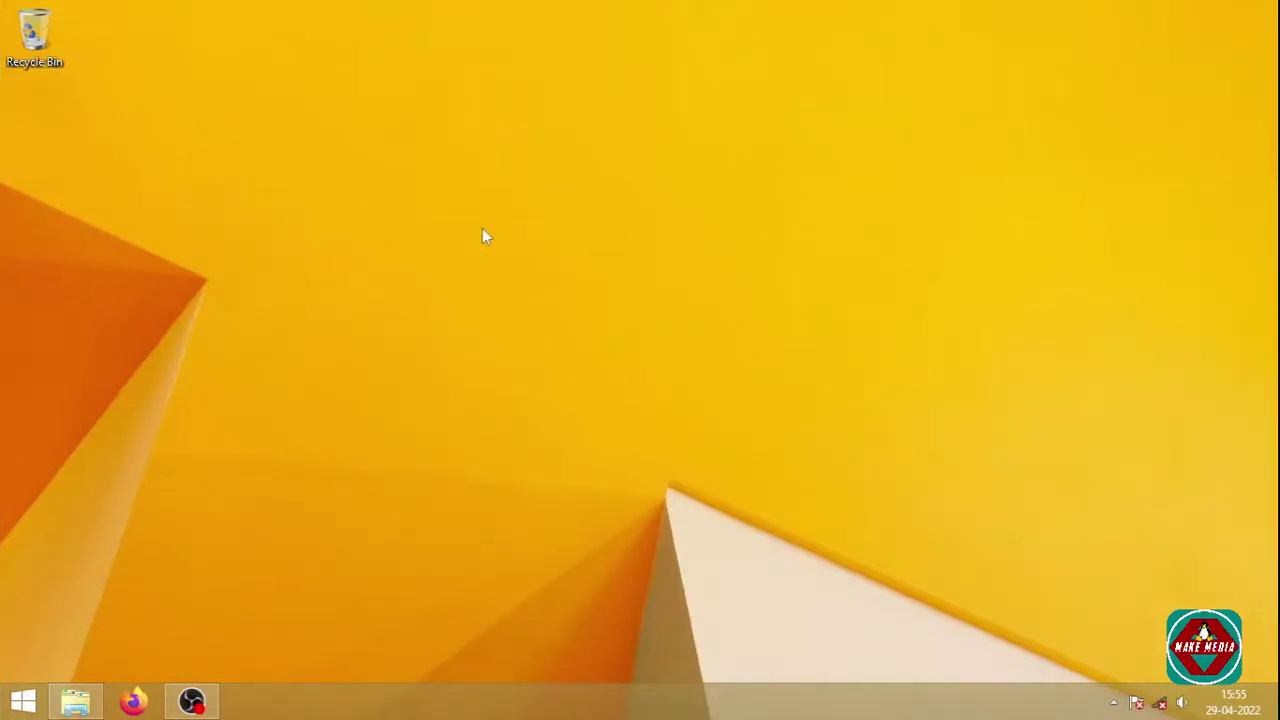
Step: Switch to Firefox and search DuckDuckGo for "minitool movie maker"
click(134, 700)
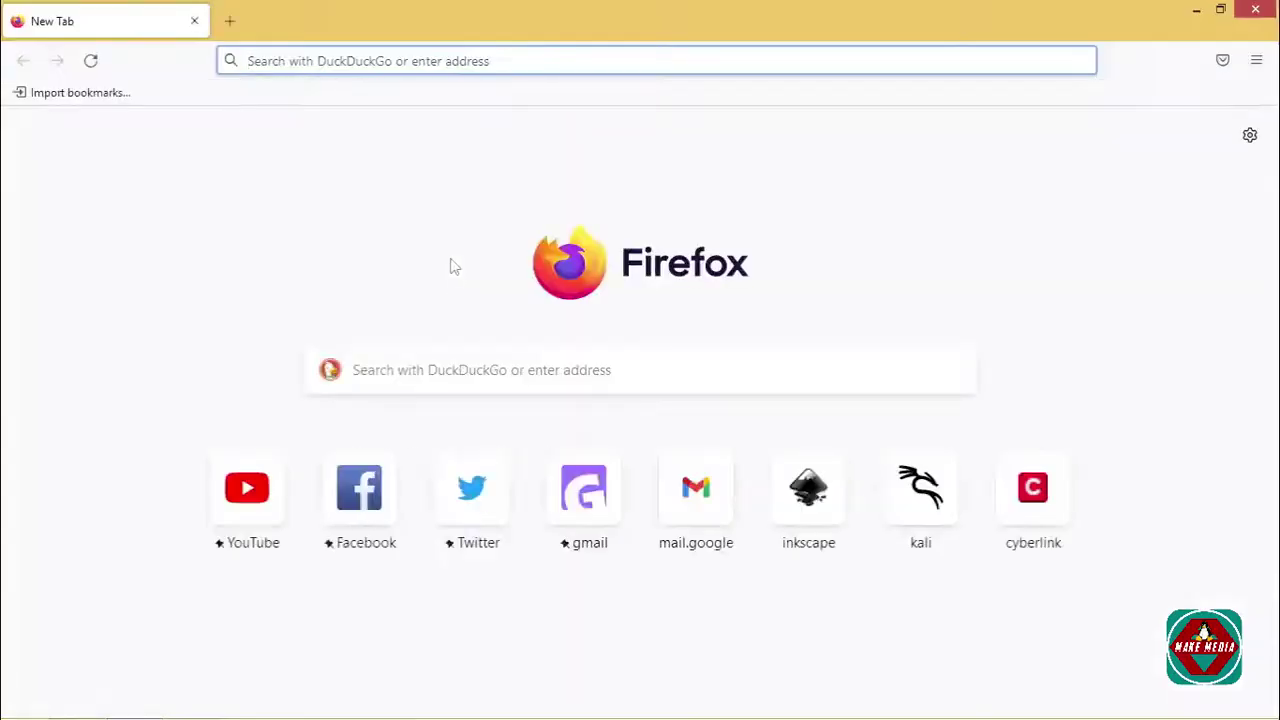
click(454, 369)
text(minitool)
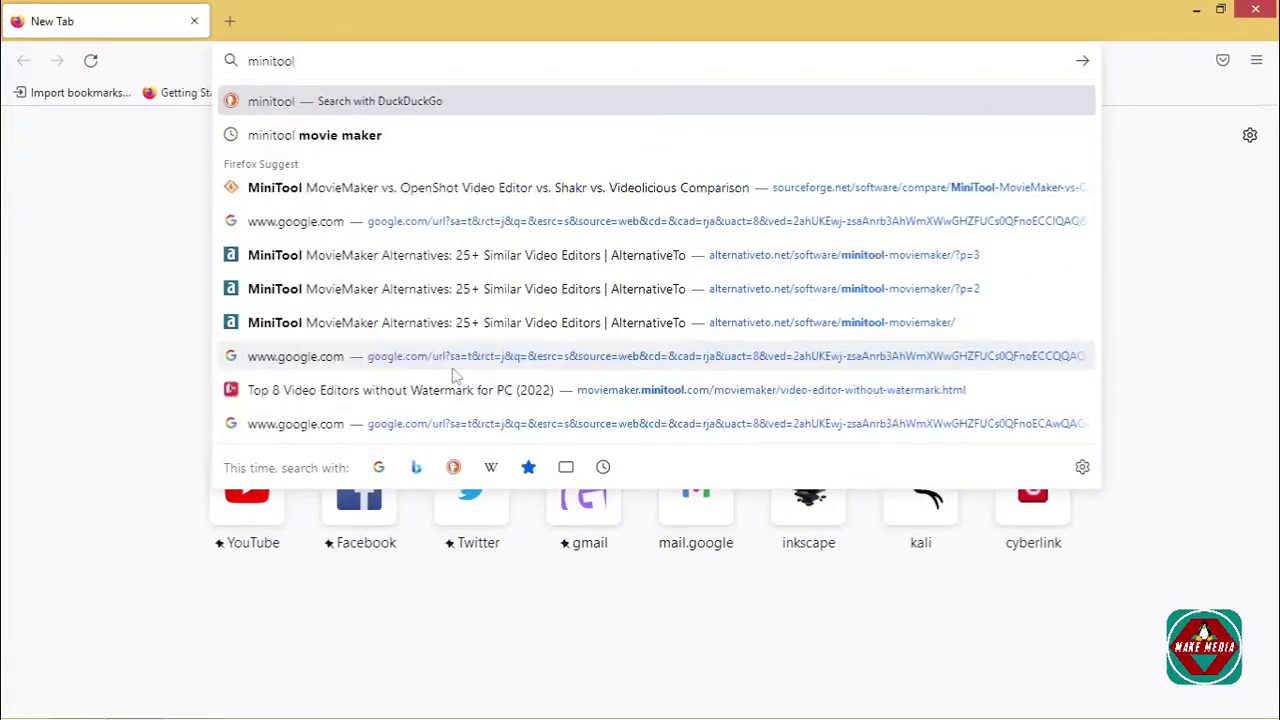
key(Down)
key(Return)
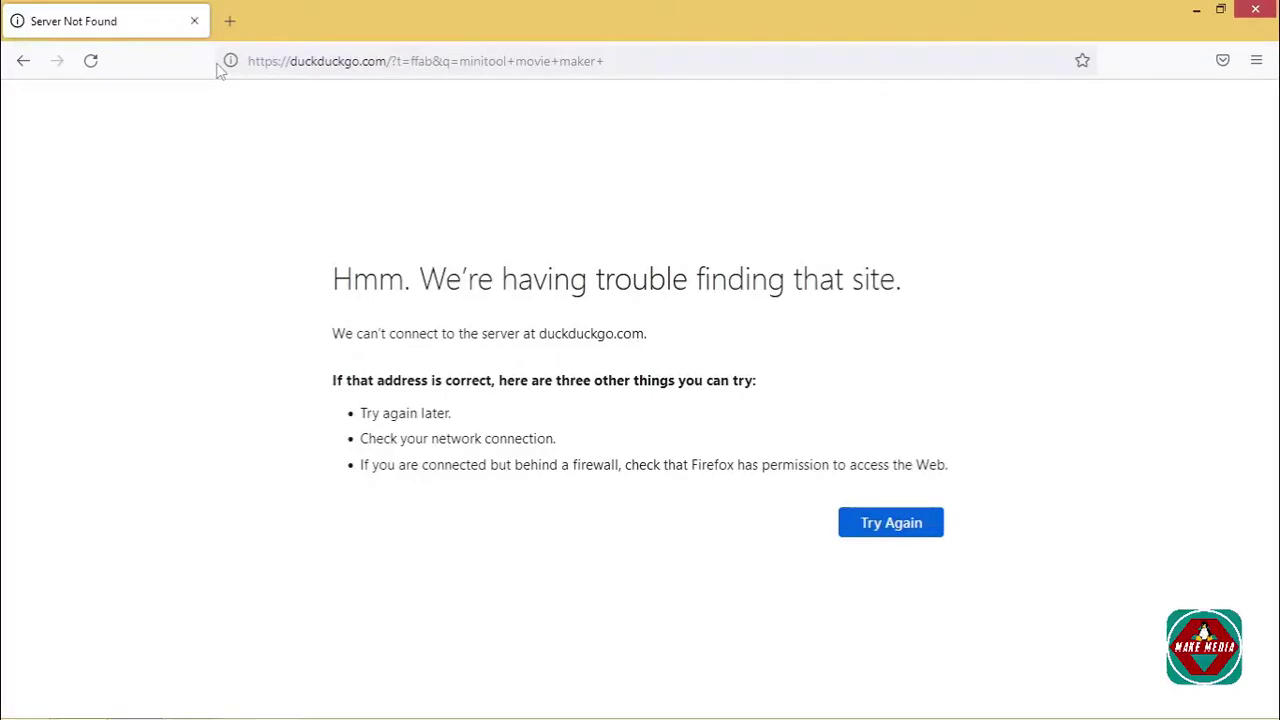
Step: Check the available network connections and reload the "minitool movie maker" search
click(1160, 712)
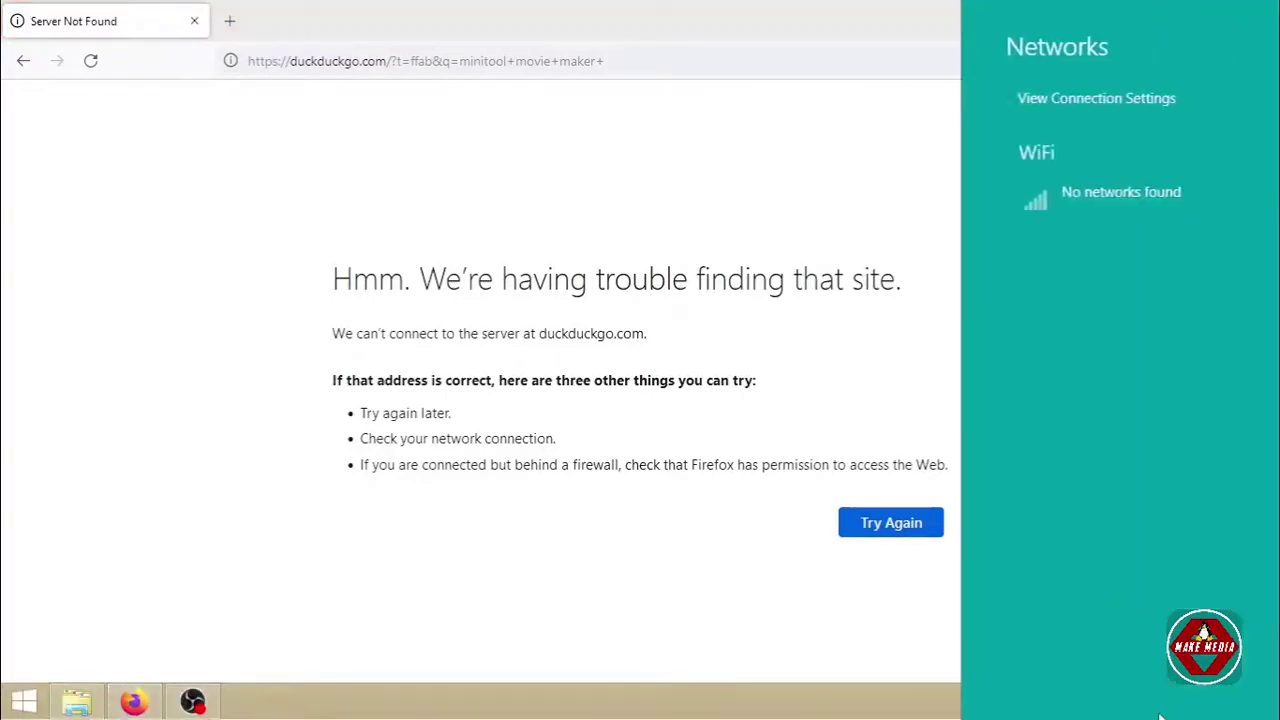
click(556, 403)
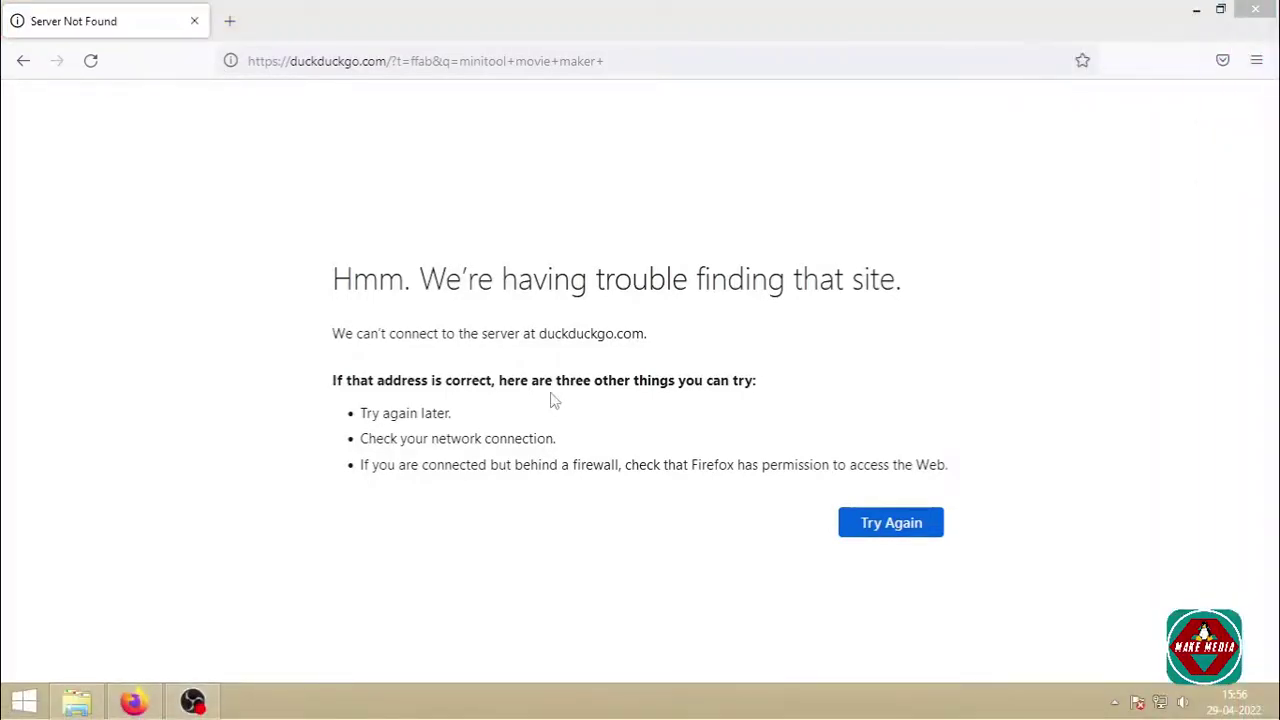
click(637, 63)
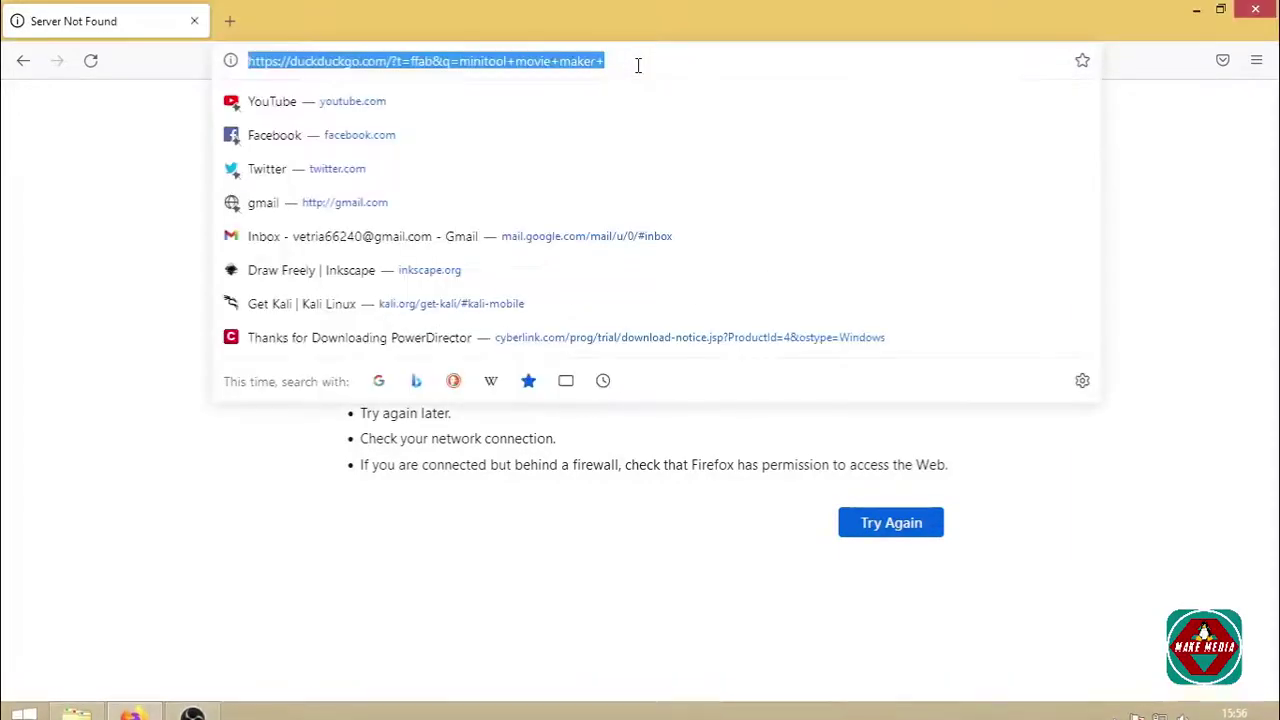
key(Return)
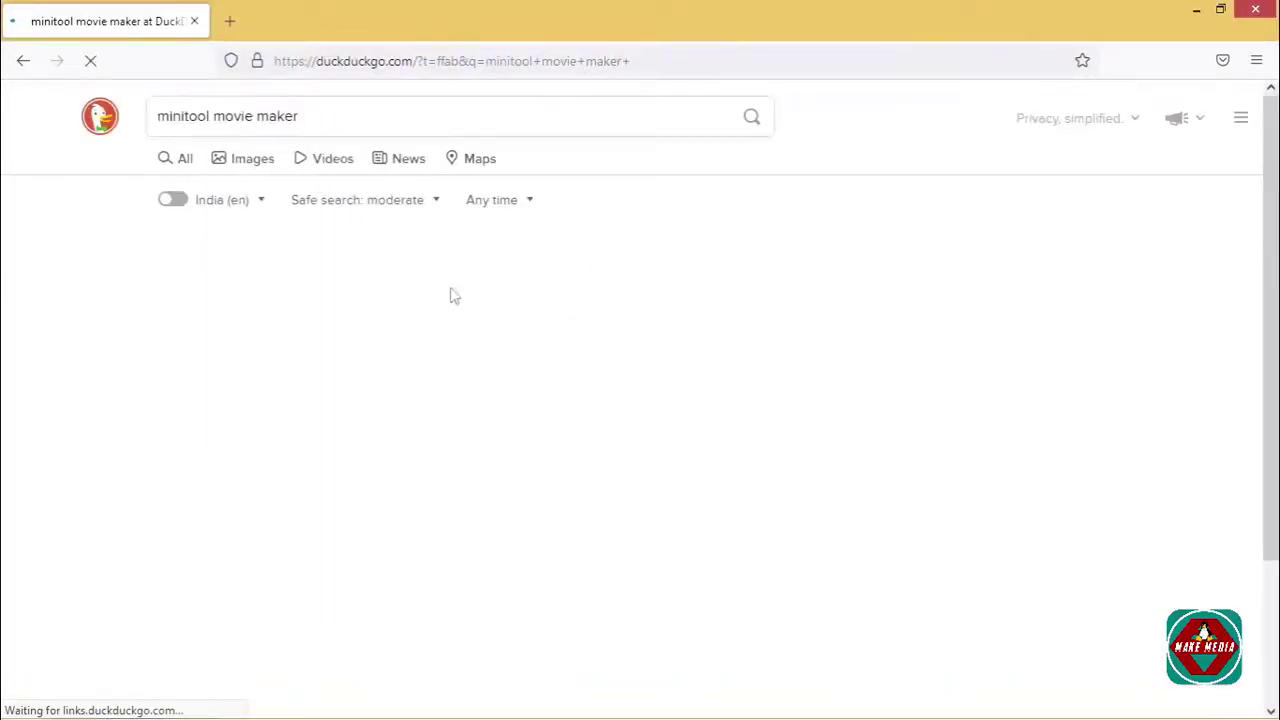
Step: Open the moviemaker.minitool.com search result in a new tab and look through the product page
right_click(328, 276)
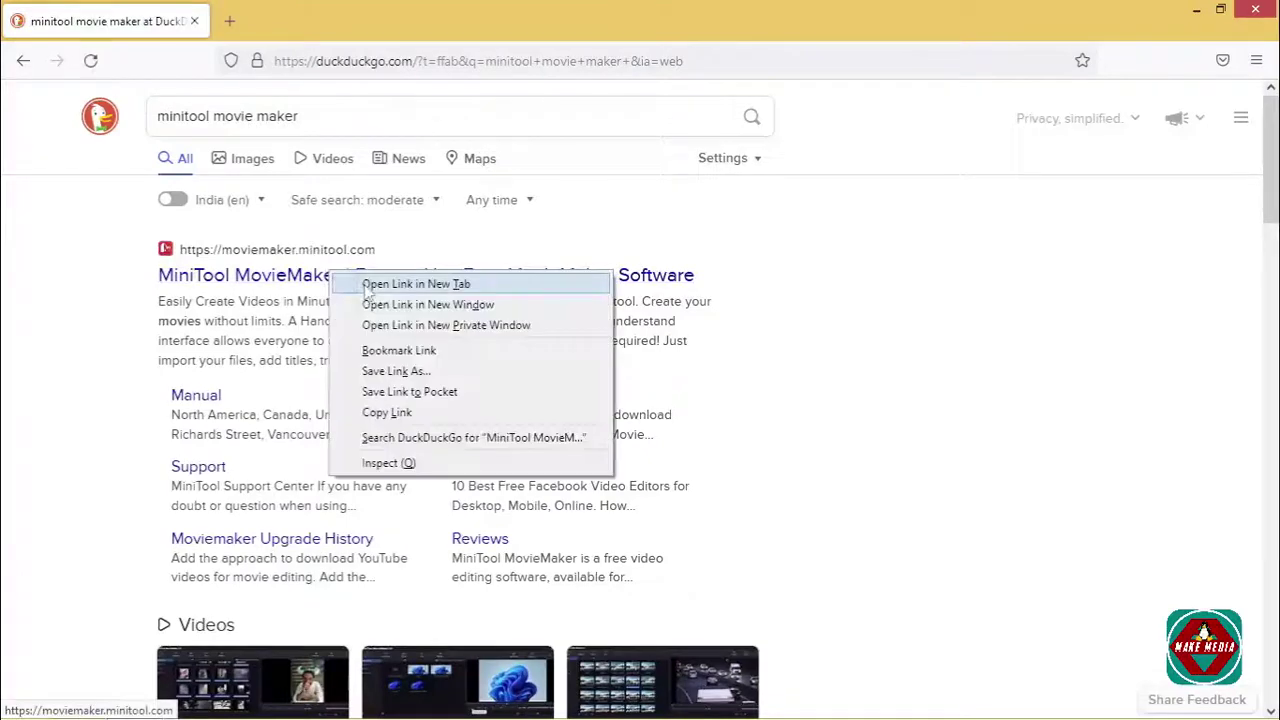
click(362, 286)
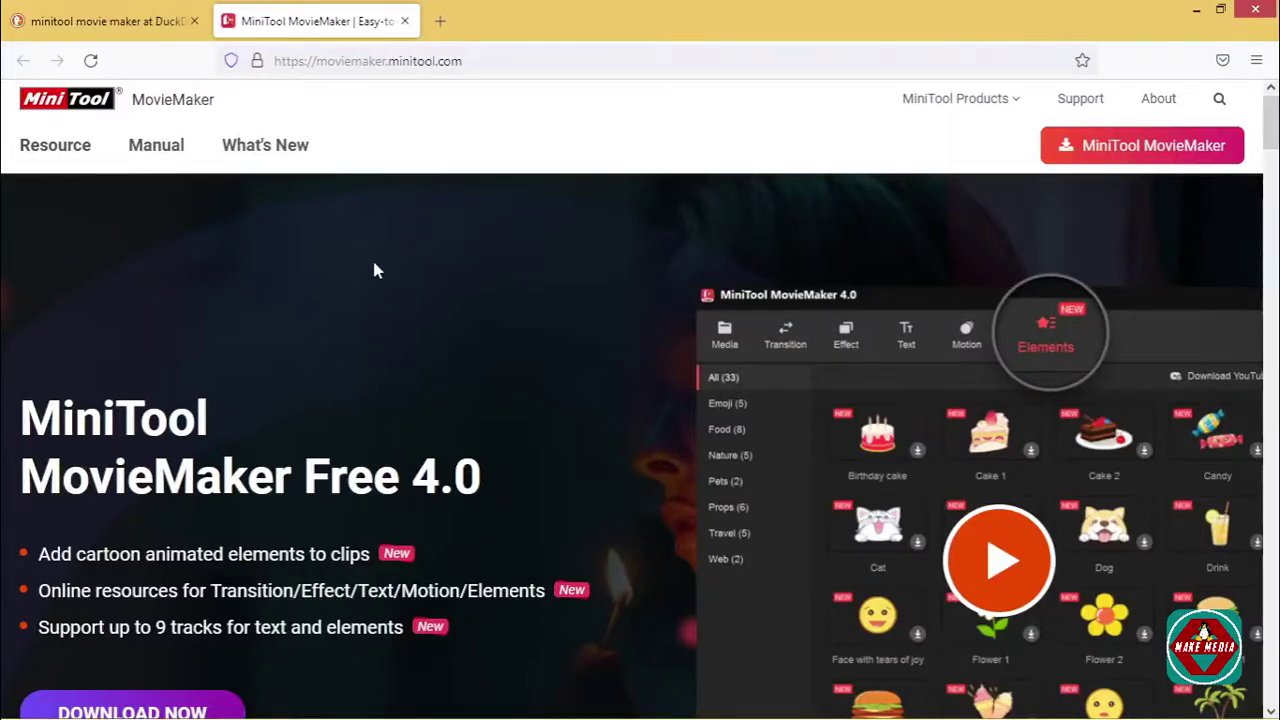
scroll(374, 270, down, 2)
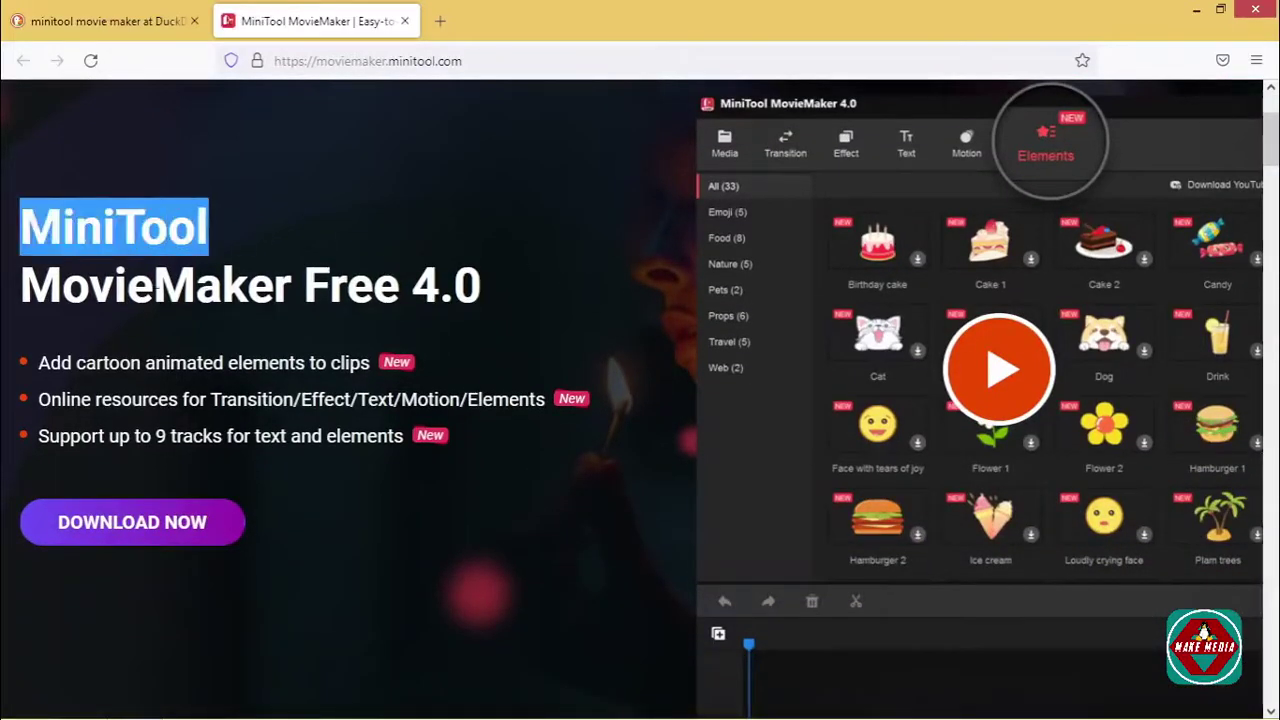
drag(54, 285, 491, 286)
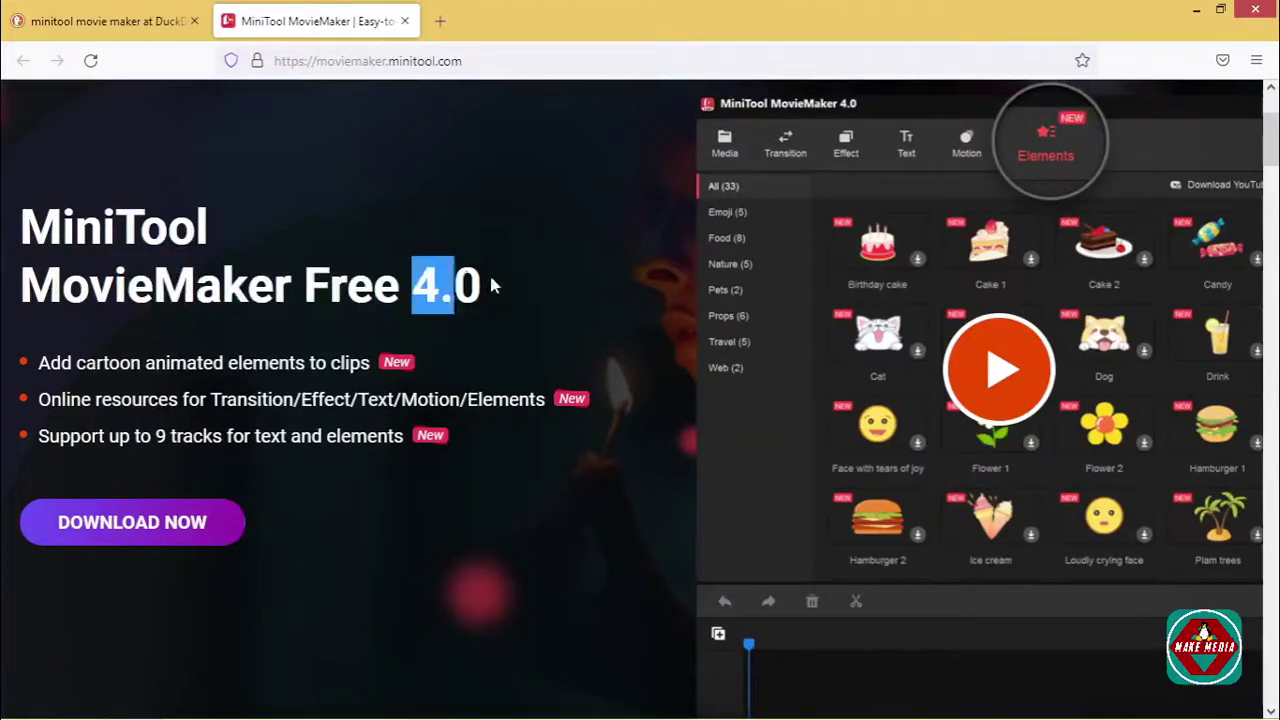
click(545, 290)
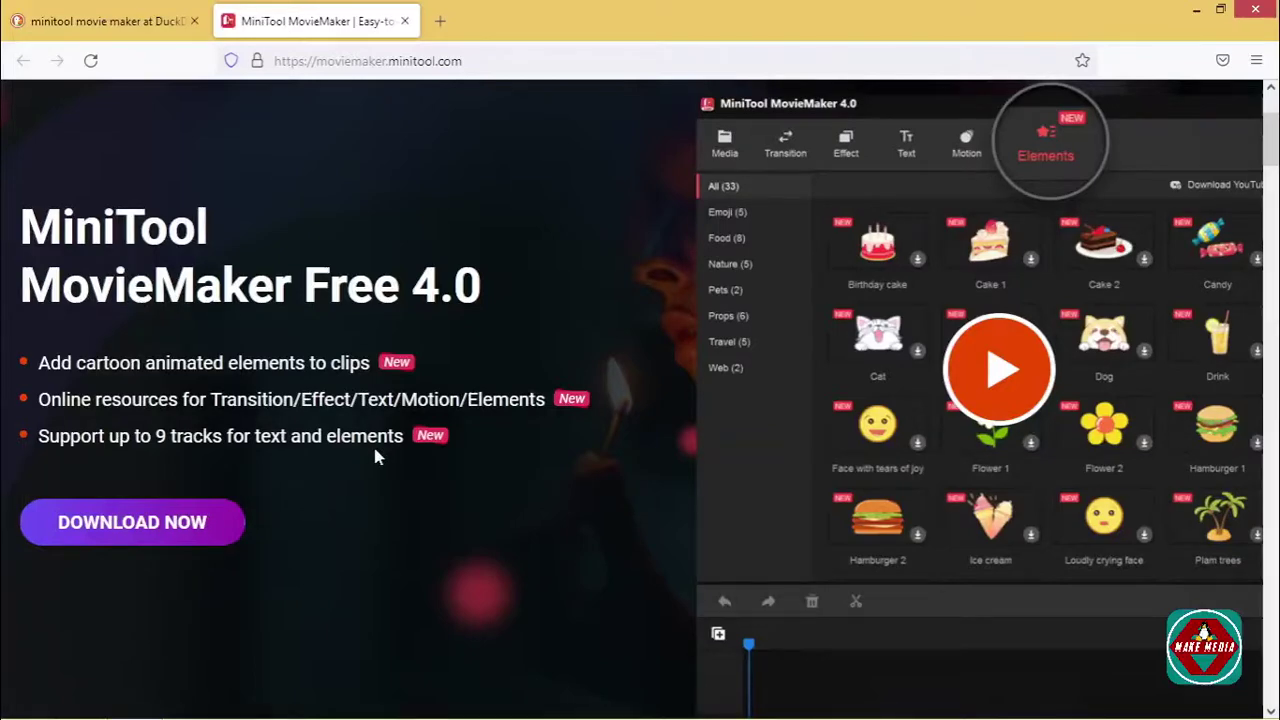
scroll(469, 520, down, 6)
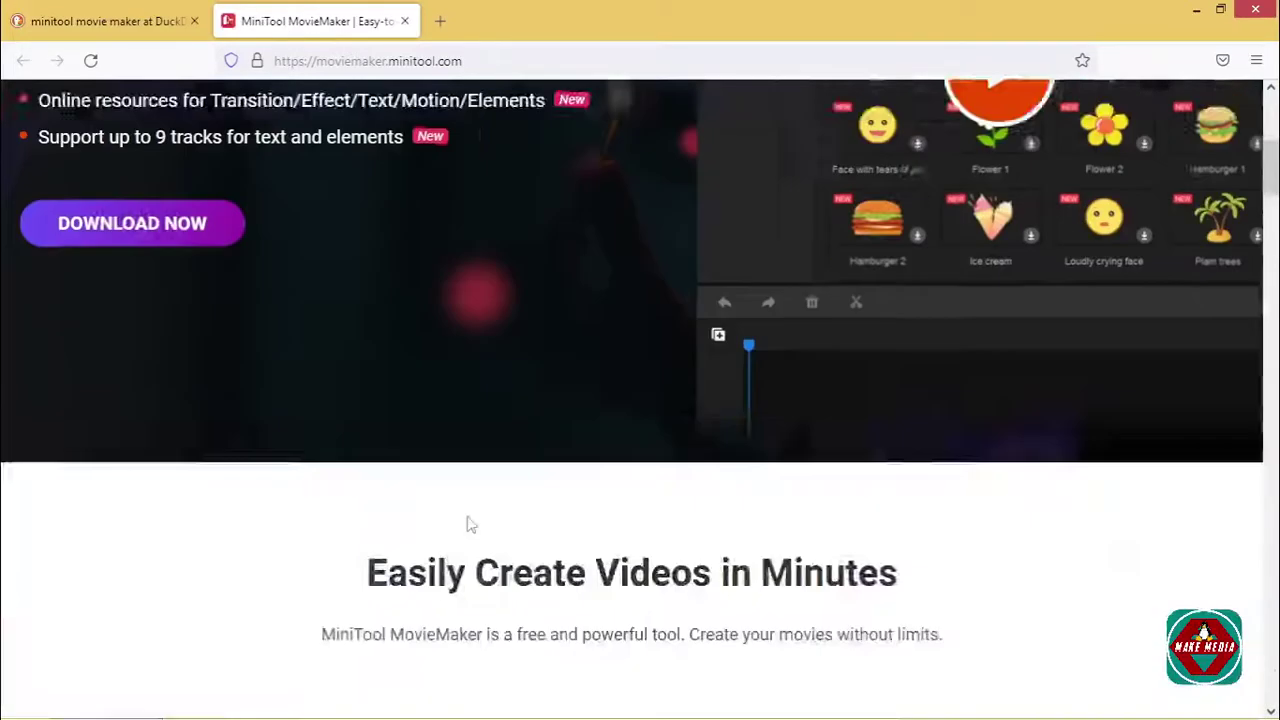
scroll(469, 518, down, 10)
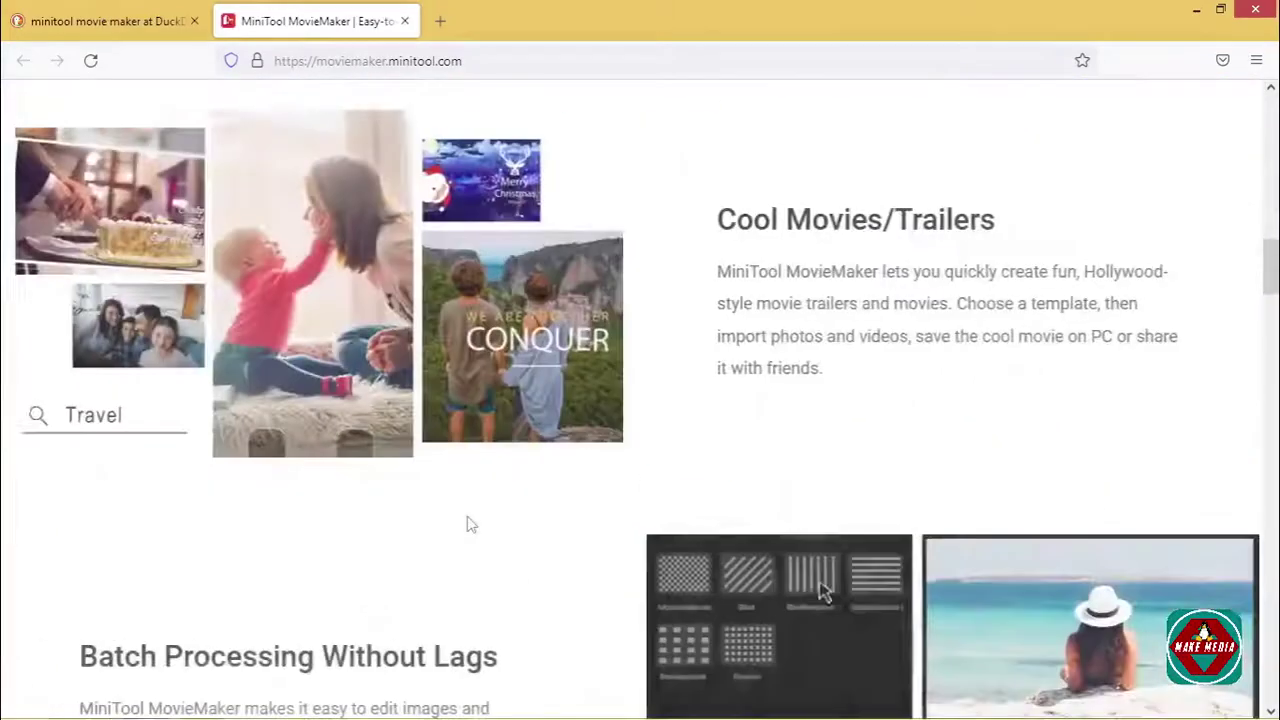
scroll(467, 520, up, 15)
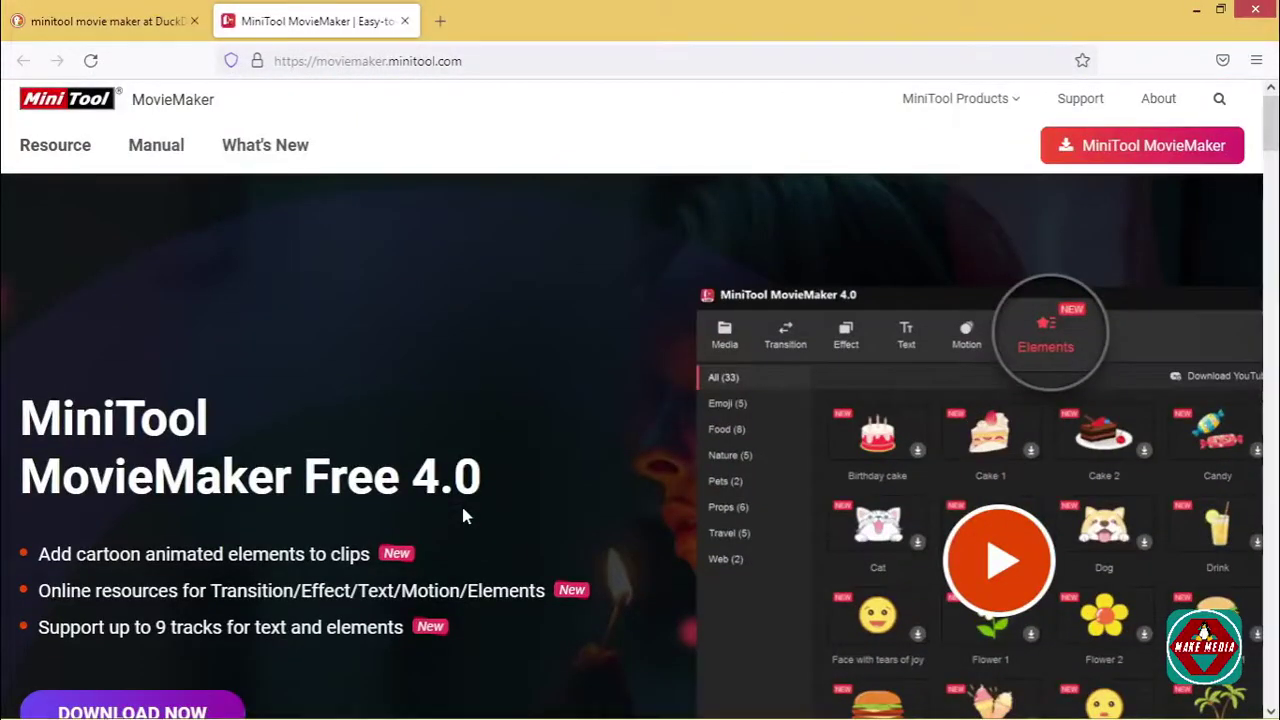
scroll(461, 515, down, 5)
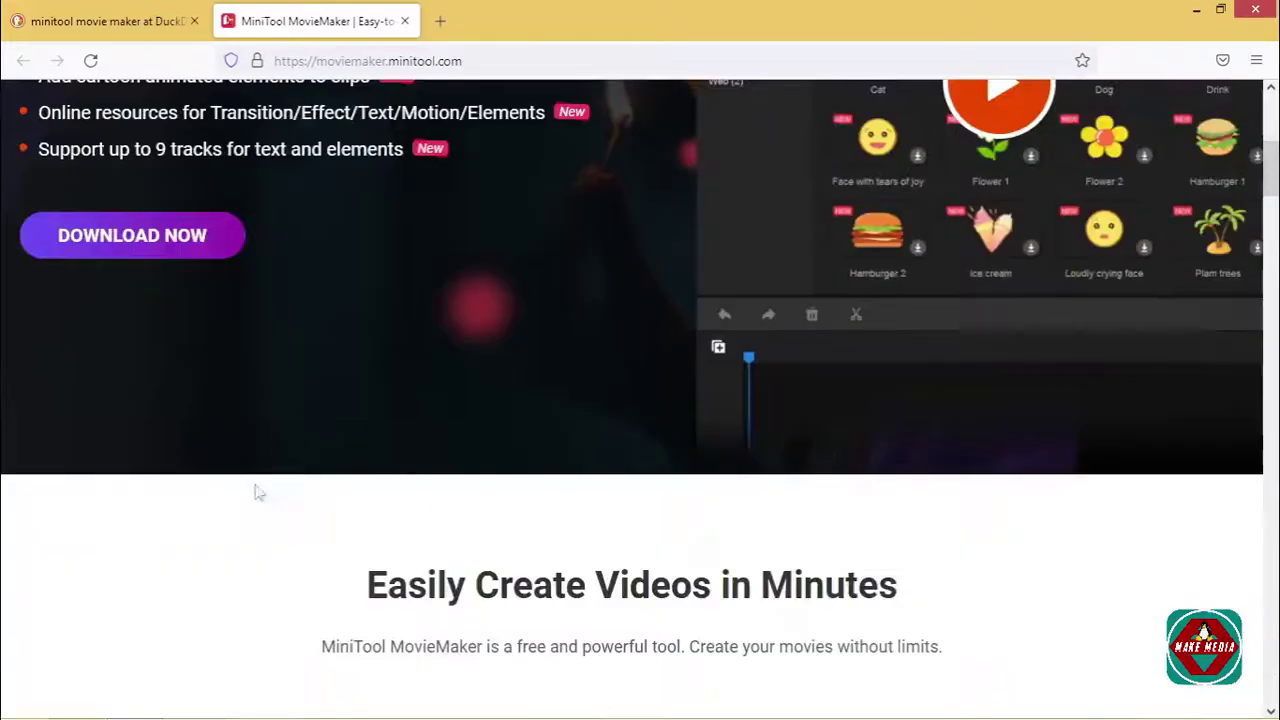
Step: Download the MiniTool MovieMaker installer from the product page and close both browser tabs
click(124, 246)
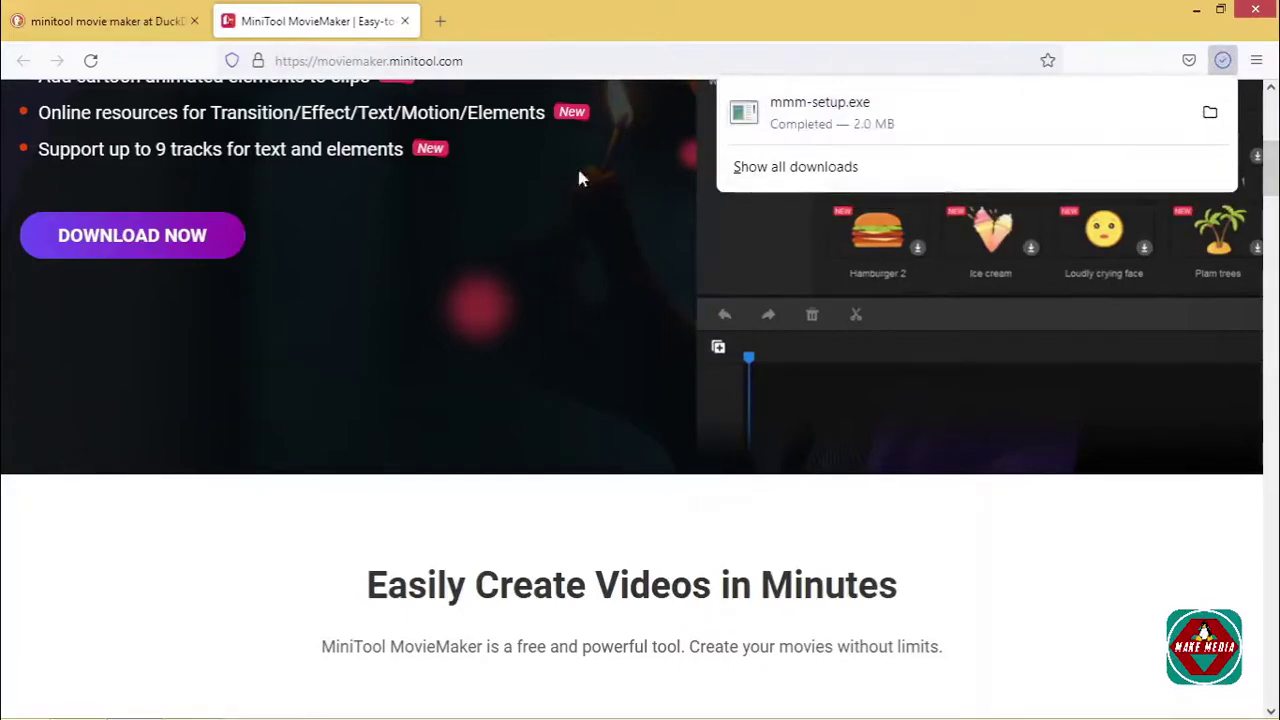
click(378, 209)
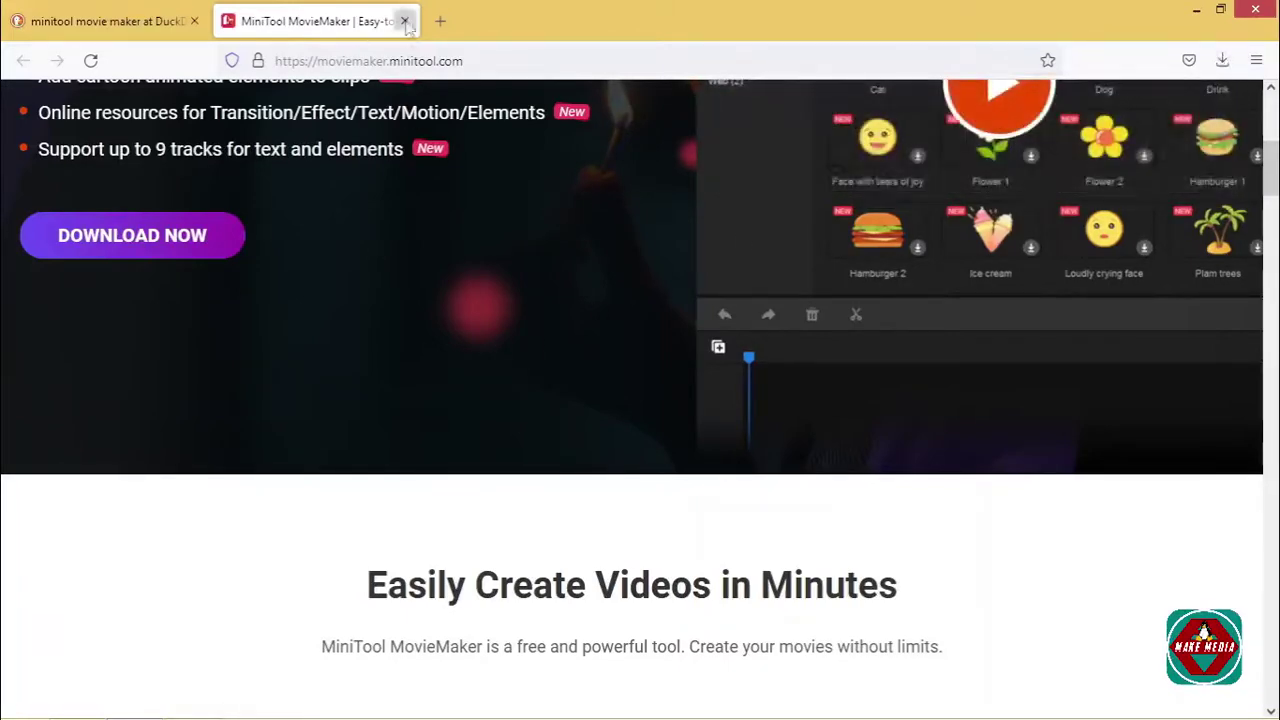
click(404, 21)
click(194, 21)
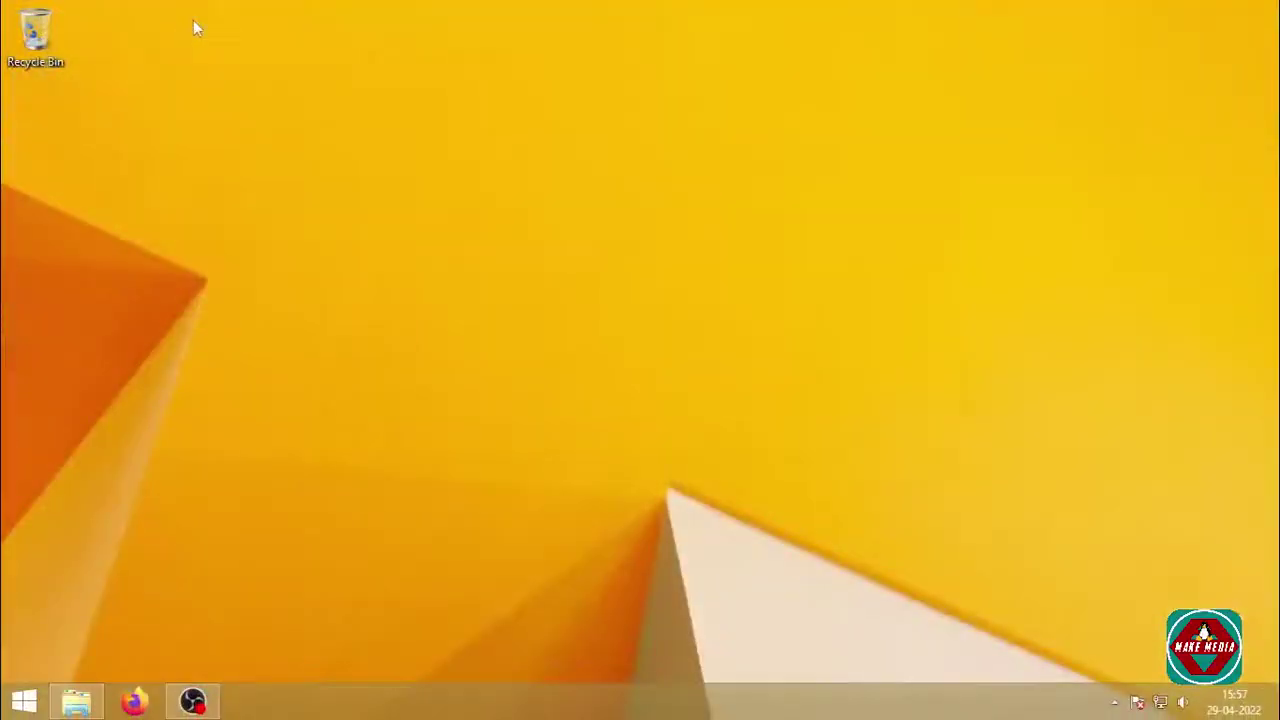
Step: Switch to File Explorer, locate the mmm-setup installer in the Downloads folder, and minimize the window
key(super+e)
double_click(731, 224)
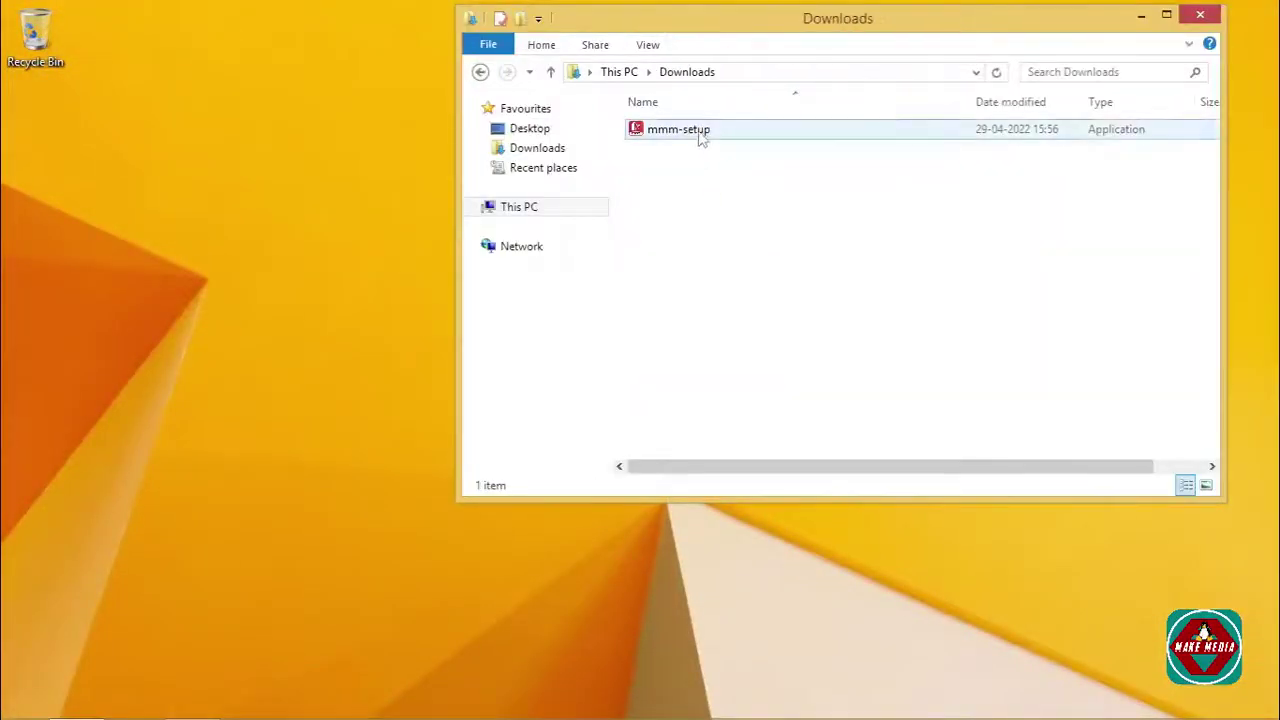
click(702, 138)
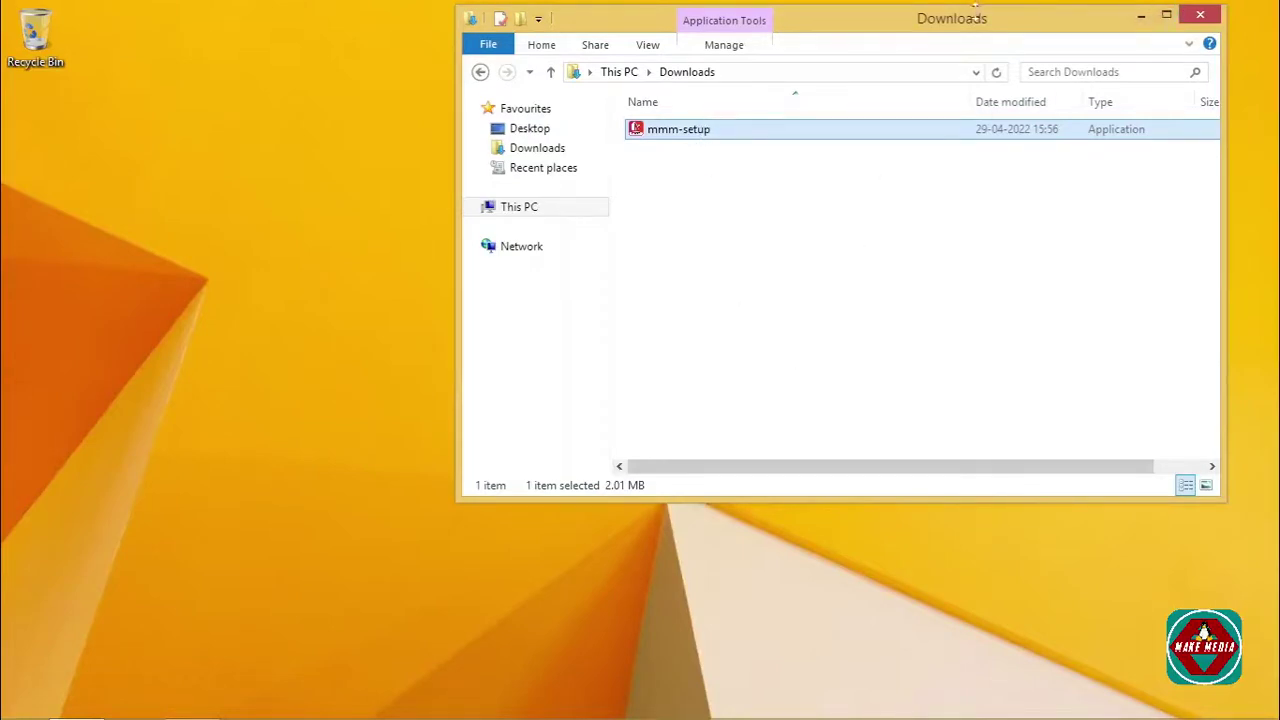
drag(962, 20, 660, 60)
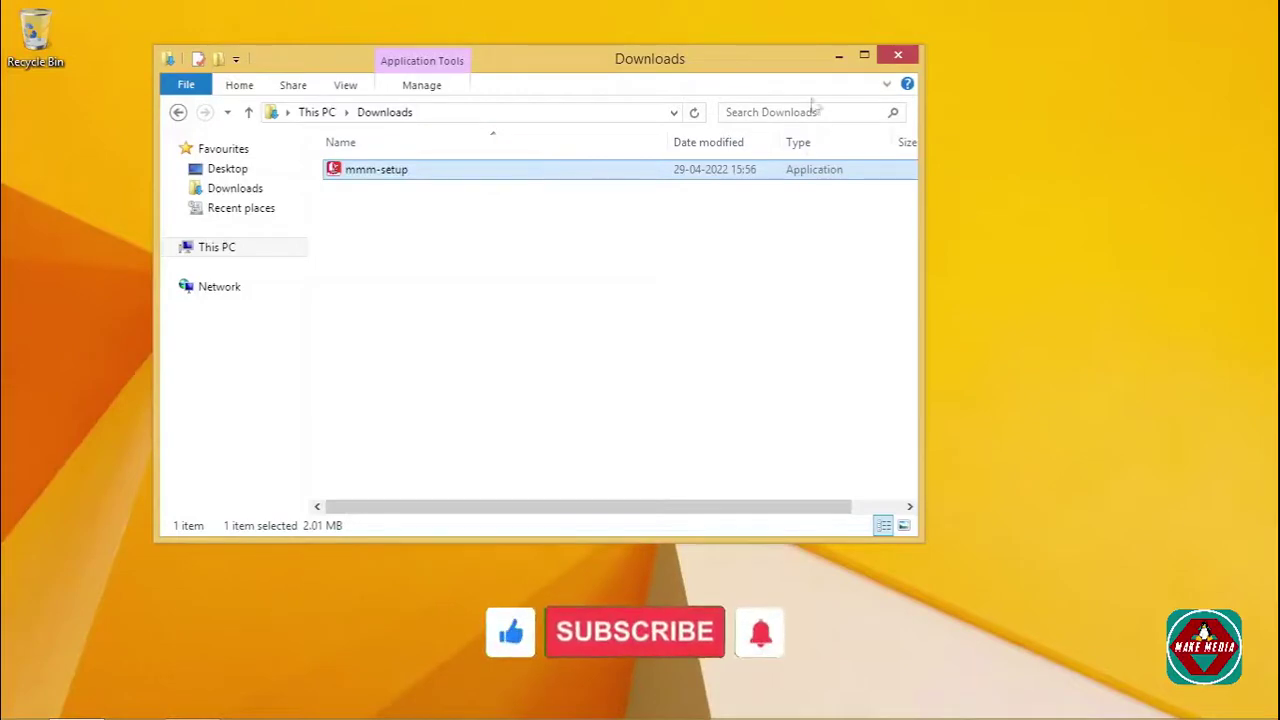
click(839, 55)
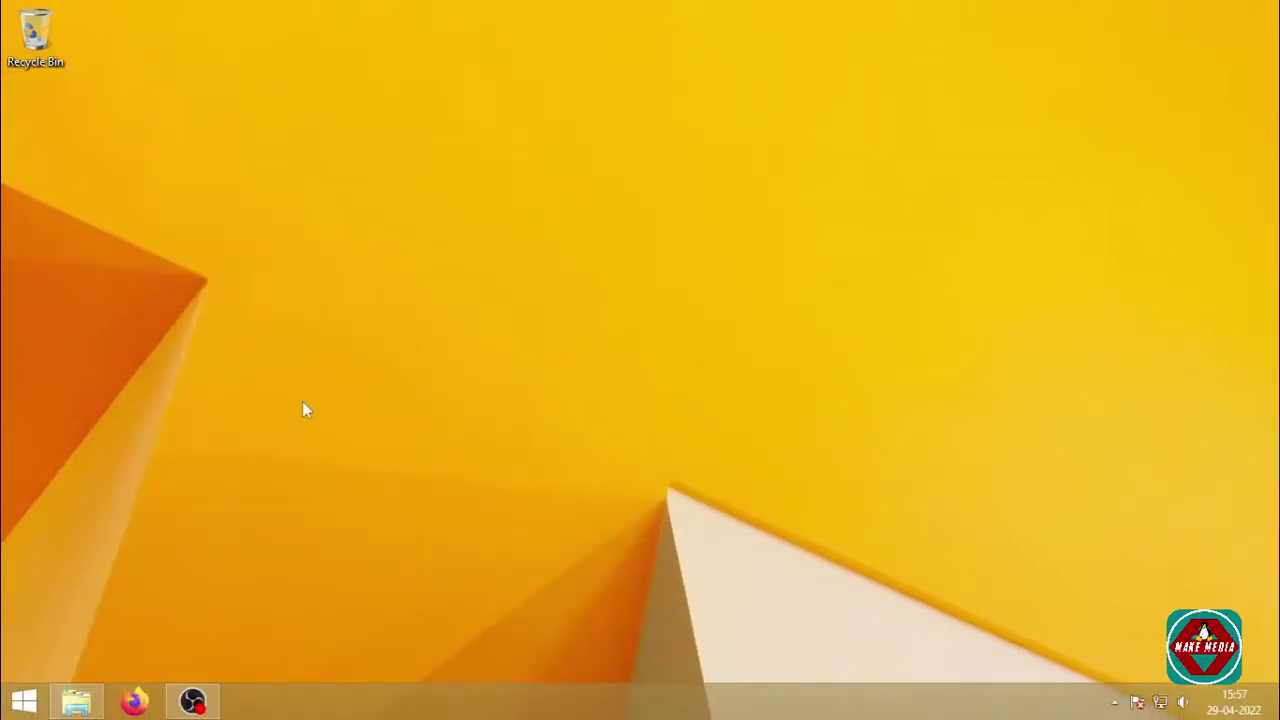
Step: Launch MiniTool MovieMaker from the Start screen and shift its welcome window slightly
key(super)
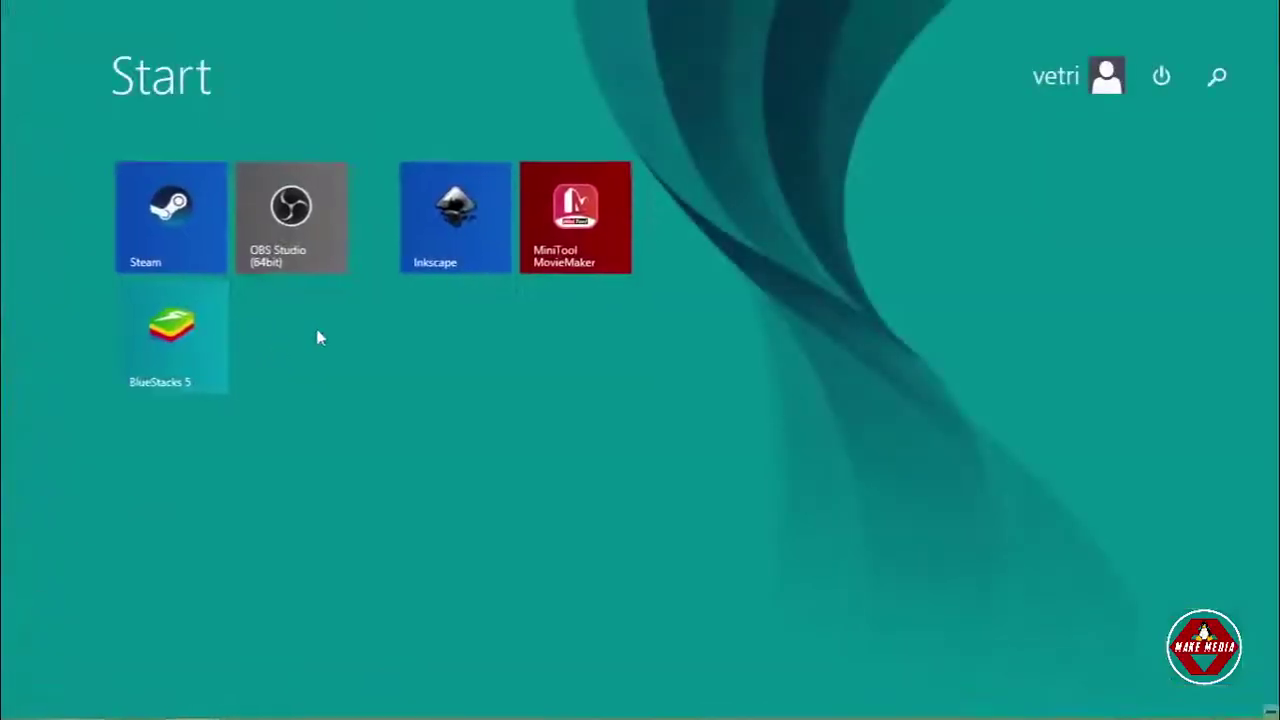
click(585, 210)
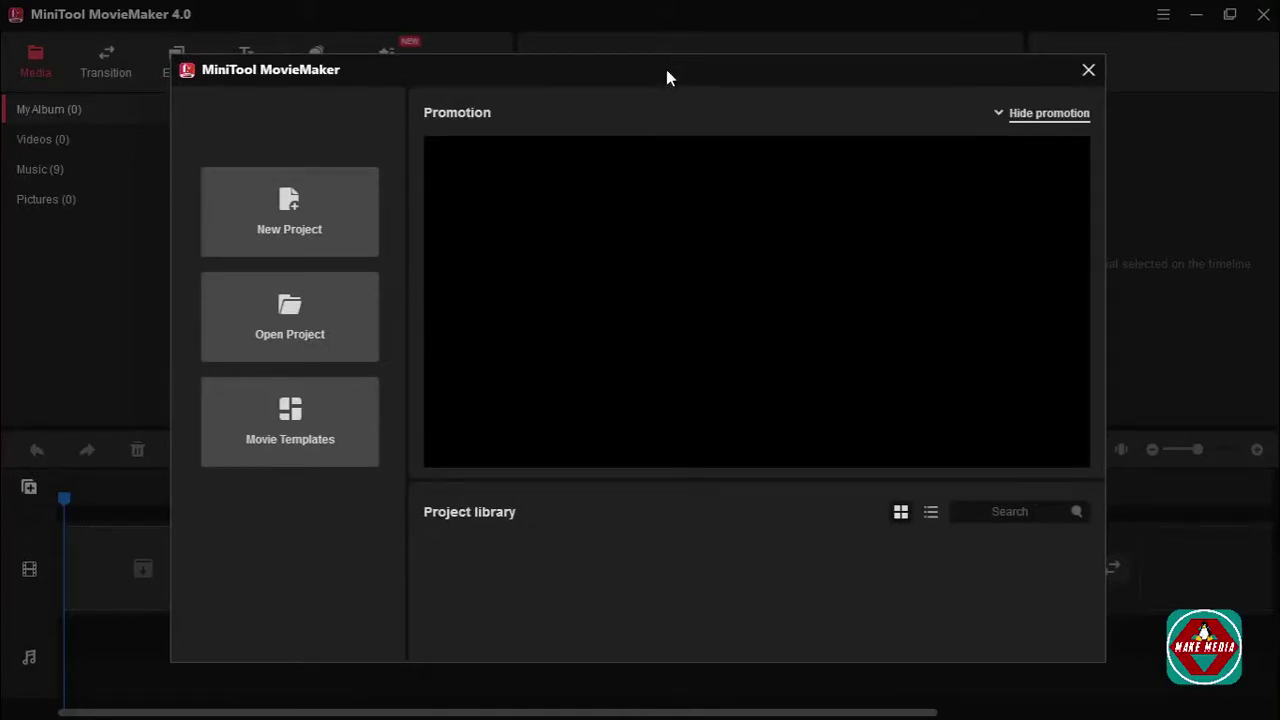
drag(666, 69, 642, 55)
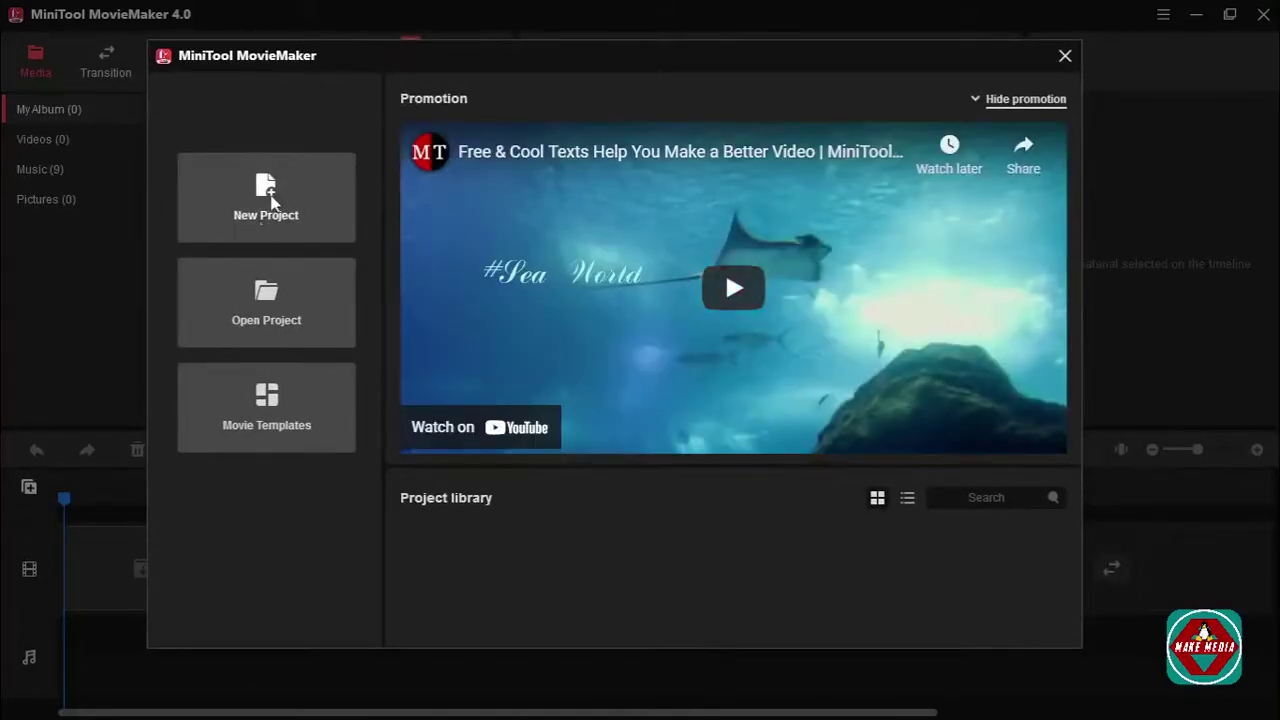
Step: Look through the available movie templates, and close the template window to return to the empty editor
click(289, 442)
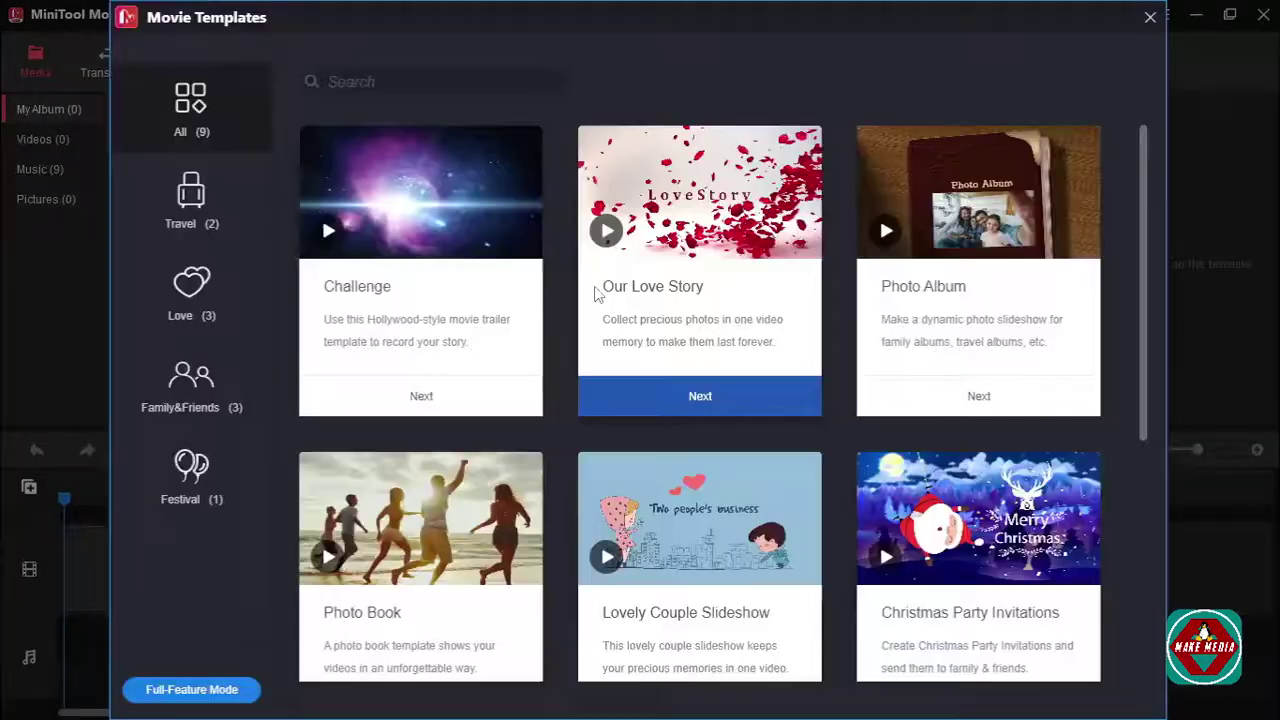
scroll(597, 293, down, 4)
scroll(580, 435, up, 2)
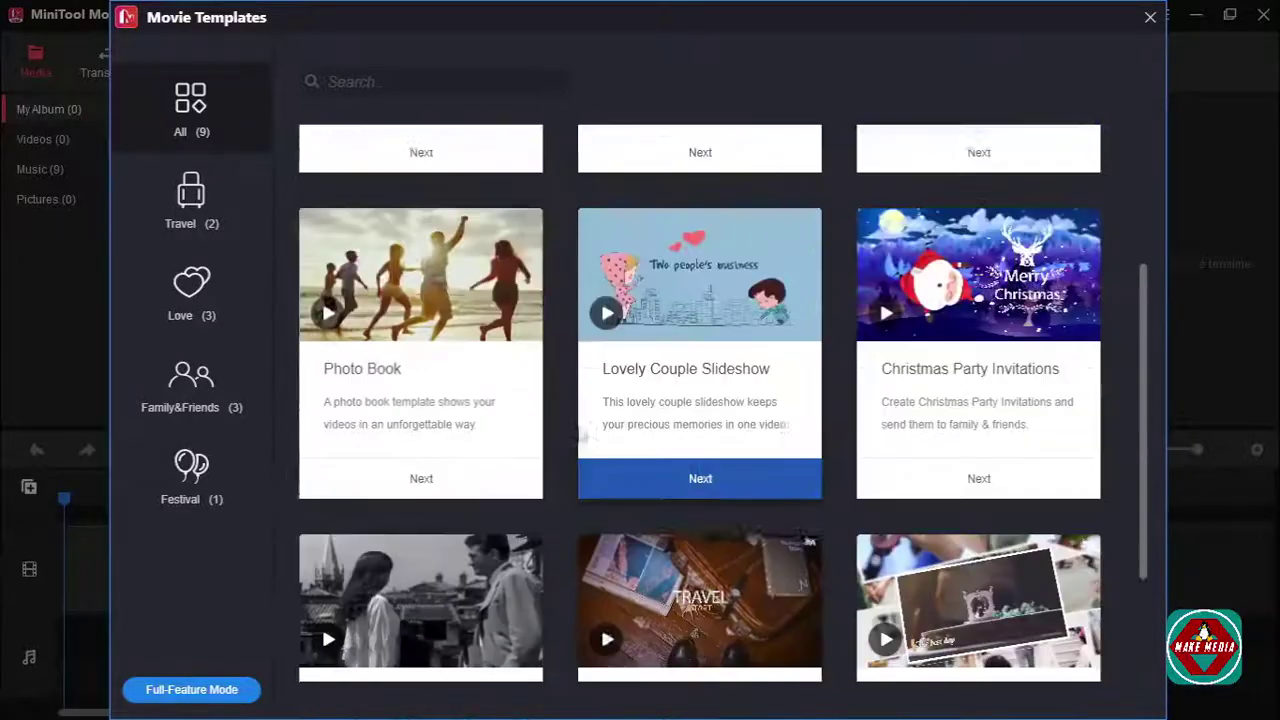
scroll(580, 435, up, 1)
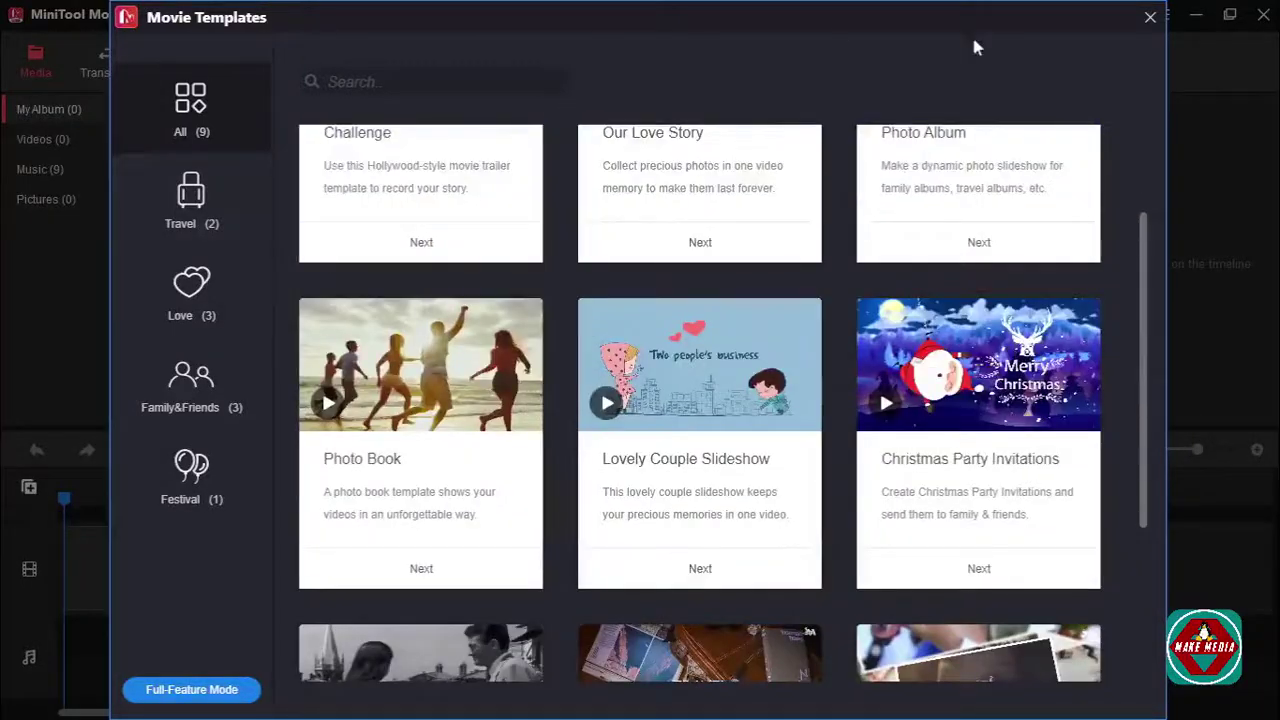
click(1150, 20)
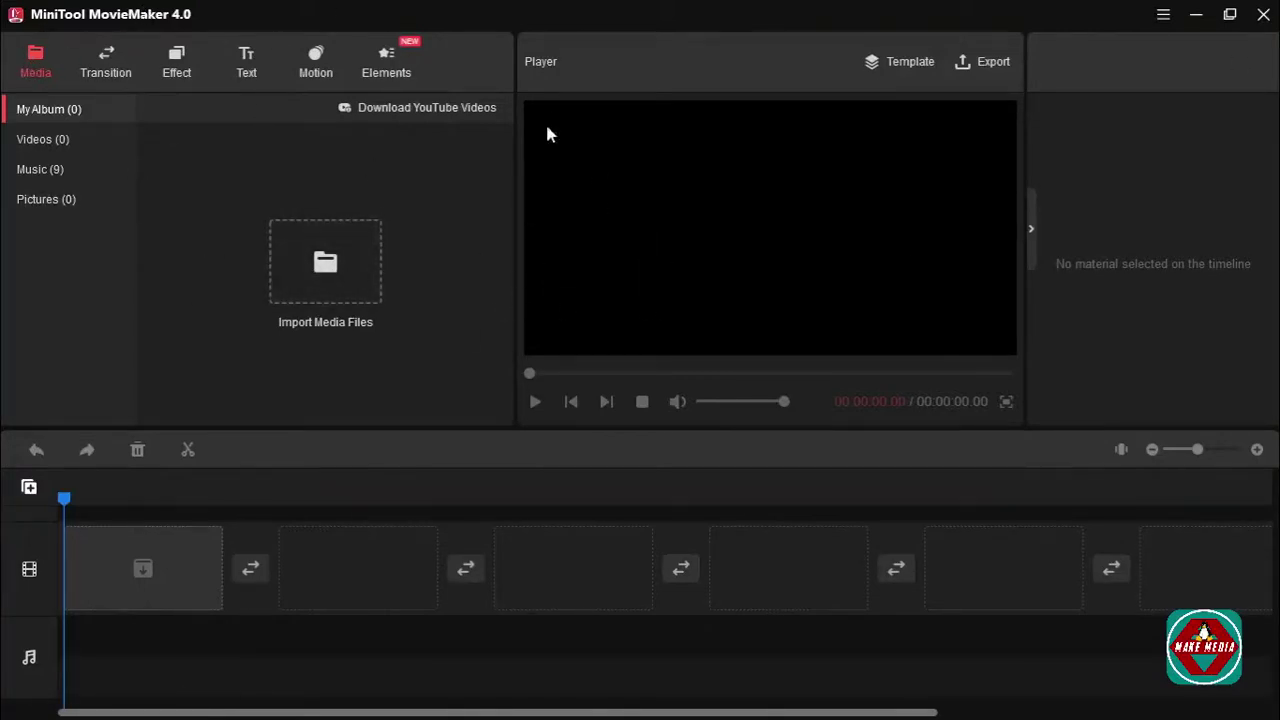
Step: Look over the File and Help option groups of the editor
click(1162, 20)
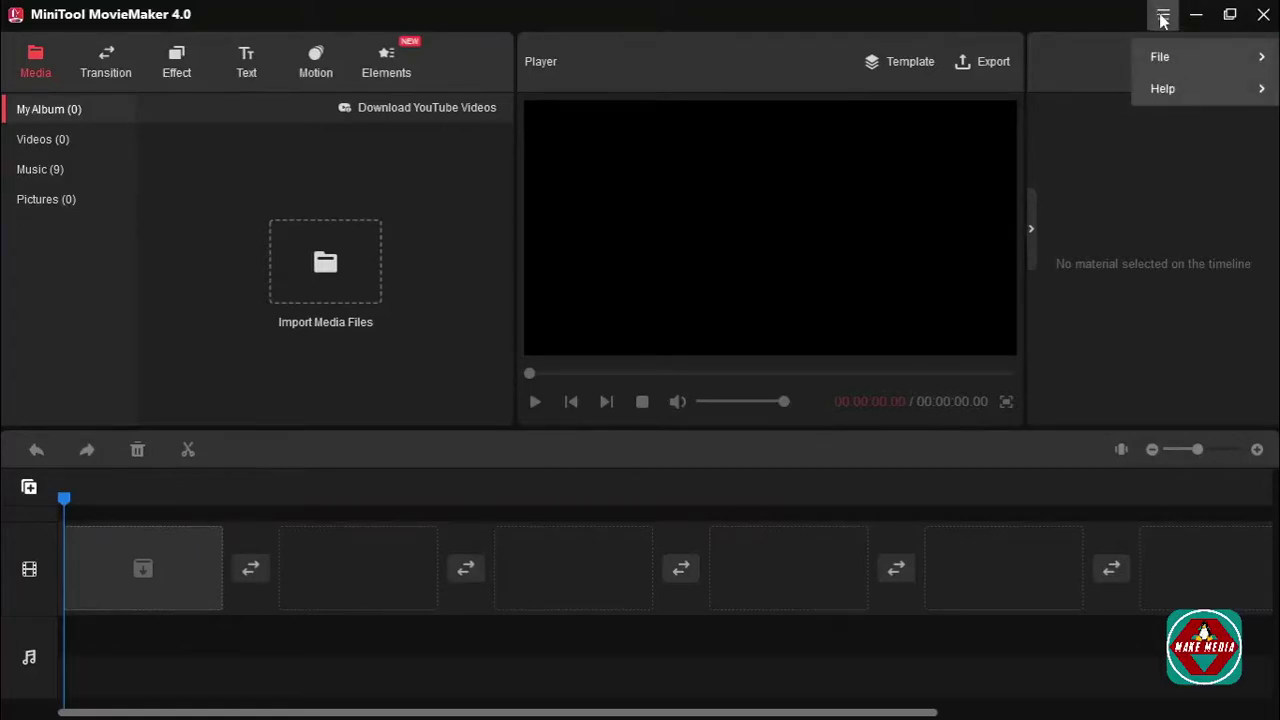
mouse_move(1169, 60)
click(1076, 63)
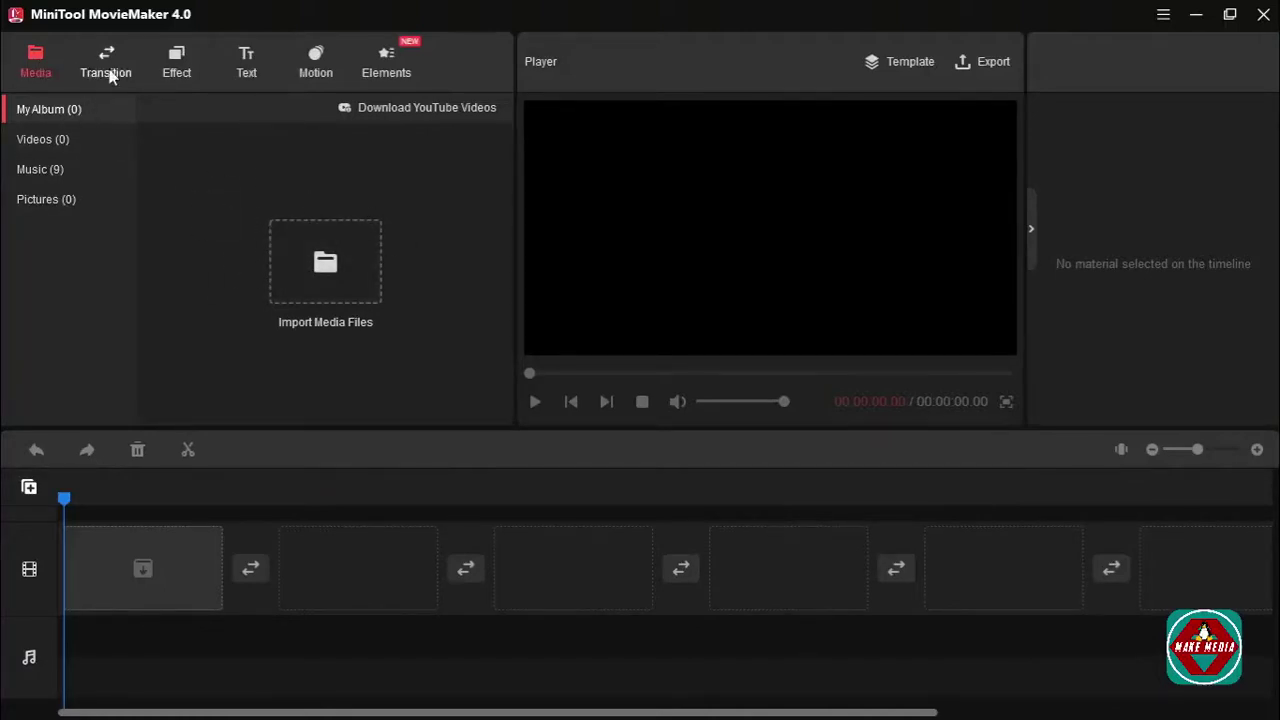
Step: Look through the editor's Transition, Effect, Text, Motion and Elements libraries
click(140, 64)
click(179, 68)
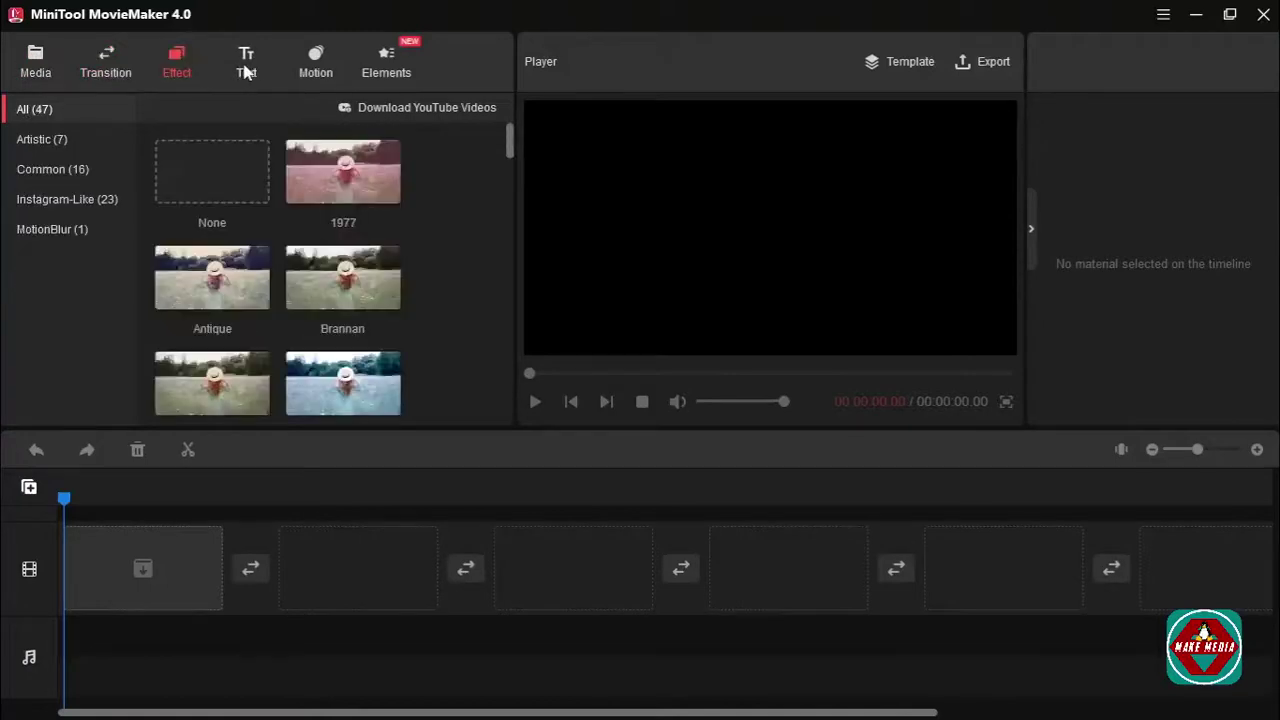
click(258, 62)
click(315, 64)
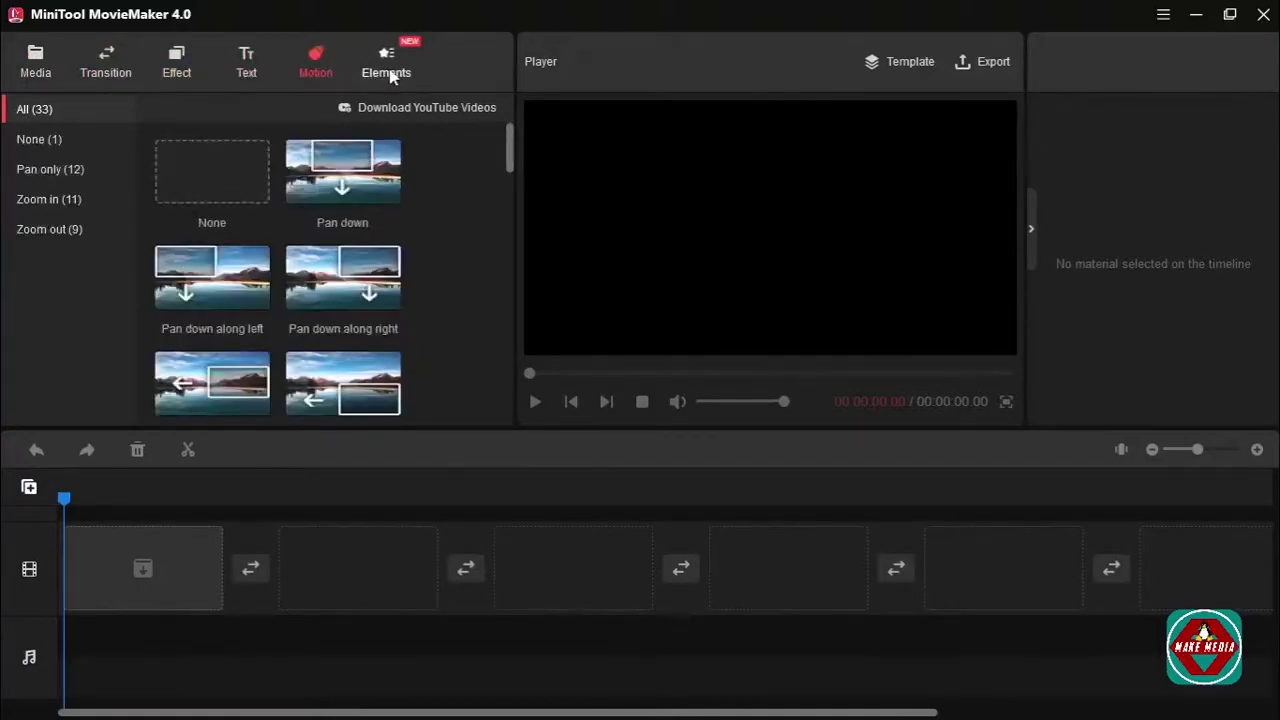
click(386, 64)
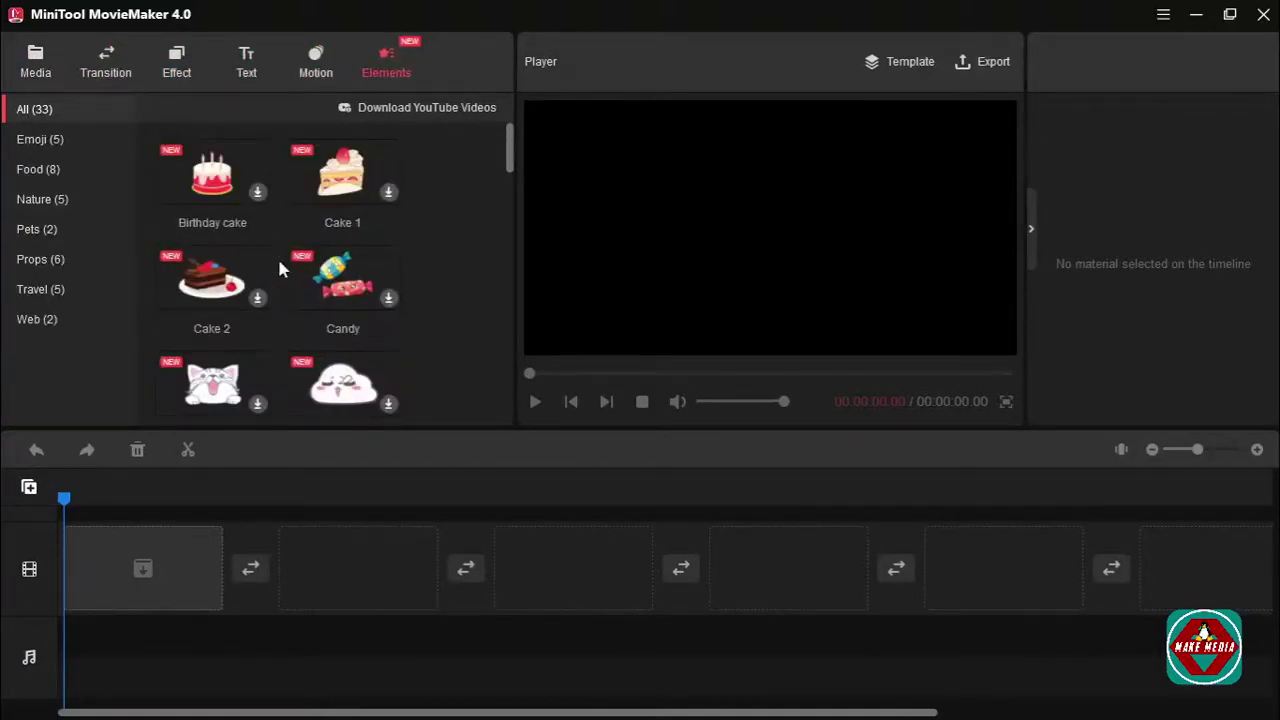
Step: Browse the full list of elements in the Elements library
scroll(280, 268, down, 3)
scroll(279, 263, down, 2)
scroll(279, 263, up, 6)
Step: Import the Smoke_Dark_08_Videvo video from the Pixels Videos folder on drive D into the media album
click(35, 62)
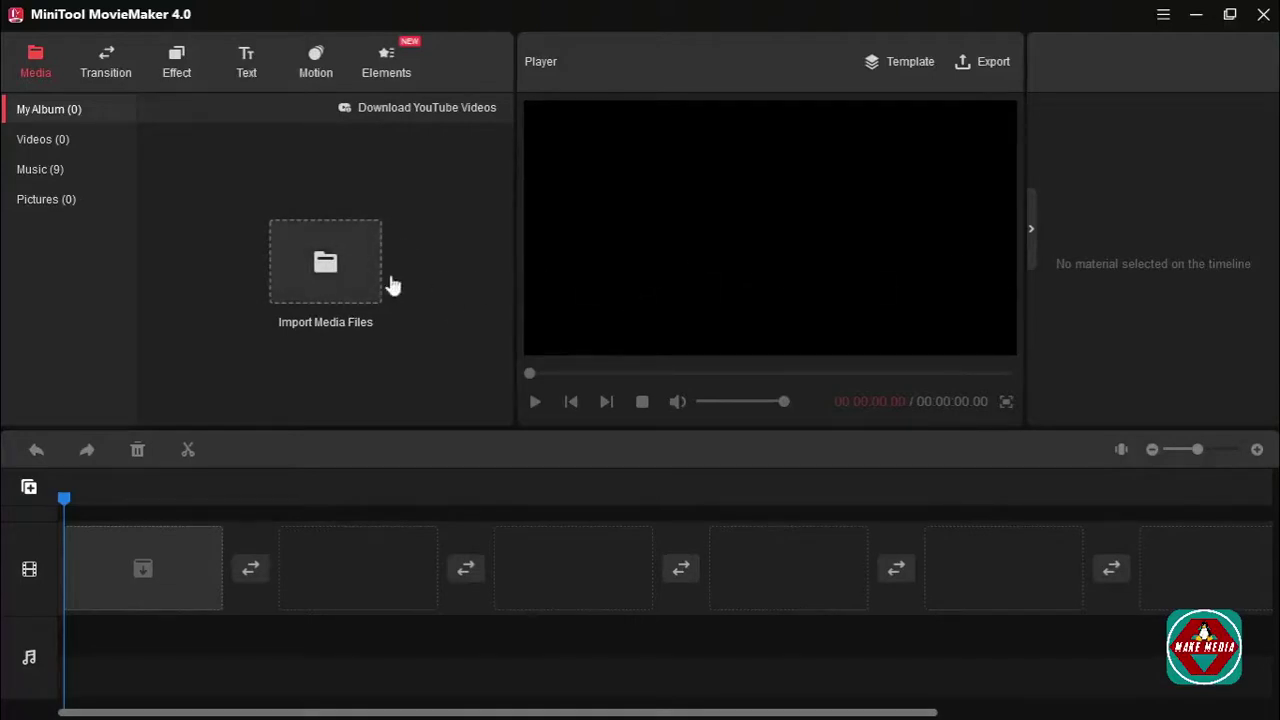
click(326, 283)
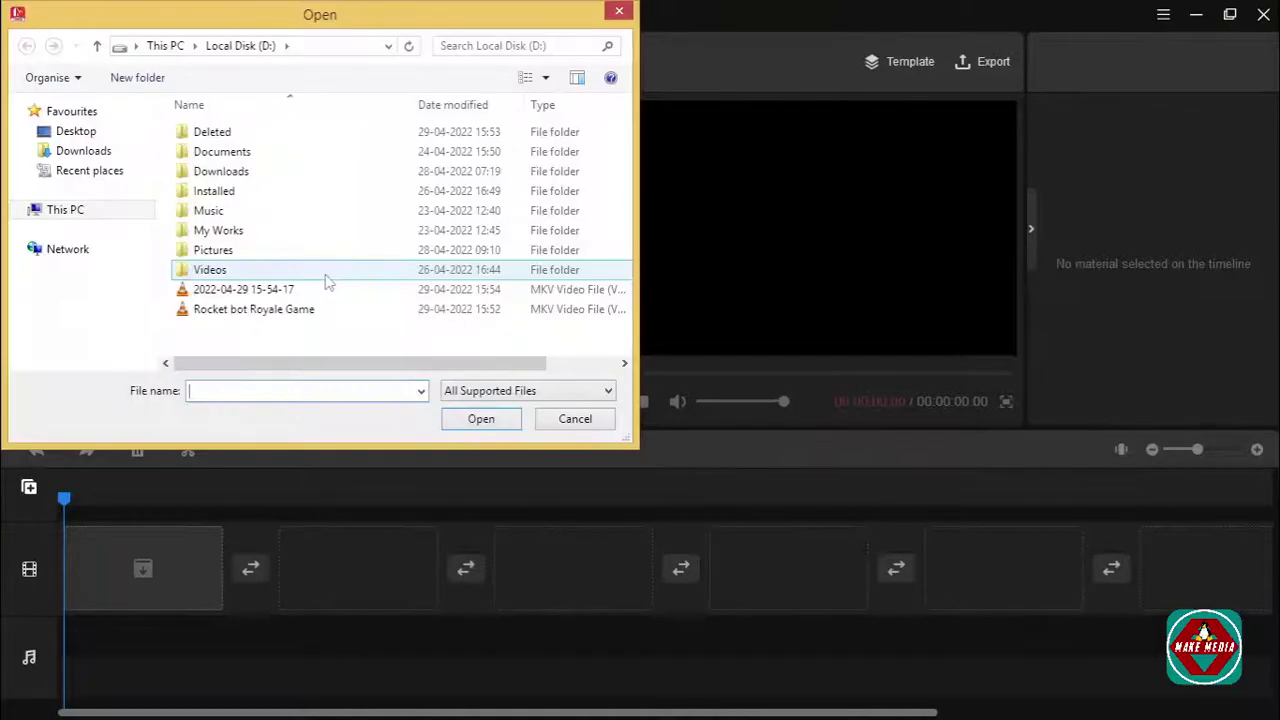
double_click(212, 272)
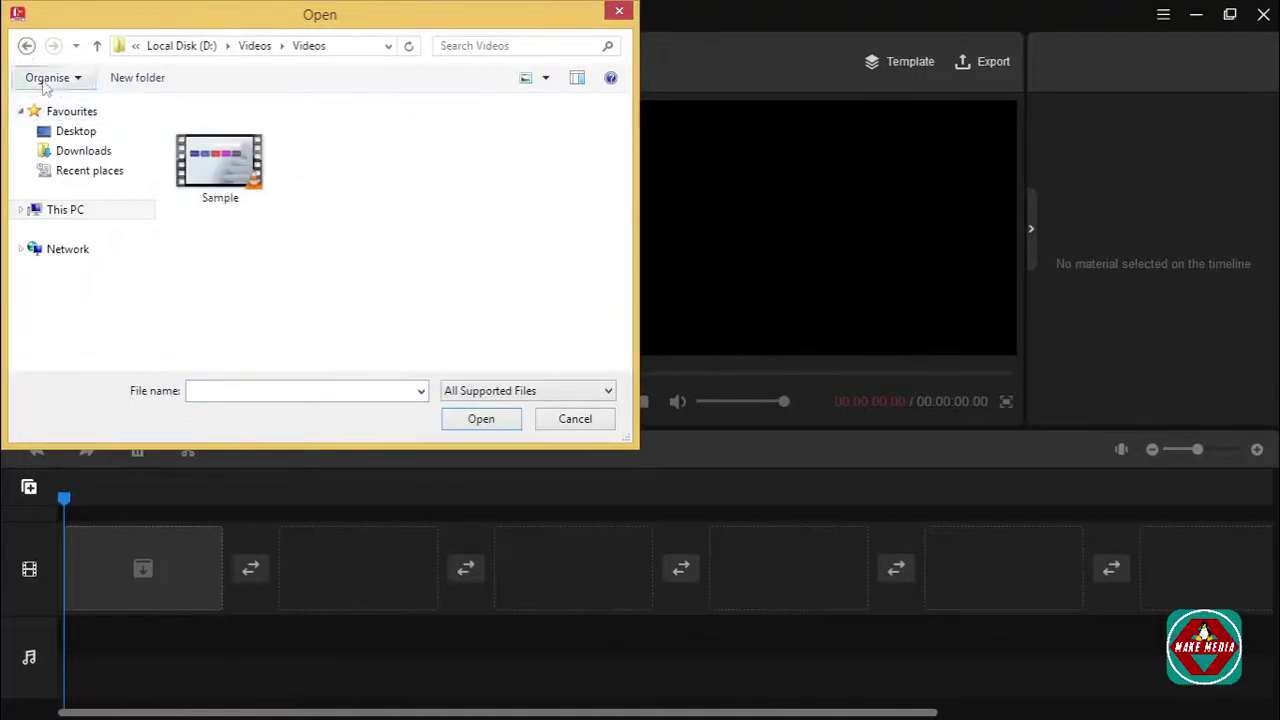
click(27, 46)
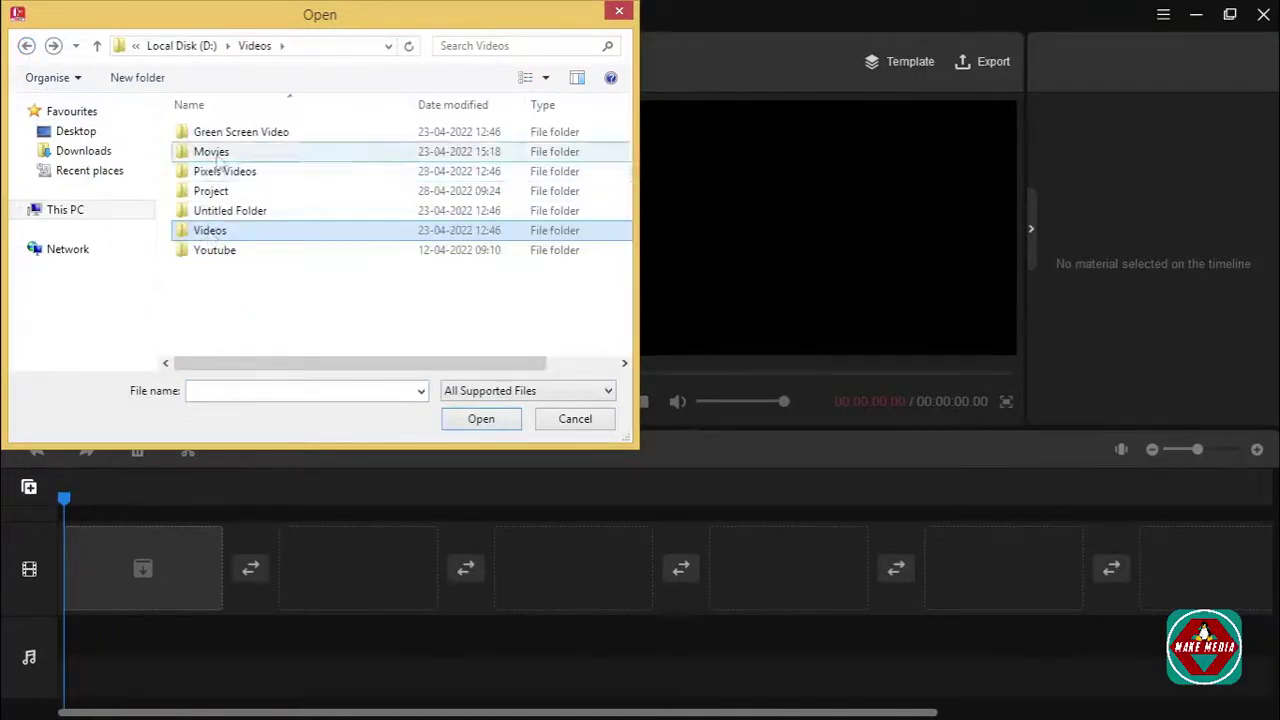
double_click(222, 176)
scroll(290, 280, down, 5)
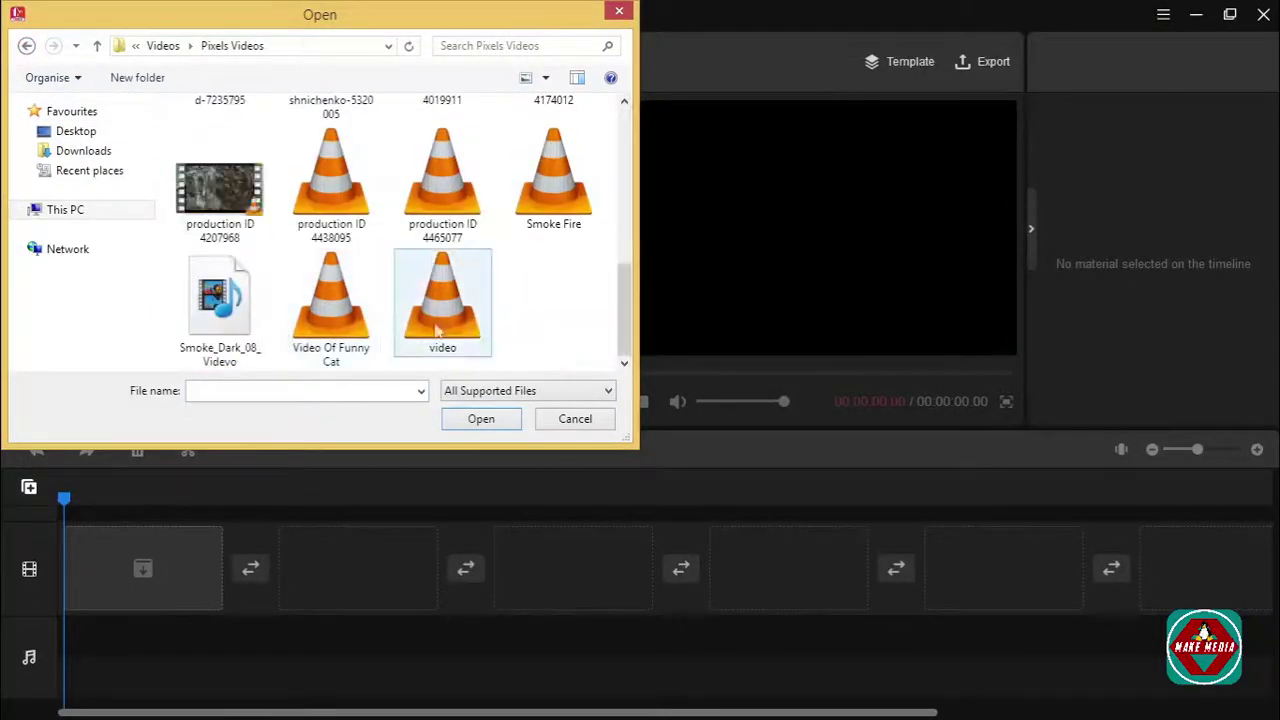
click(262, 340)
click(492, 419)
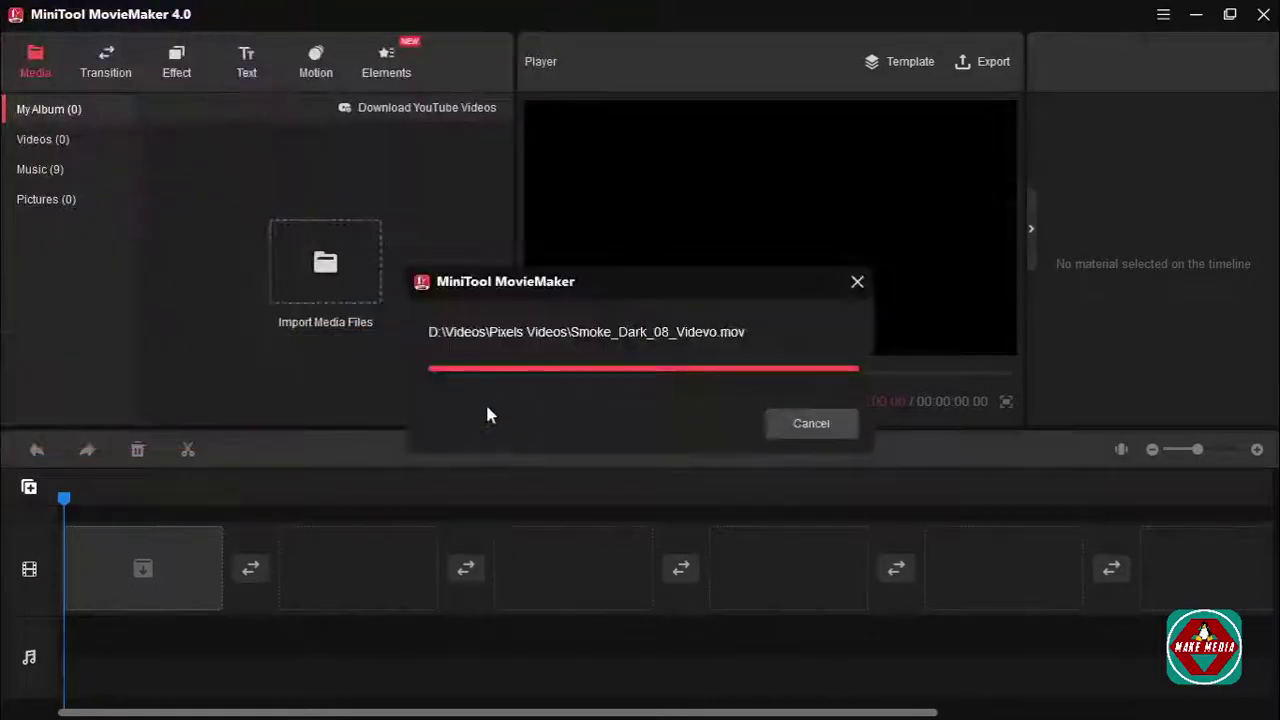
Step: Add the imported Smoke_Dark_08_Videvo clip to the video track of the timeline
mouse_move(367, 190)
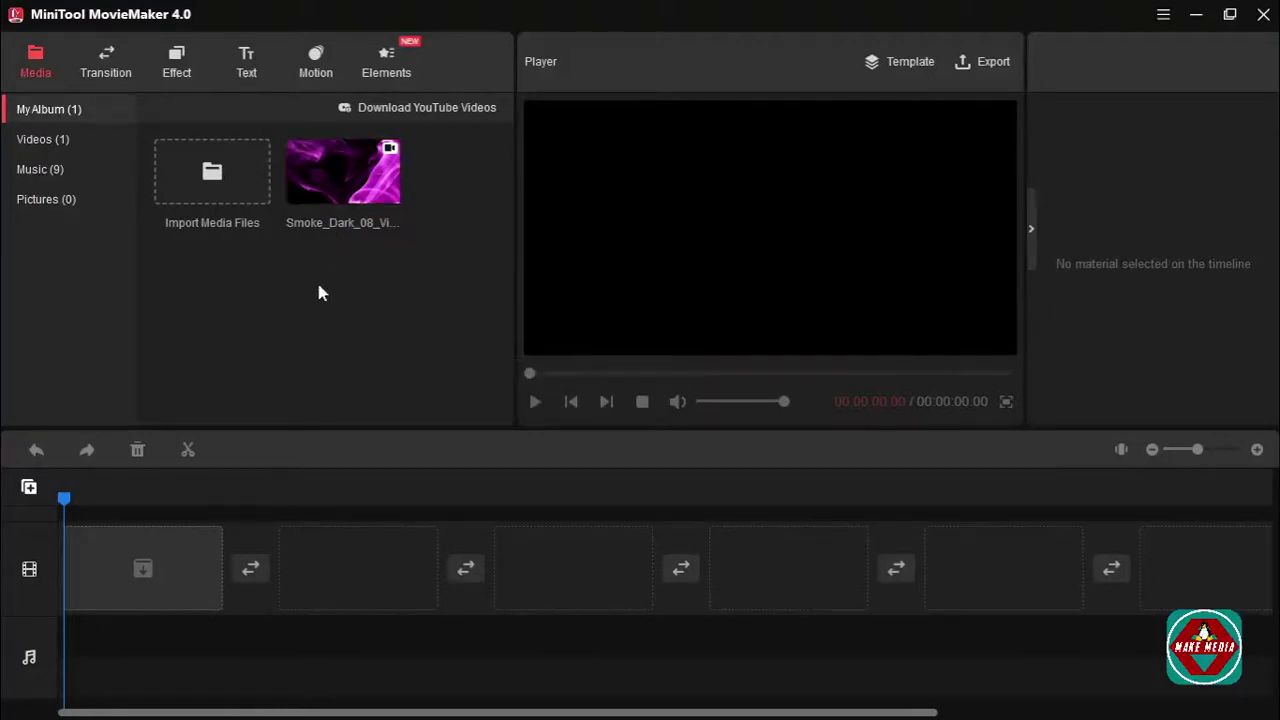
mouse_move(335, 202)
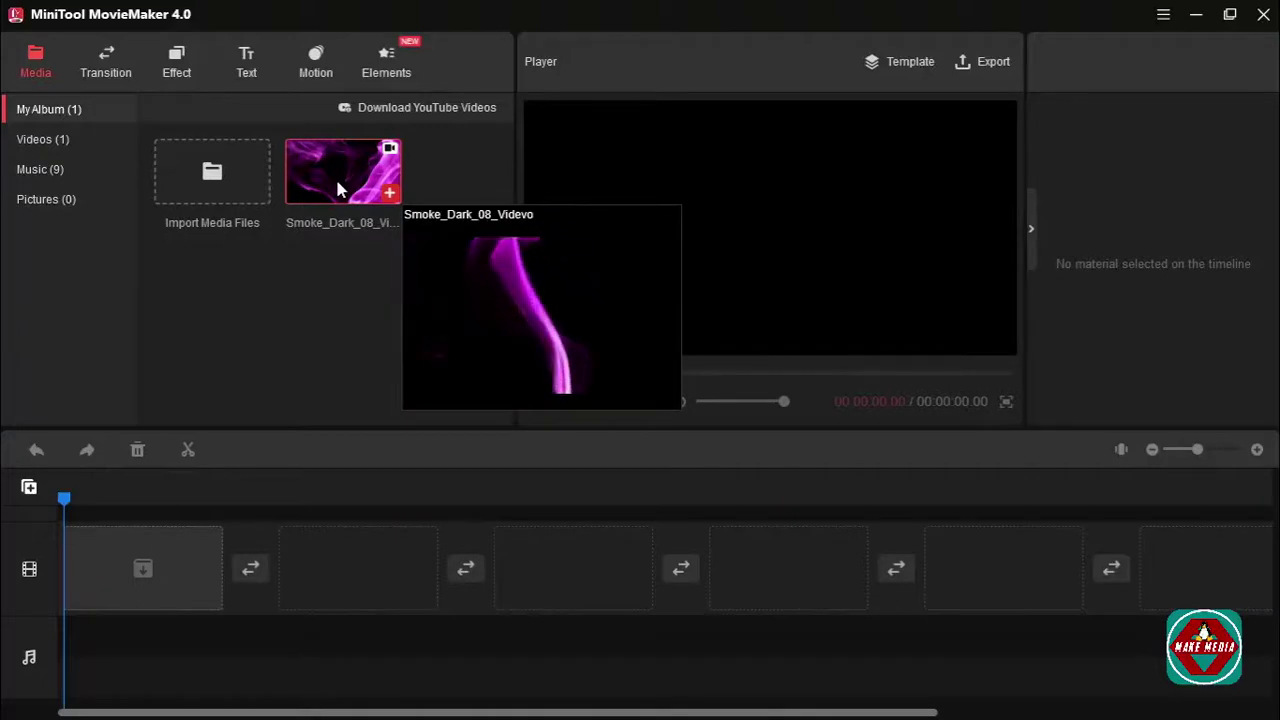
click(390, 197)
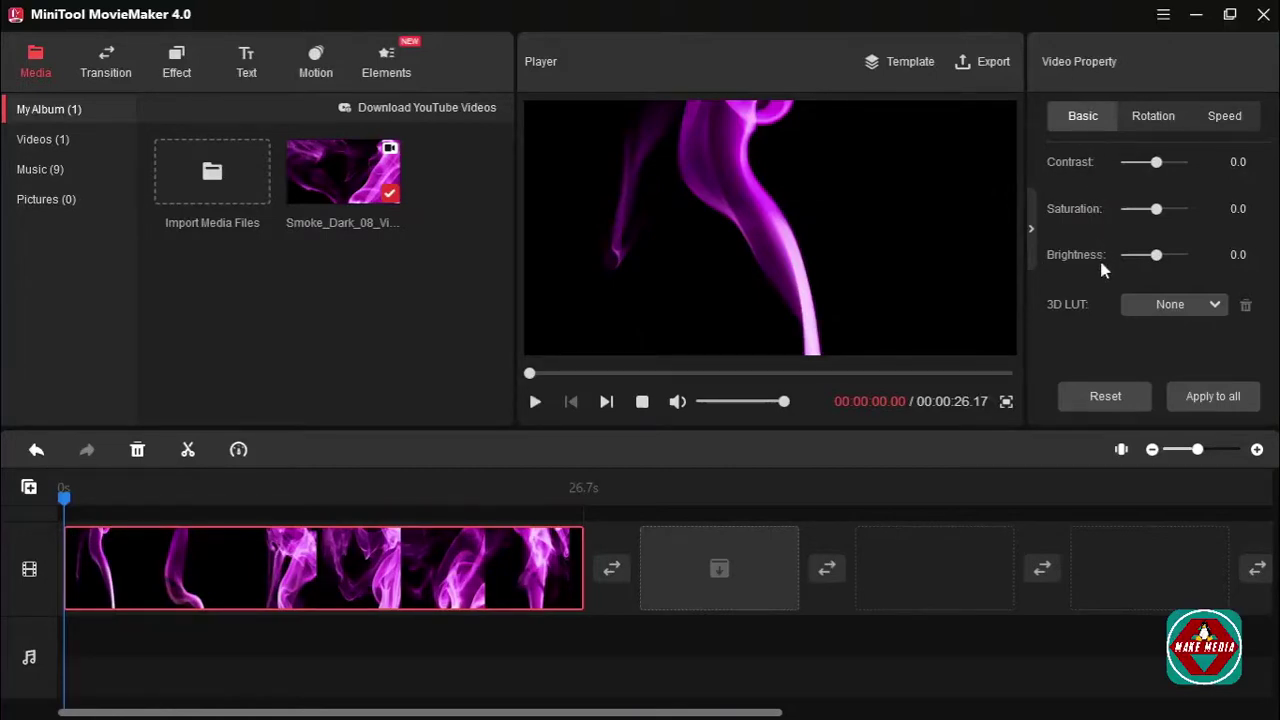
Step: Look over the clip's Rotation and Speed properties, and return to its Basic properties
click(1166, 121)
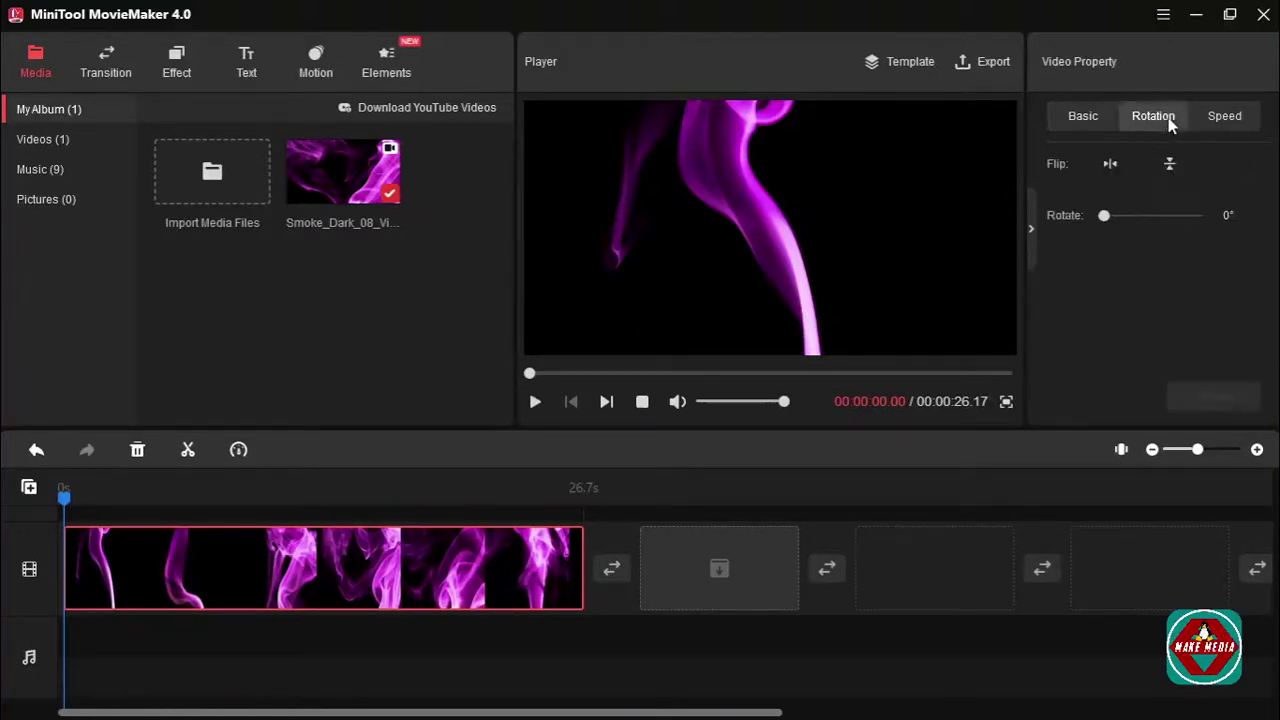
click(1230, 120)
click(1086, 117)
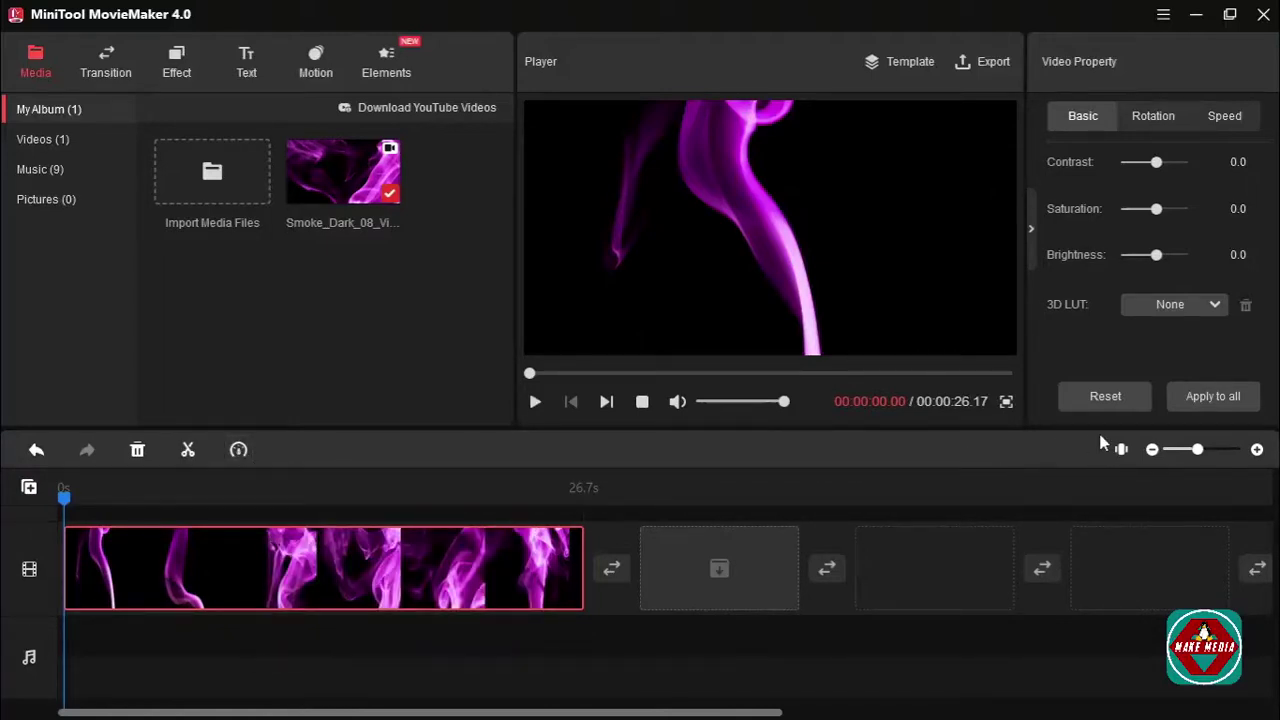
Step: Try the timeline zoom in both directions, and leave the timeline slightly magnified
click(1257, 449)
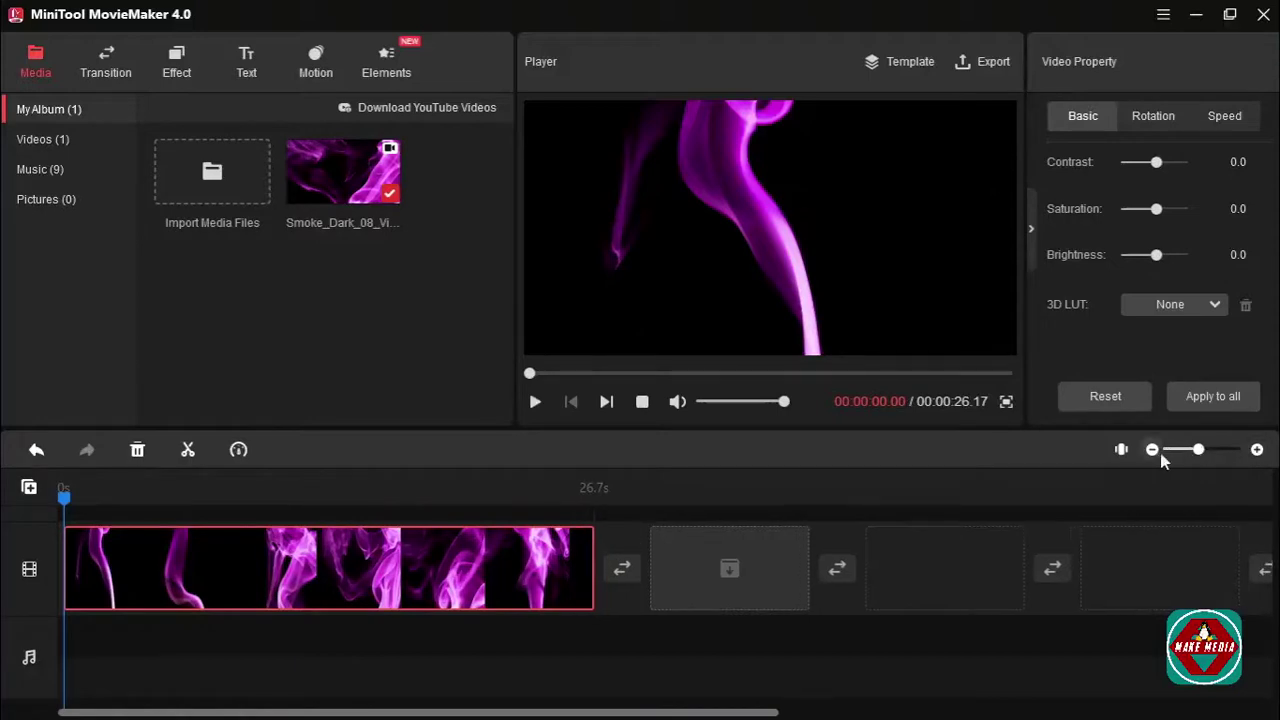
click(1155, 452)
click(1257, 450)
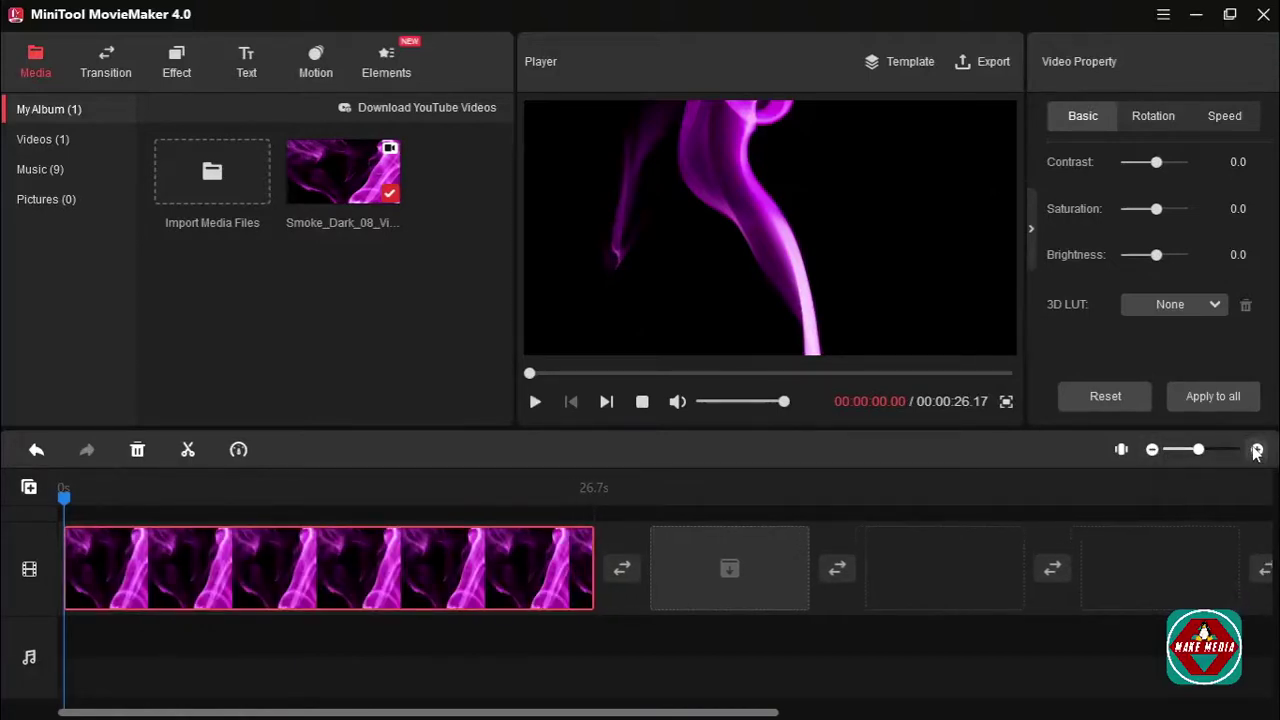
click(1257, 450)
click(1257, 450)
drag(1203, 453, 1208, 450)
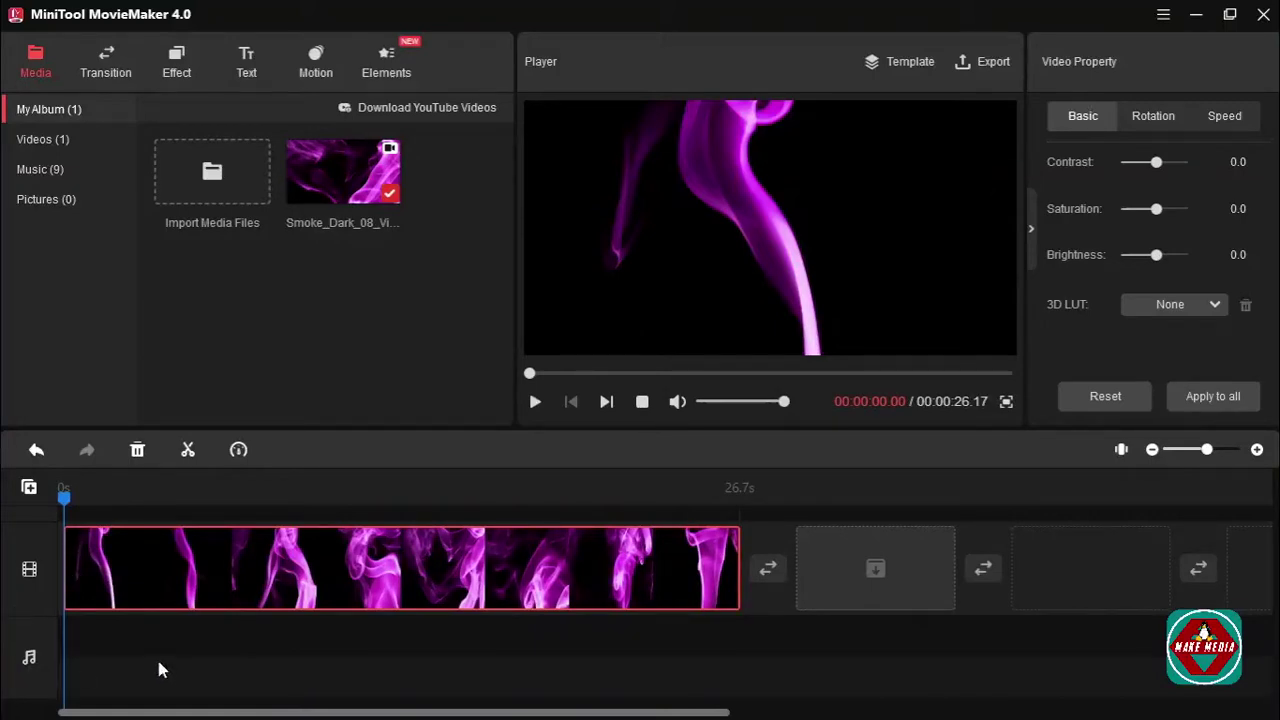
Step: Try adding an extra track above the video track, and remove it again
click(29, 490)
click(55, 524)
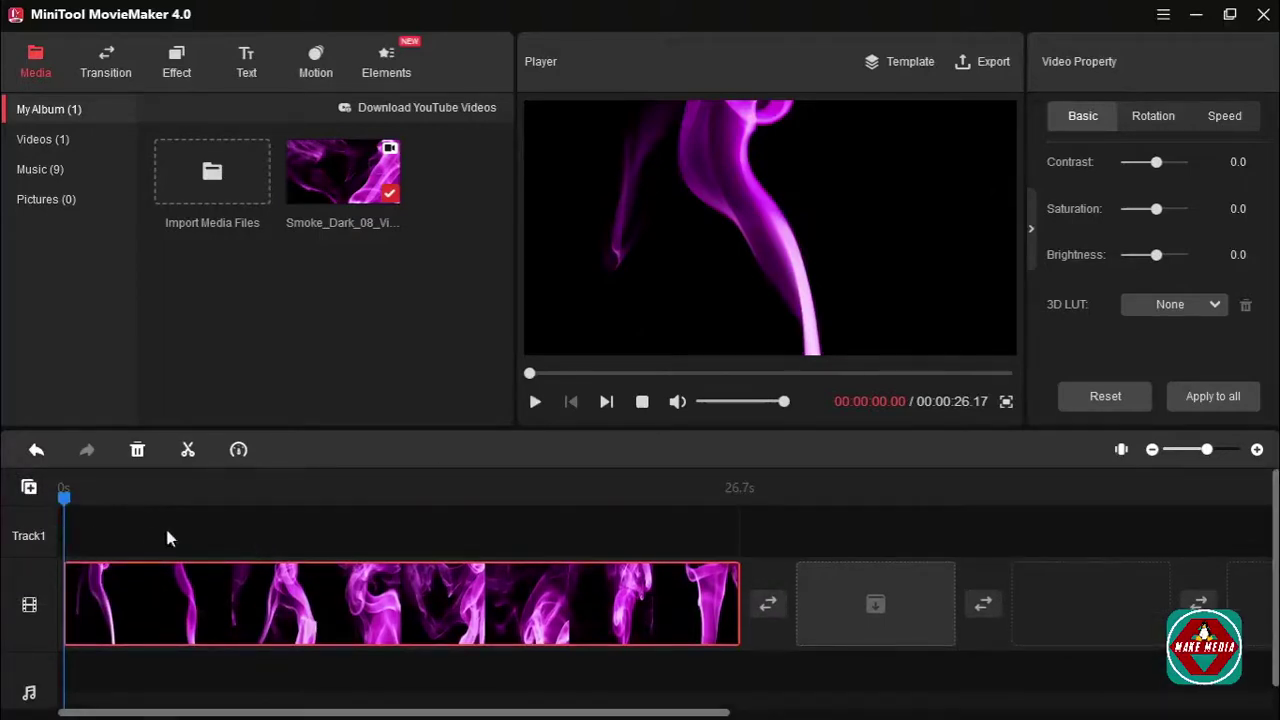
click(43, 529)
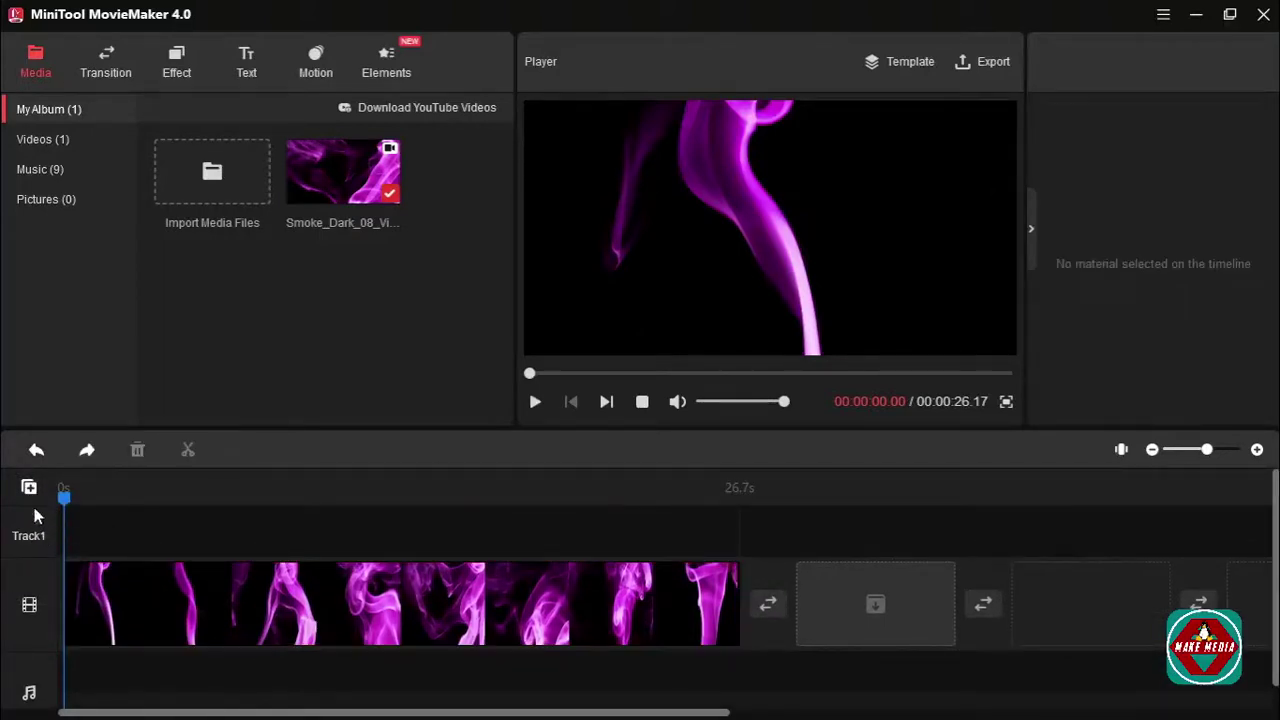
click(29, 488)
click(126, 553)
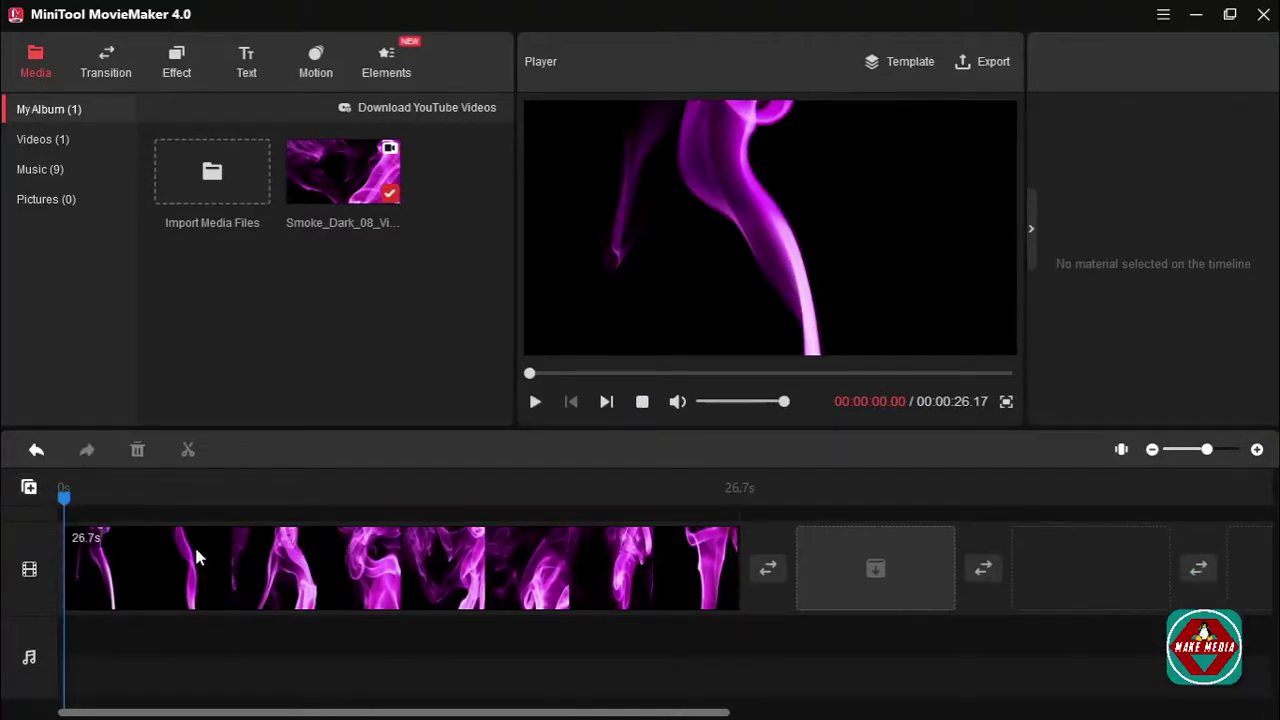
Step: Play the clip for about 4 seconds, pause it, and step one frame forward and back several times
click(534, 401)
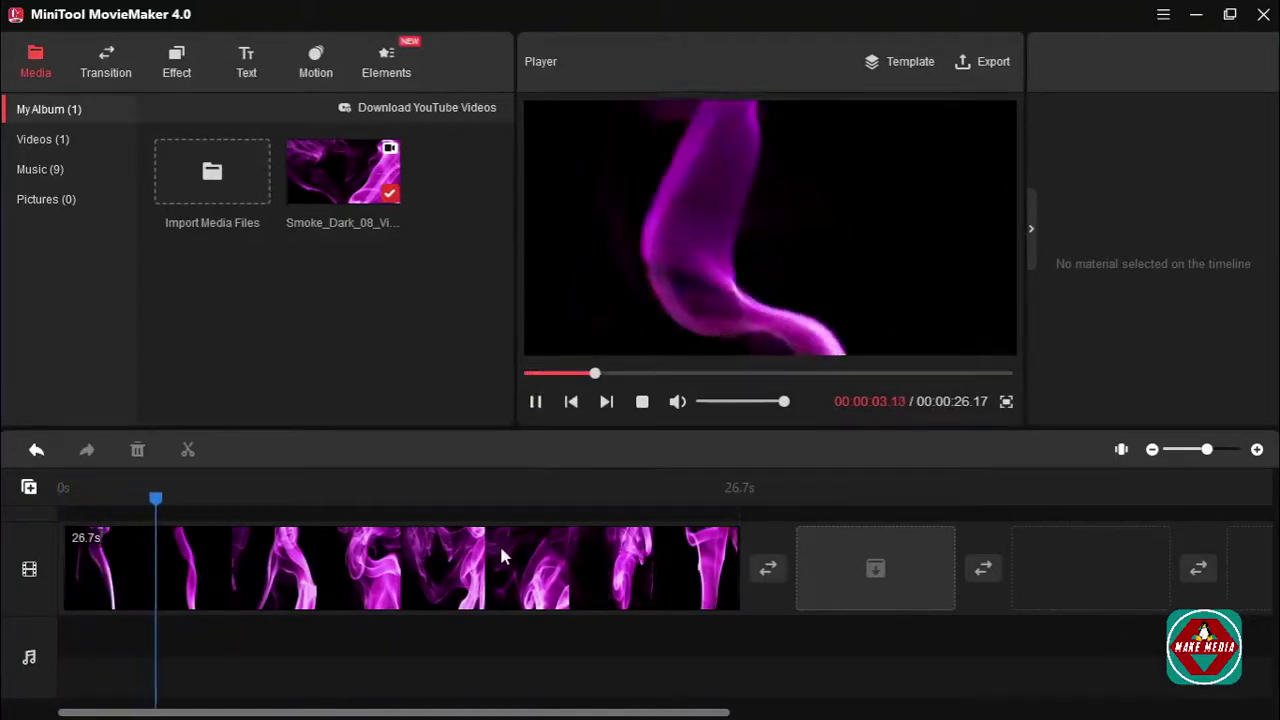
key(space)
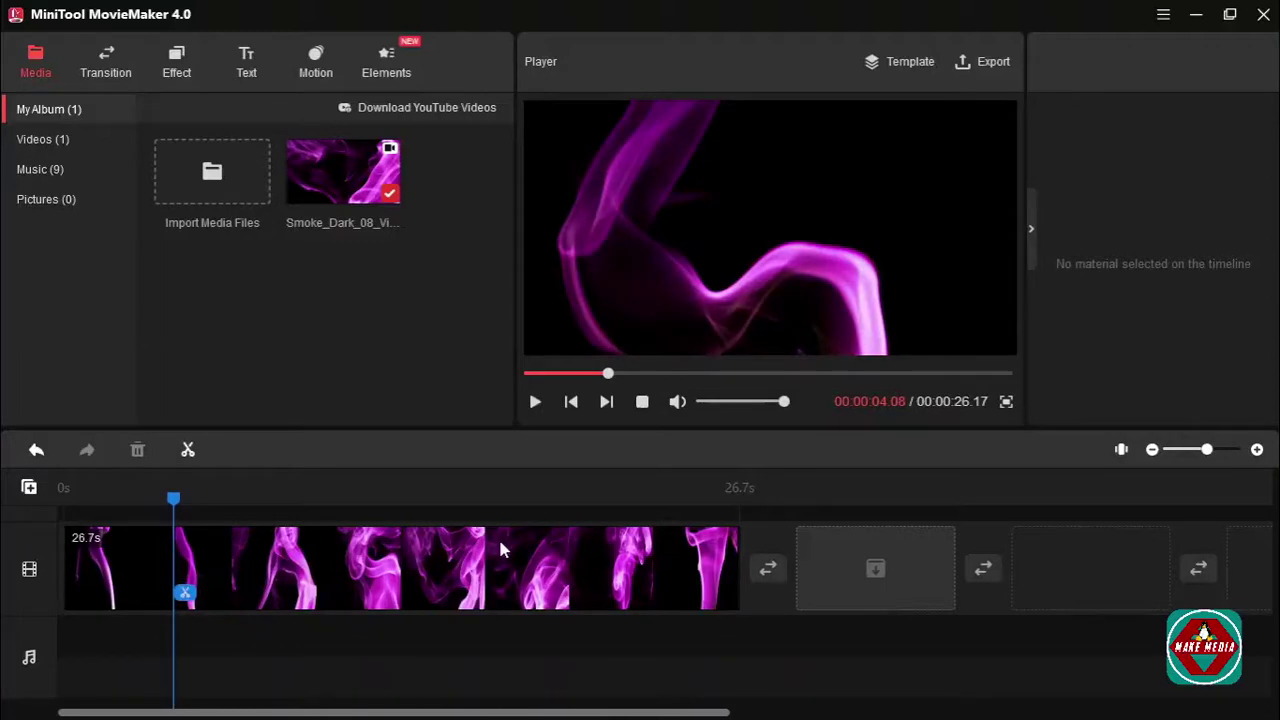
click(605, 402)
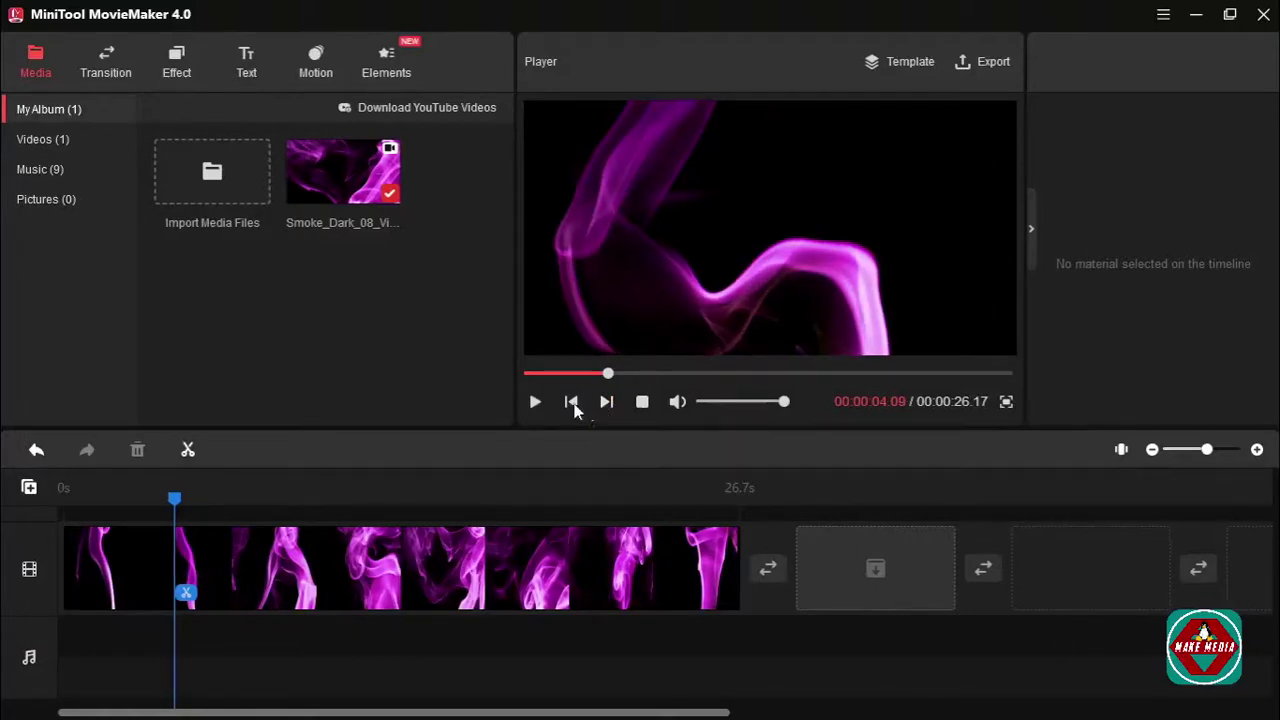
click(571, 401)
click(605, 402)
click(571, 401)
click(605, 401)
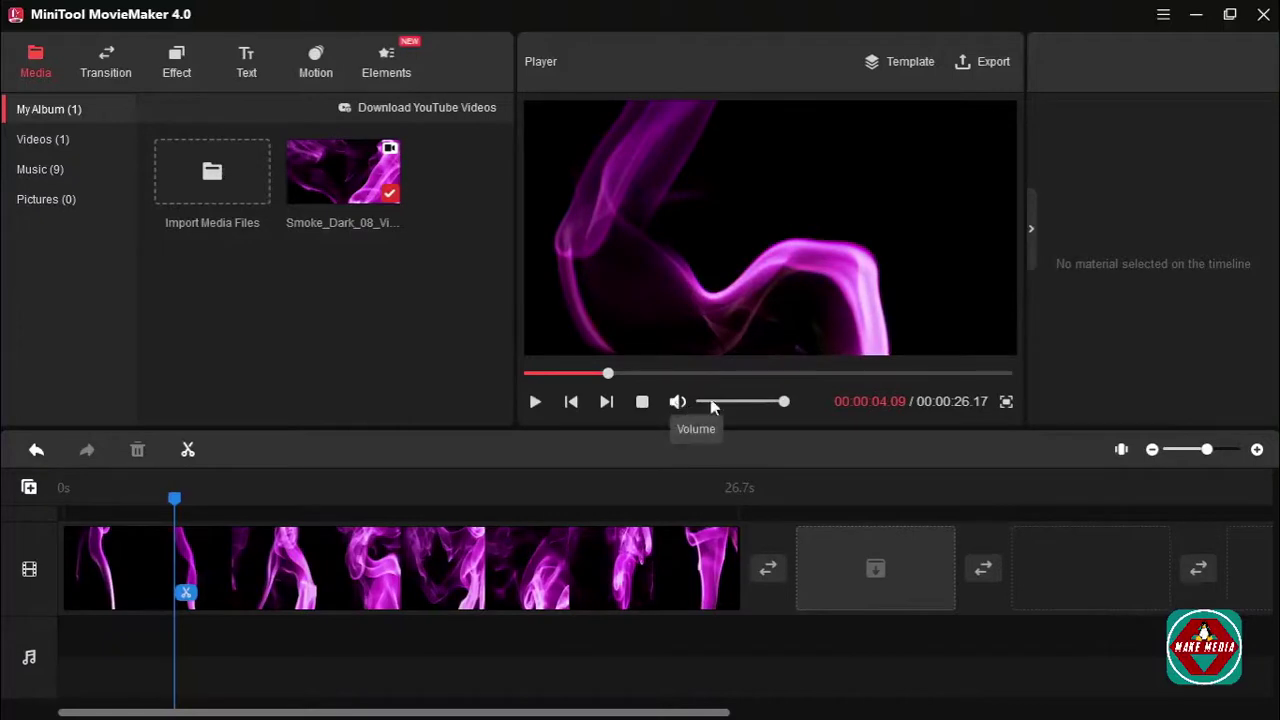
Step: Try the player's volume control, and view the preview in full screen before returning to the editor
drag(784, 402, 806, 386)
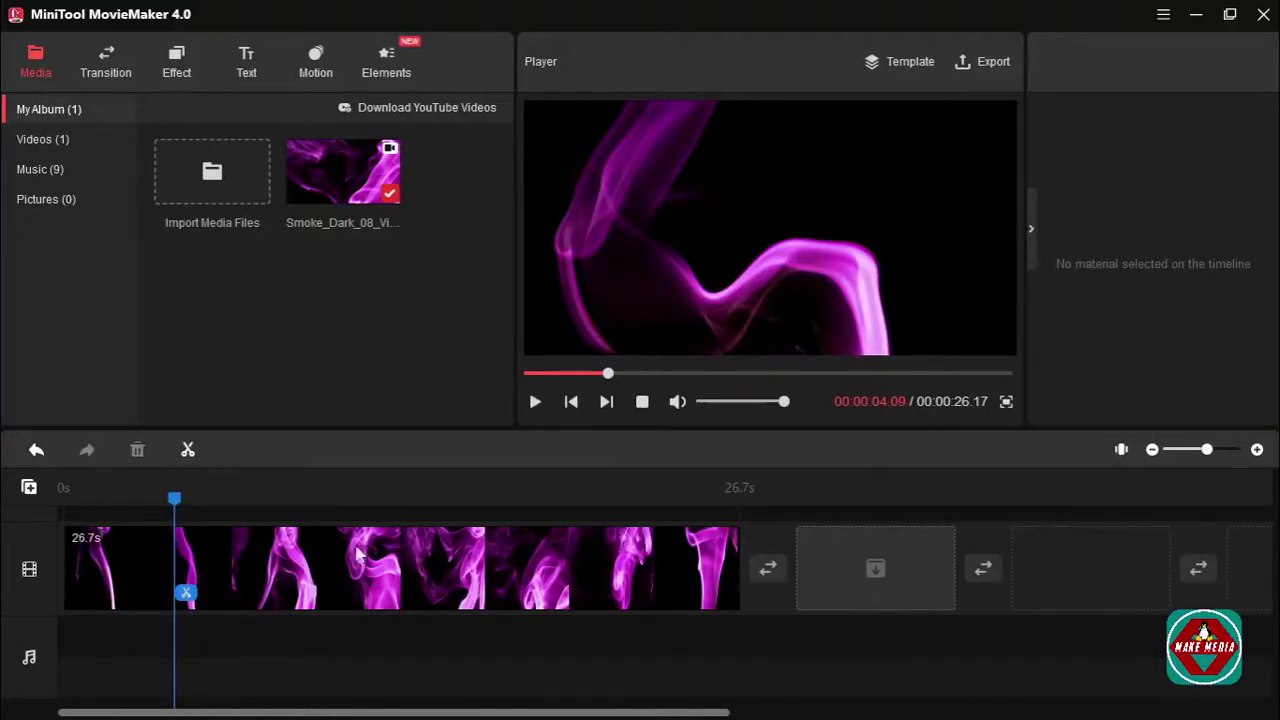
click(1006, 403)
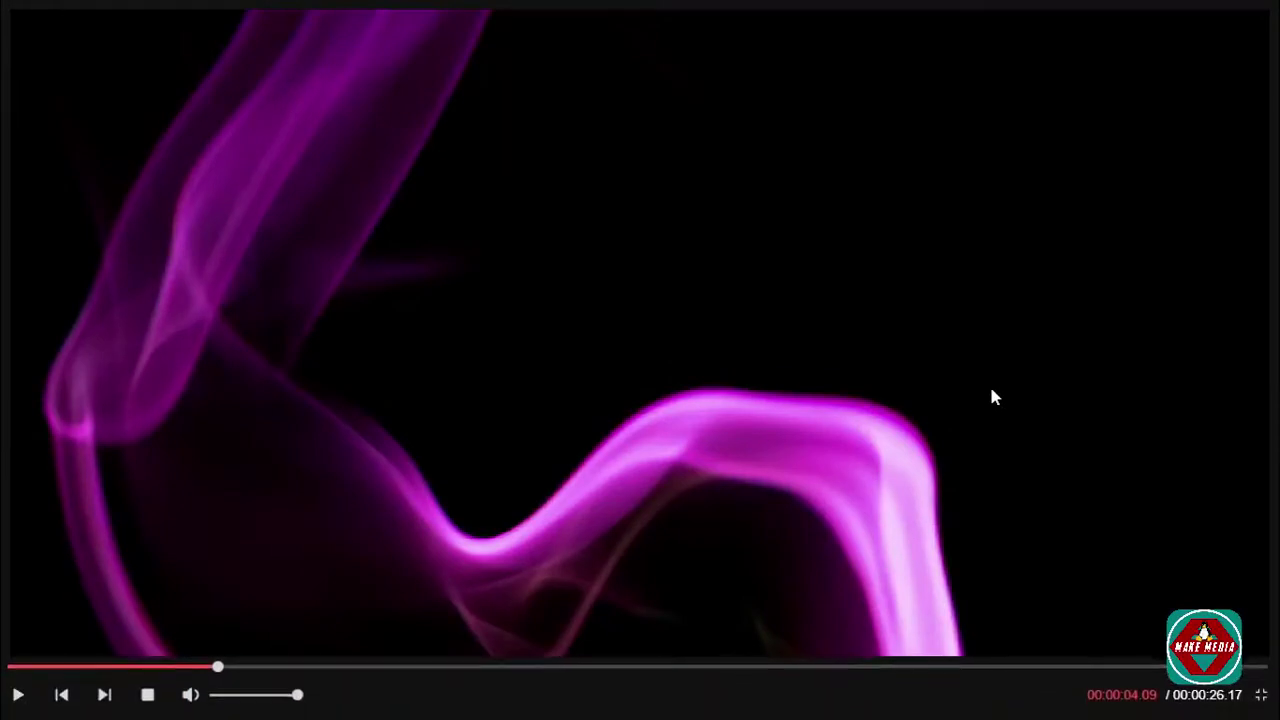
key(Escape)
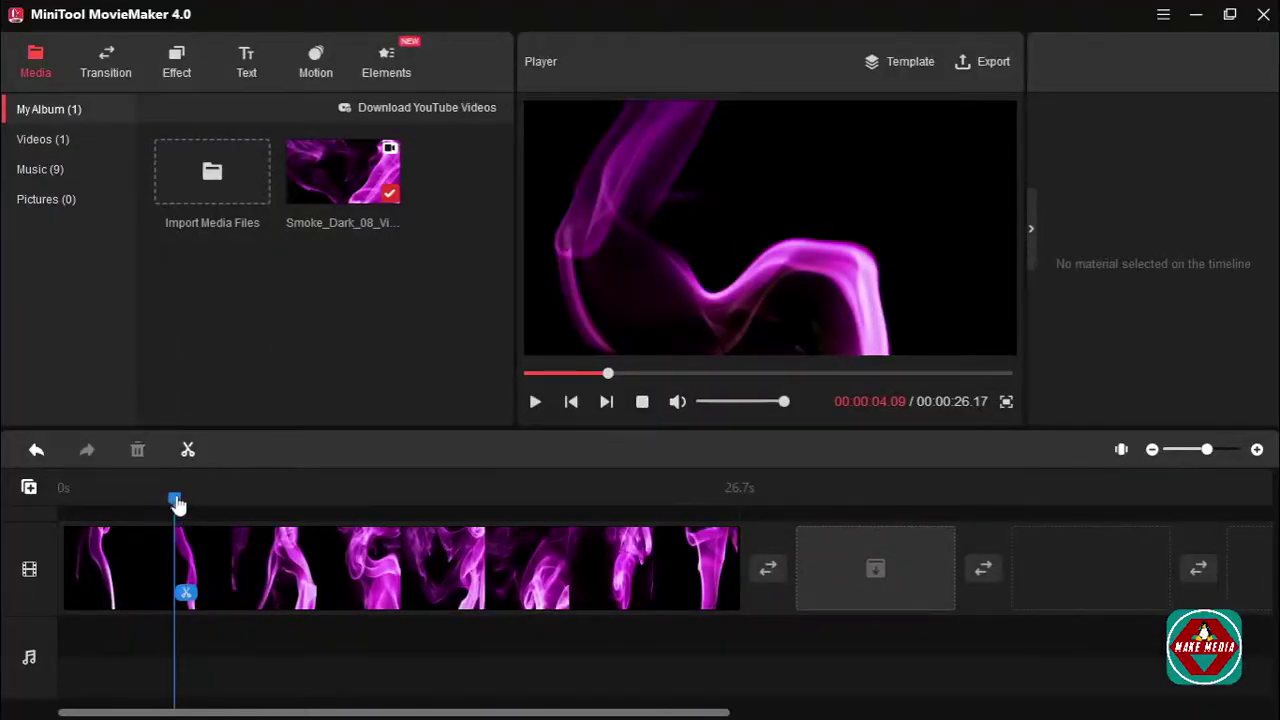
Step: Return the playhead to the start, play the clip briefly, and place the playhead at 5 seconds
drag(177, 517, 62, 507)
key(space)
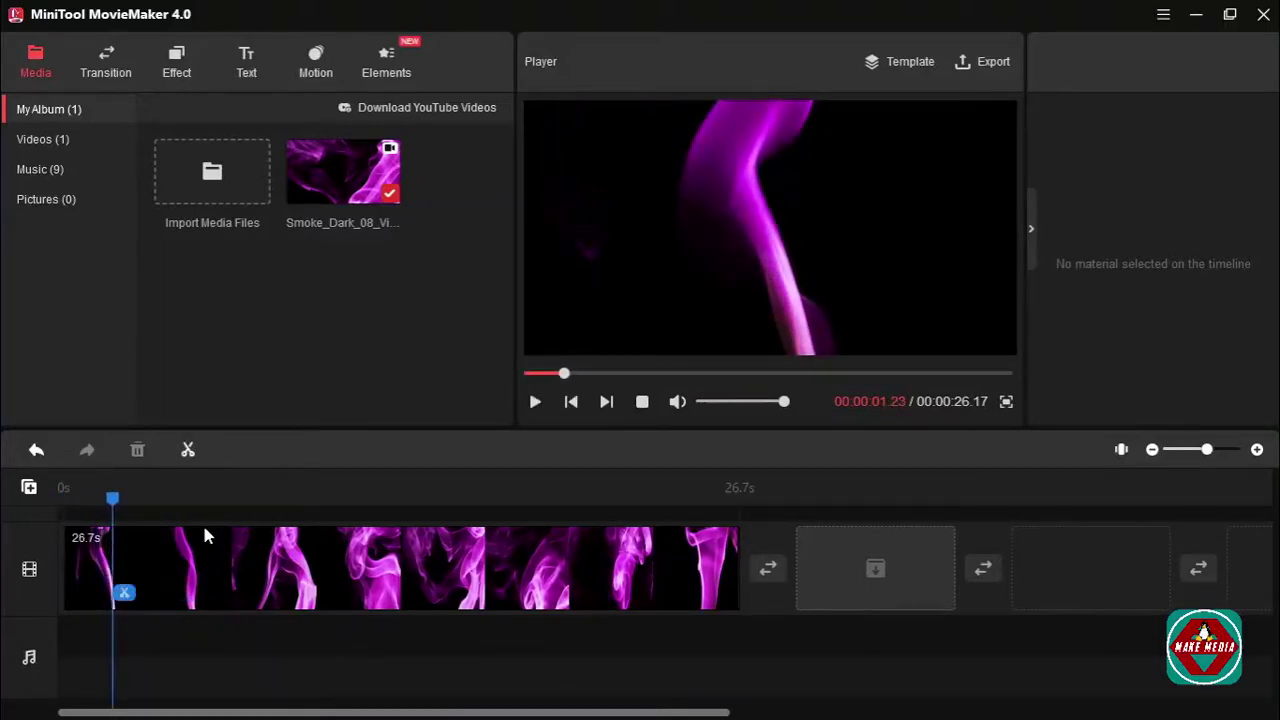
key(space)
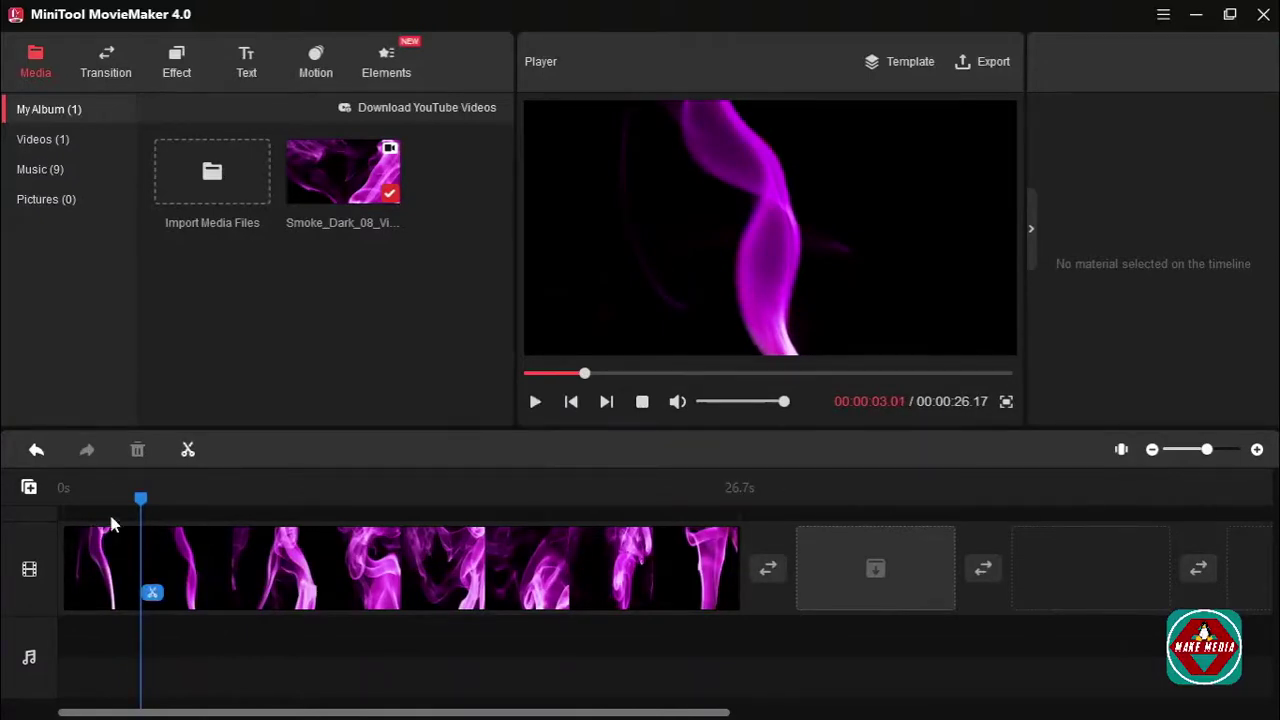
drag(140, 498, 190, 498)
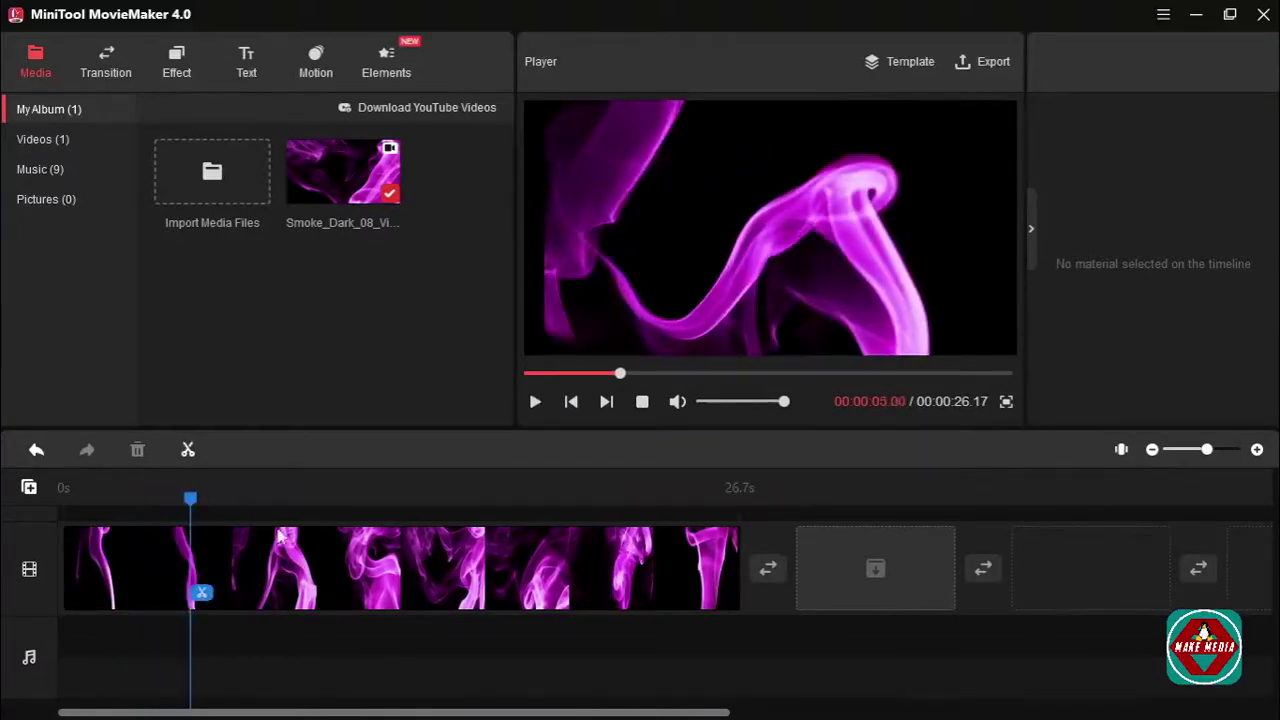
Step: Trim the end of the smoke clip back to about 10.8 seconds, and undo the trim
click(620, 558)
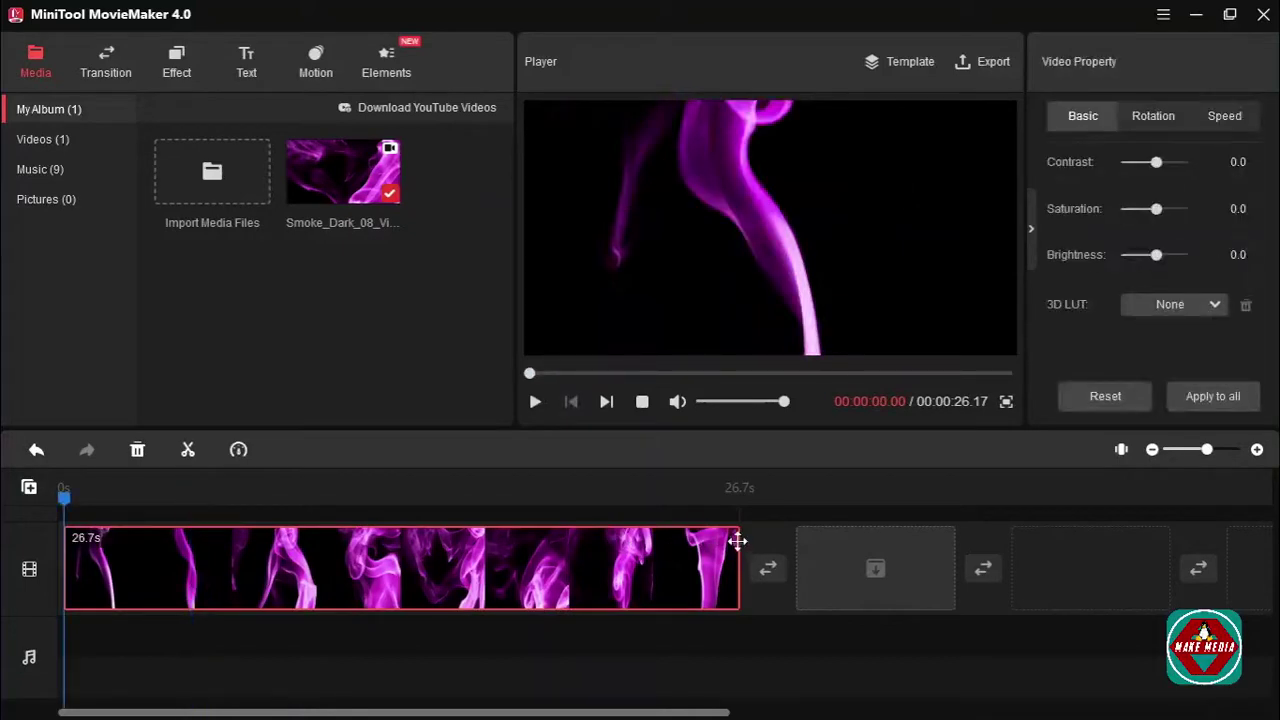
drag(735, 541, 338, 541)
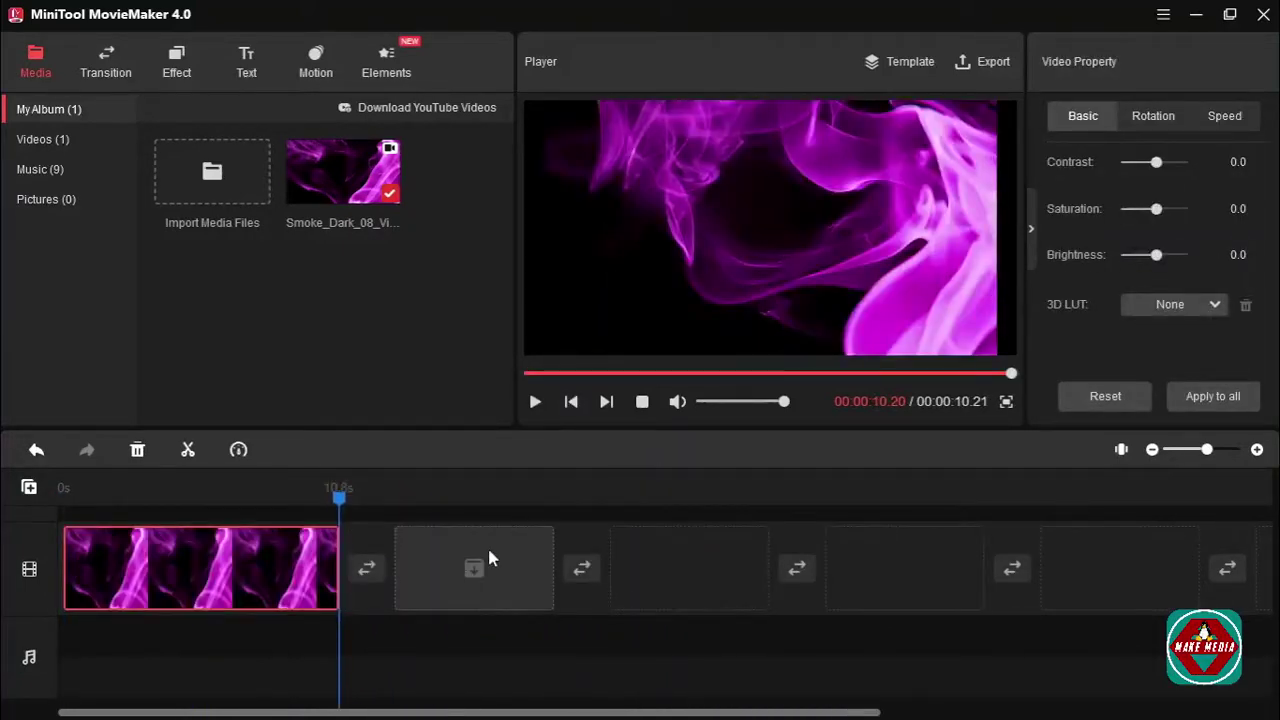
key(ctrl+z)
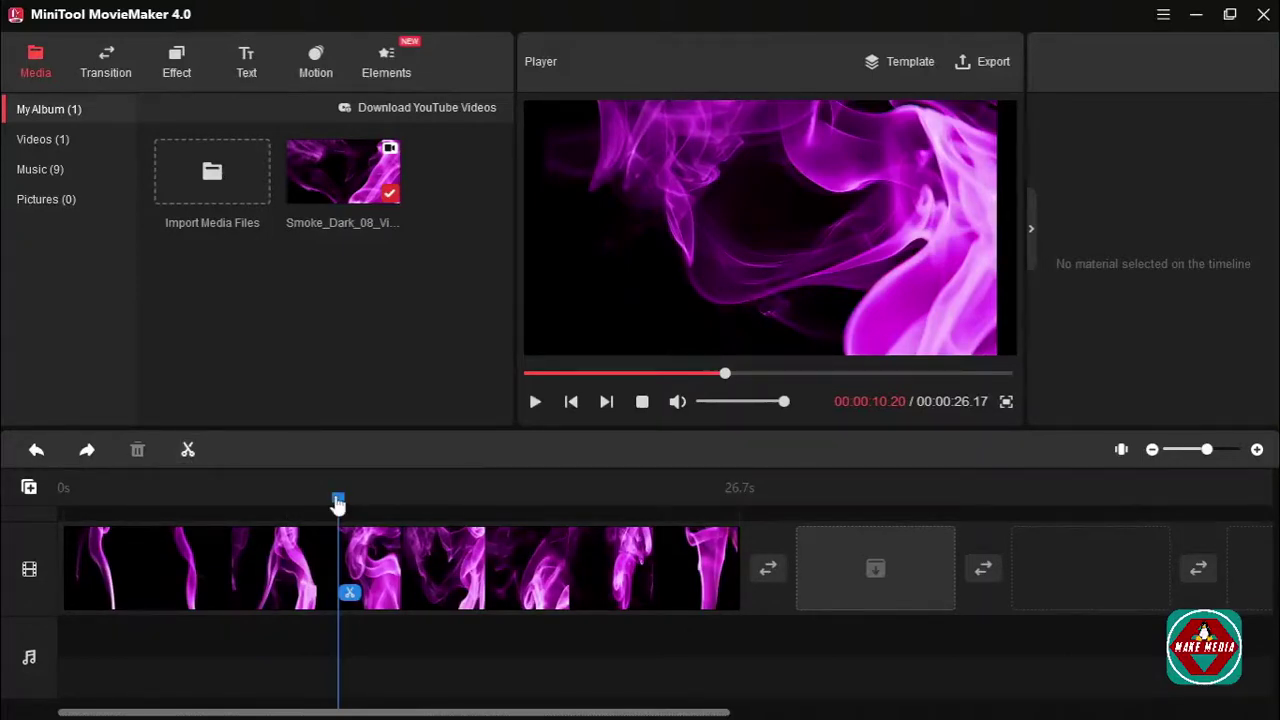
Step: Split the smoke clip in two at 00:00:09.22 with Quick Split
mouse_move(338, 500)
mouse_down()
mouse_move(288, 500)
mouse_move(314, 500)
mouse_up()
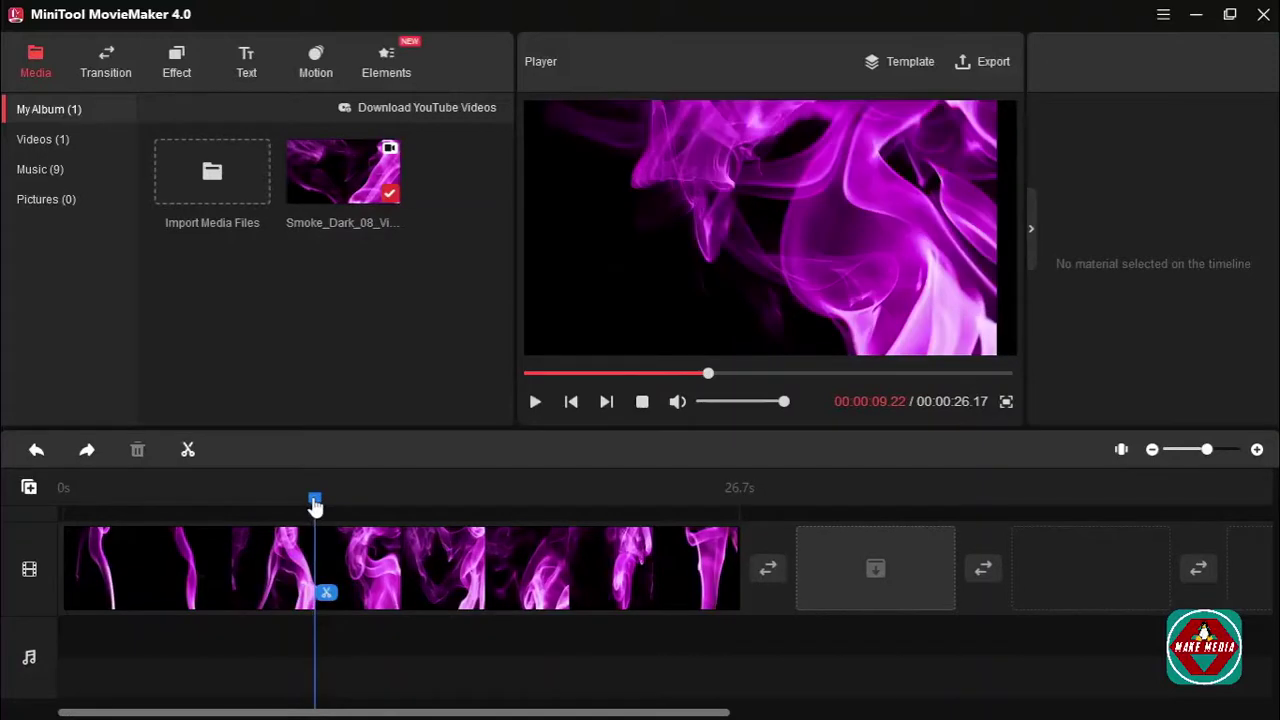
click(188, 451)
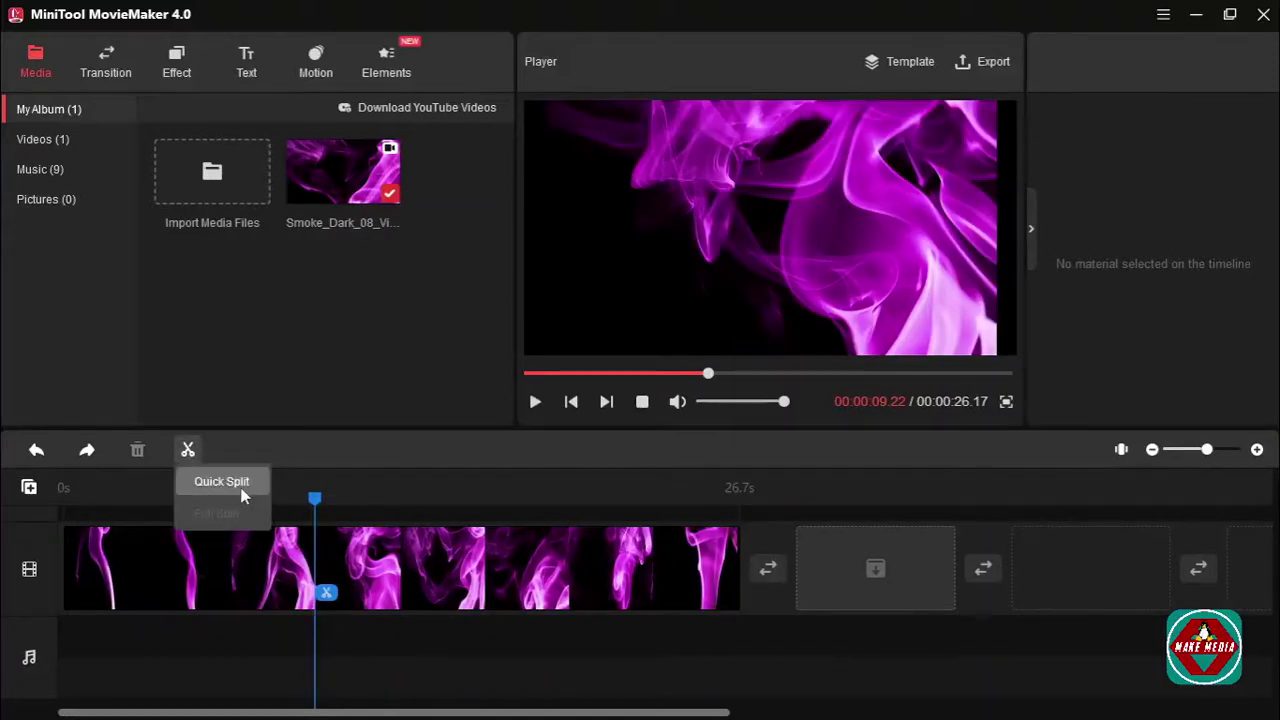
click(222, 482)
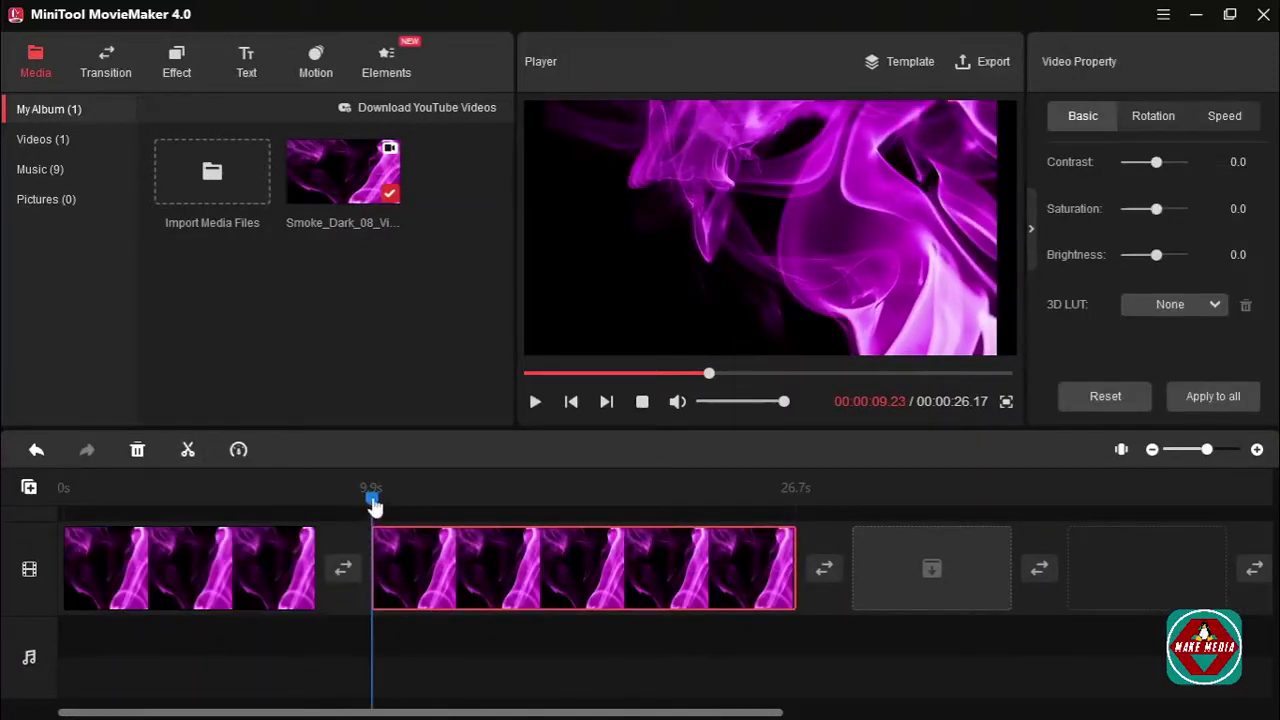
Step: Play the timeline across the cut between the two smoke pieces from just before the split
drag(375, 505, 246, 500)
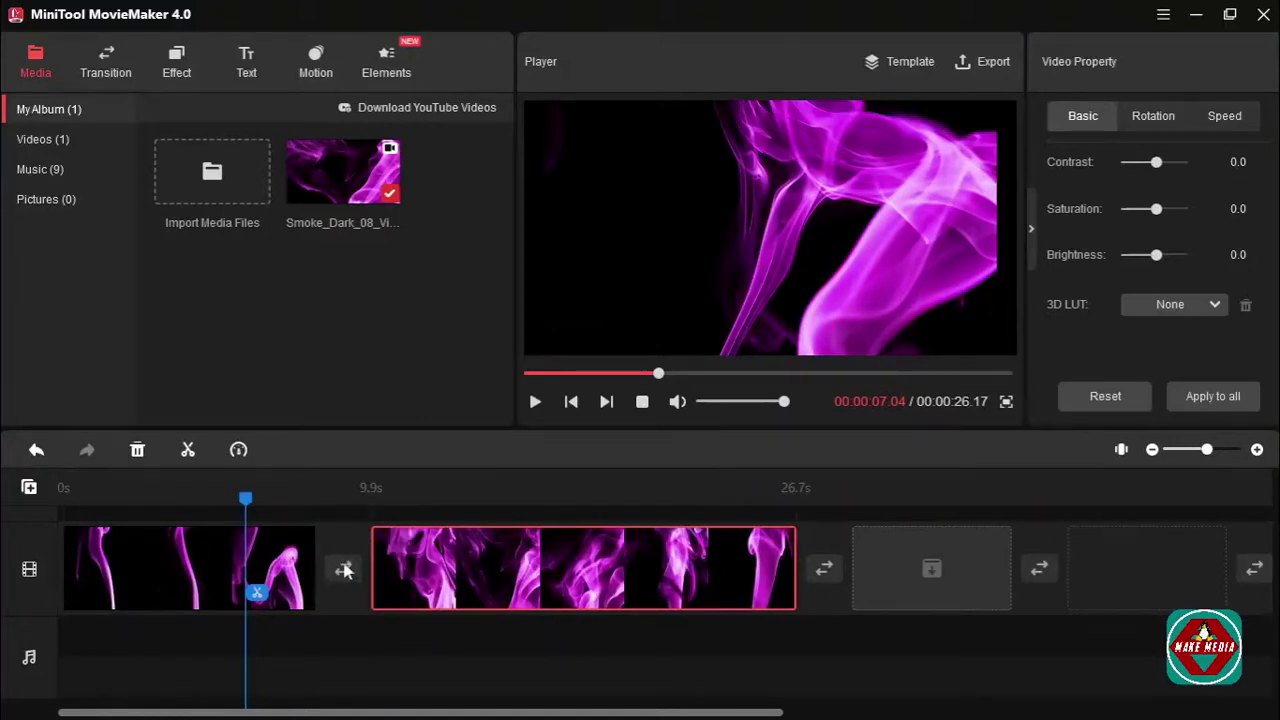
key(space)
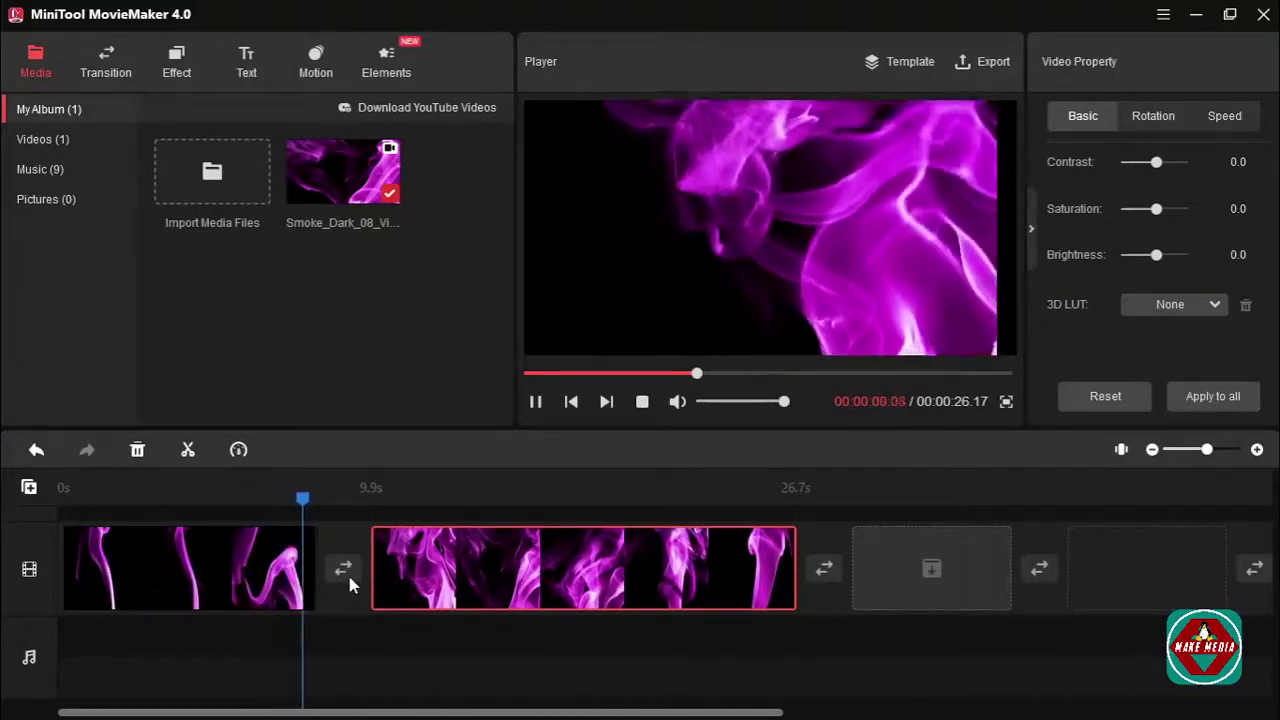
key(space)
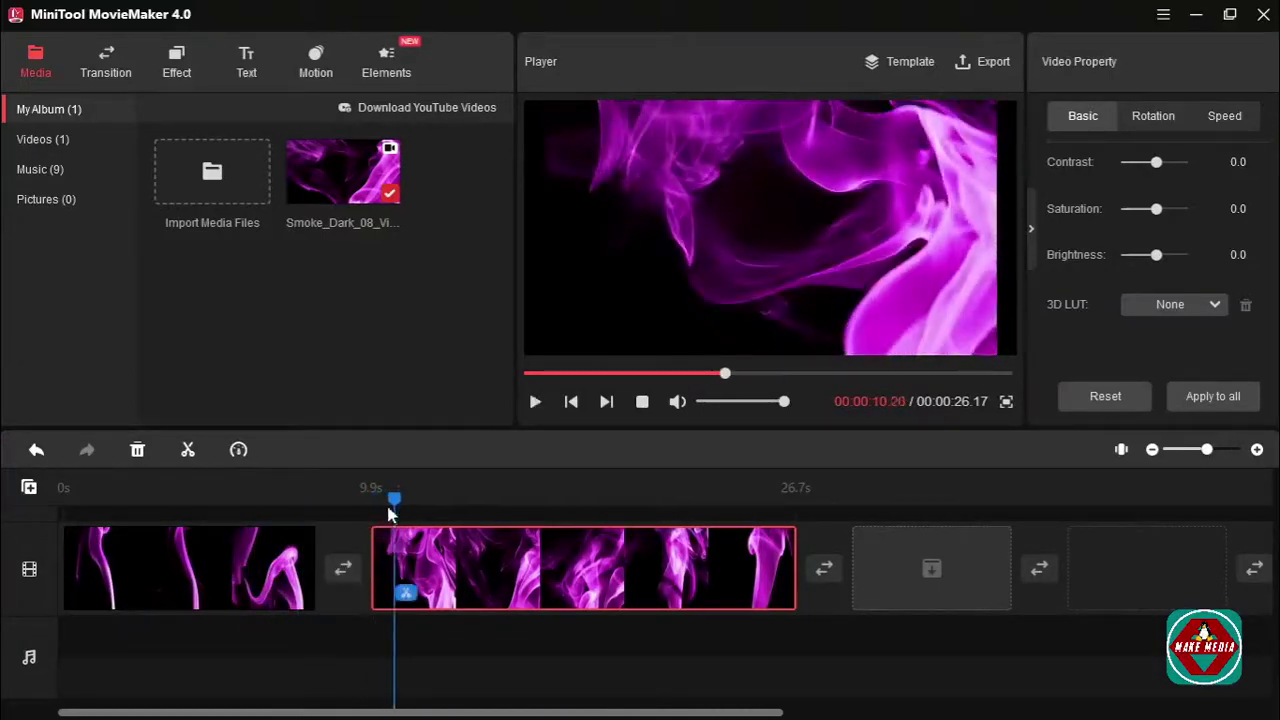
drag(394, 503, 313, 505)
key(space)
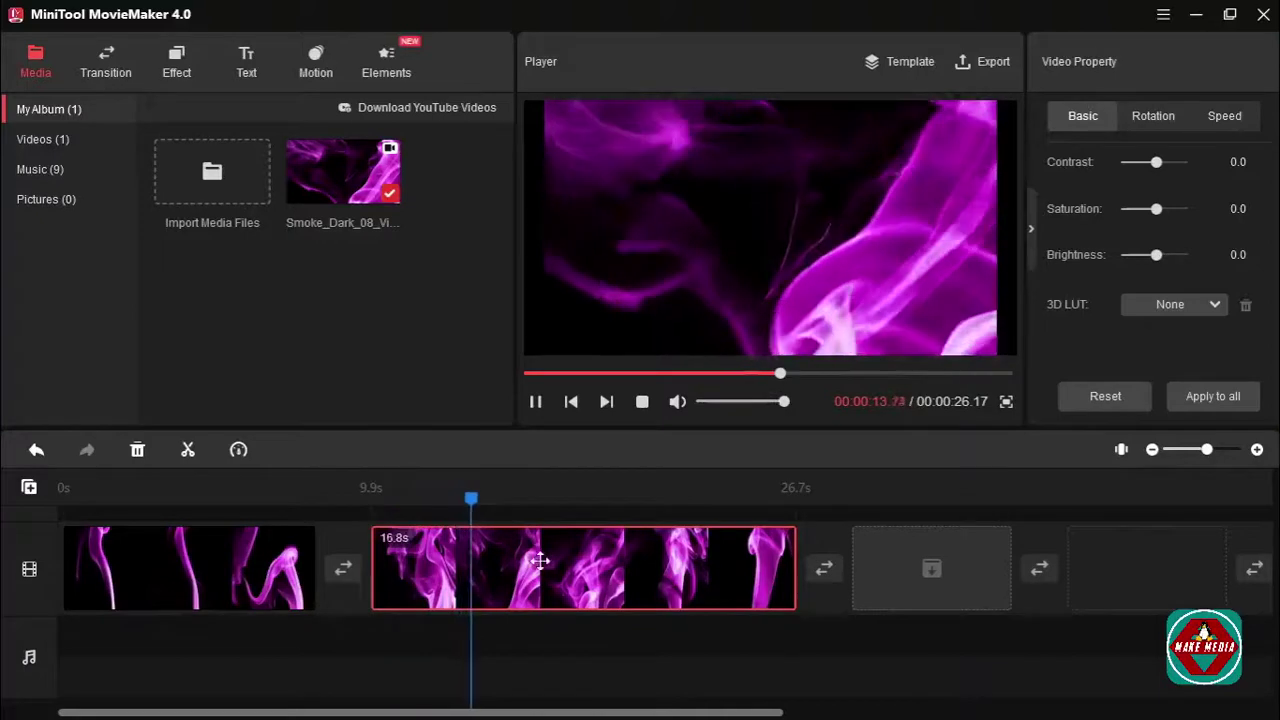
key(space)
Step: Split the second smoke piece at 00:00:16.23 with Quick Split, and delete the middle piece
drag(497, 506, 551, 503)
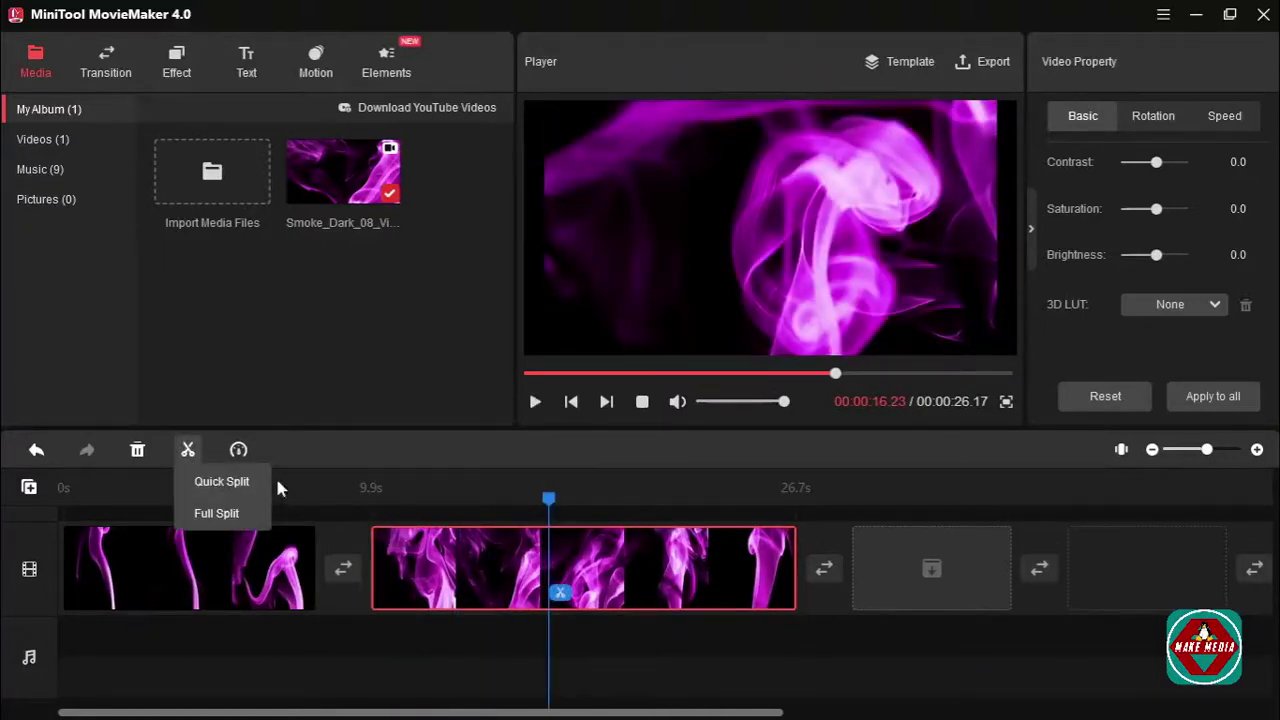
click(221, 481)
click(466, 575)
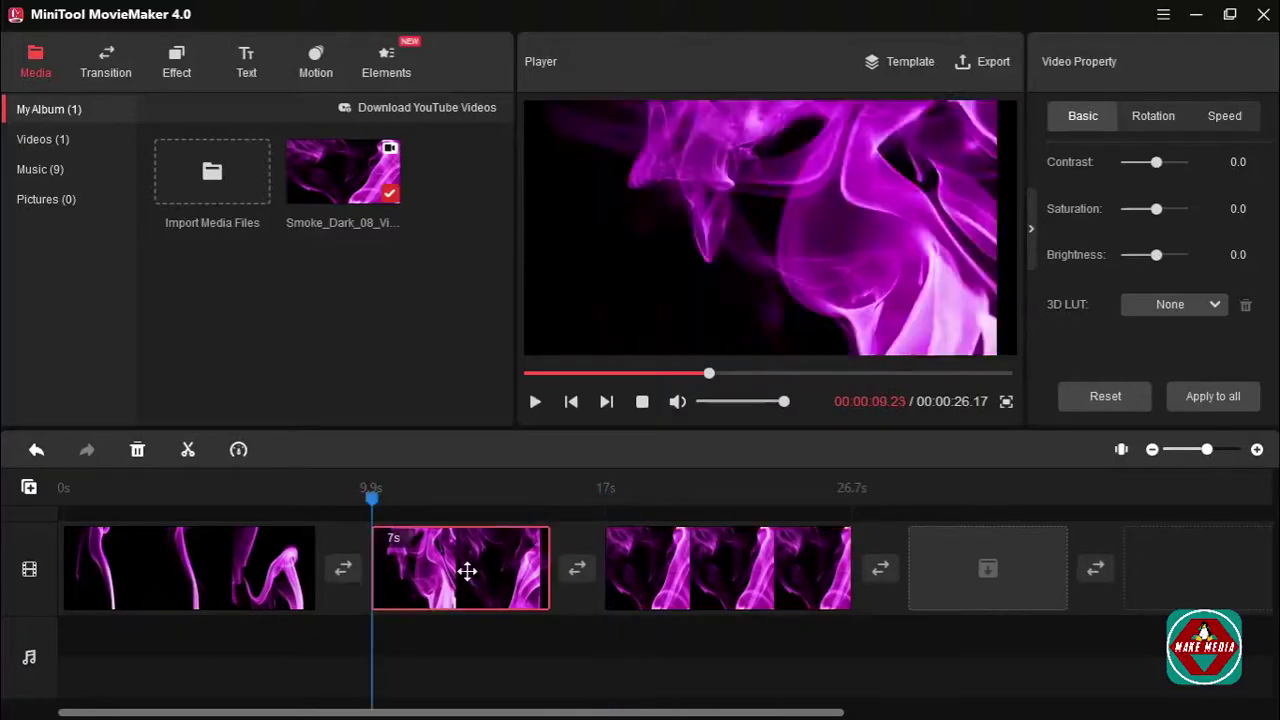
key(Delete)
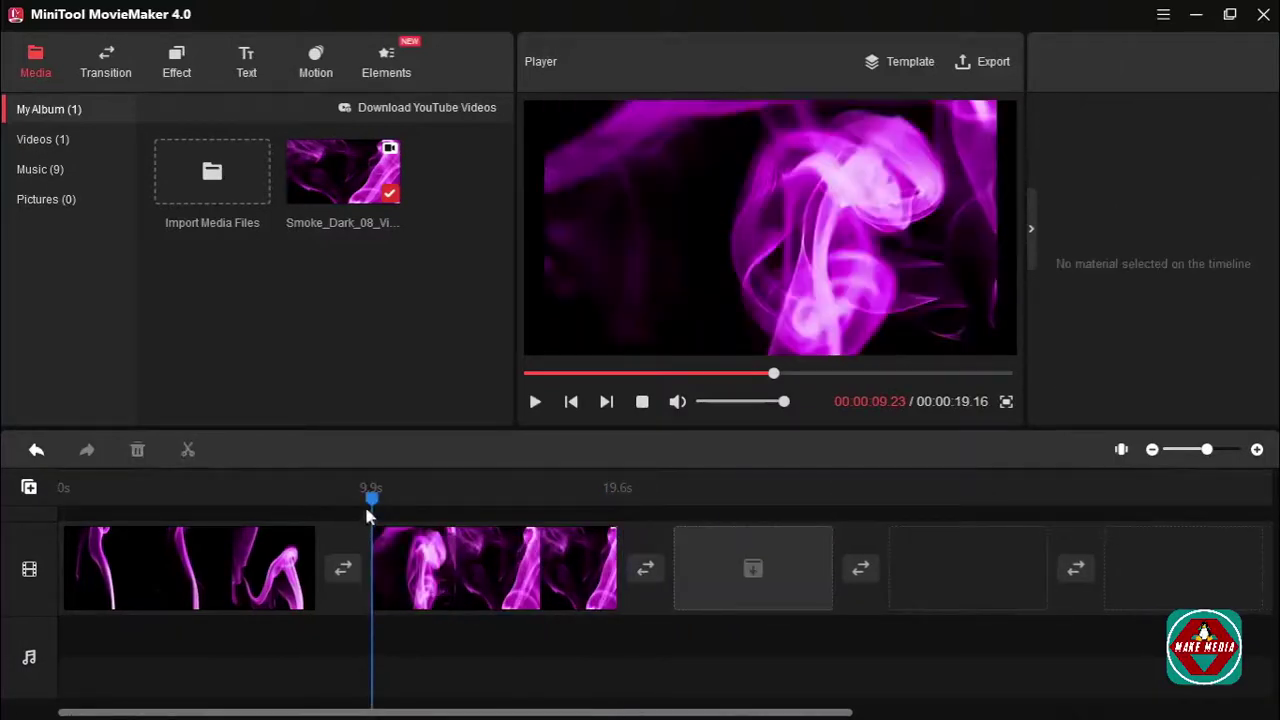
Step: Check the remaining footage before the cut, and undo the deletion and the splits of the smoke clip
drag(371, 505, 282, 505)
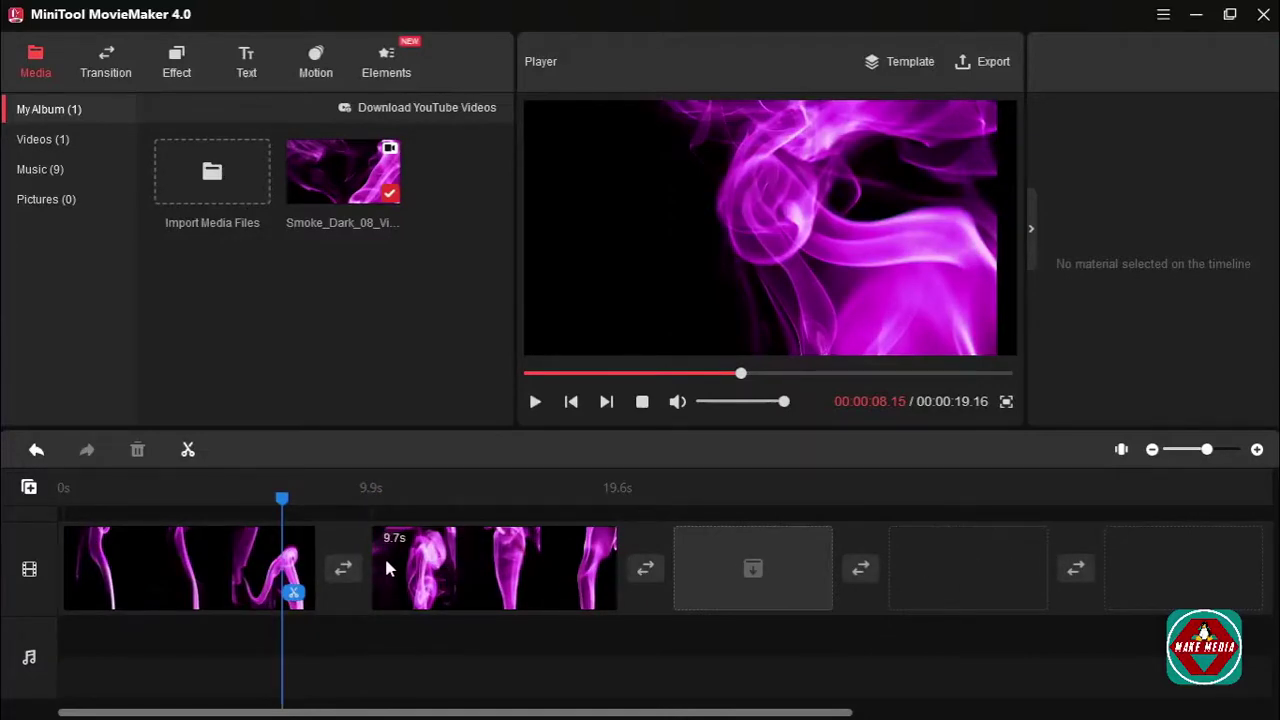
key(ctrl+z)
key(ctrl+z)
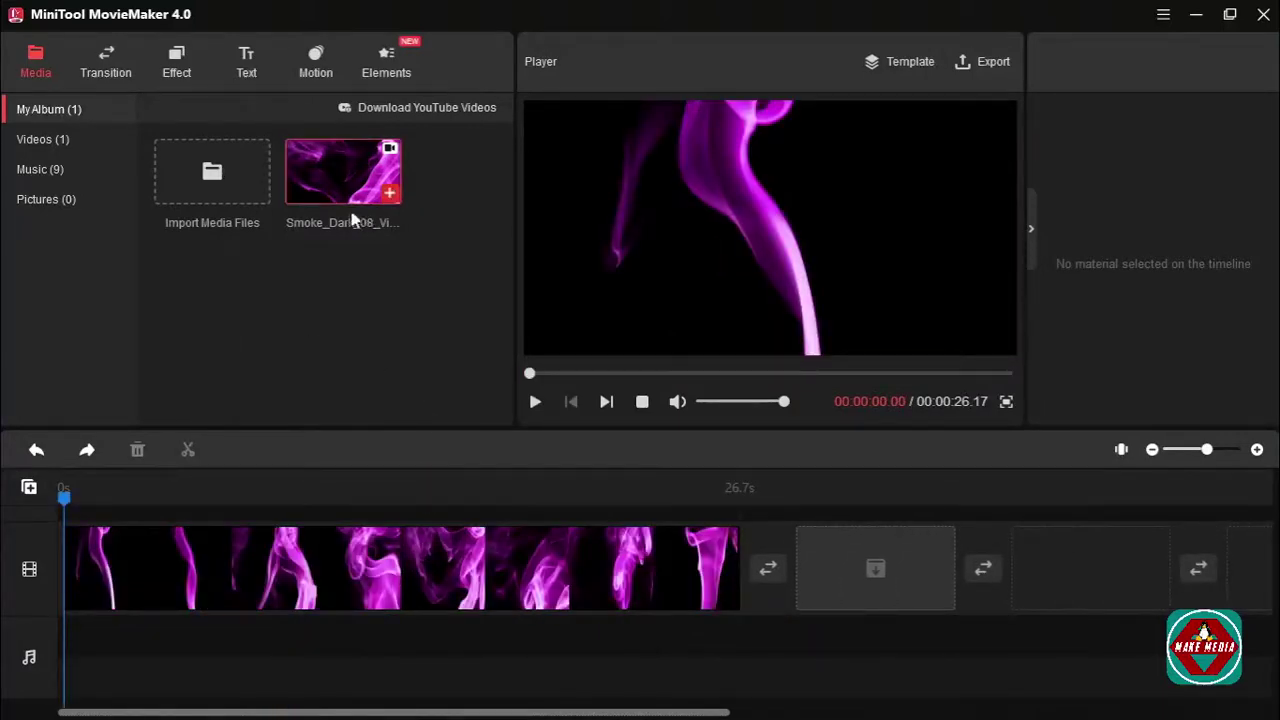
Step: Start importing media and browse to the Background Images folder within Pictures on Local Disk (D:)
click(228, 188)
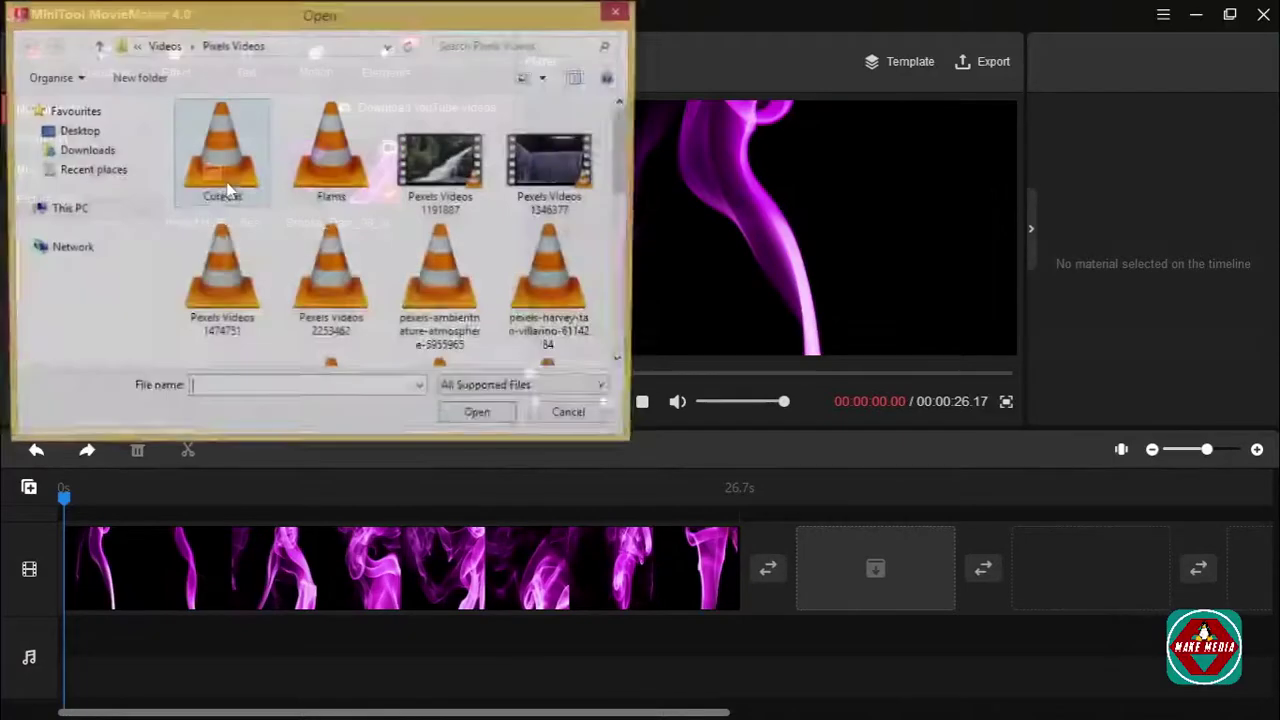
click(97, 46)
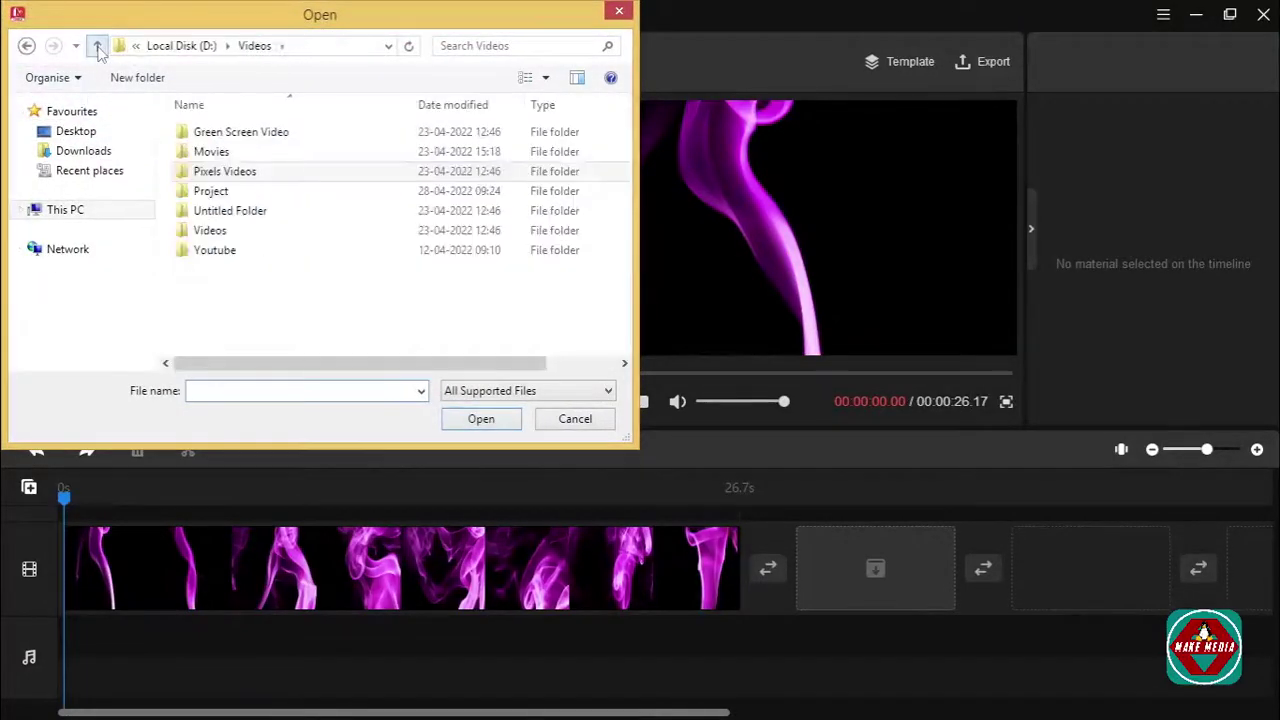
click(97, 46)
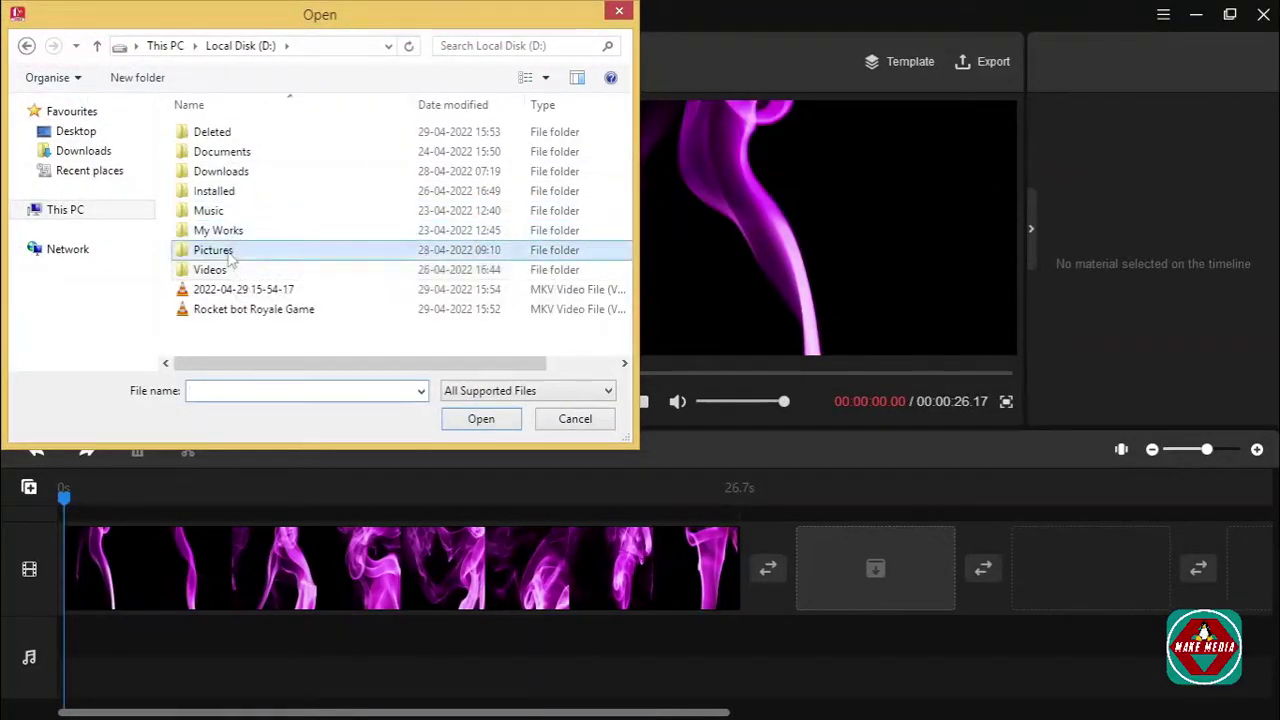
double_click(215, 251)
double_click(230, 172)
Step: Find the picture free-download-hd-nature-wallpaper-for-android-8 in the Background Images folder and import it
scroll(335, 260, down, 3)
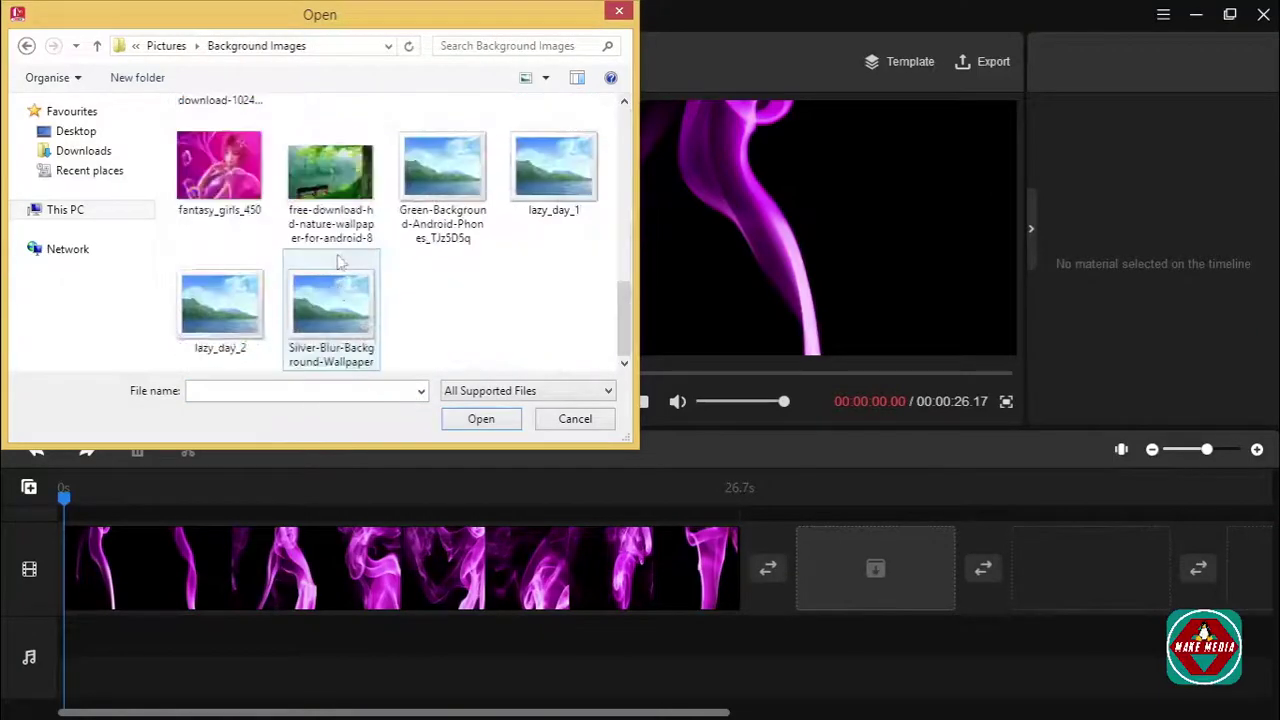
click(240, 320)
scroll(250, 300, up, 5)
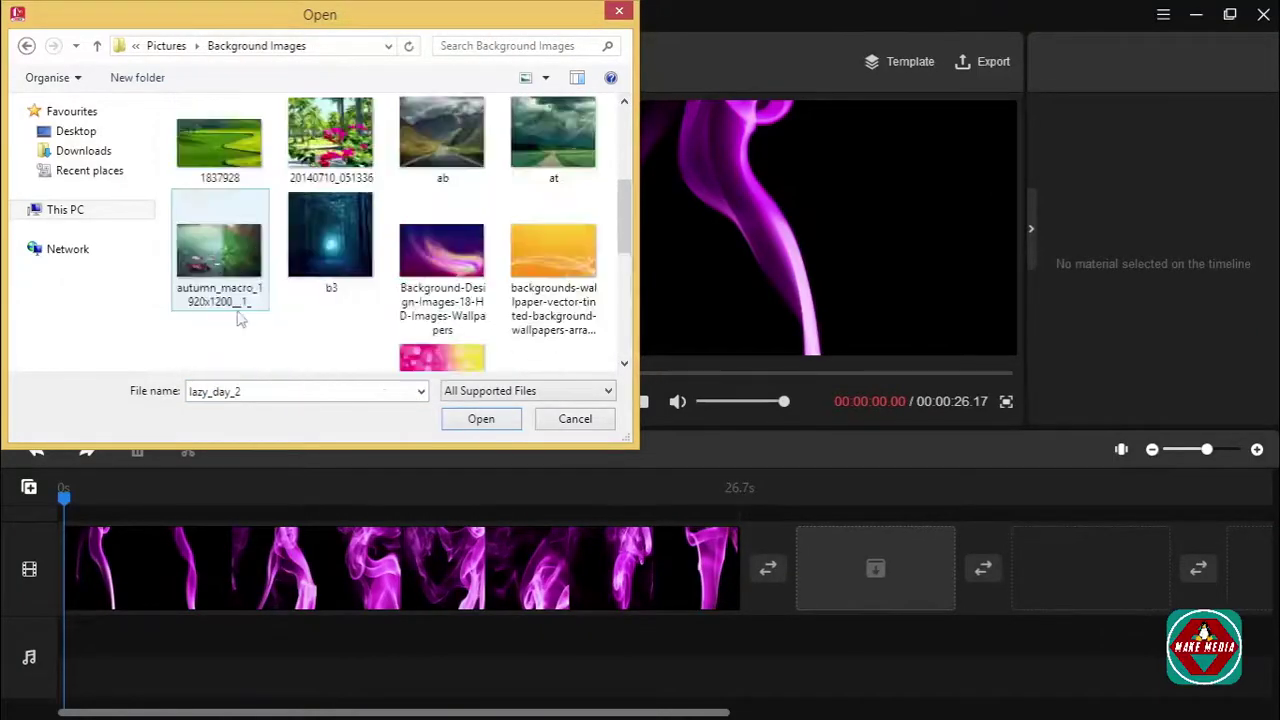
click(553, 135)
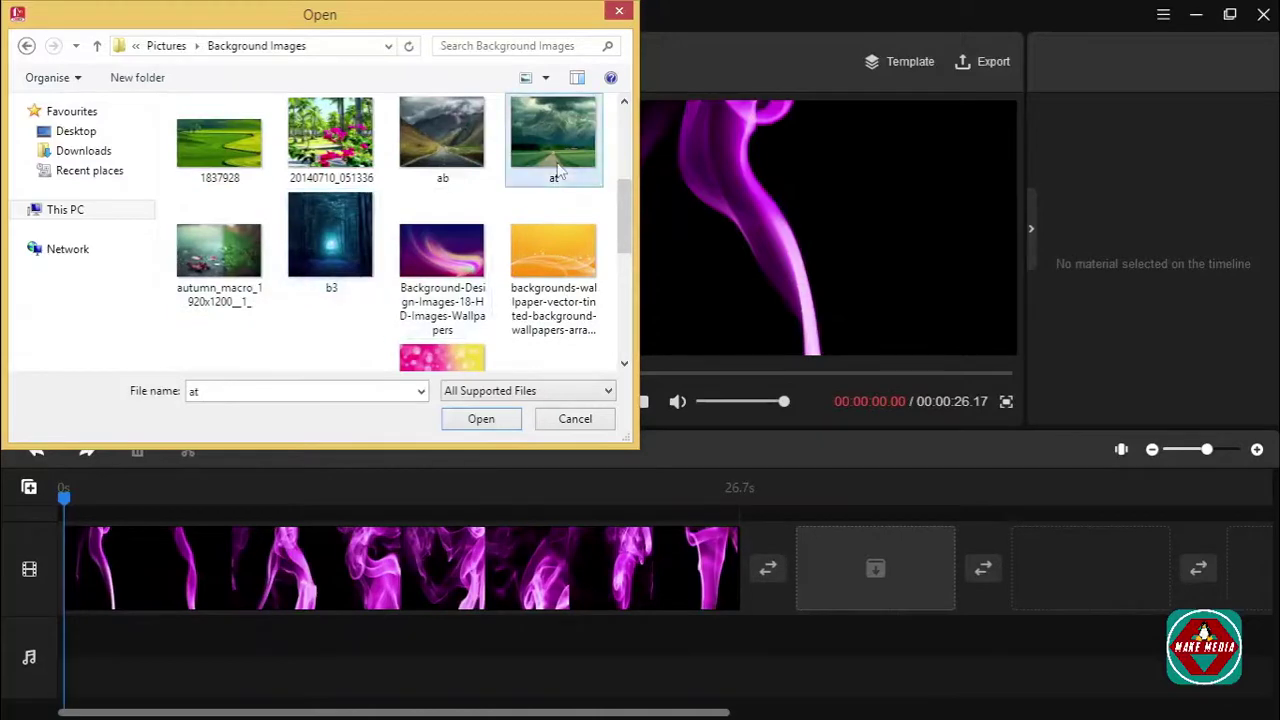
click(442, 135)
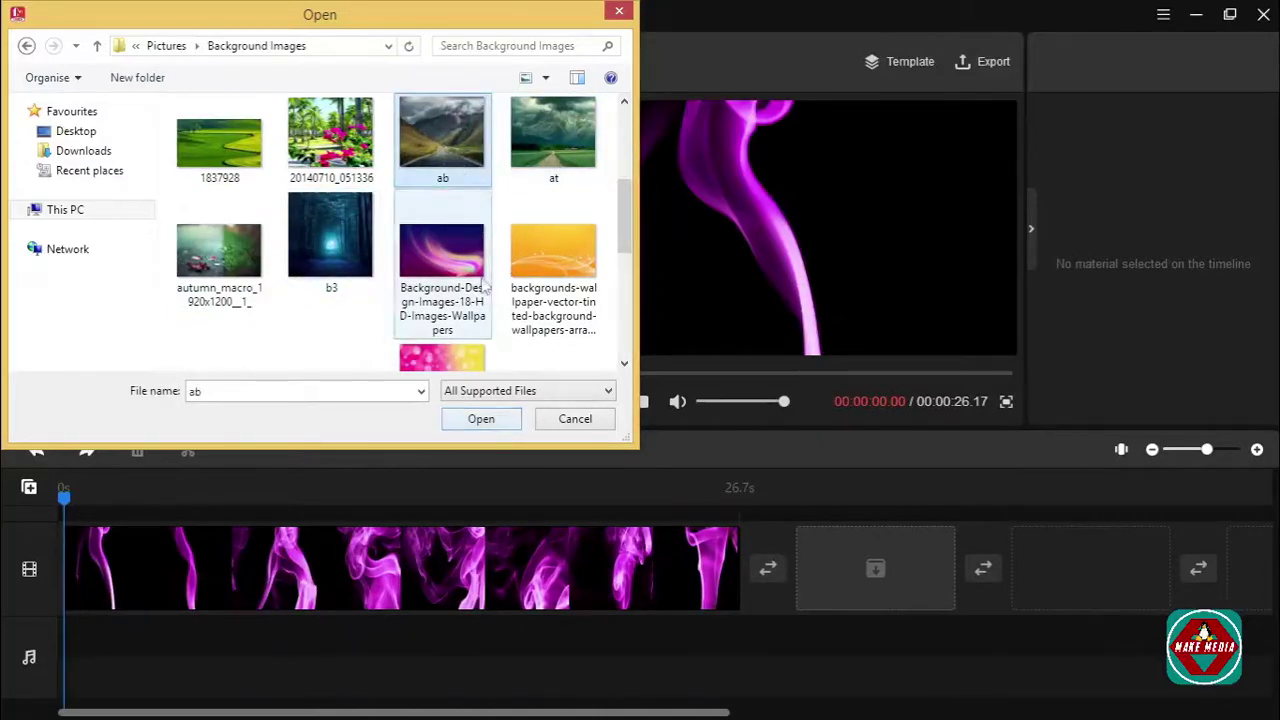
scroll(486, 286, down, 3)
scroll(484, 288, up, 1)
scroll(482, 288, up, 3)
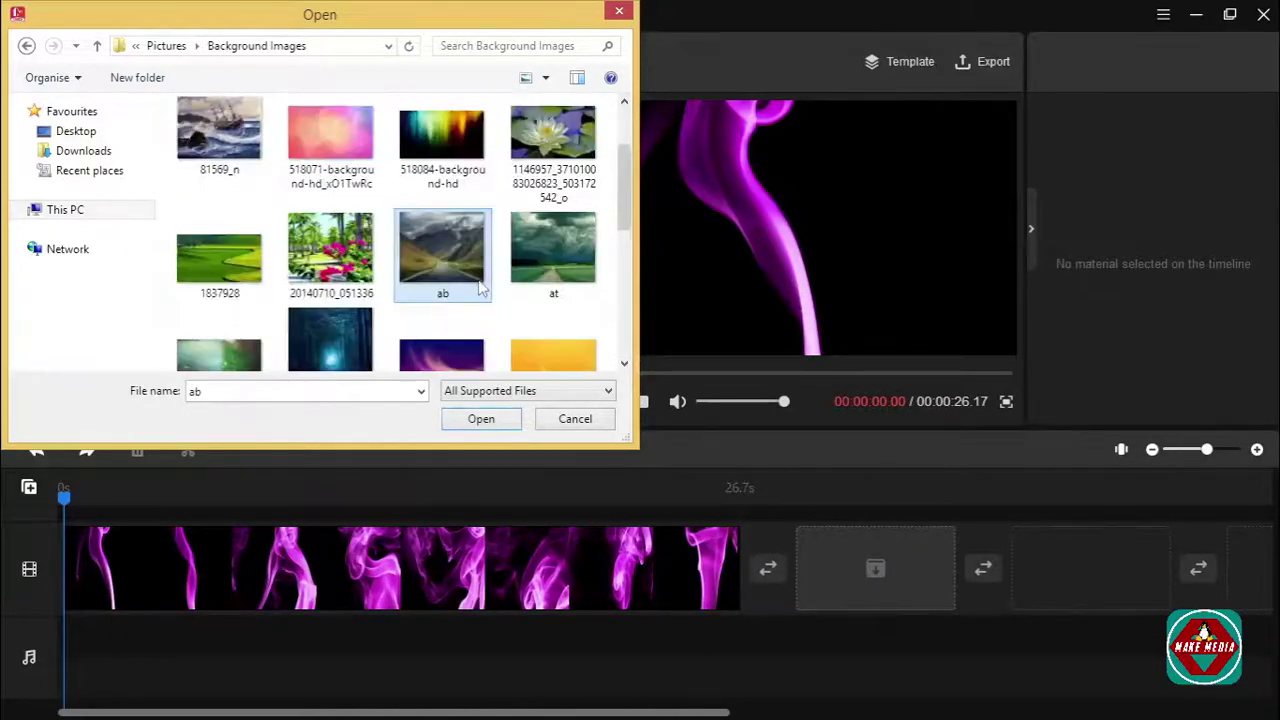
scroll(480, 288, down, 2)
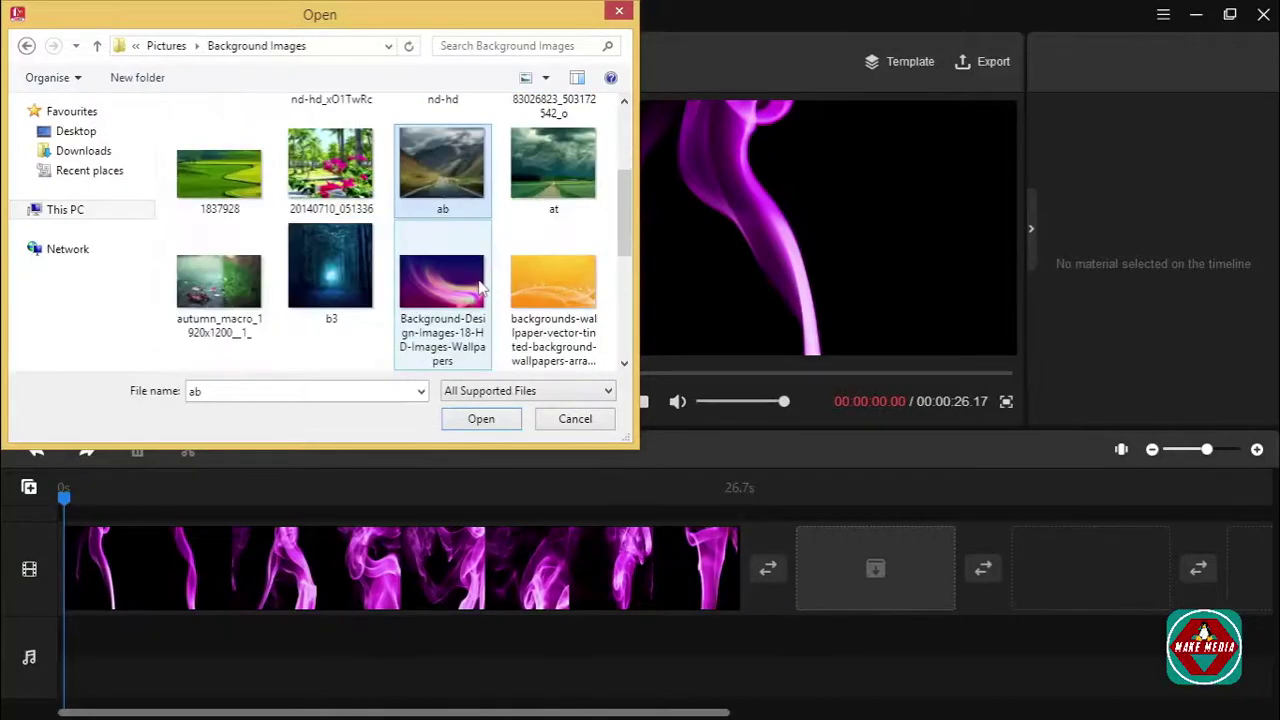
scroll(480, 288, down, 3)
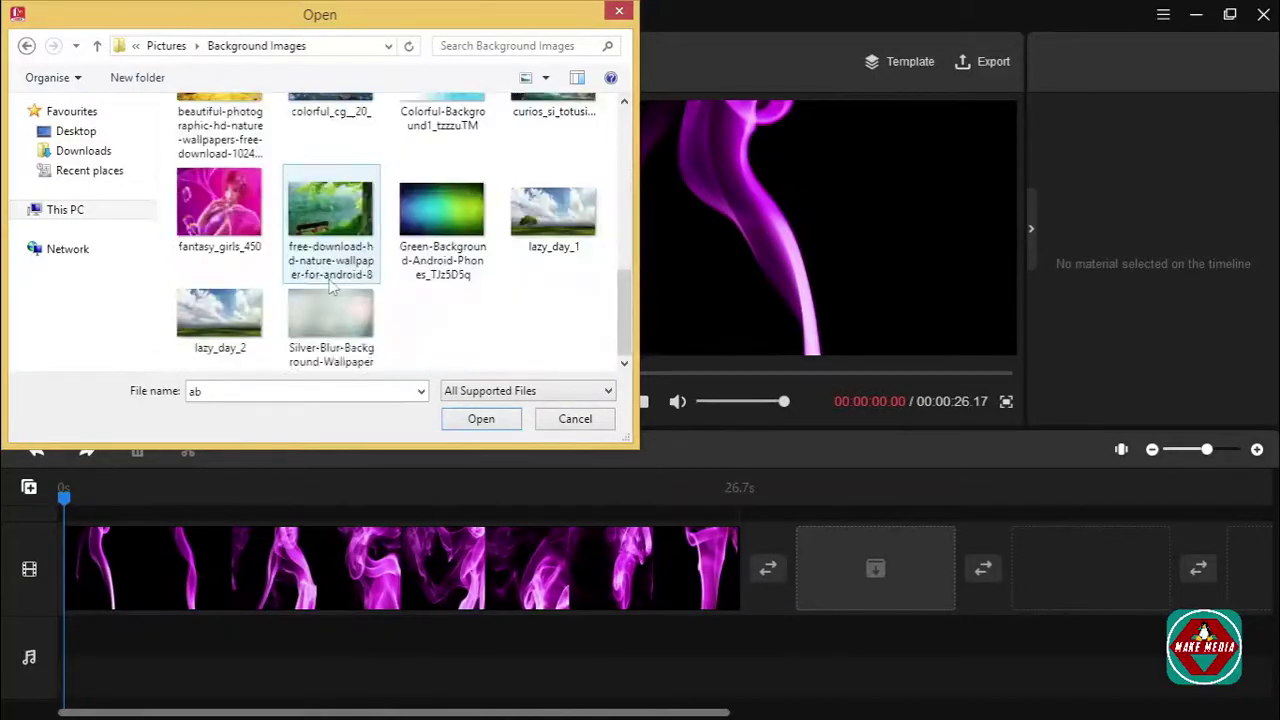
click(330, 215)
click(480, 418)
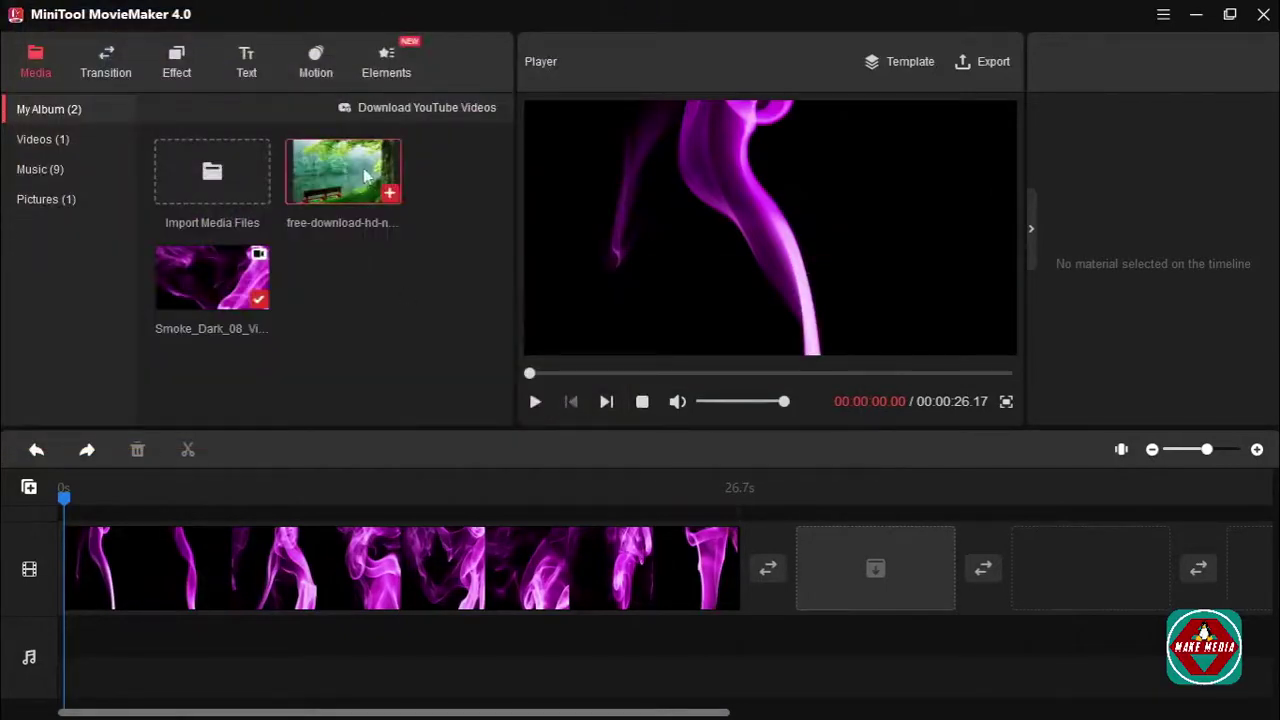
Step: Add the nature picture to the timeline after the smoke clip, and play the change from clip to picture
mouse_move(309, 168)
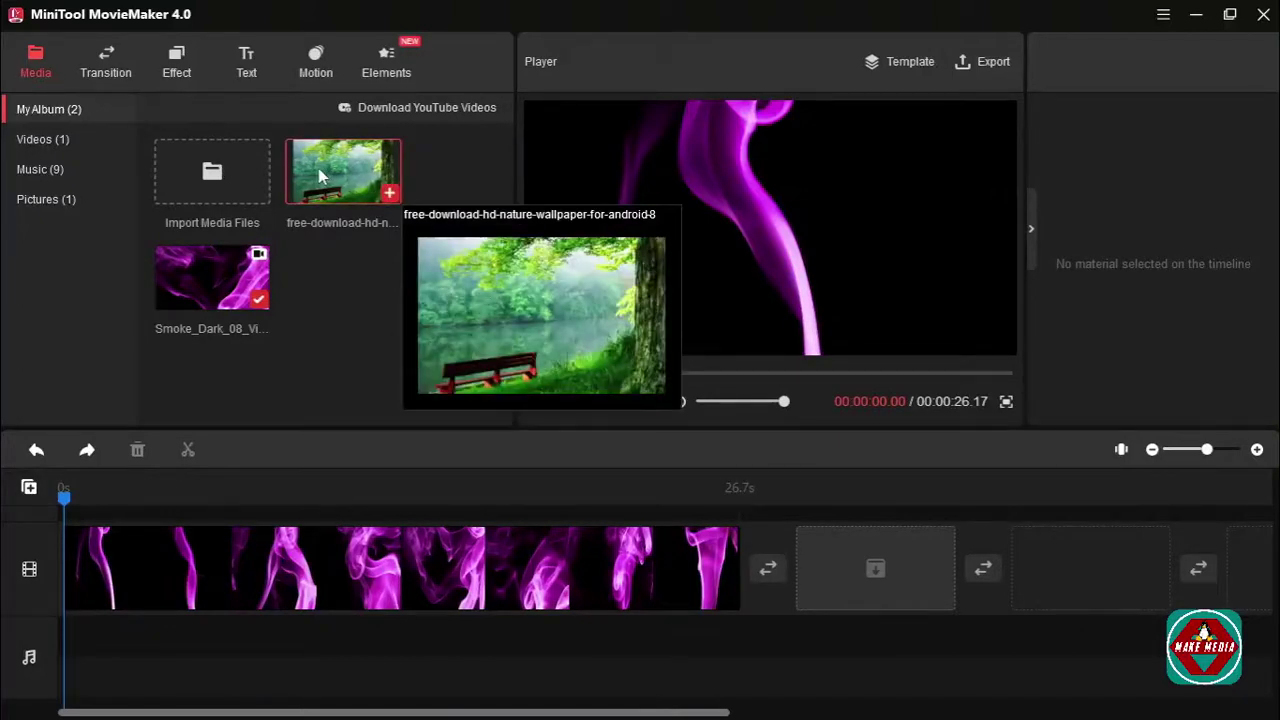
click(389, 192)
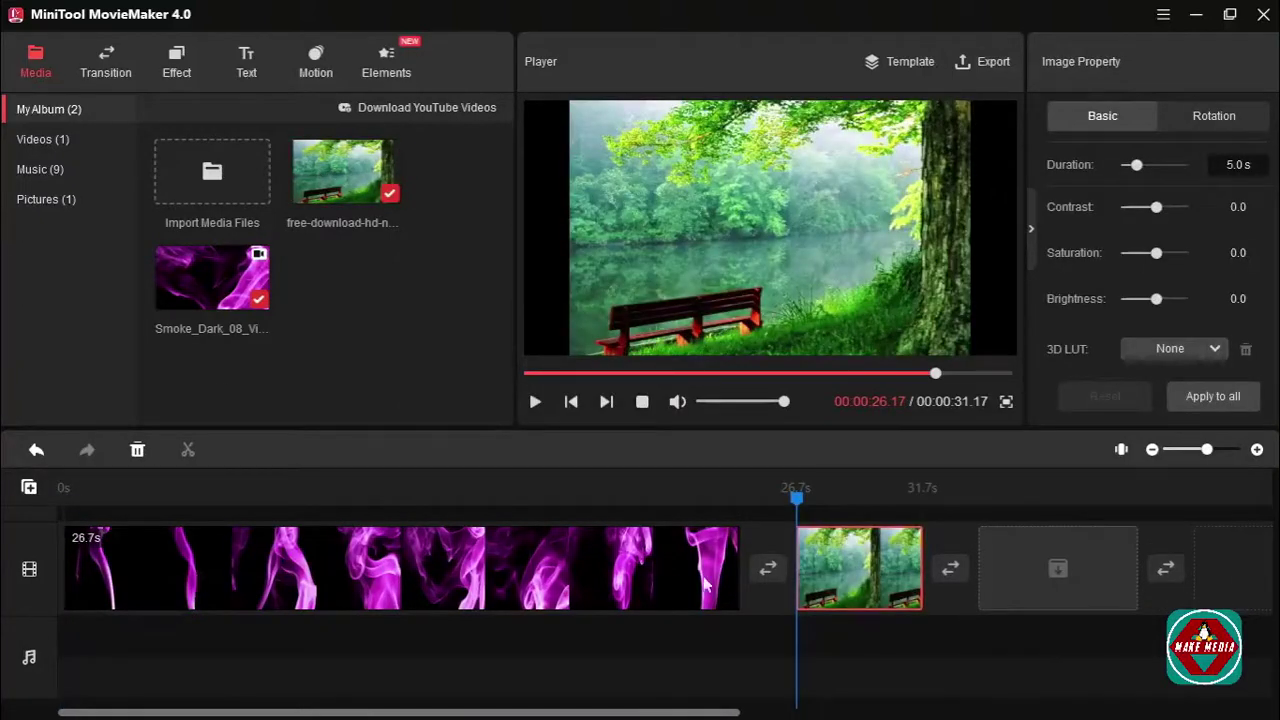
drag(812, 513, 720, 500)
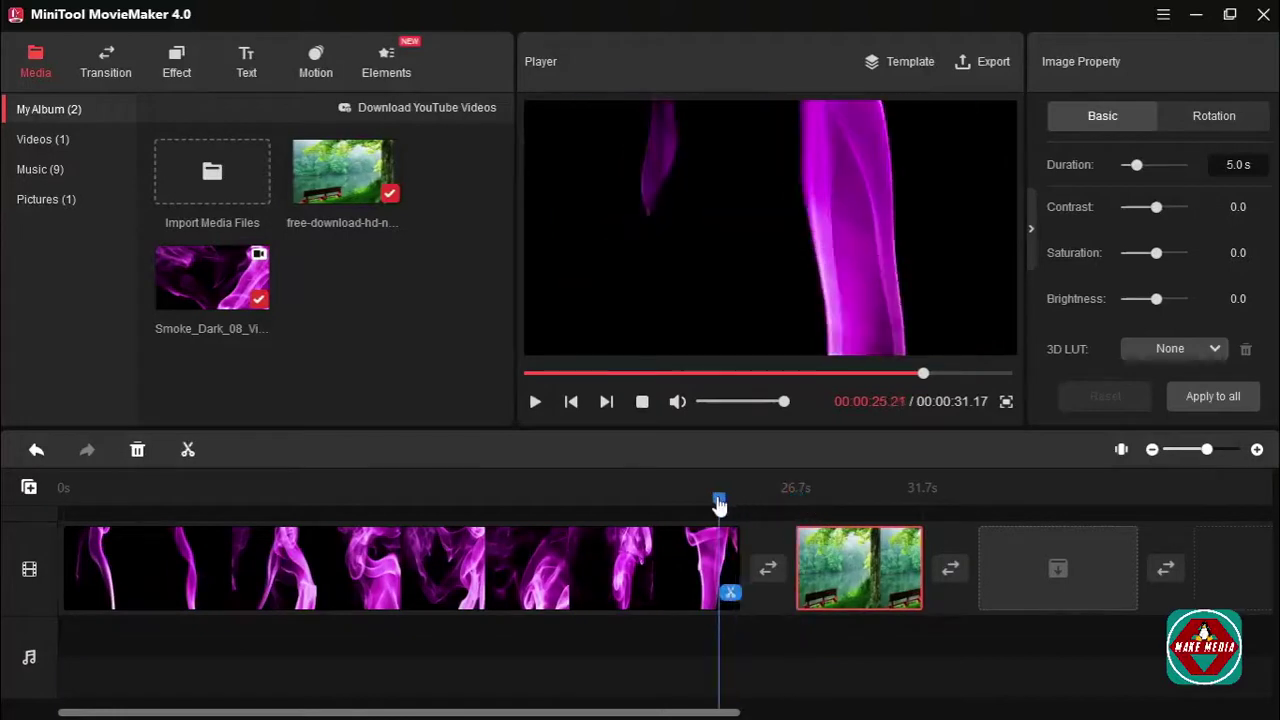
key(space)
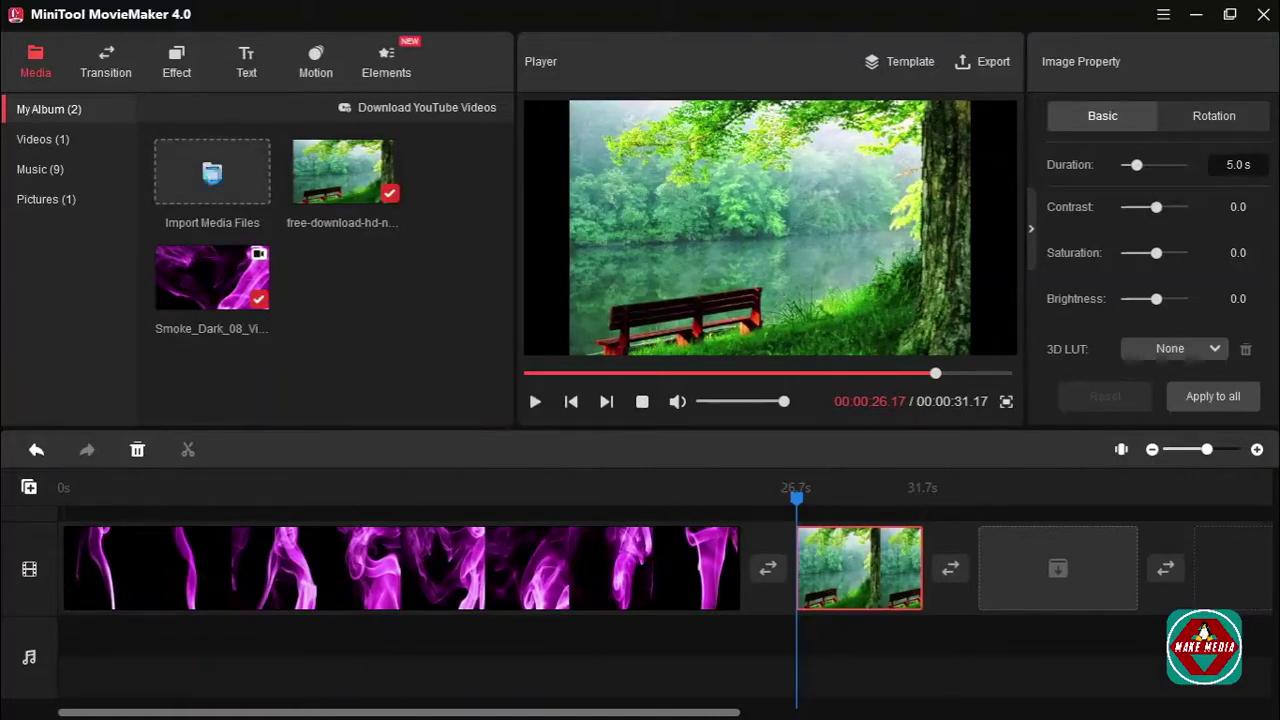
Step: Import the audio file Bay Street Billionaires from the Pixels Musics folder within Music on Local Disk (D:)
click(212, 172)
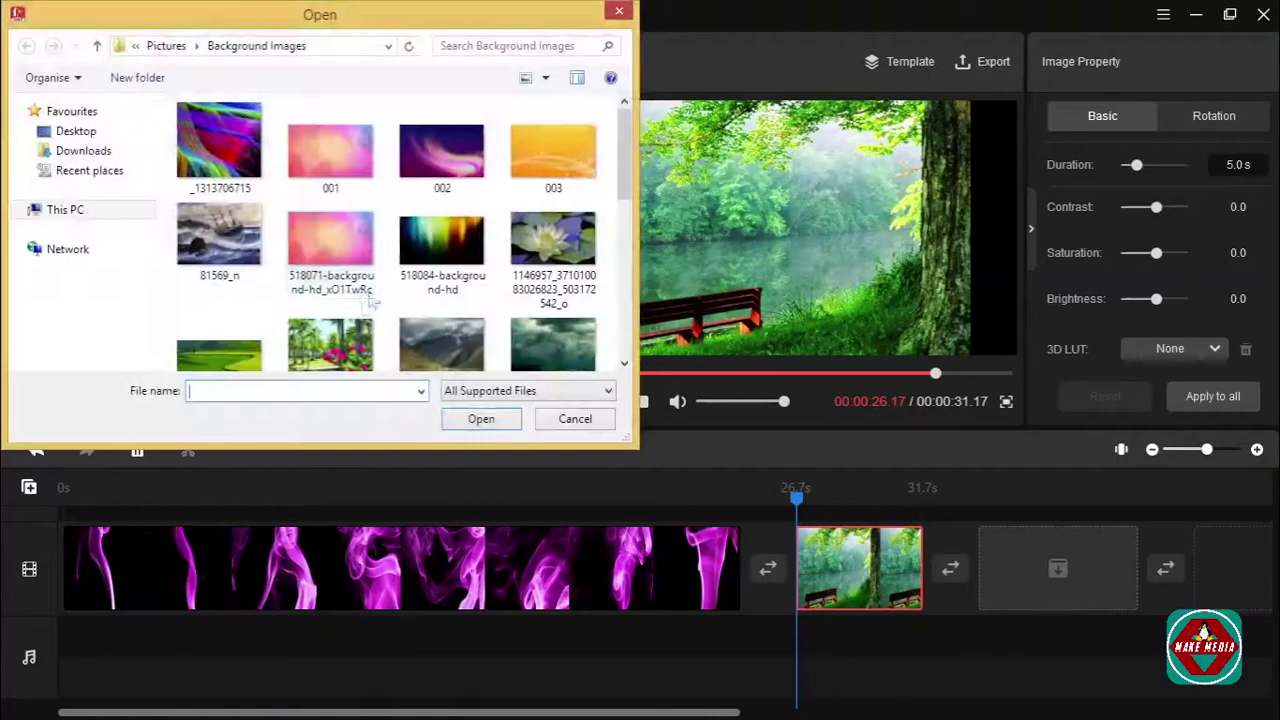
click(97, 45)
click(97, 45)
double_click(208, 210)
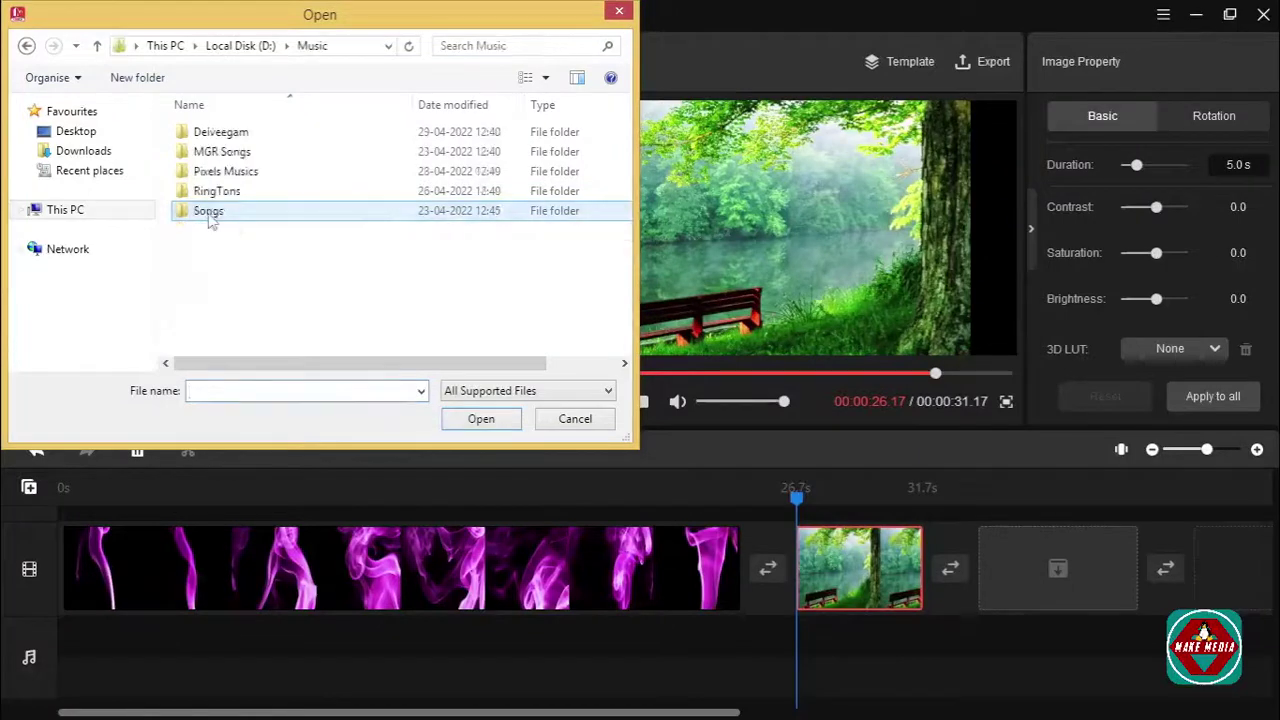
double_click(222, 171)
click(230, 133)
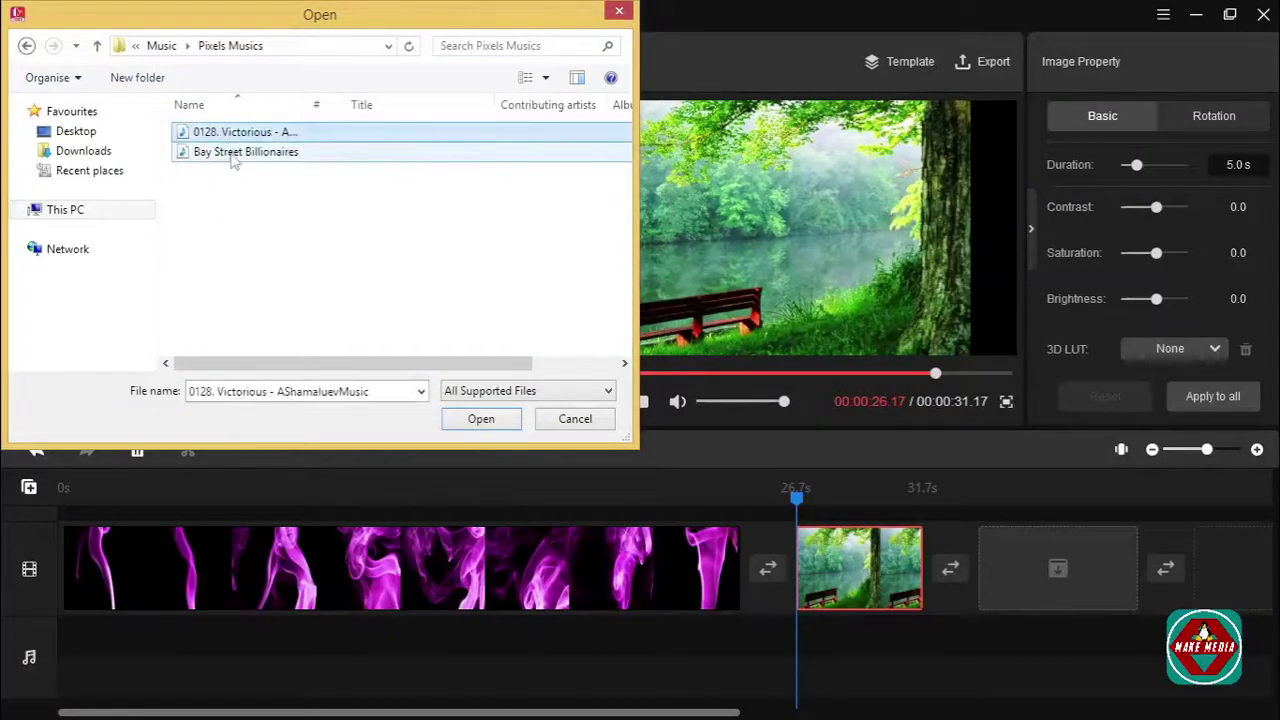
click(234, 152)
click(516, 423)
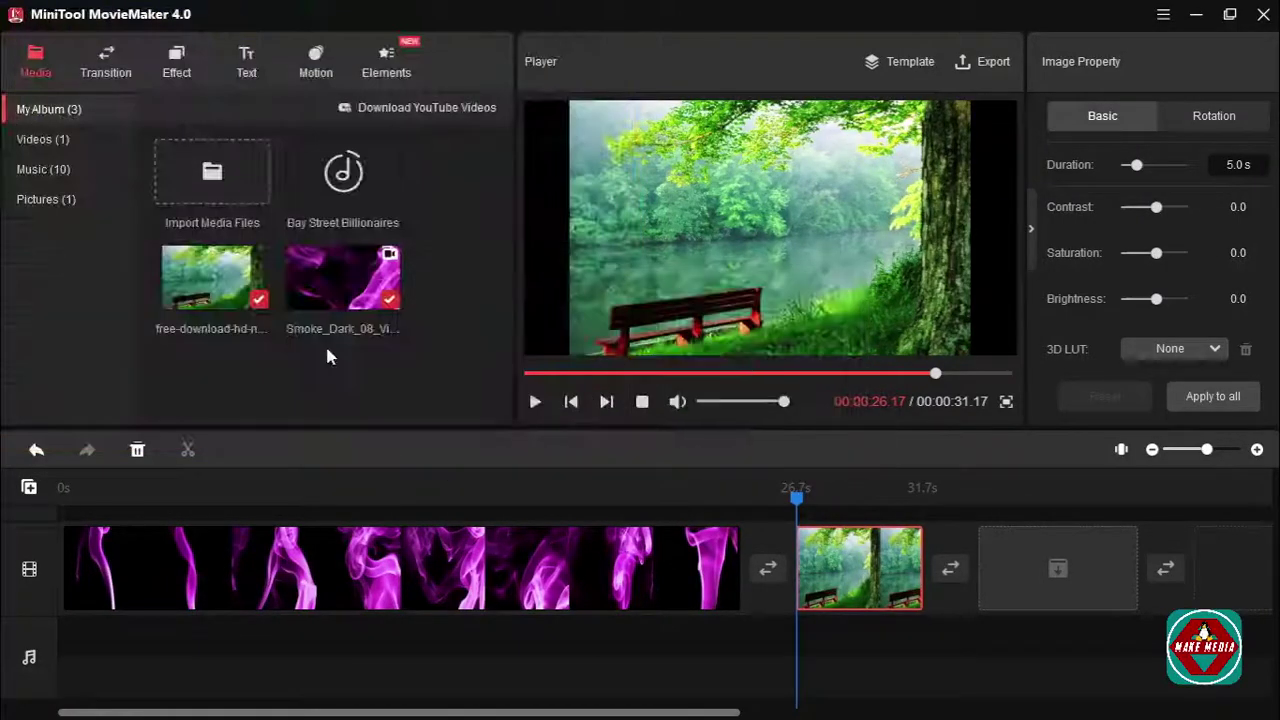
Step: Add Bay Street Billionaires to the music track, play the opening seconds, and return the playhead to the start
click(389, 192)
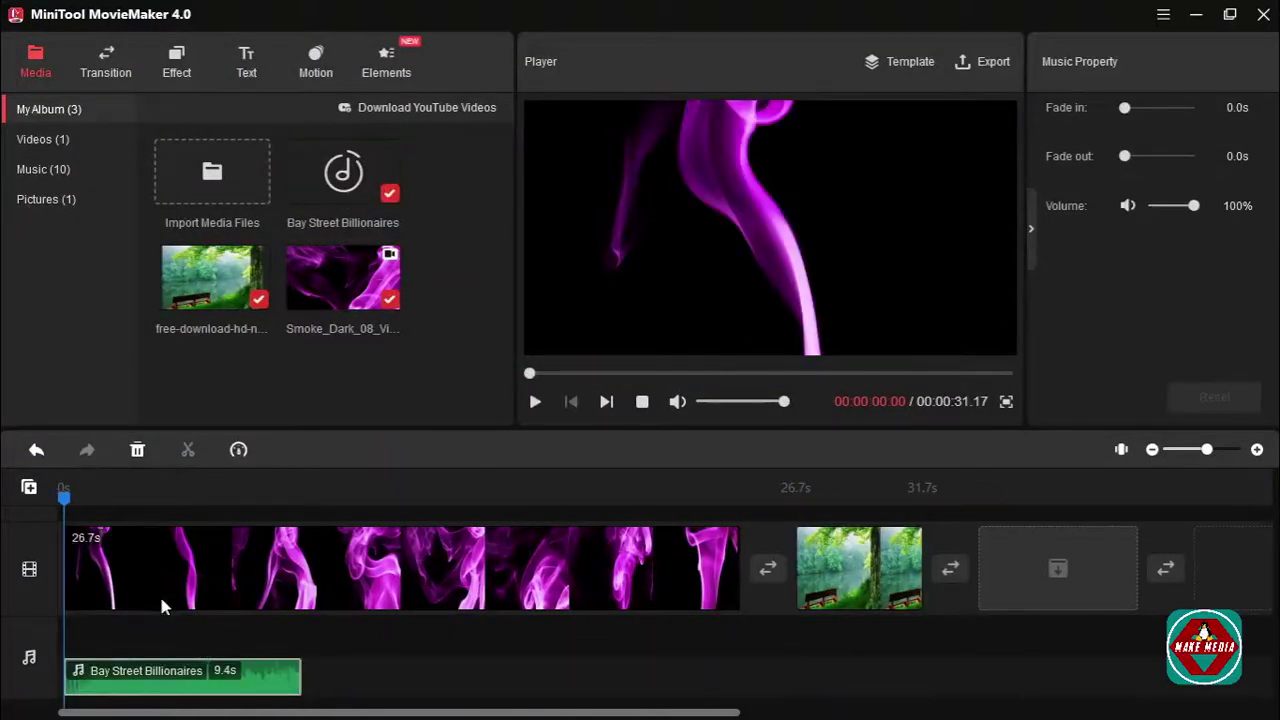
key(space)
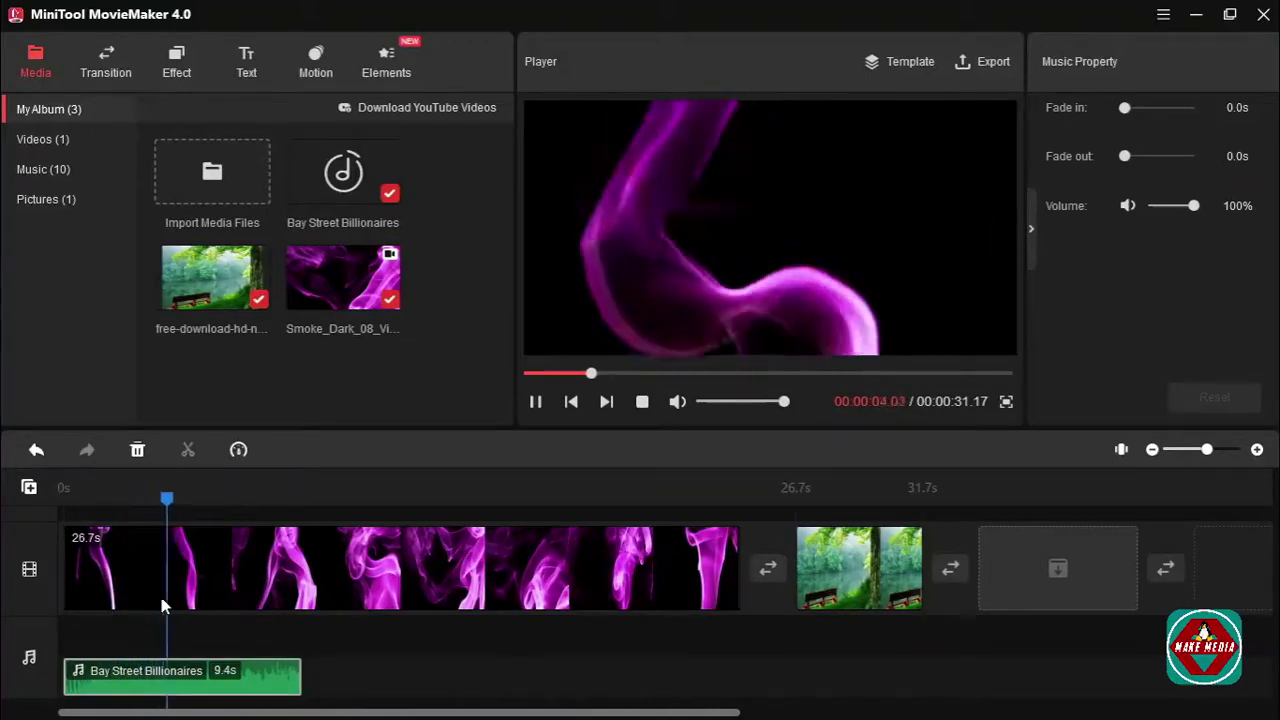
key(space)
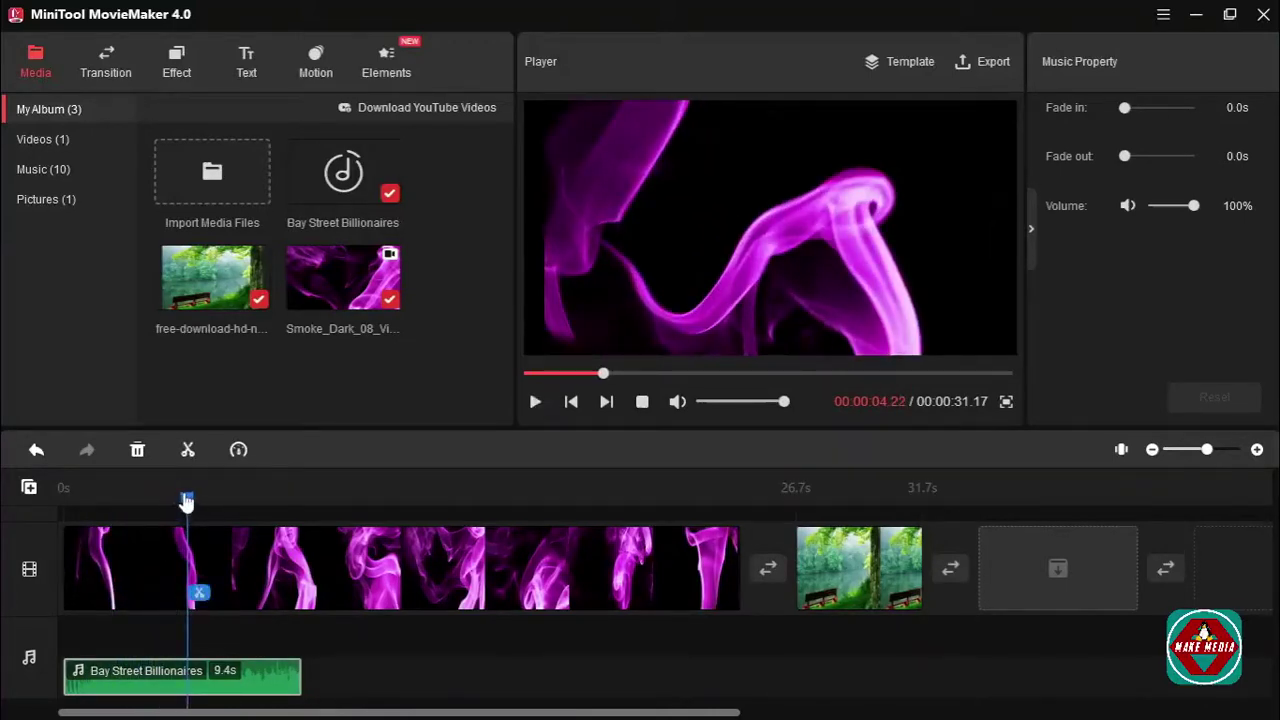
drag(187, 499, 64, 498)
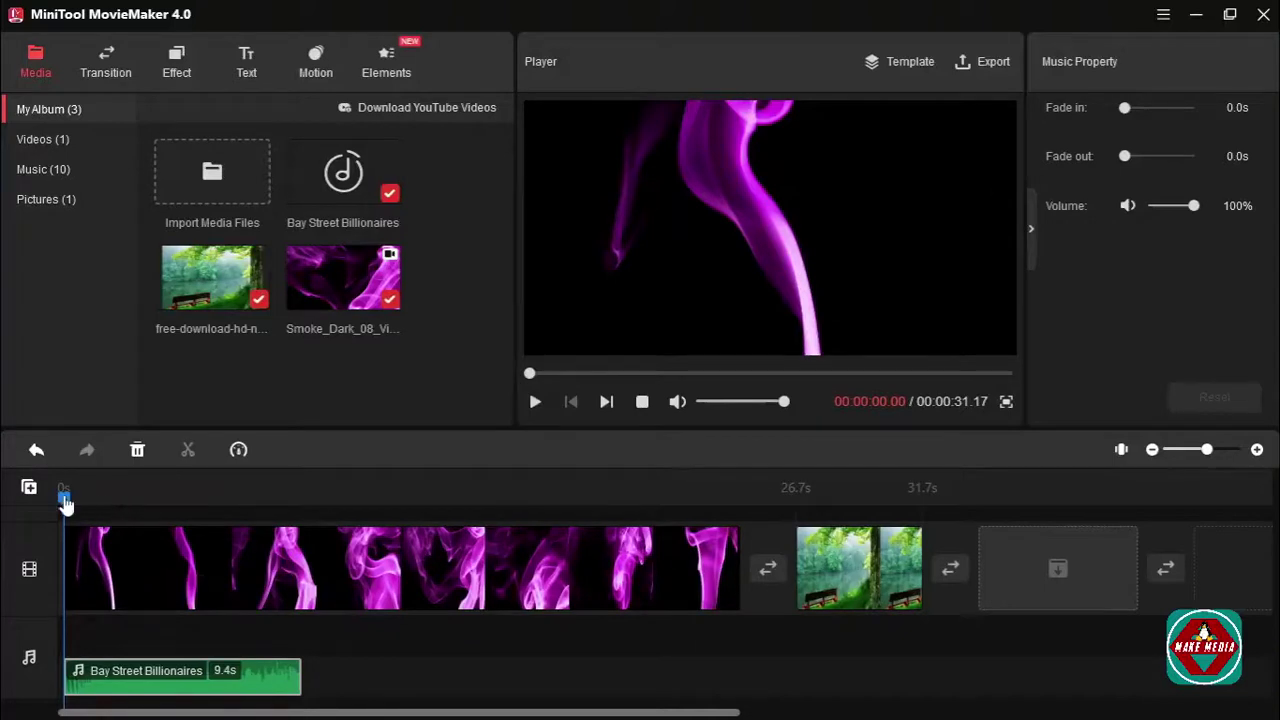
Step: Select the smoke clip, place the playhead at 00:00:29.01 over the nature picture, and set the clip's contrast to 100
drag(64, 495, 135, 495)
click(163, 558)
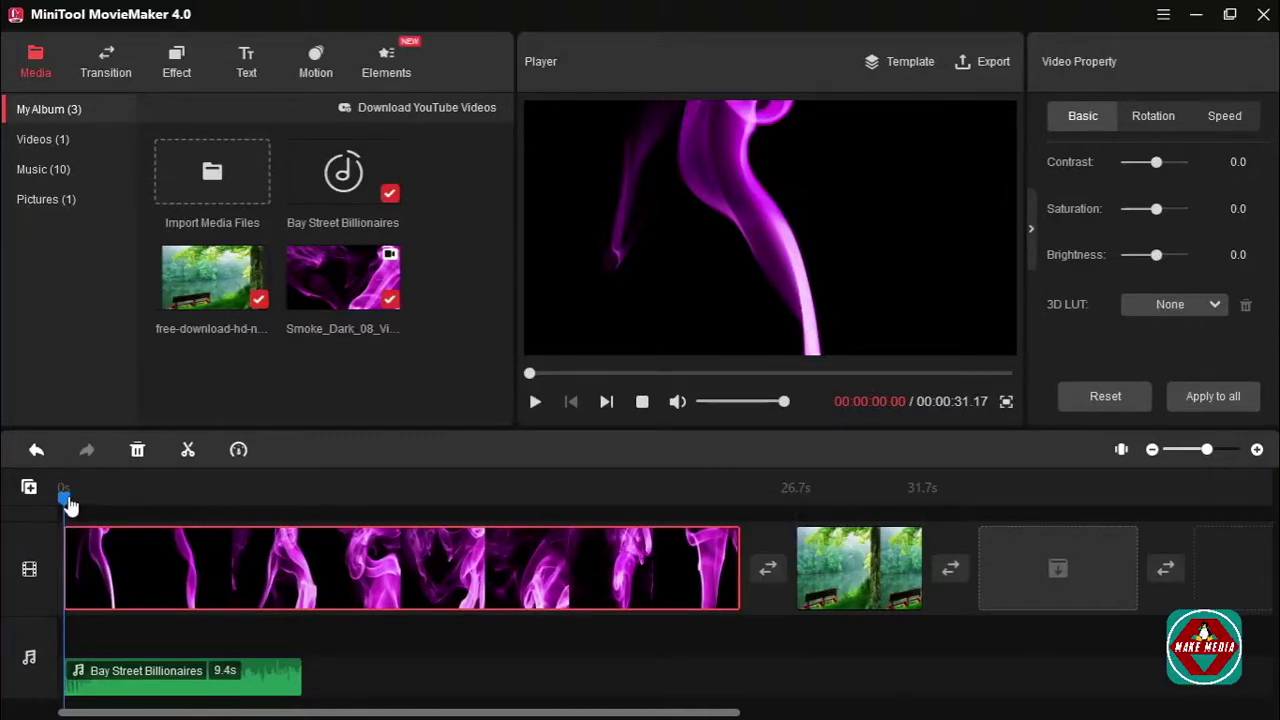
drag(68, 505, 857, 517)
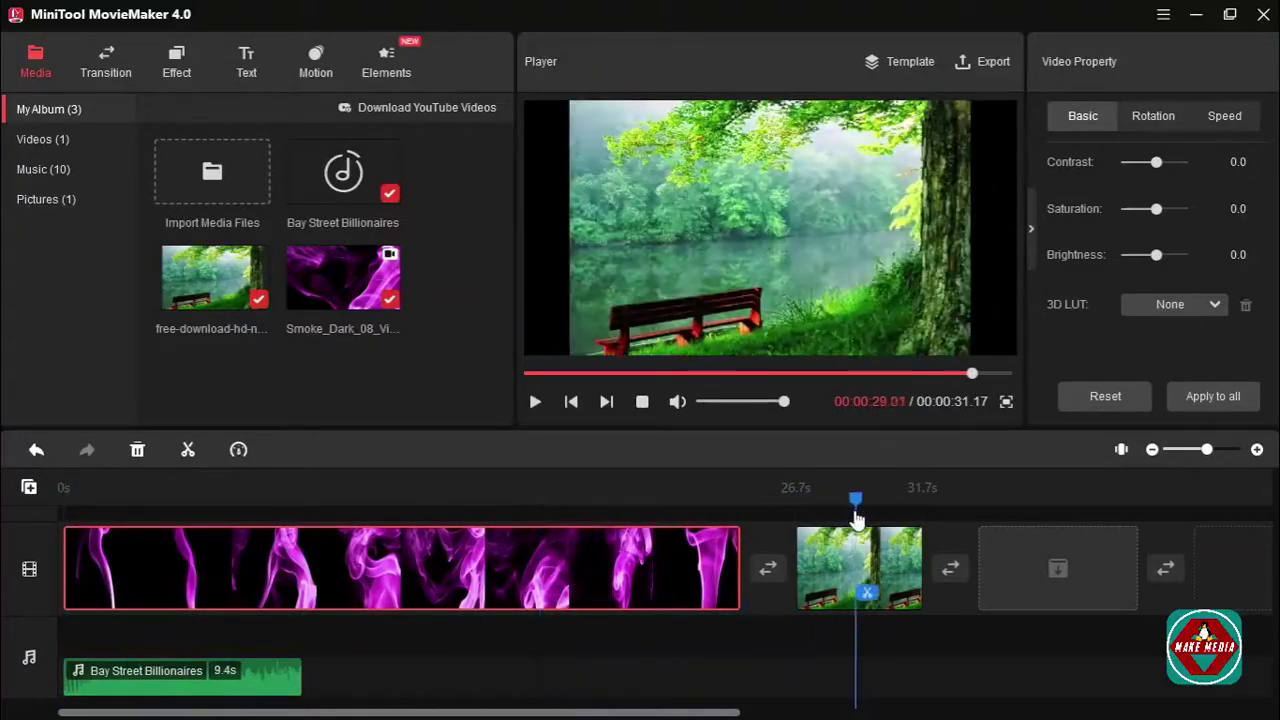
drag(1153, 172, 1193, 166)
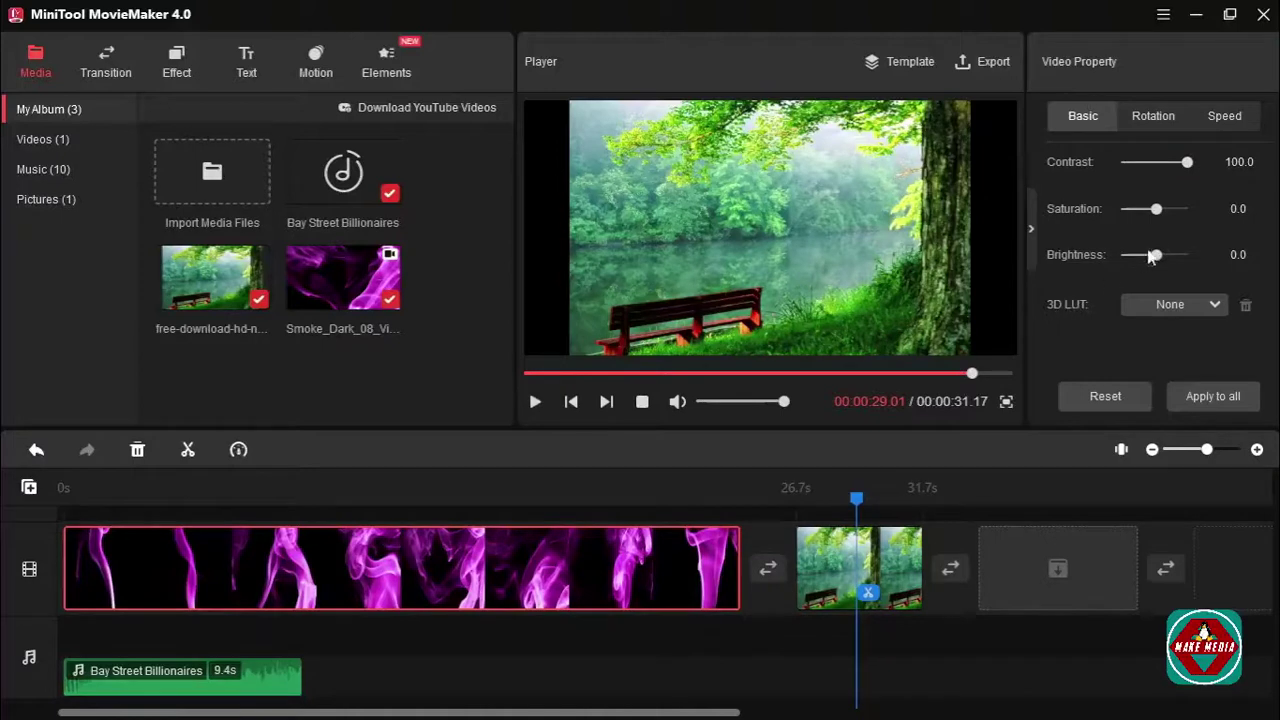
Step: Set the smoke clip's saturation to -98.5 and brightness to -100, and preview the clip at 00:00:19.12
drag(1155, 213, 1128, 215)
drag(1158, 266, 1131, 265)
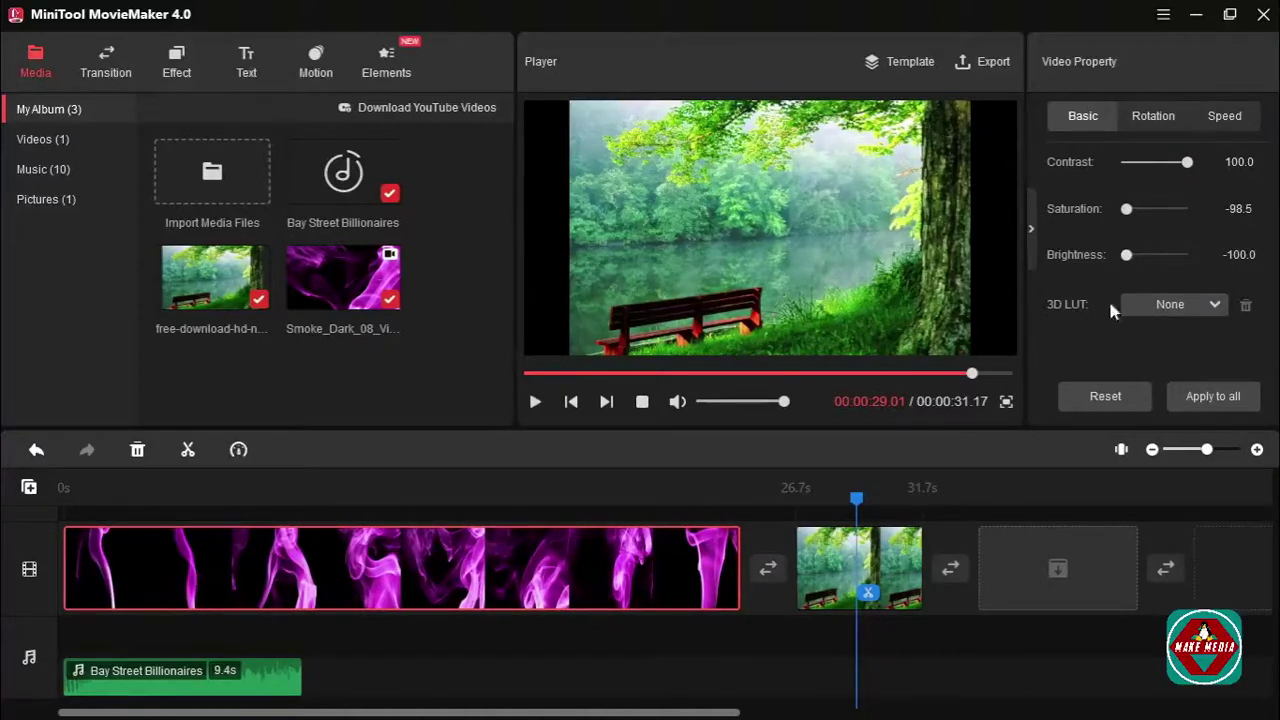
drag(858, 507, 562, 523)
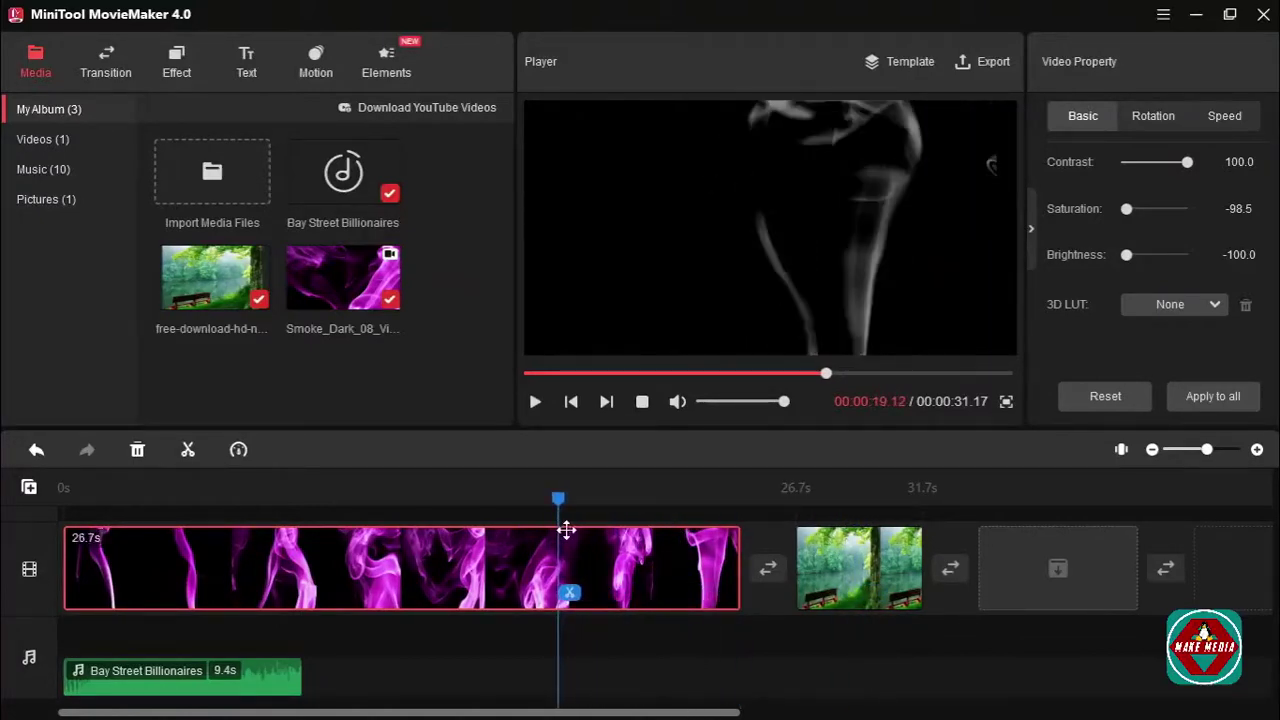
click(437, 563)
Step: Try duration 9.3 s, contrast -76.9, saturation 55.4 and brightness 46.2 on the nature picture, and reset its basic properties
click(866, 558)
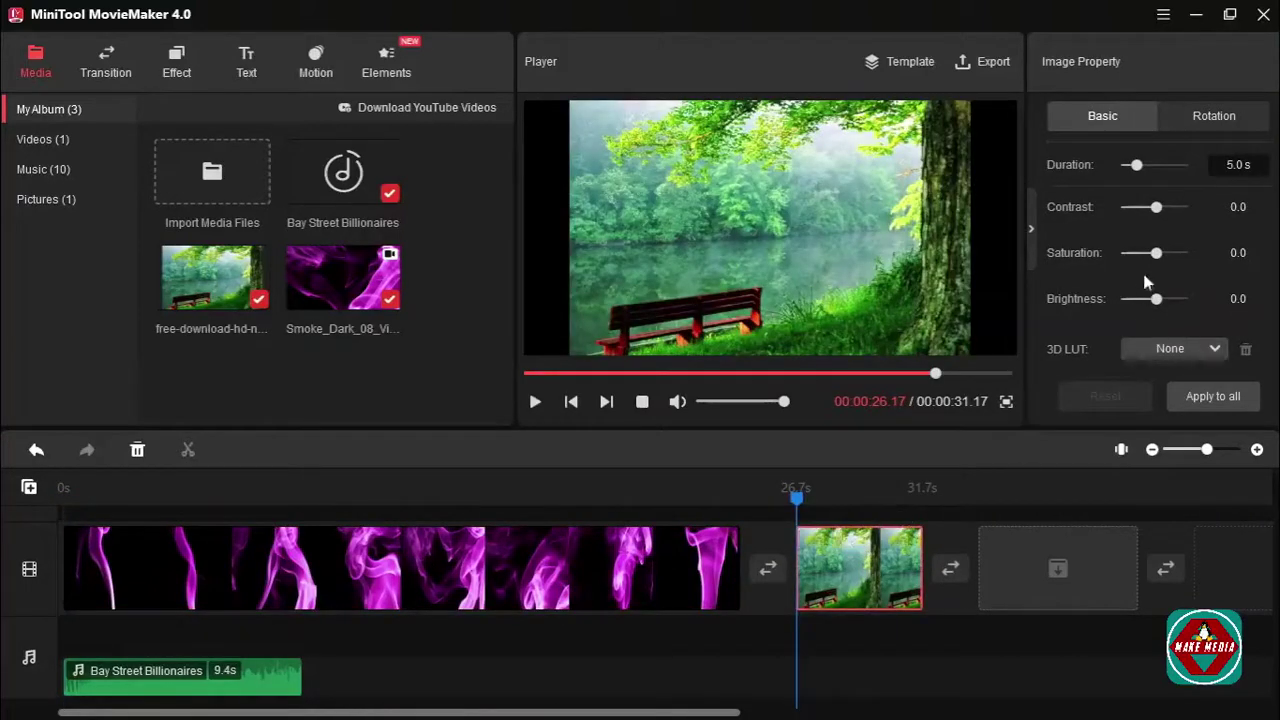
drag(1141, 171, 1134, 208)
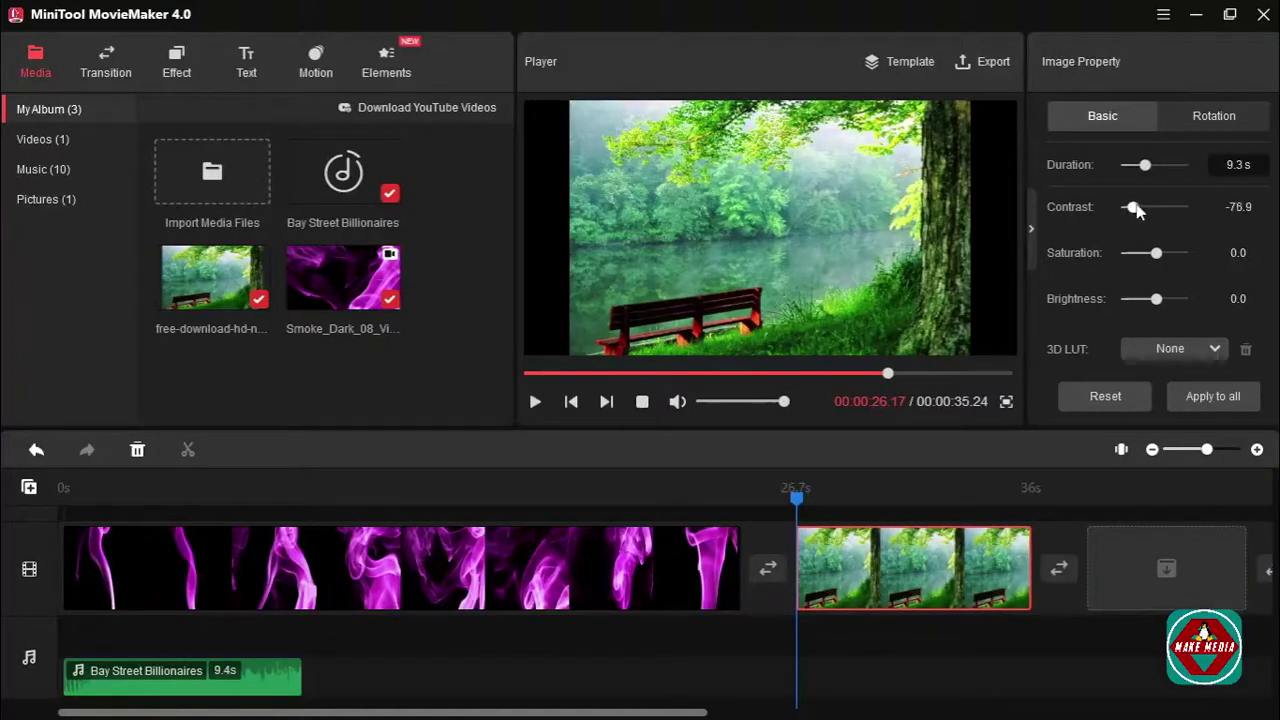
mouse_move(1156, 254)
mouse_down()
mouse_move(1170, 254)
mouse_move(1130, 258)
mouse_move(1174, 254)
mouse_up()
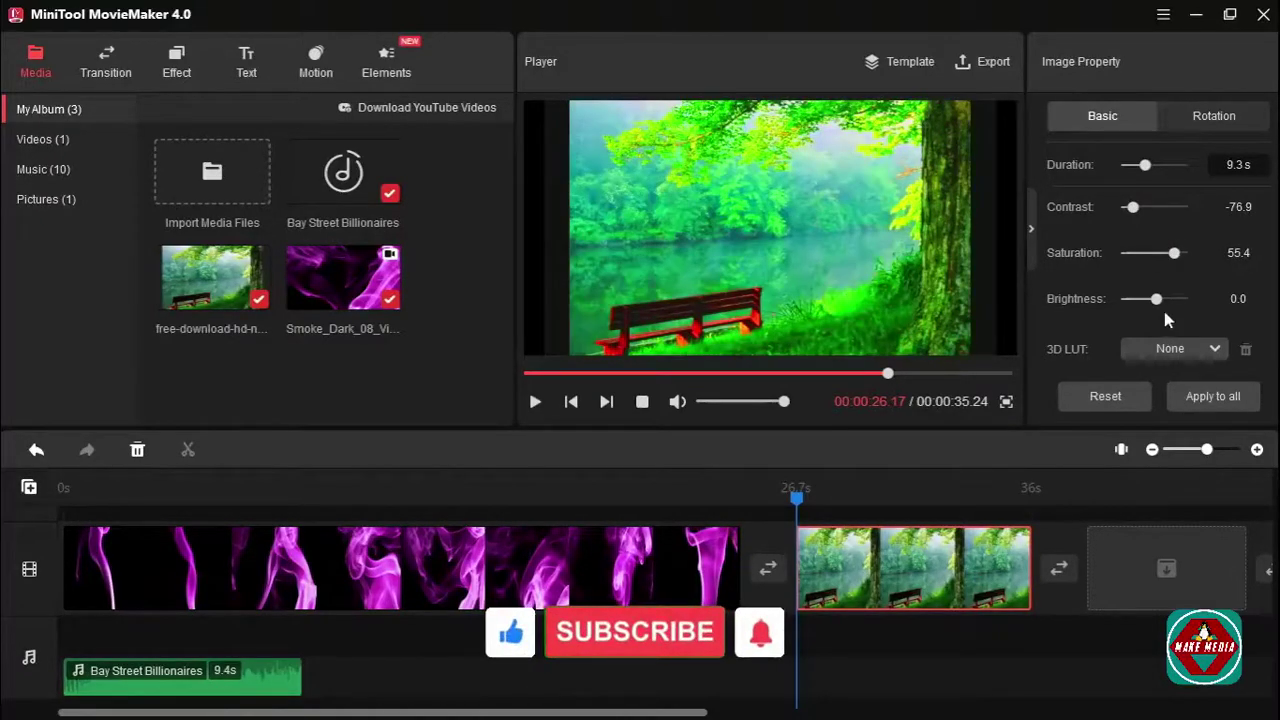
drag(1156, 299, 1131, 304)
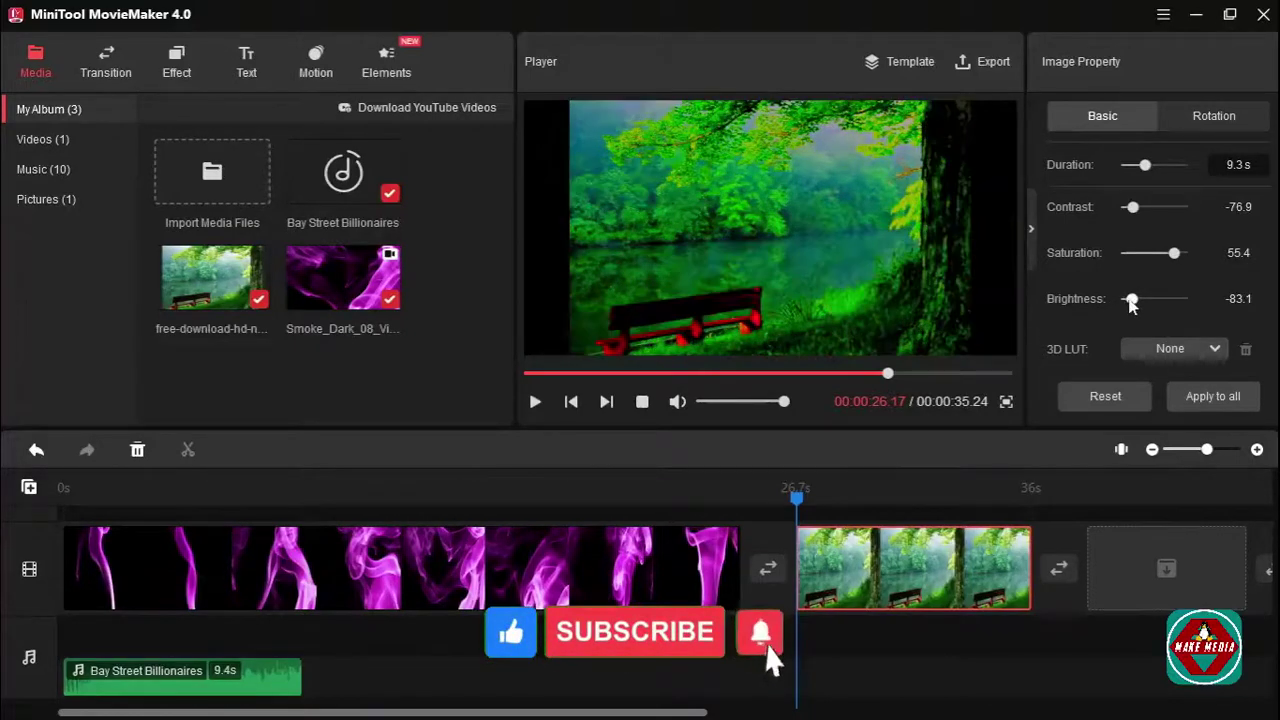
click(1160, 300)
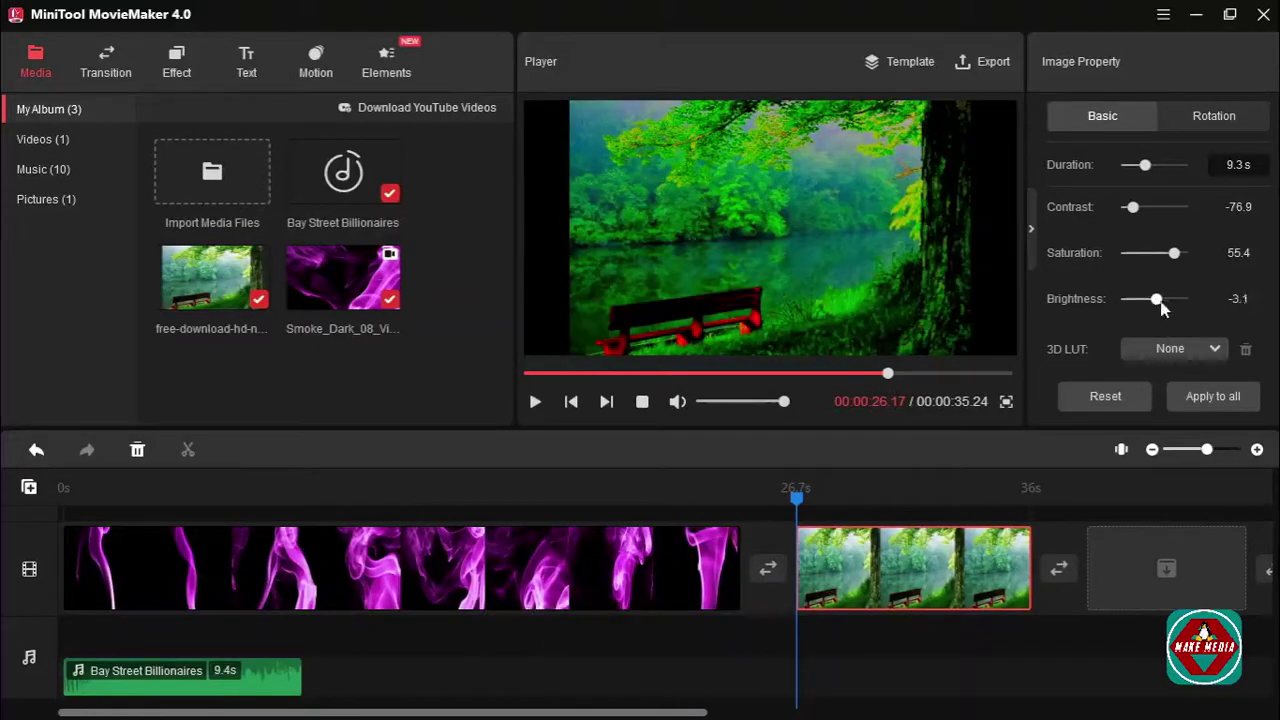
drag(1160, 301, 1171, 300)
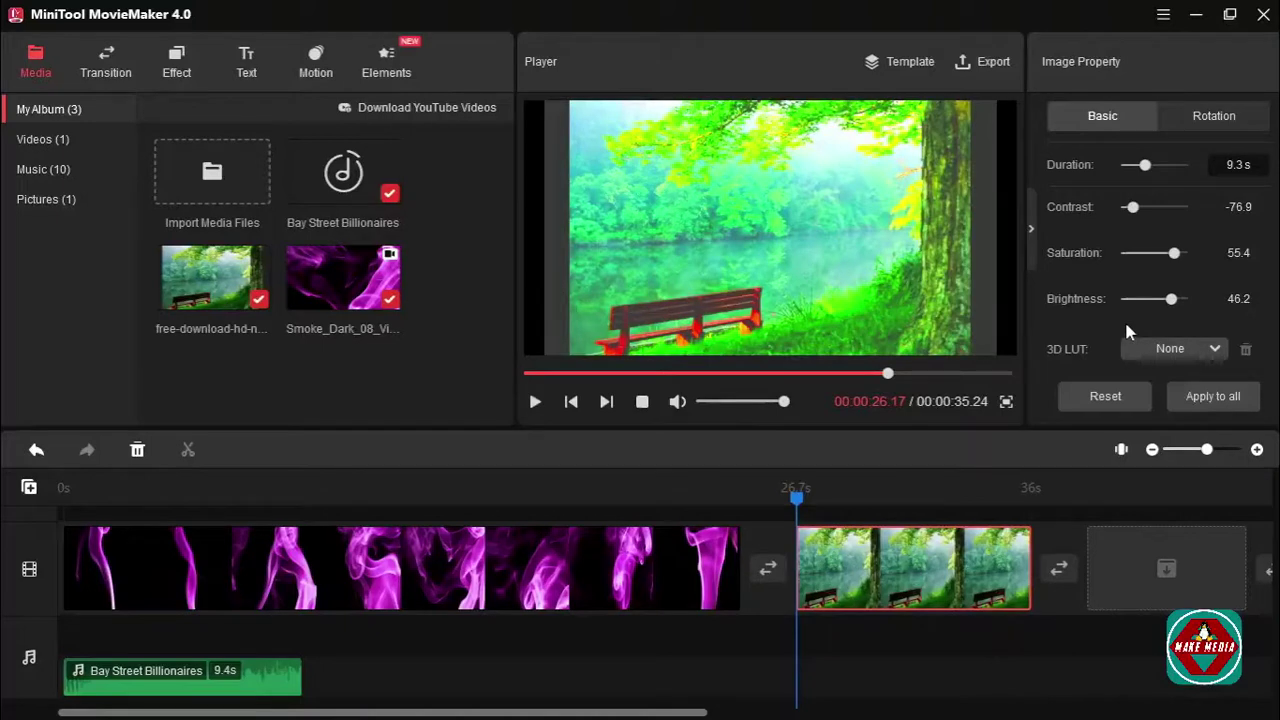
click(1108, 394)
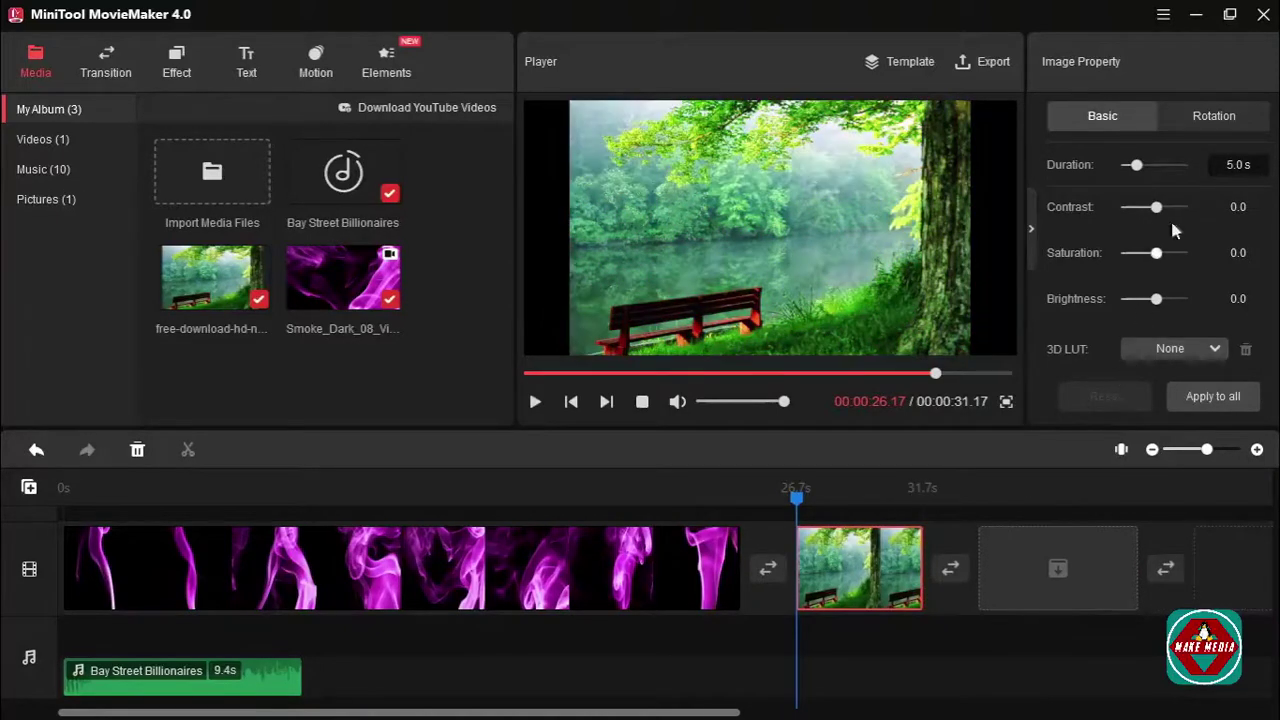
Step: Try rotating and flipping the nature picture, and reset its rotation properties
click(1208, 118)
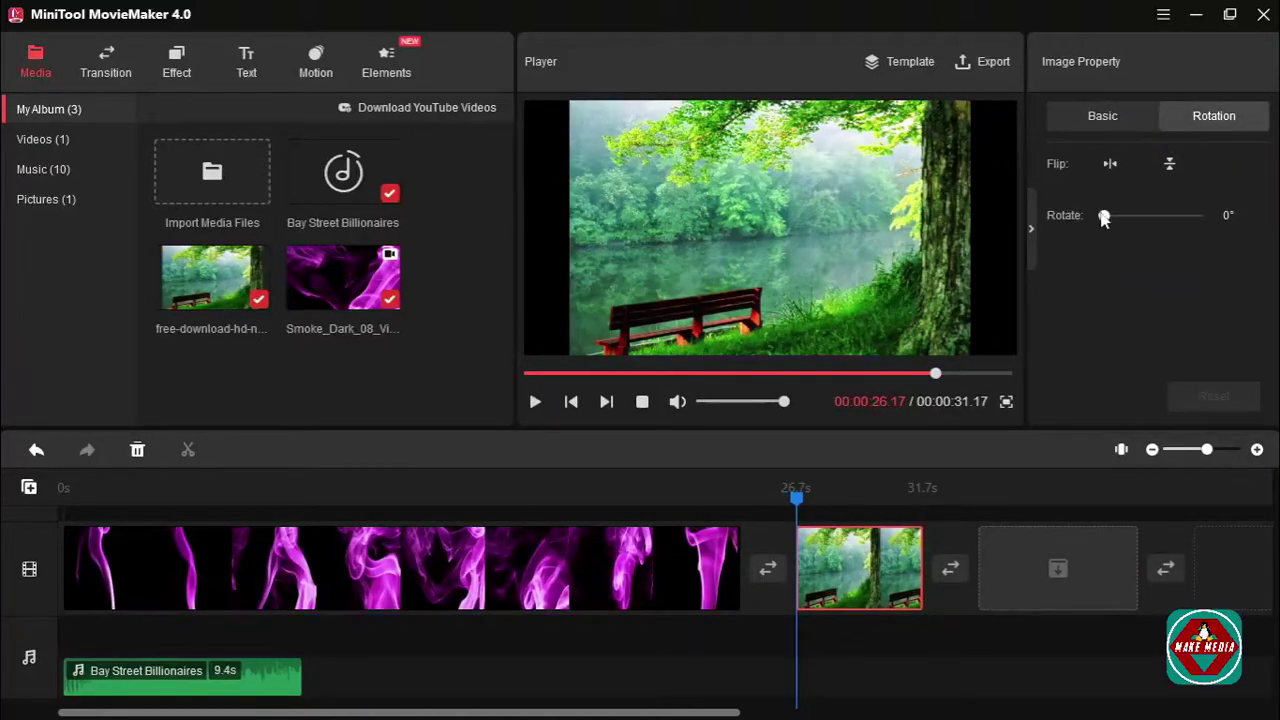
mouse_move(1108, 216)
mouse_down()
mouse_move(1133, 216)
mouse_move(1102, 218)
mouse_up()
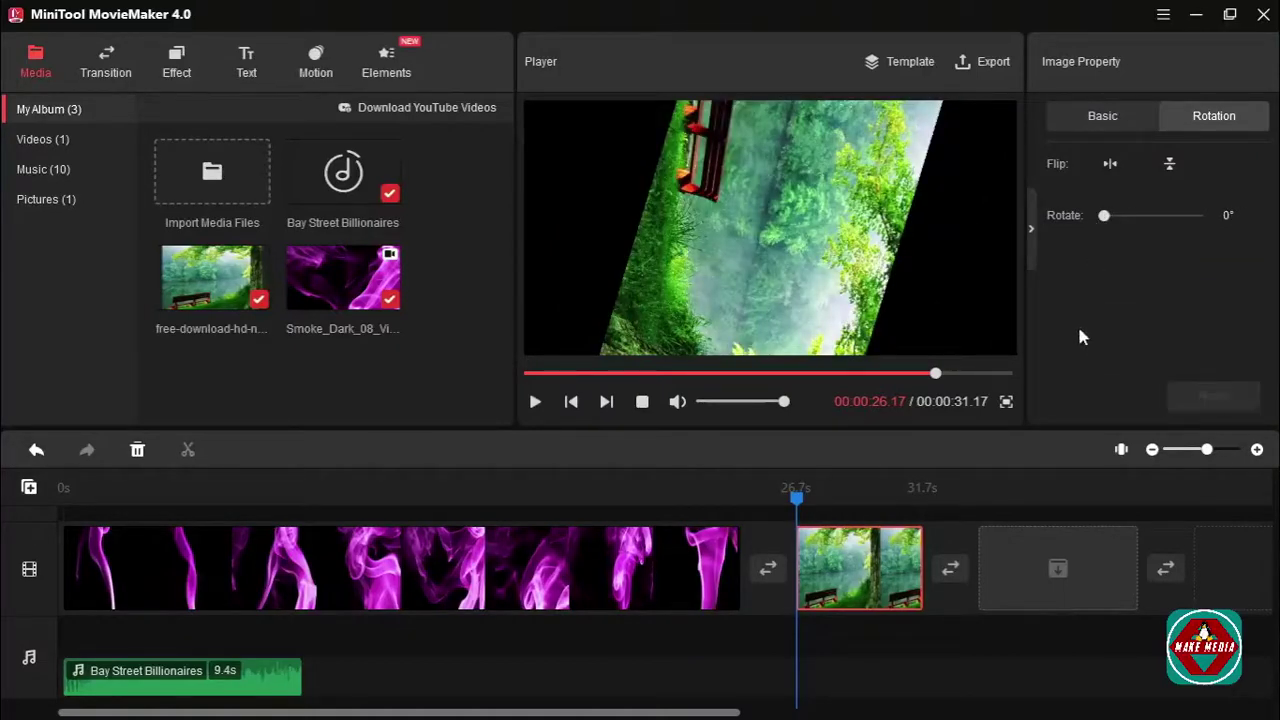
click(1110, 163)
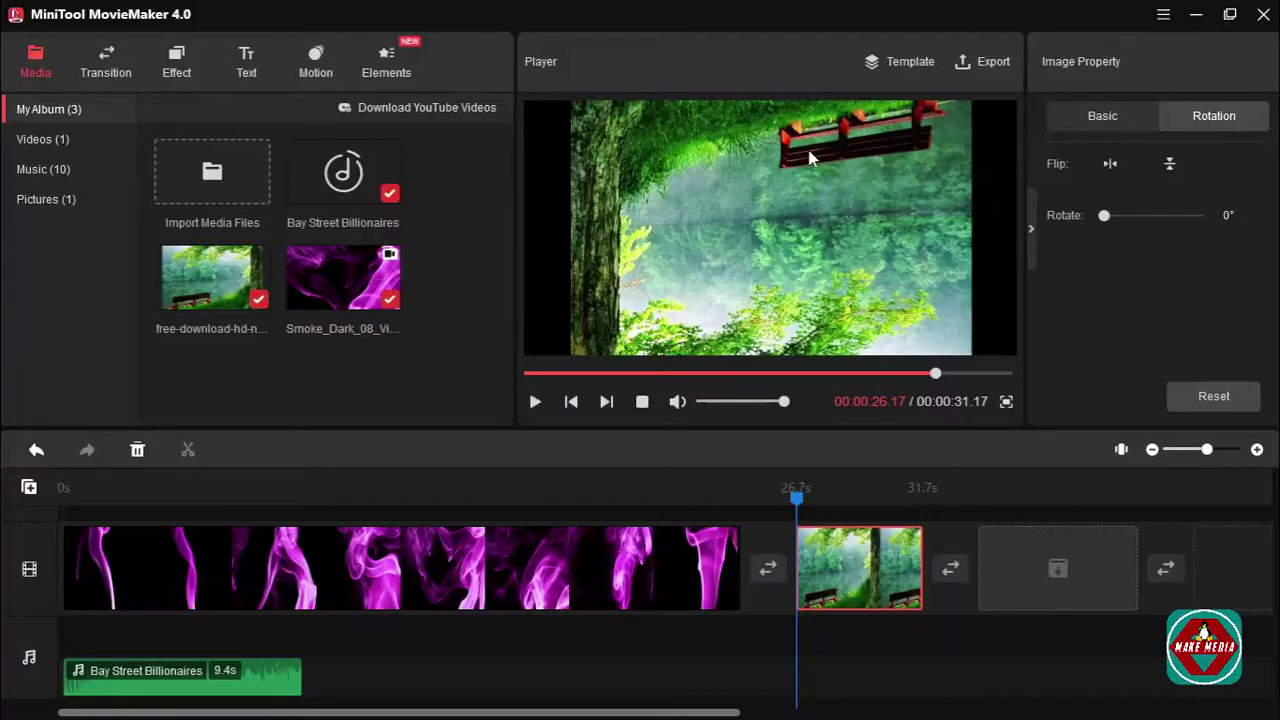
click(1208, 398)
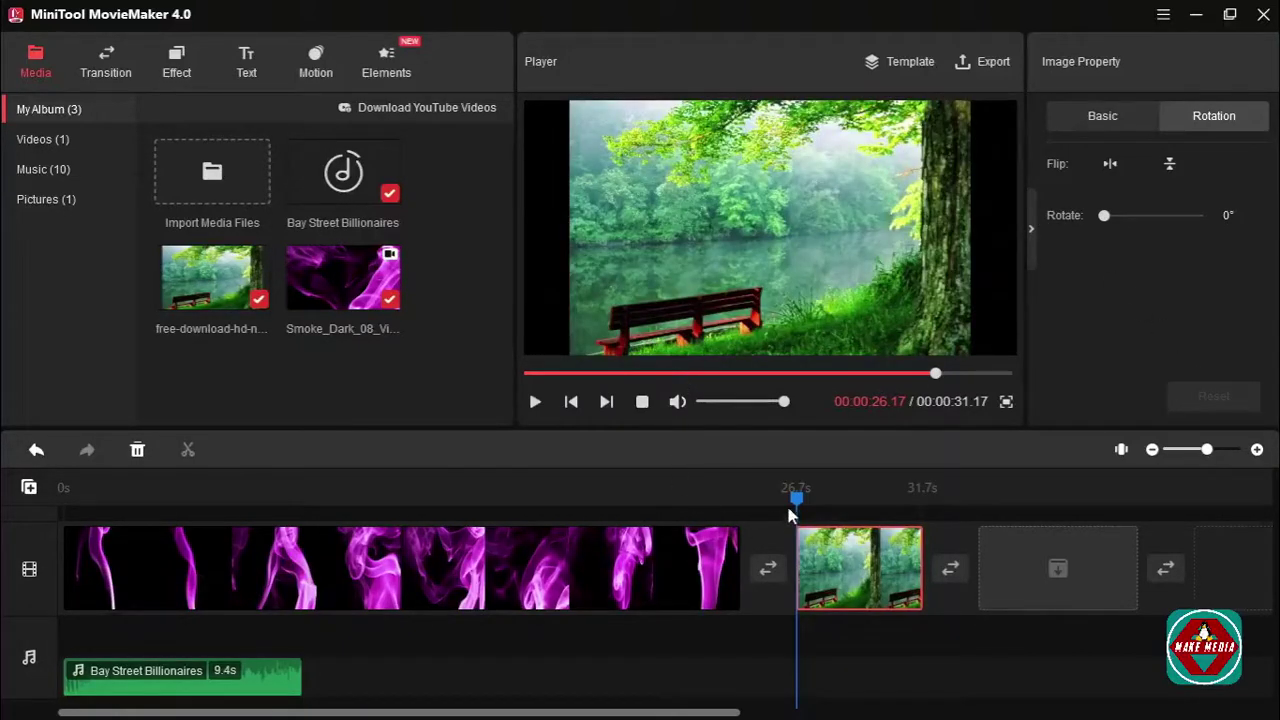
Step: Try a speed of 8x on the smoke clip, play the opening seconds, and reset the speed
drag(793, 508, 566, 503)
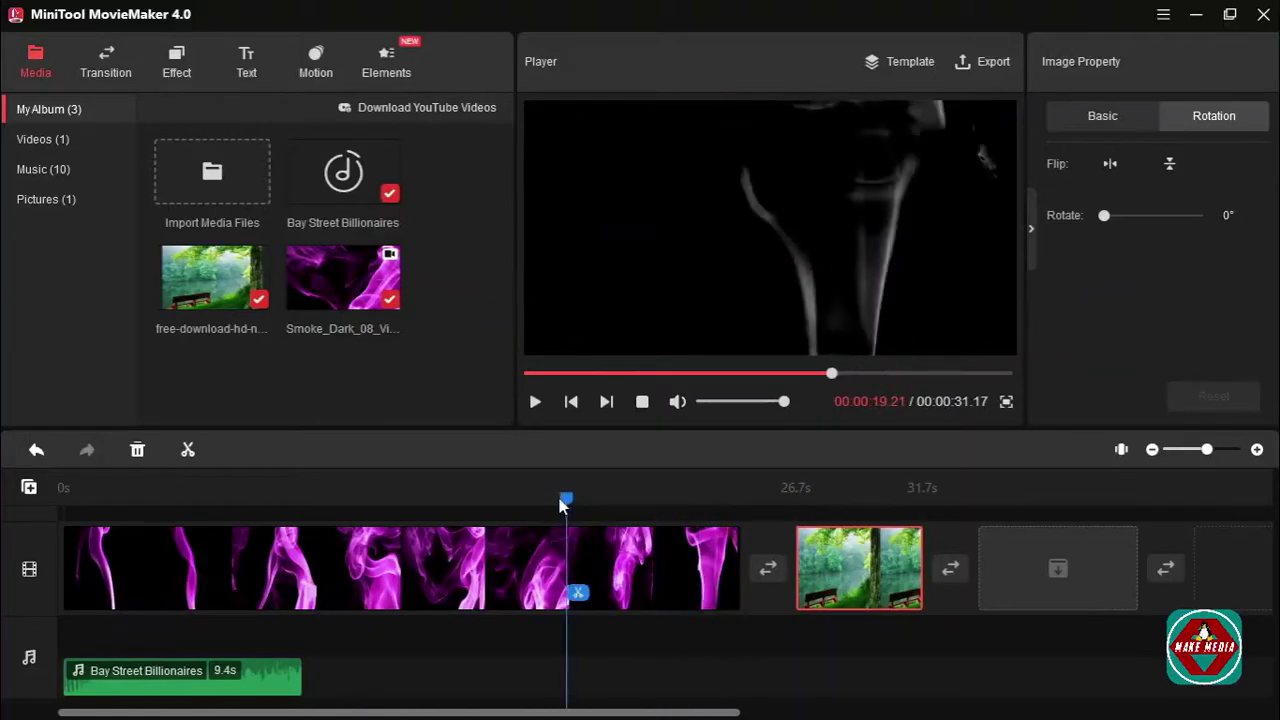
click(566, 570)
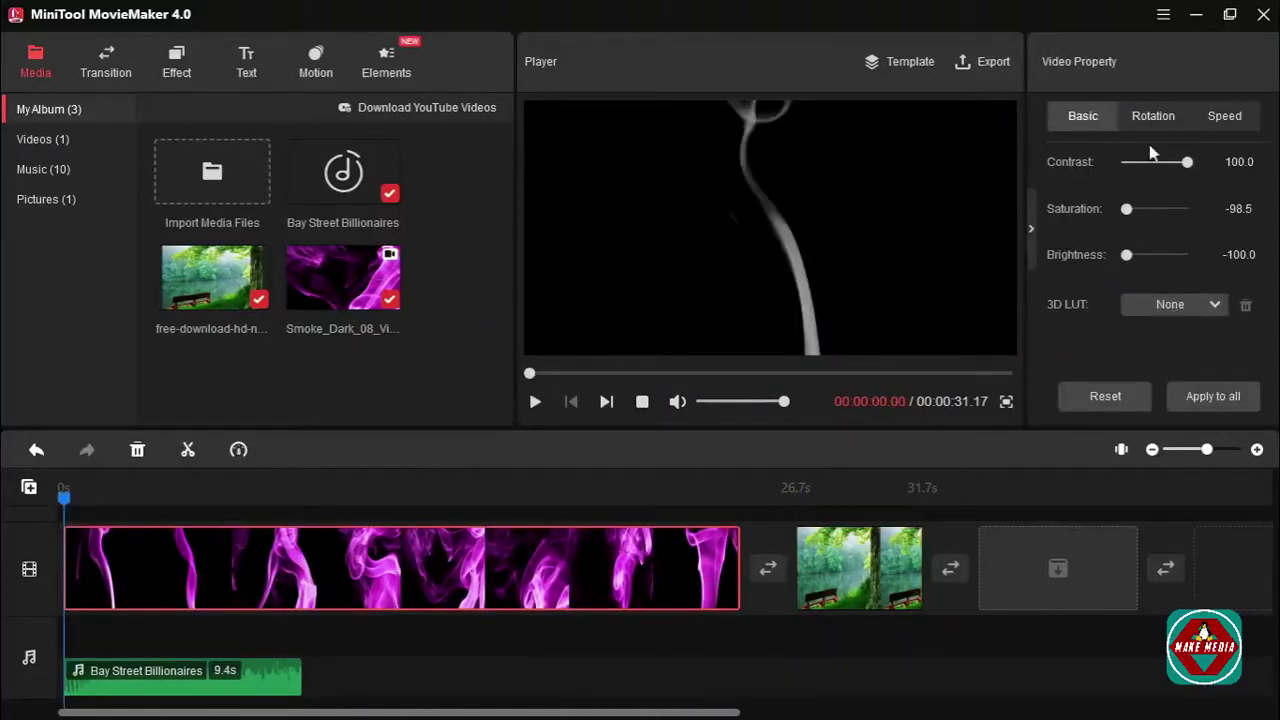
click(1224, 116)
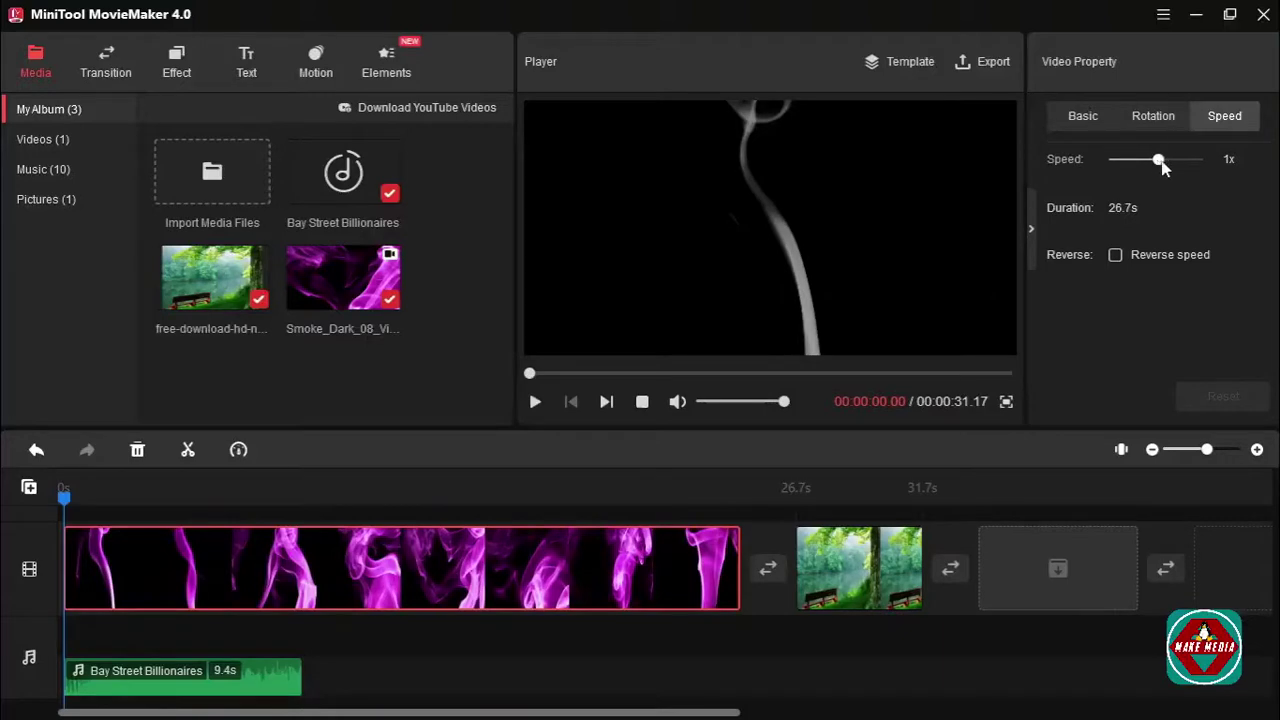
drag(1163, 168, 1186, 167)
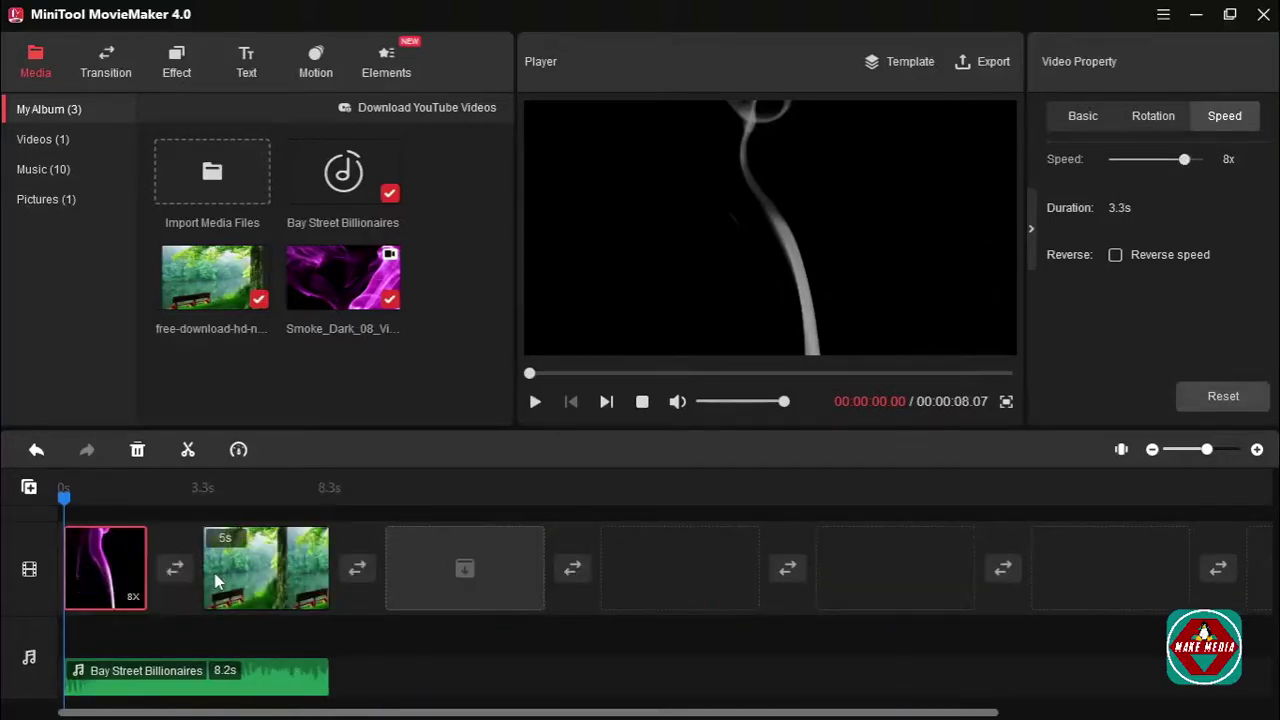
click(535, 401)
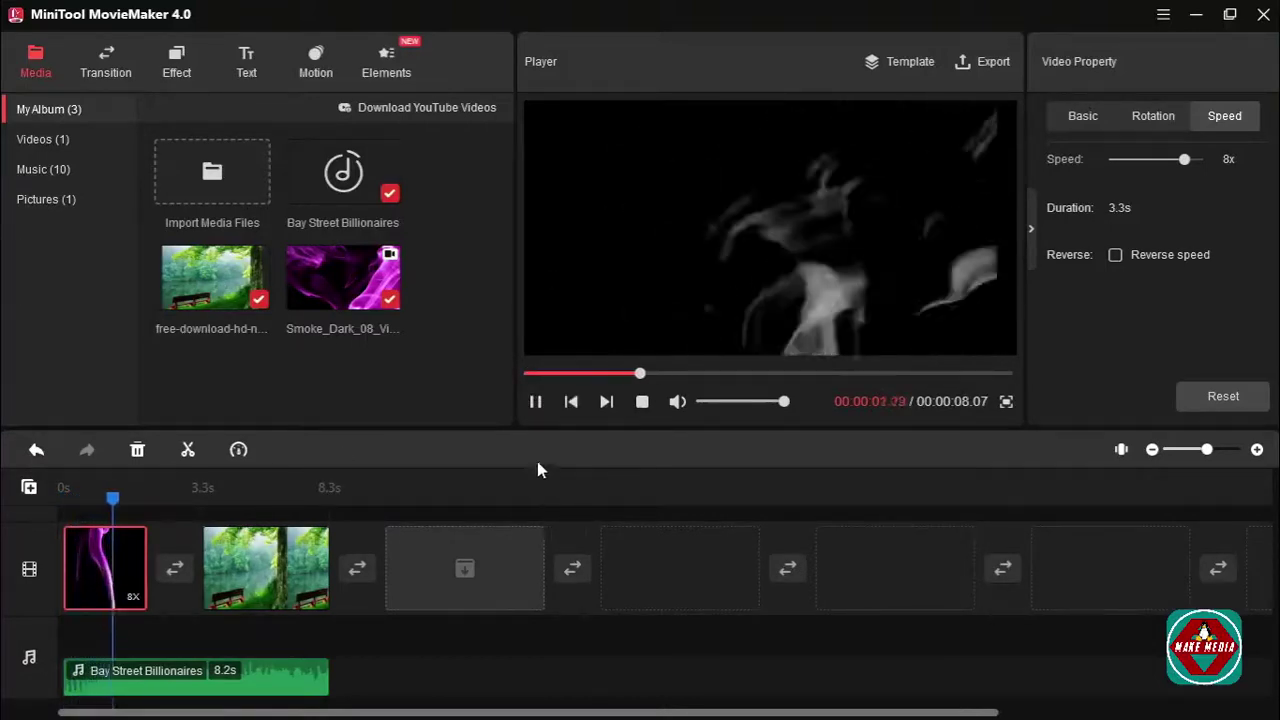
click(535, 401)
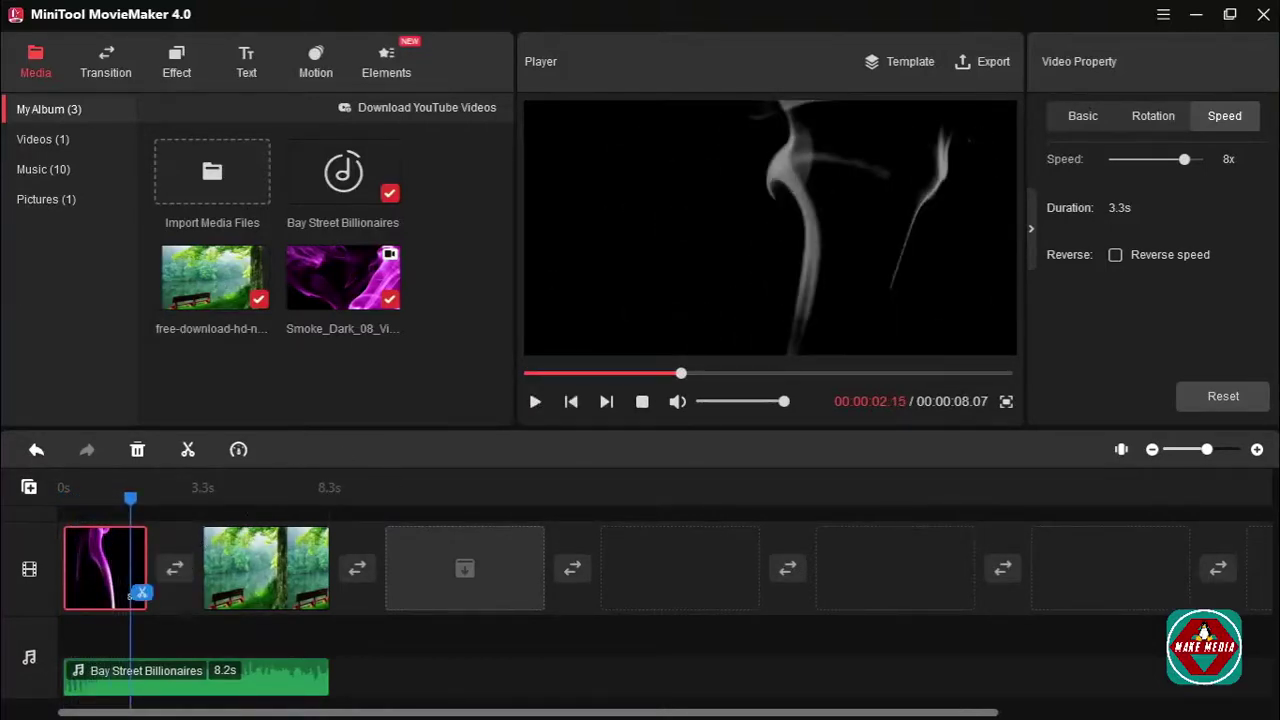
click(1223, 396)
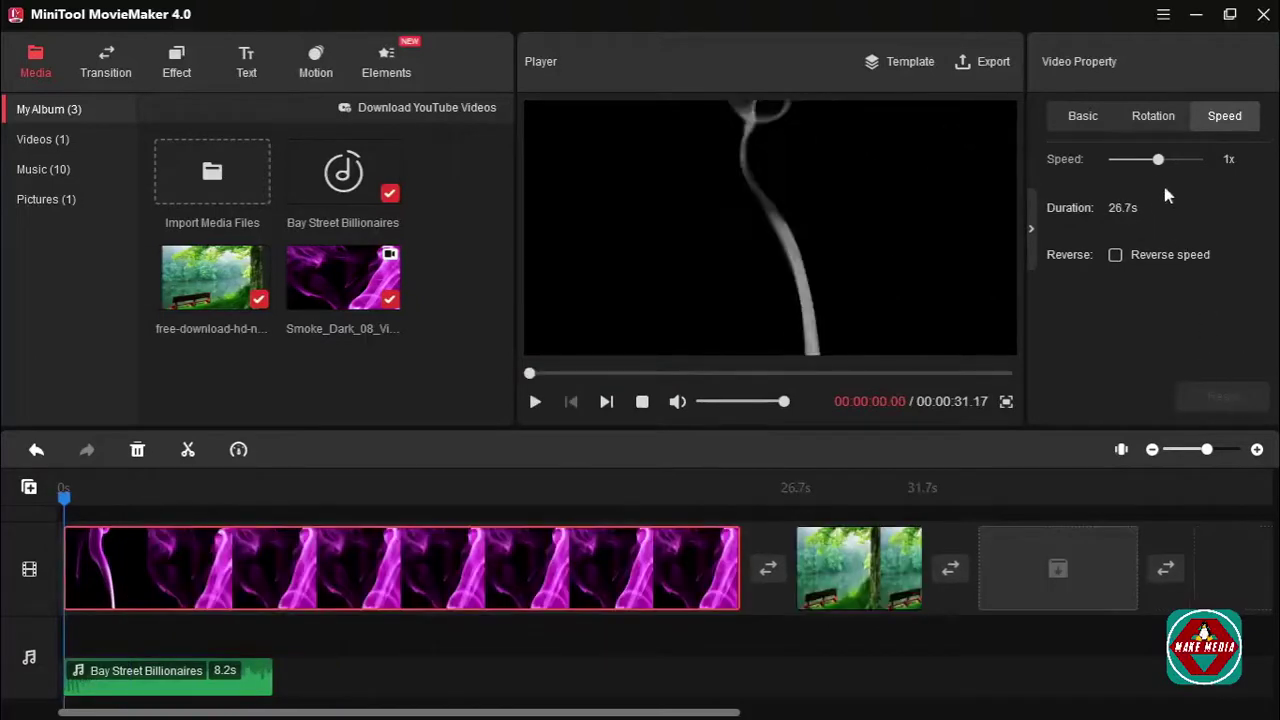
Step: Try slowing the smoke clip to 0.01x, play a few seconds of it, and reset the speed
drag(1158, 160, 1113, 168)
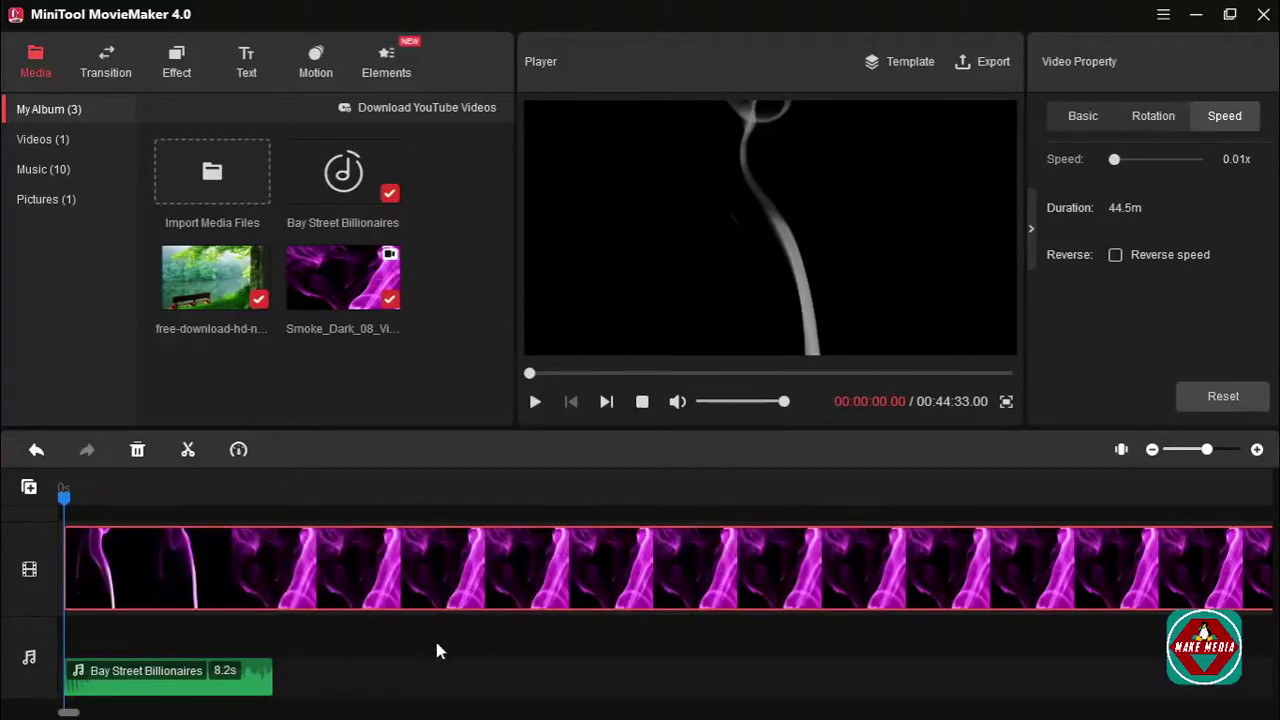
click(535, 401)
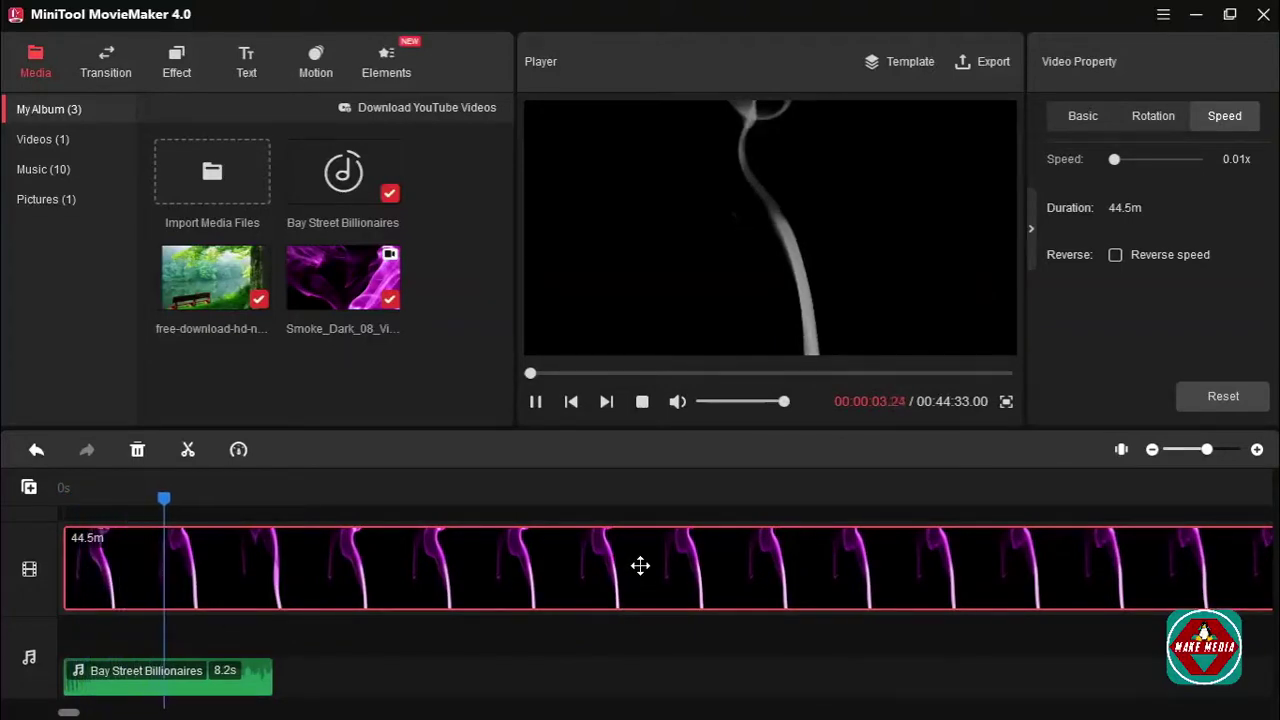
key(space)
click(1223, 397)
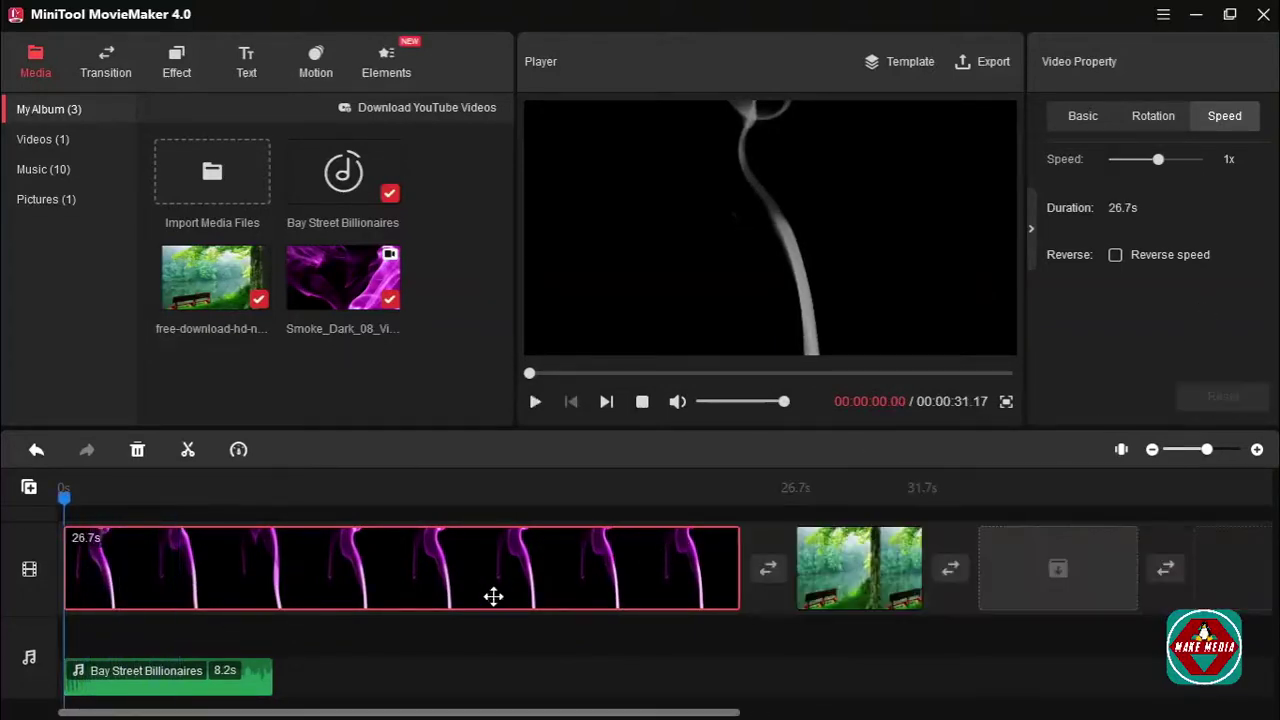
Step: Review the property settings available for the smoke clip, the nature picture and the Bay Street Billionaires music clip
click(1083, 118)
click(1207, 116)
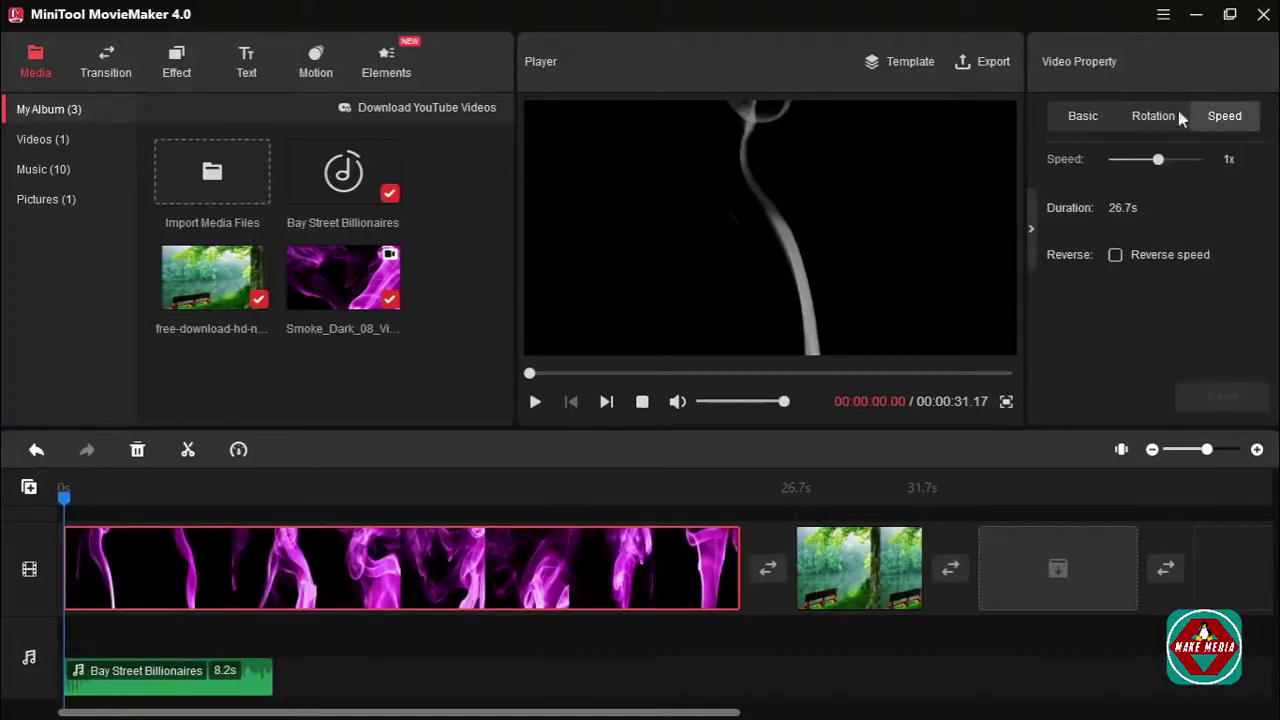
click(1075, 117)
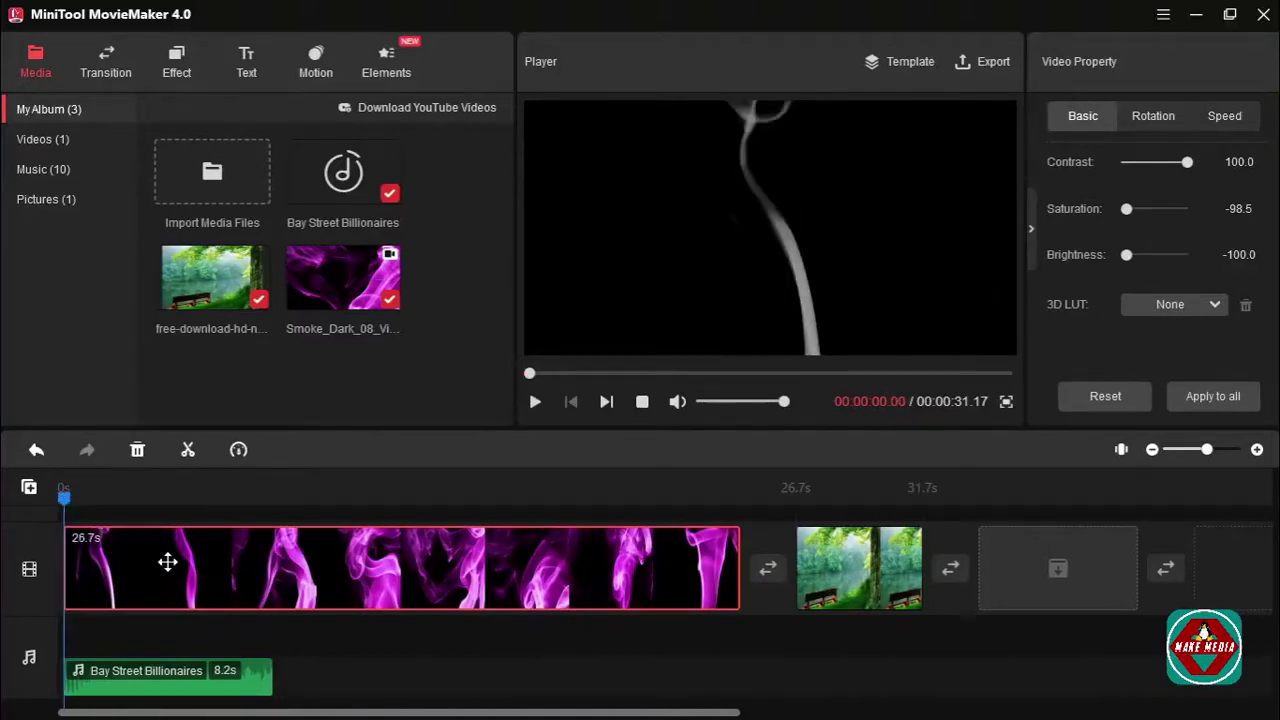
click(825, 568)
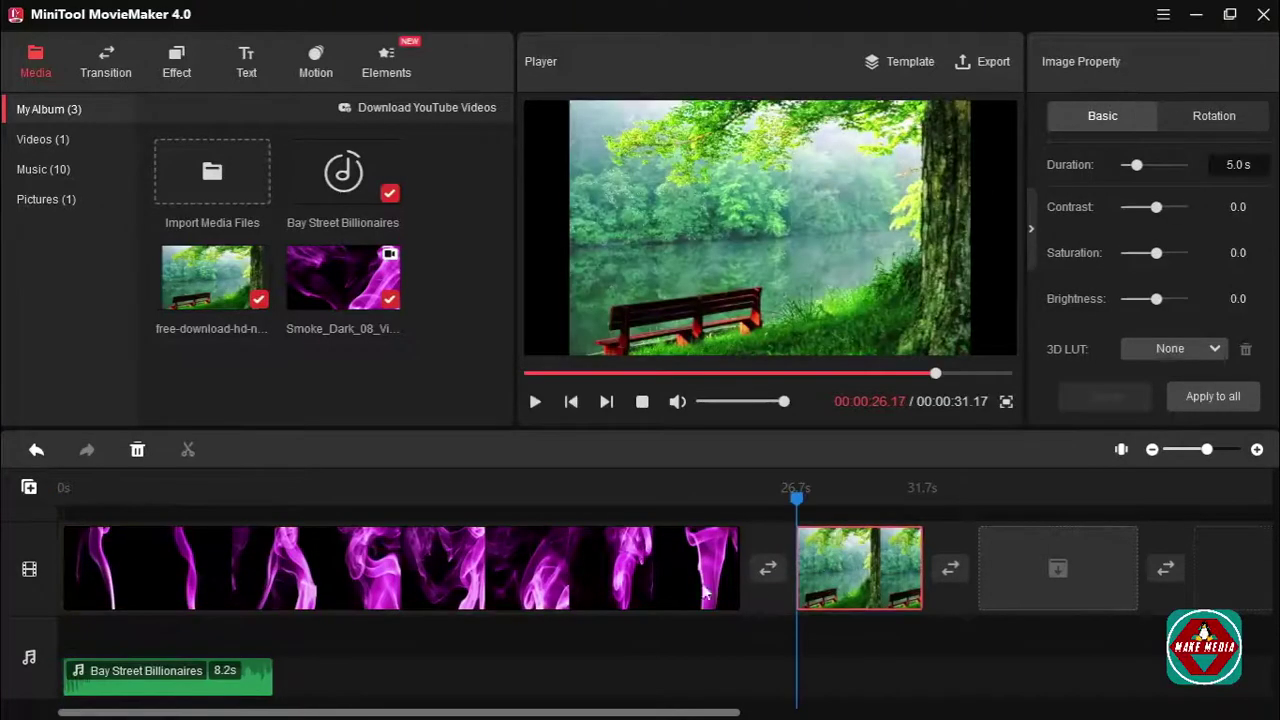
click(155, 683)
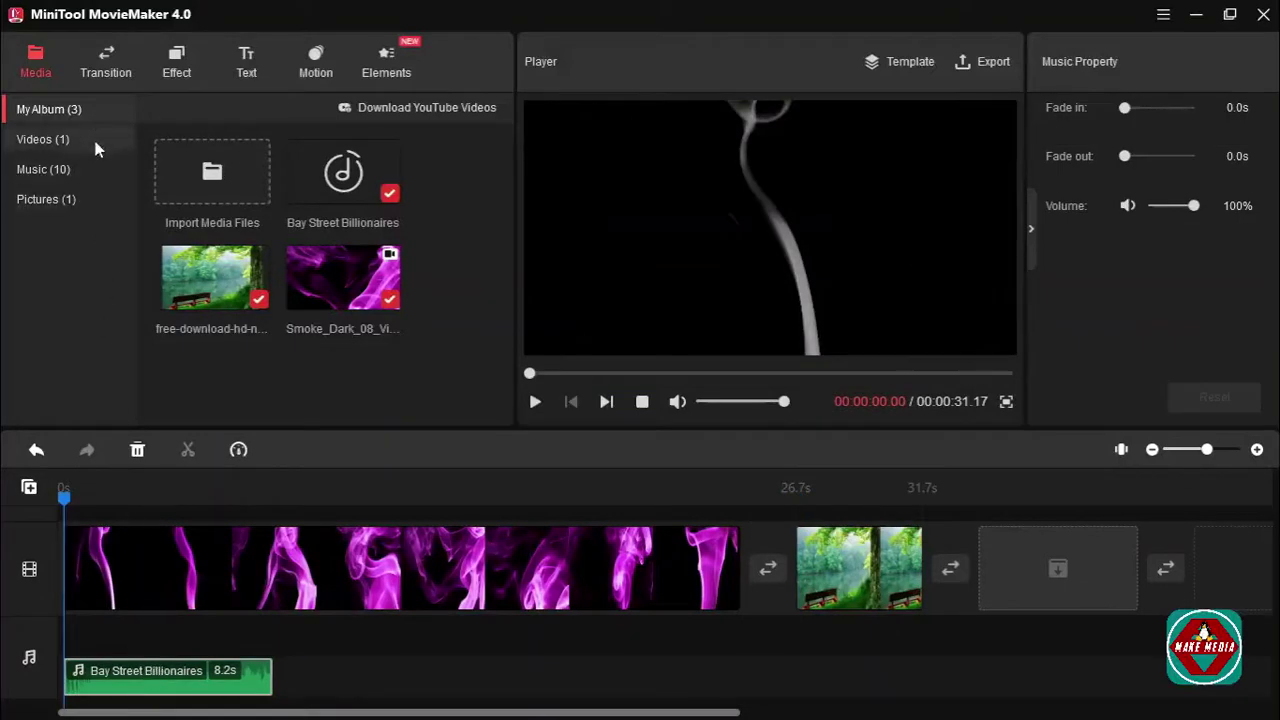
Step: Browse the Videos, Music and Pictures categories of the media library, and return to My Album
click(50, 142)
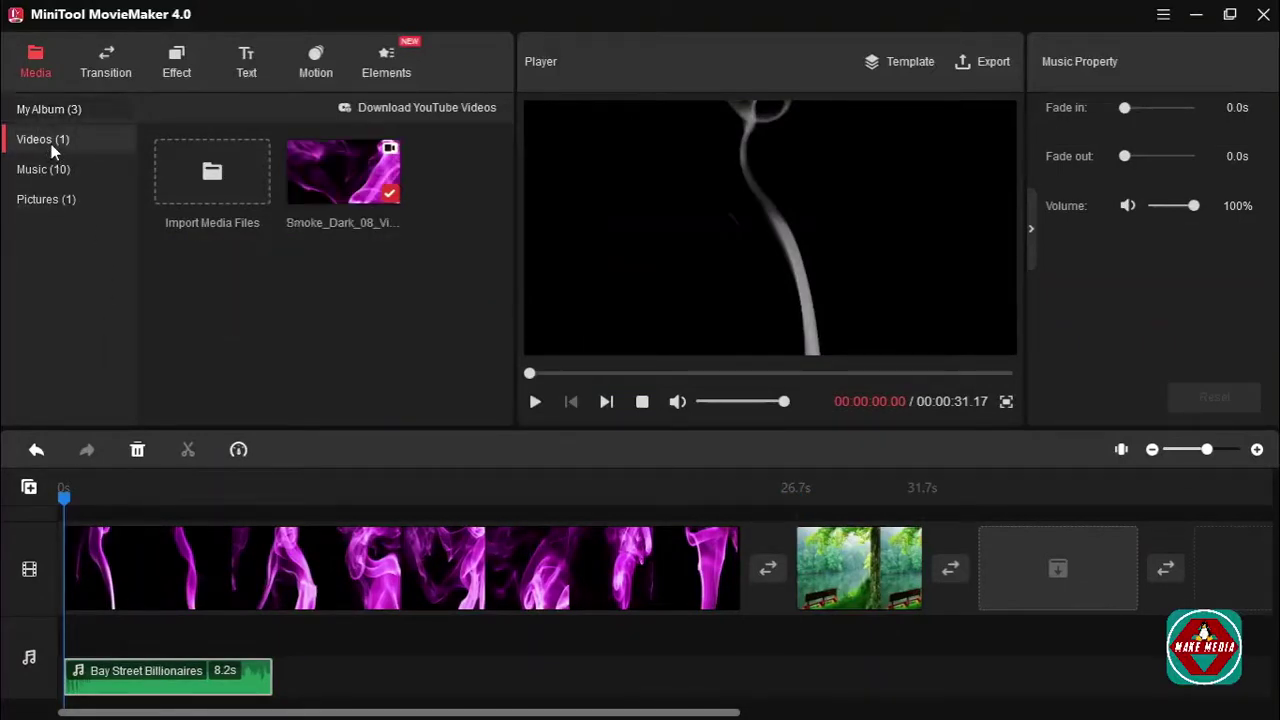
click(18, 173)
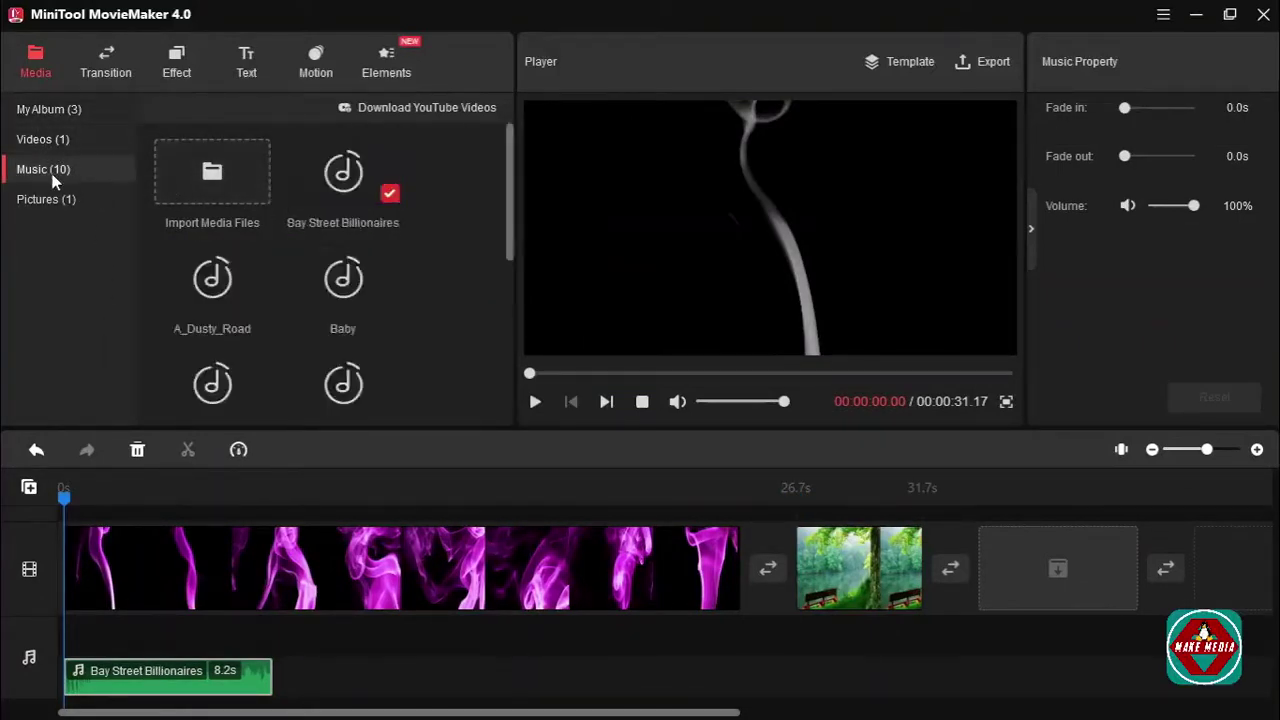
scroll(312, 330, down, 5)
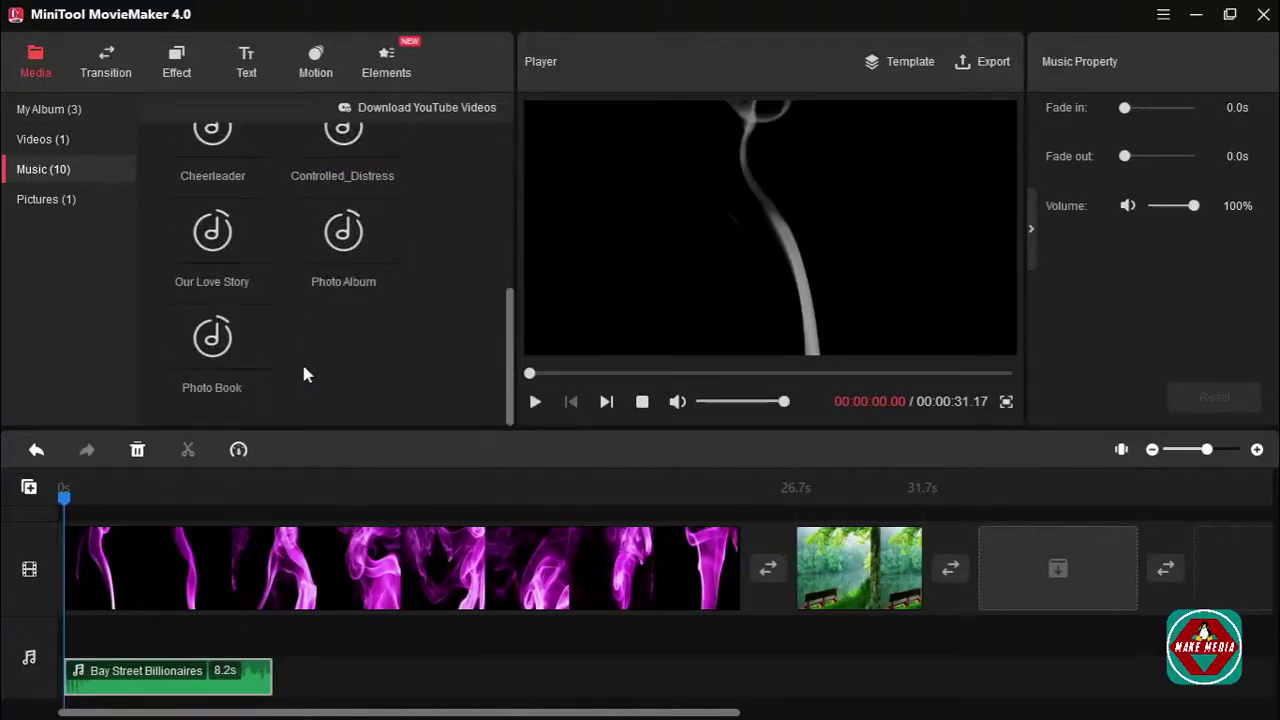
scroll(277, 337, up, 5)
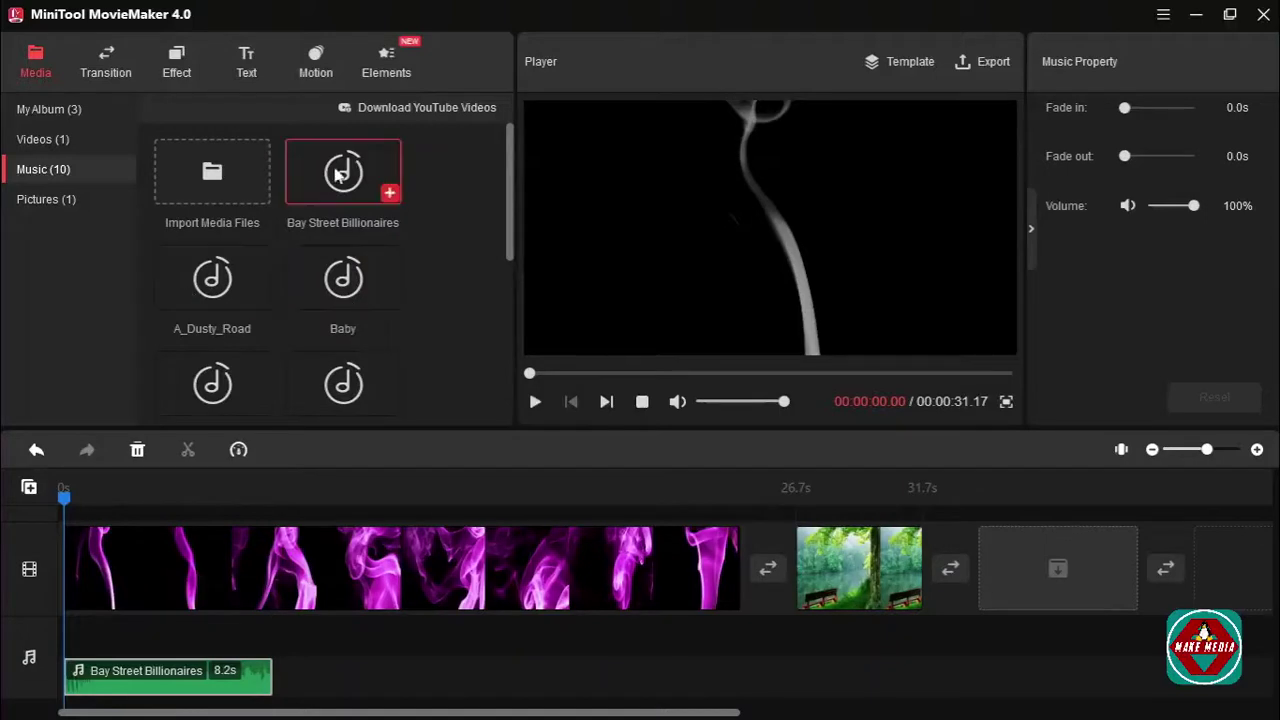
click(57, 203)
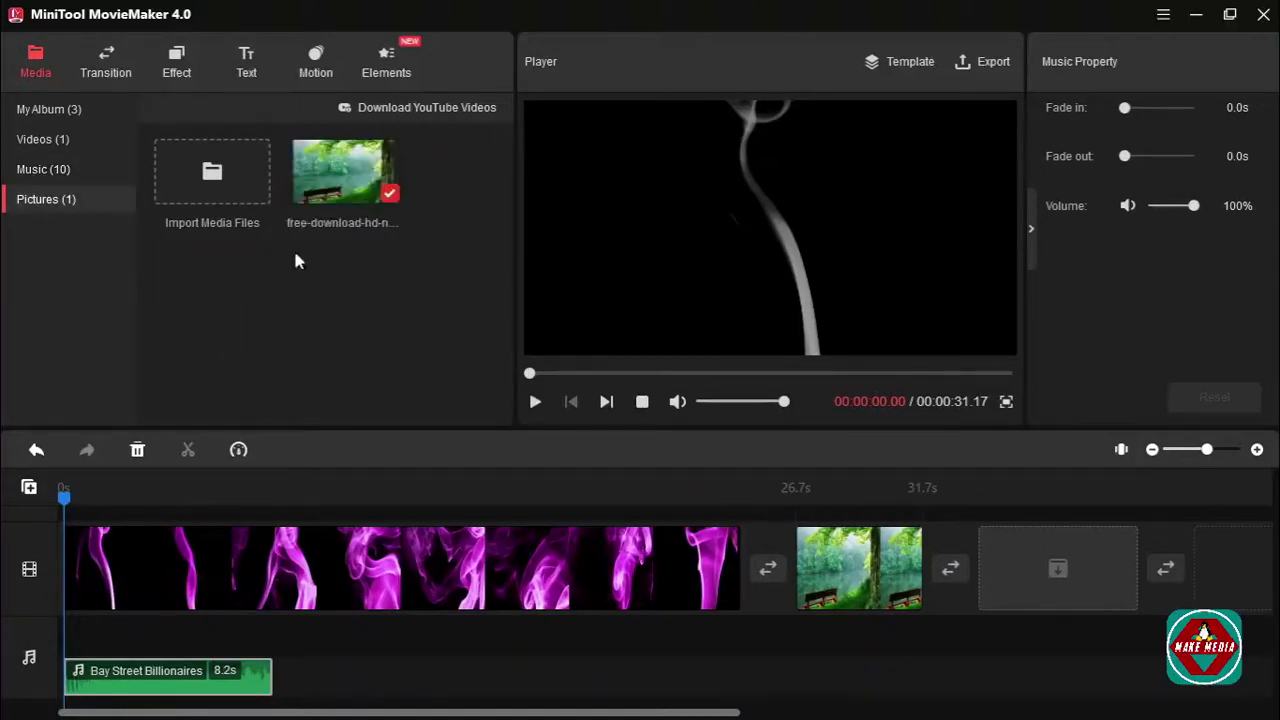
click(41, 168)
scroll(277, 348, down, 5)
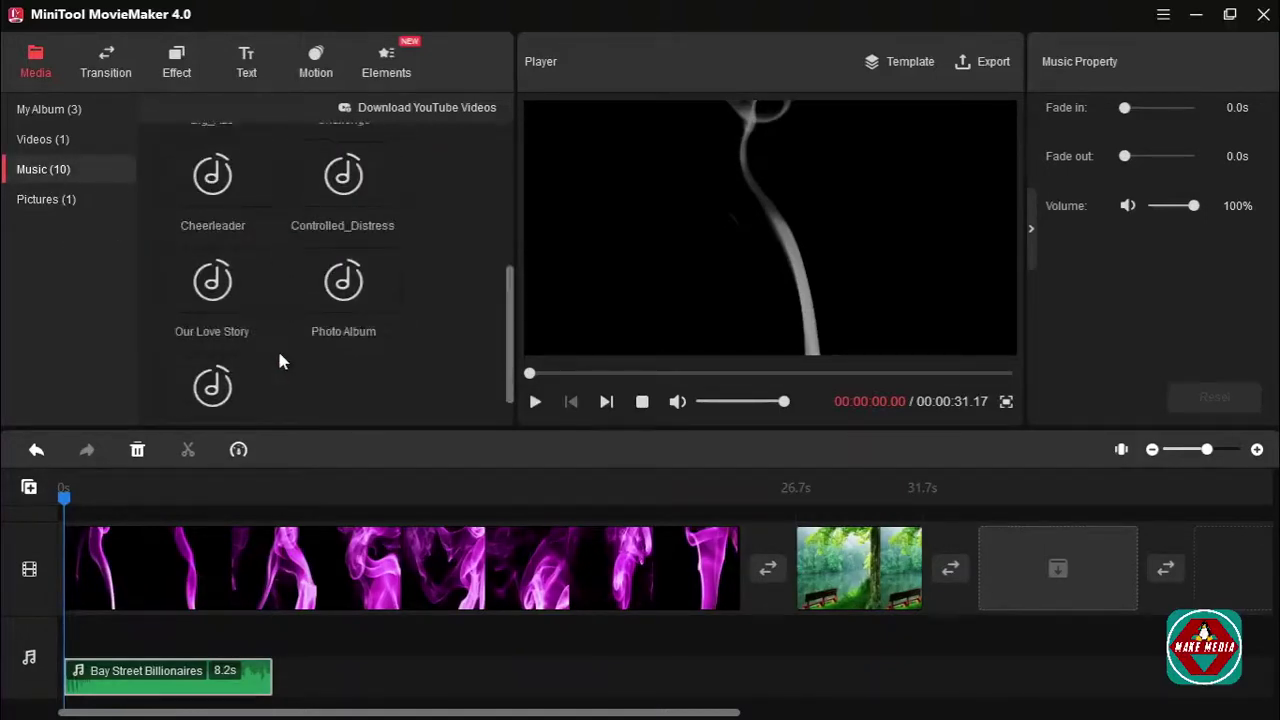
scroll(280, 355, up, 5)
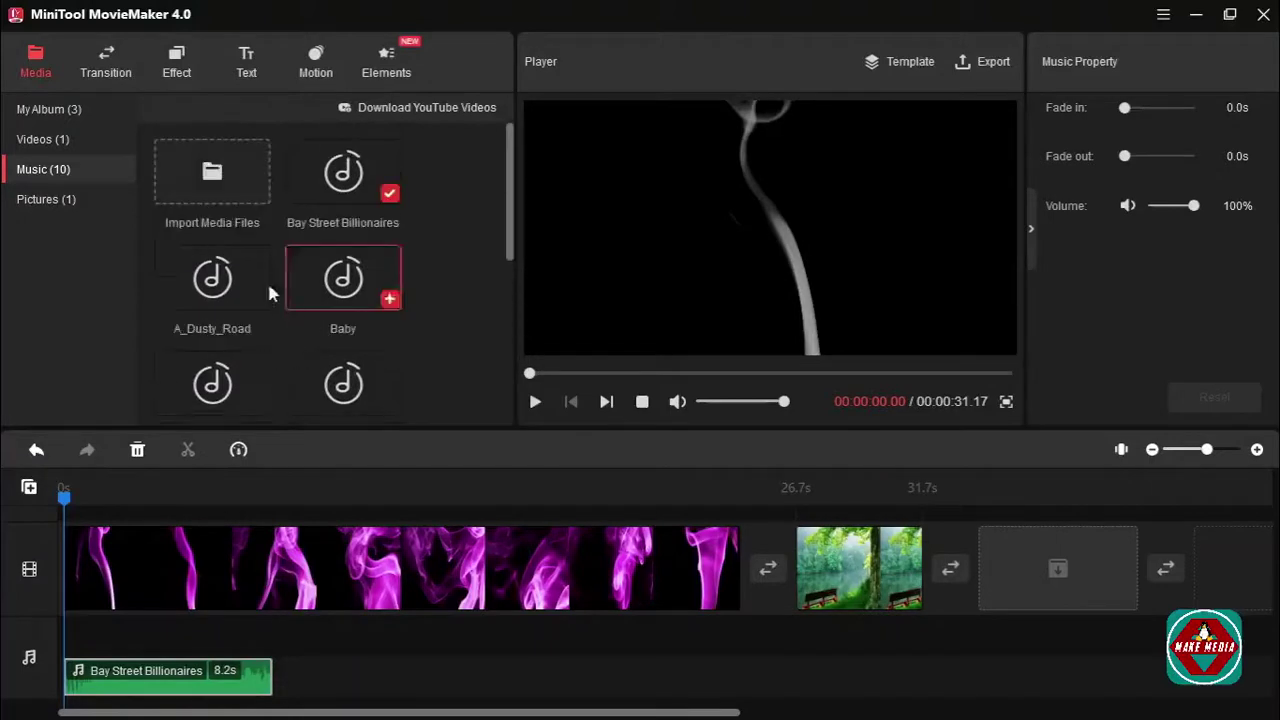
click(68, 112)
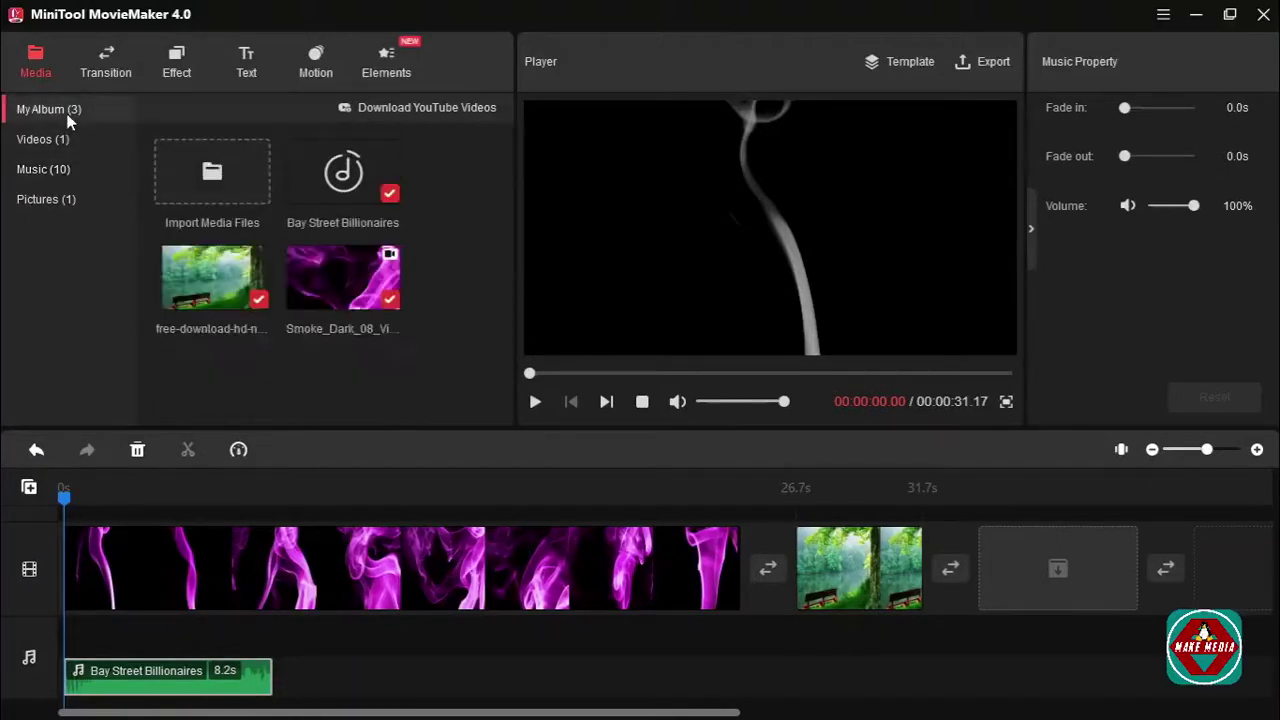
Step: Browse the transition library, and reset the smoke clip's contrast, saturation and brightness adjustments
click(106, 66)
scroll(374, 318, down, 10)
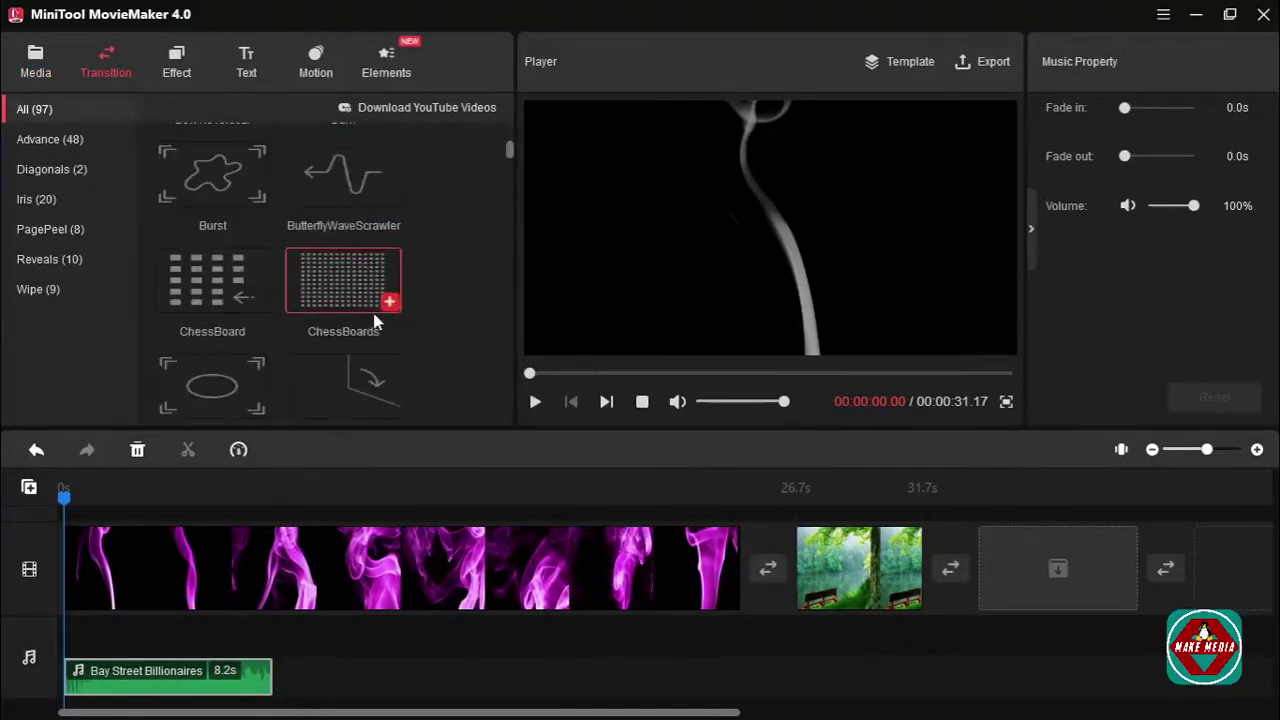
scroll(372, 308, up, 5)
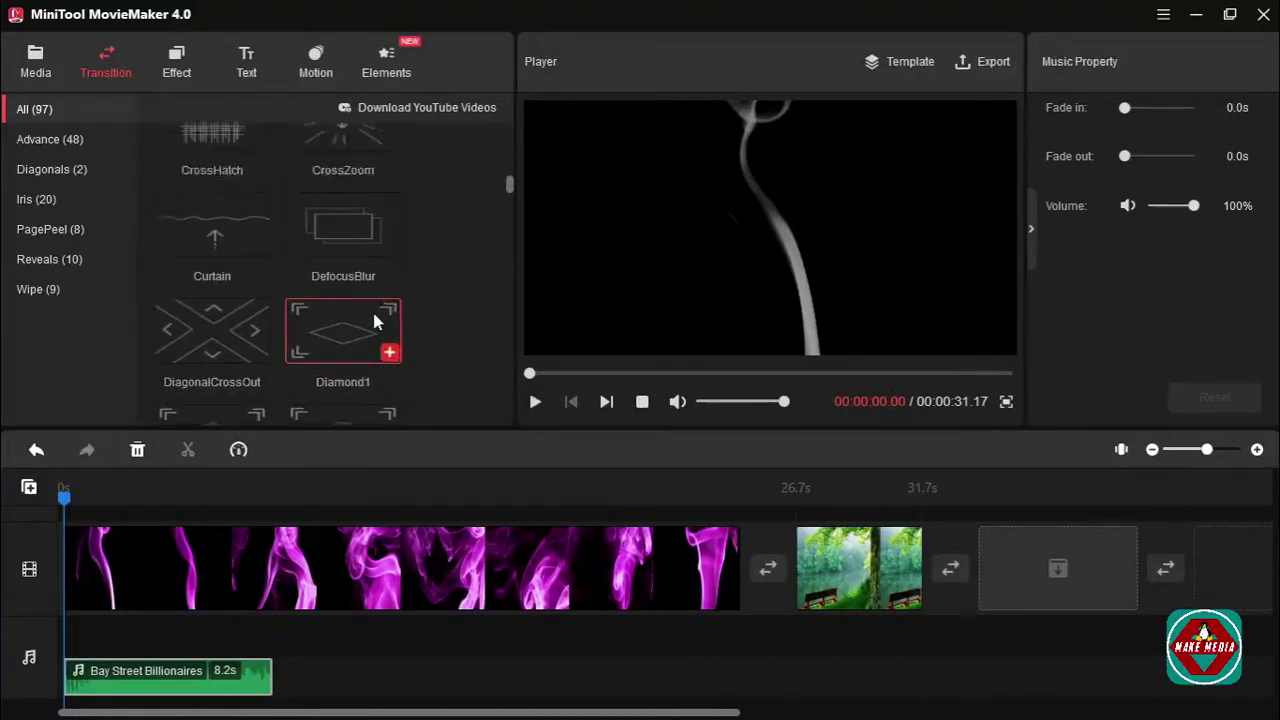
click(617, 558)
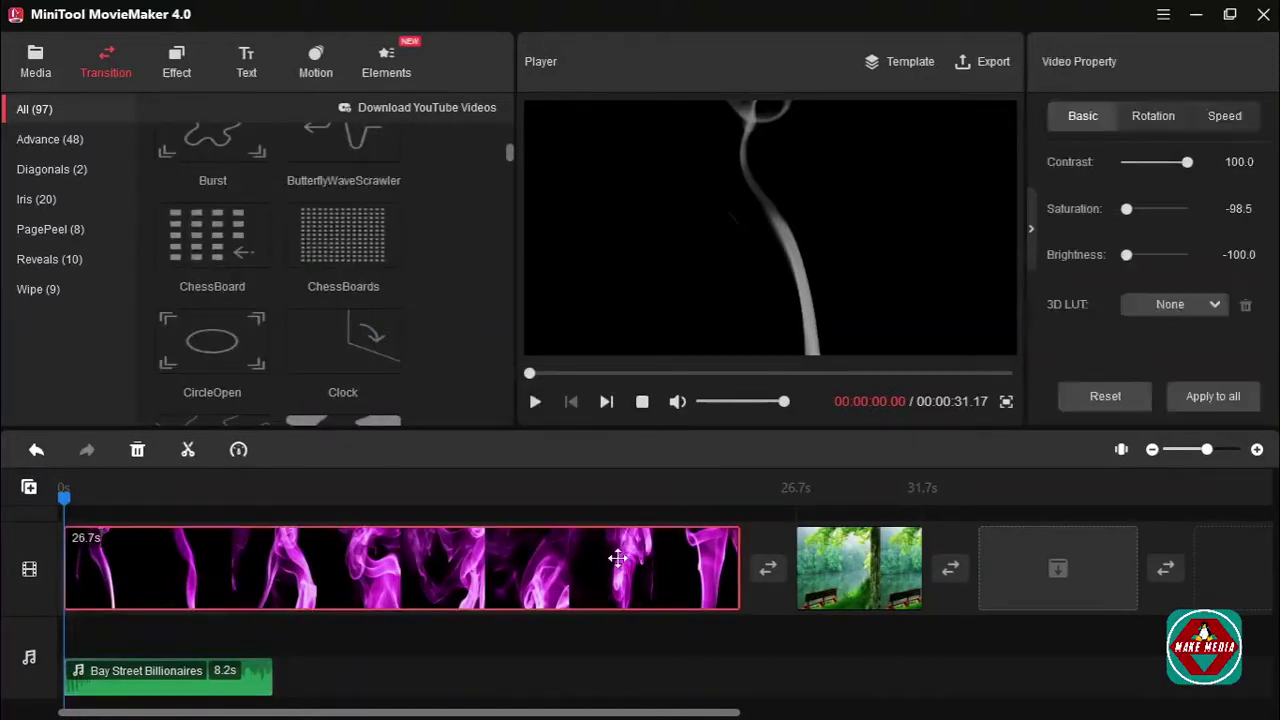
click(1108, 400)
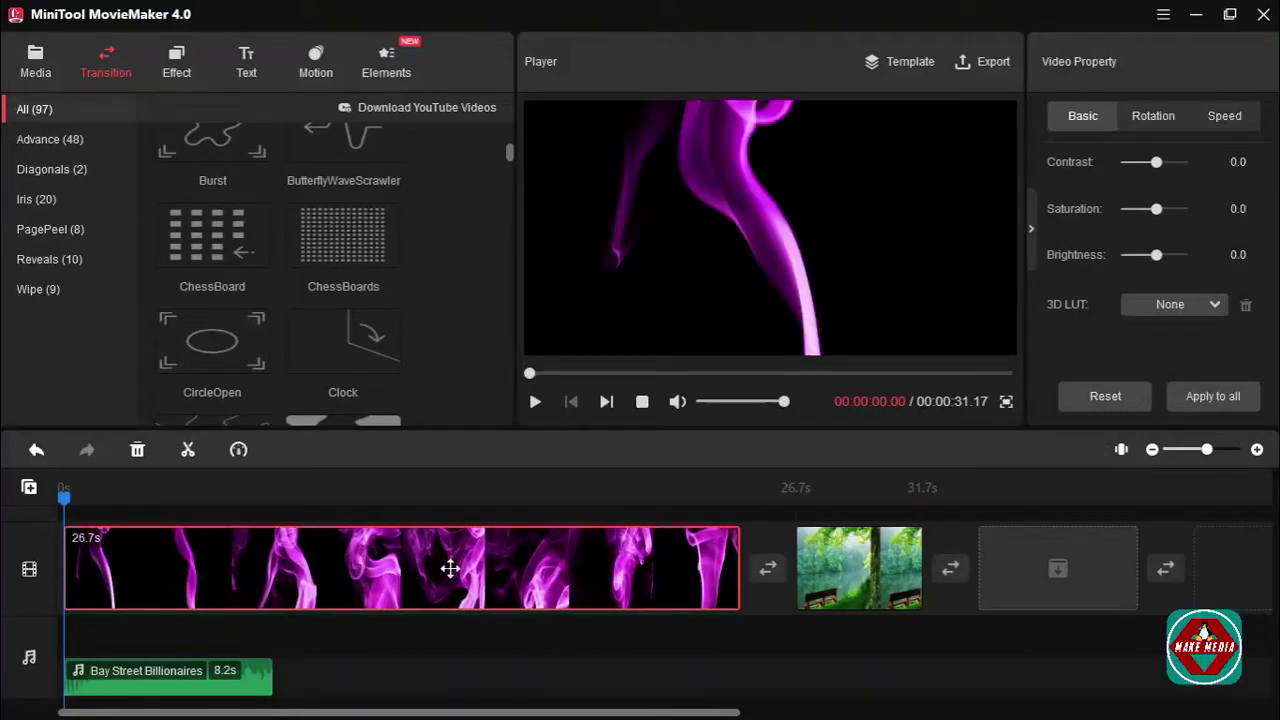
Step: Add the AdvancedMosaic transition between the smoke clip and the nature picture, and play across the join
scroll(240, 278, up, 3)
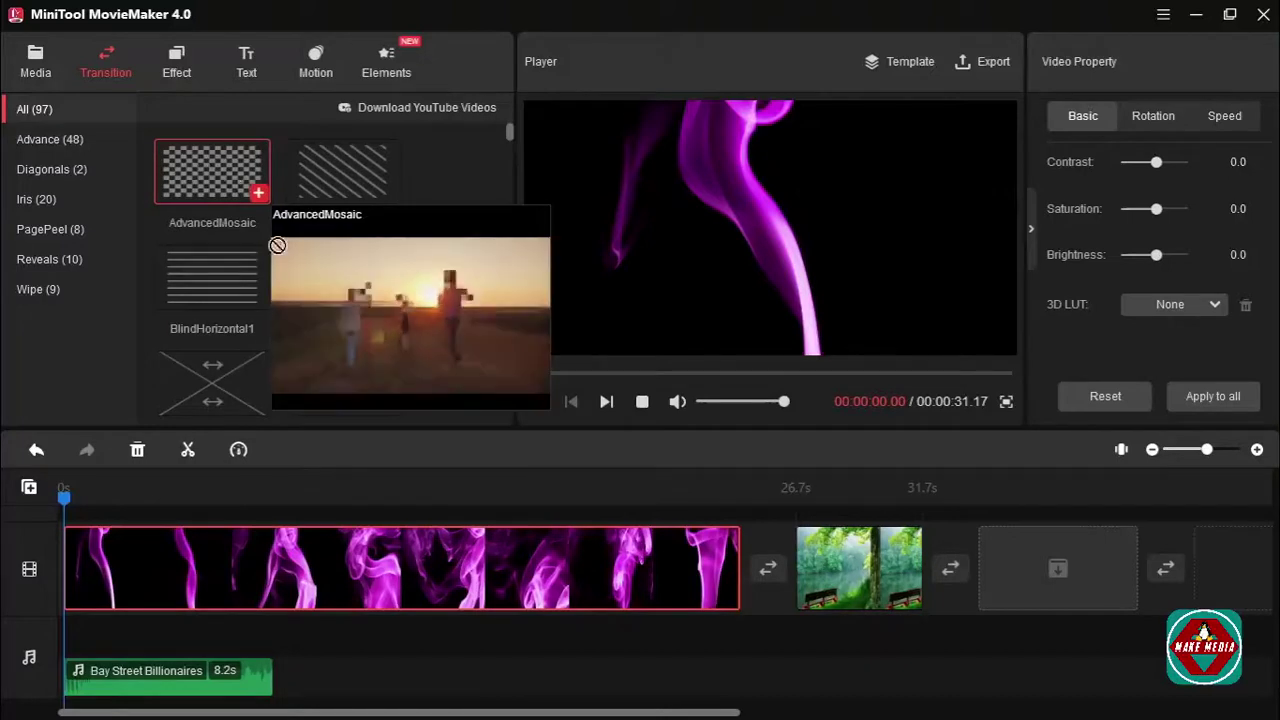
click(772, 575)
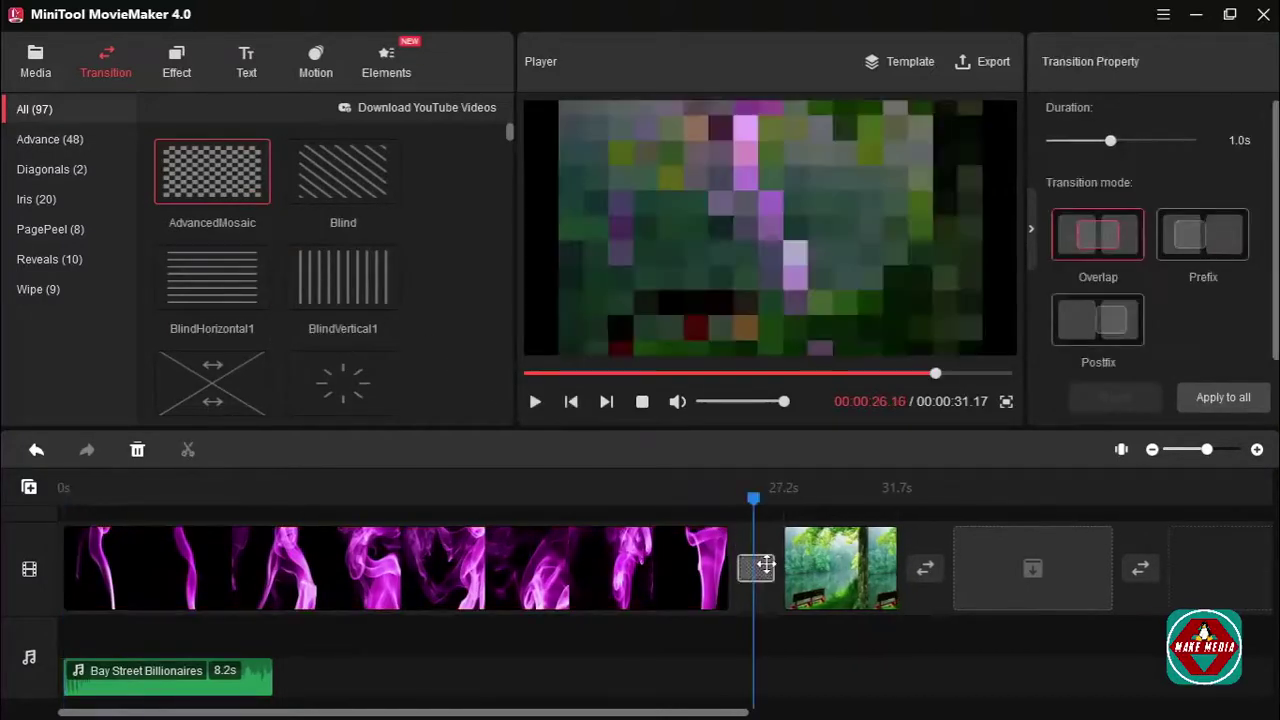
drag(753, 505, 630, 500)
key(space)
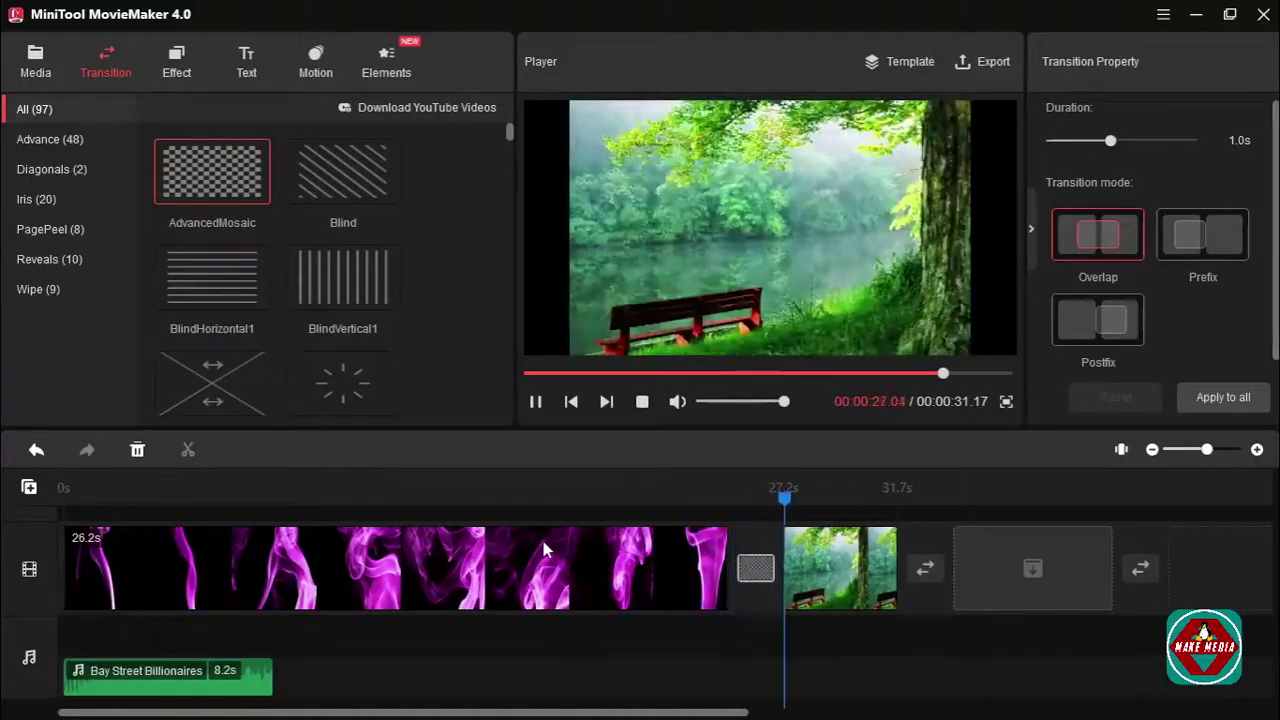
key(space)
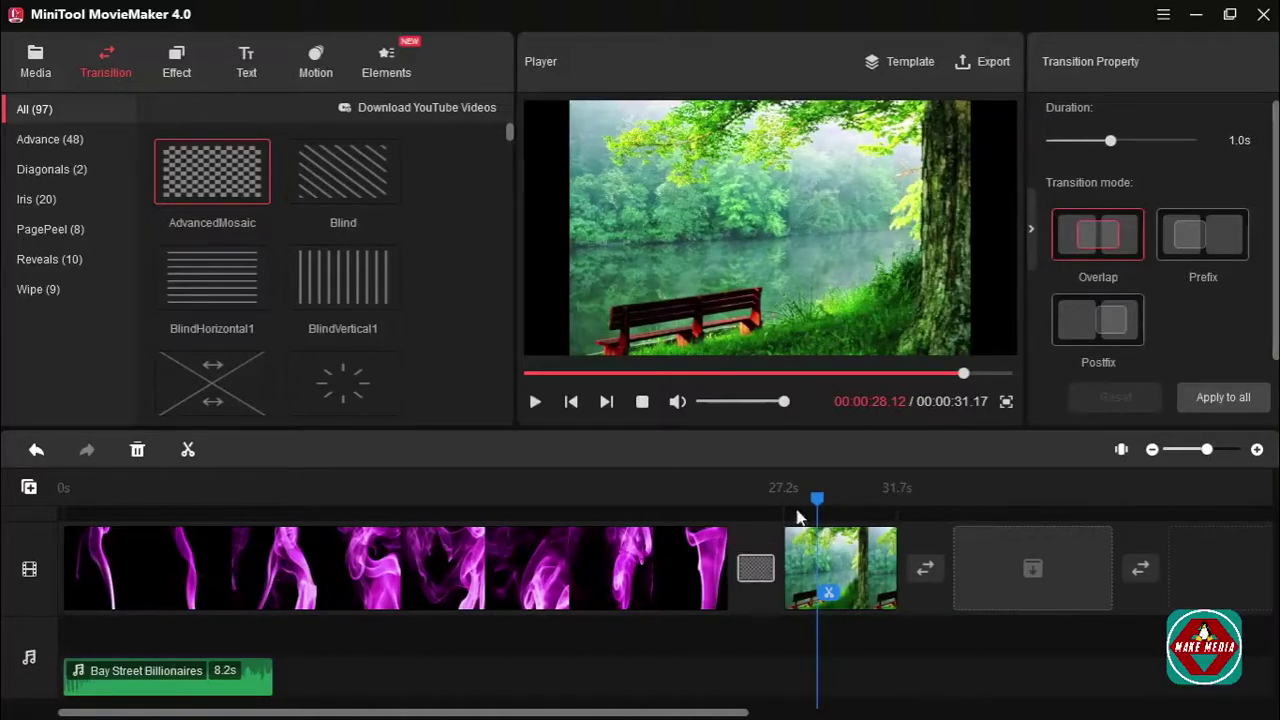
Step: Set the mosaic transition to 0.6 s in Postfix mode, trying Prefix first, and play across it
click(756, 570)
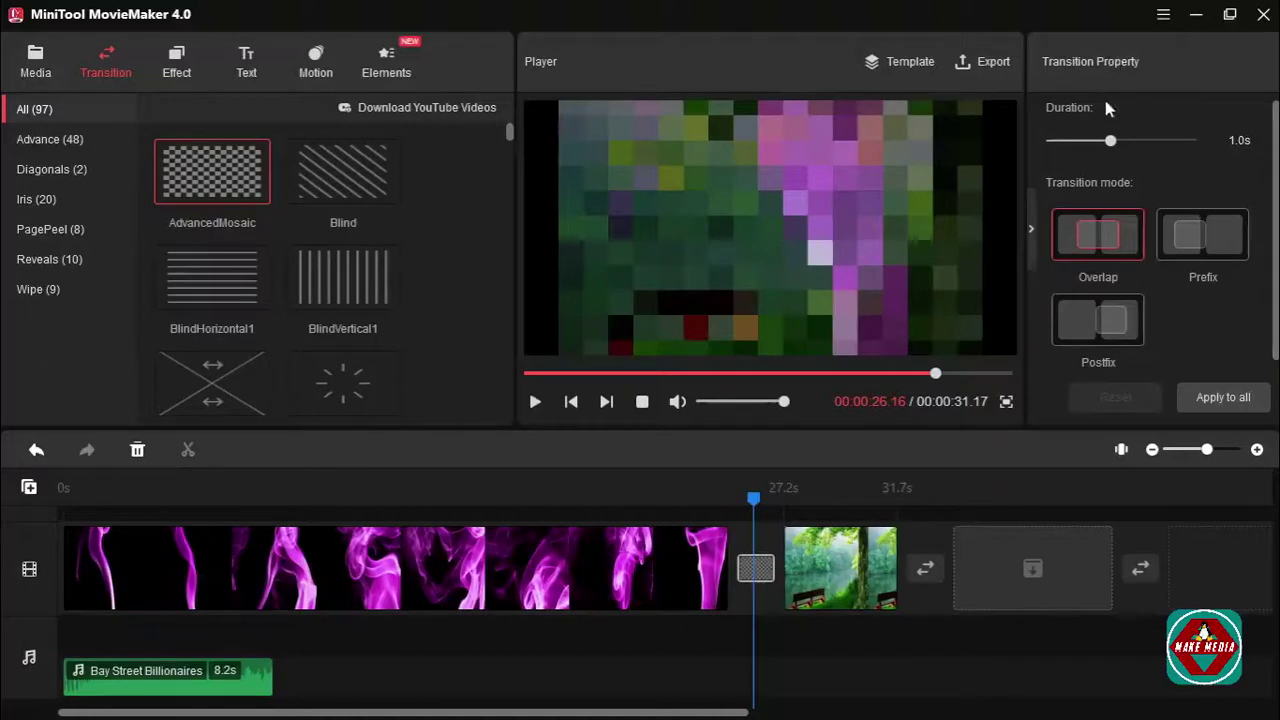
drag(1113, 145, 1097, 145)
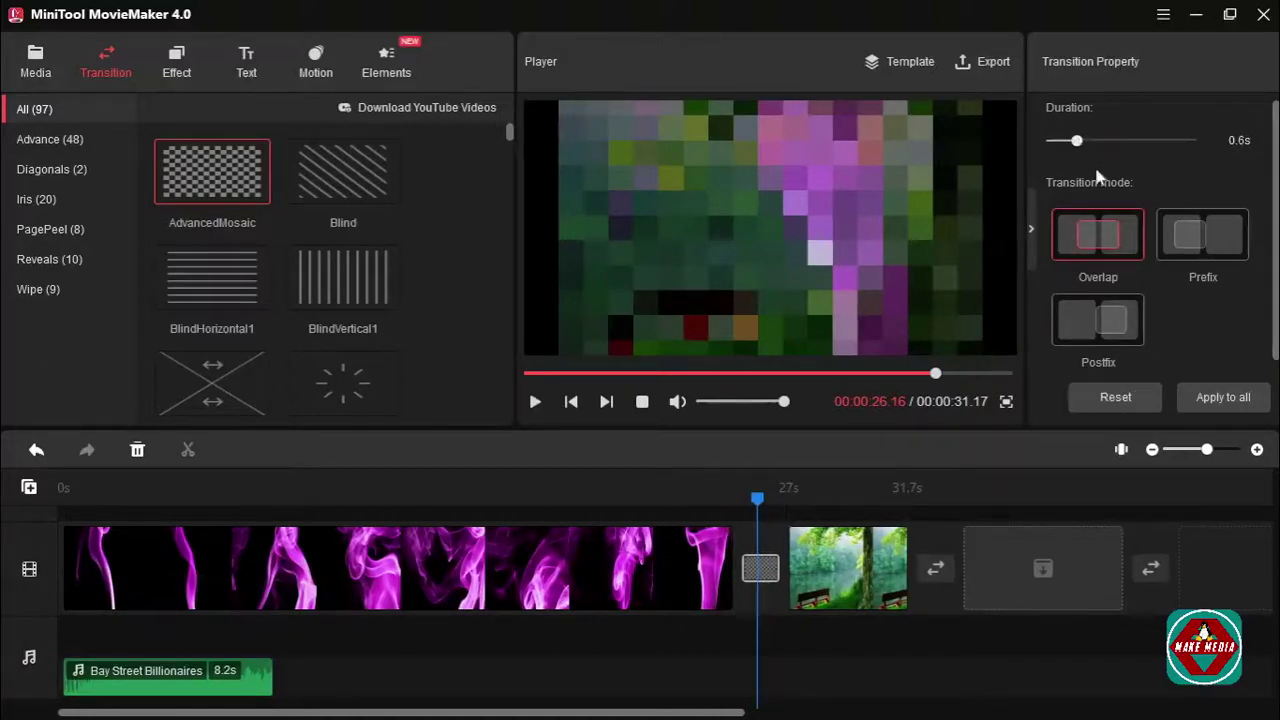
click(1196, 239)
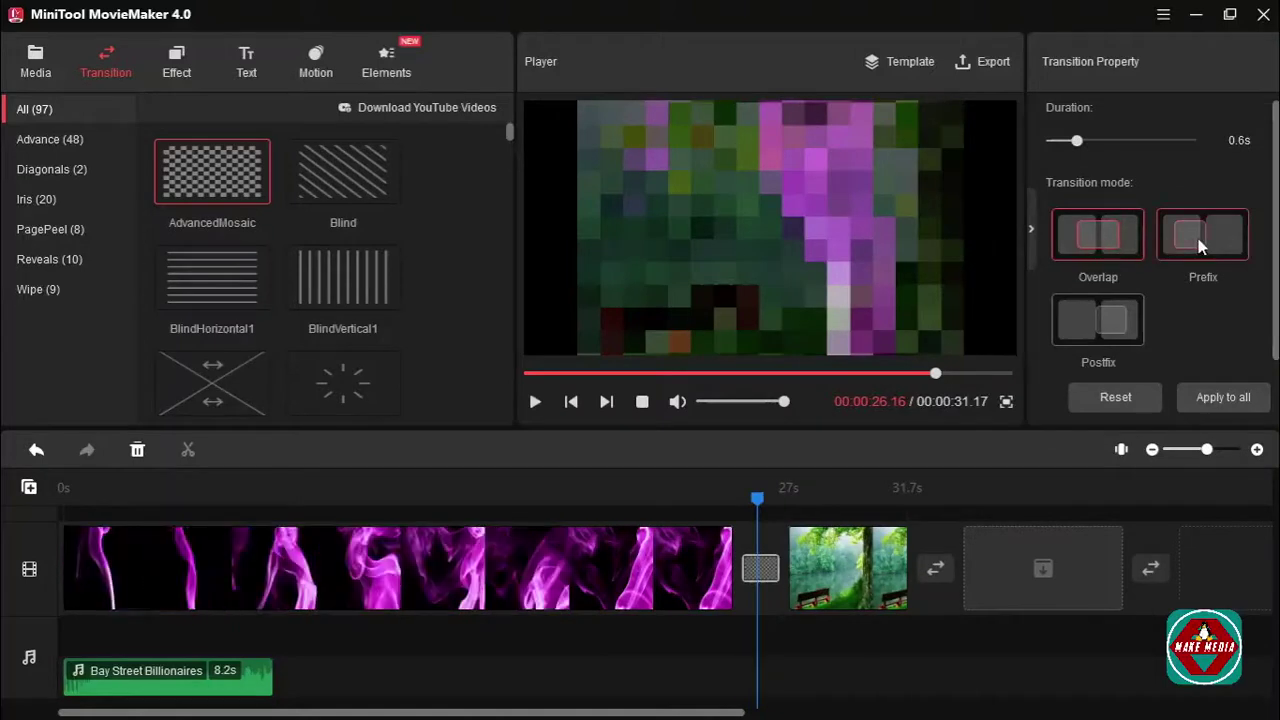
click(1113, 330)
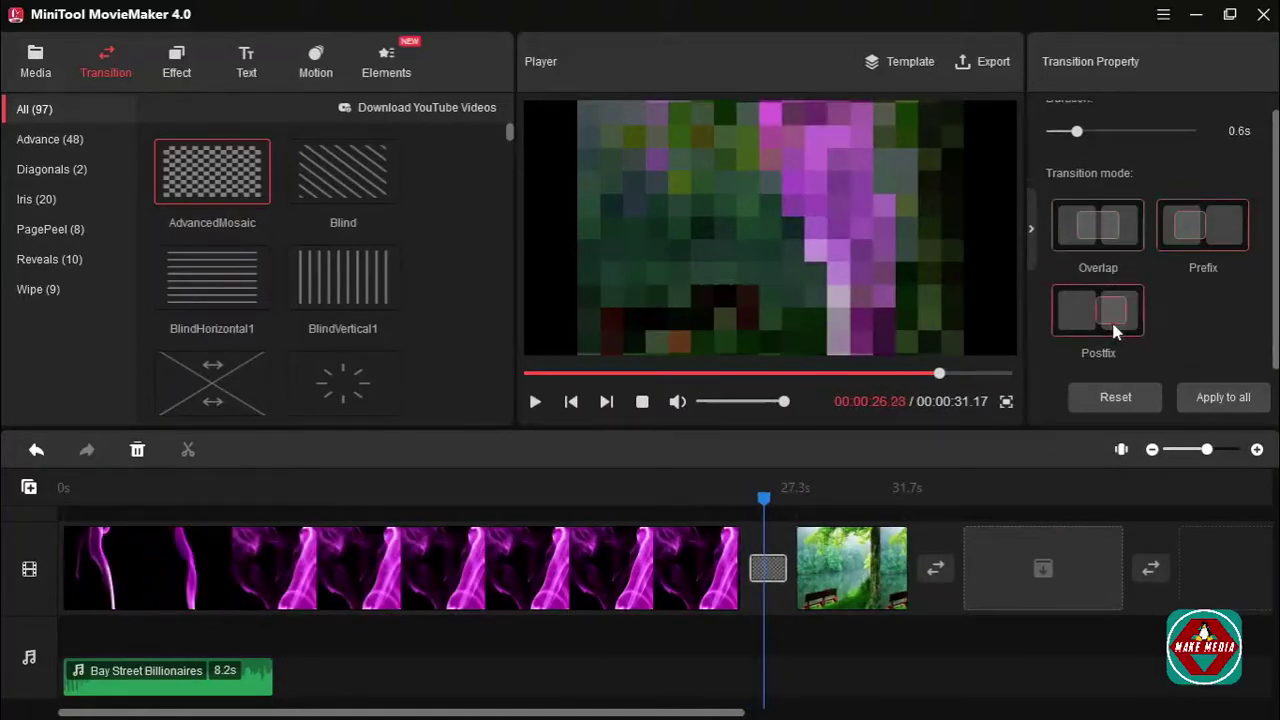
drag(764, 497, 647, 505)
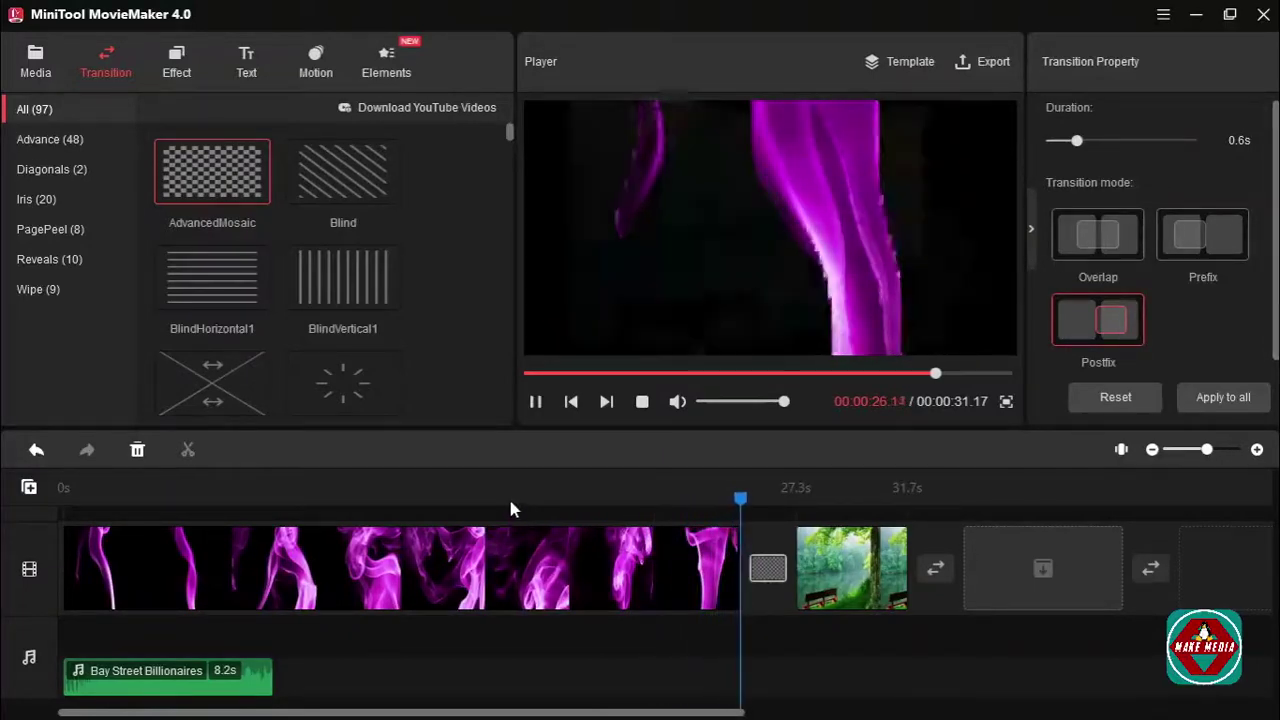
key(space)
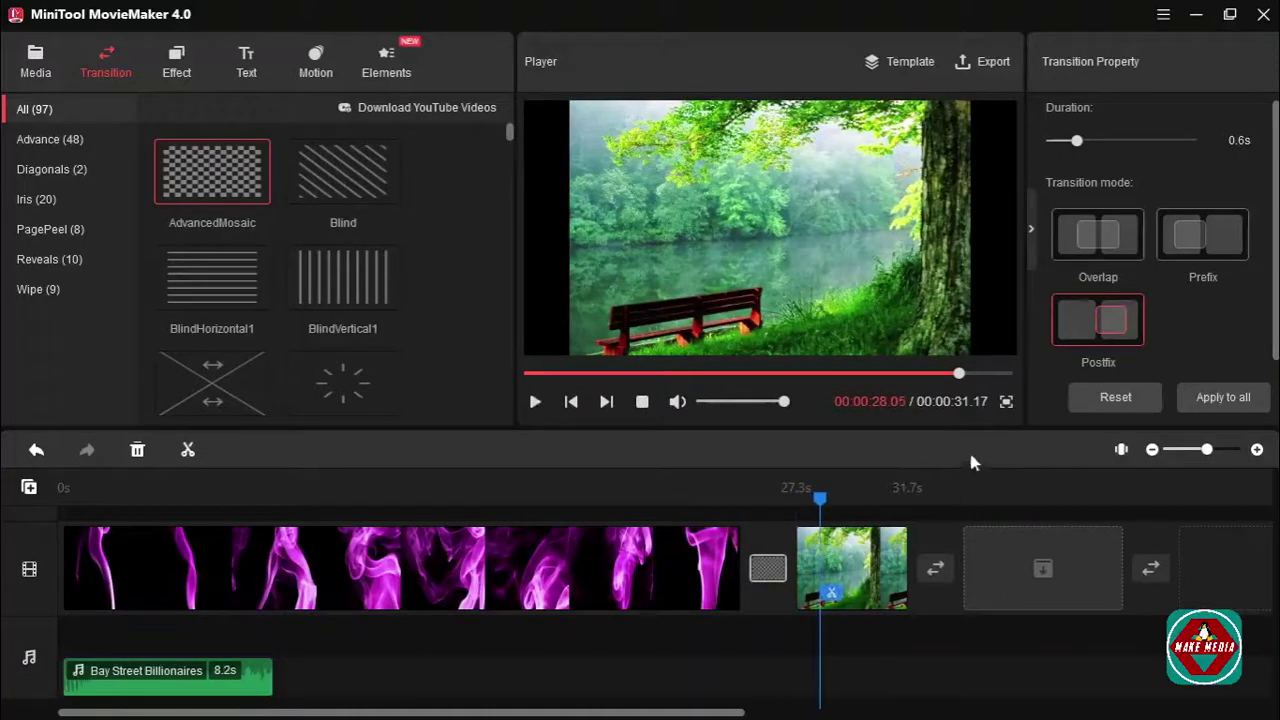
Step: Reset the mosaic transition and replace it with BowTieVertical between the smoke clip and the nature picture, playing across the join
click(1116, 397)
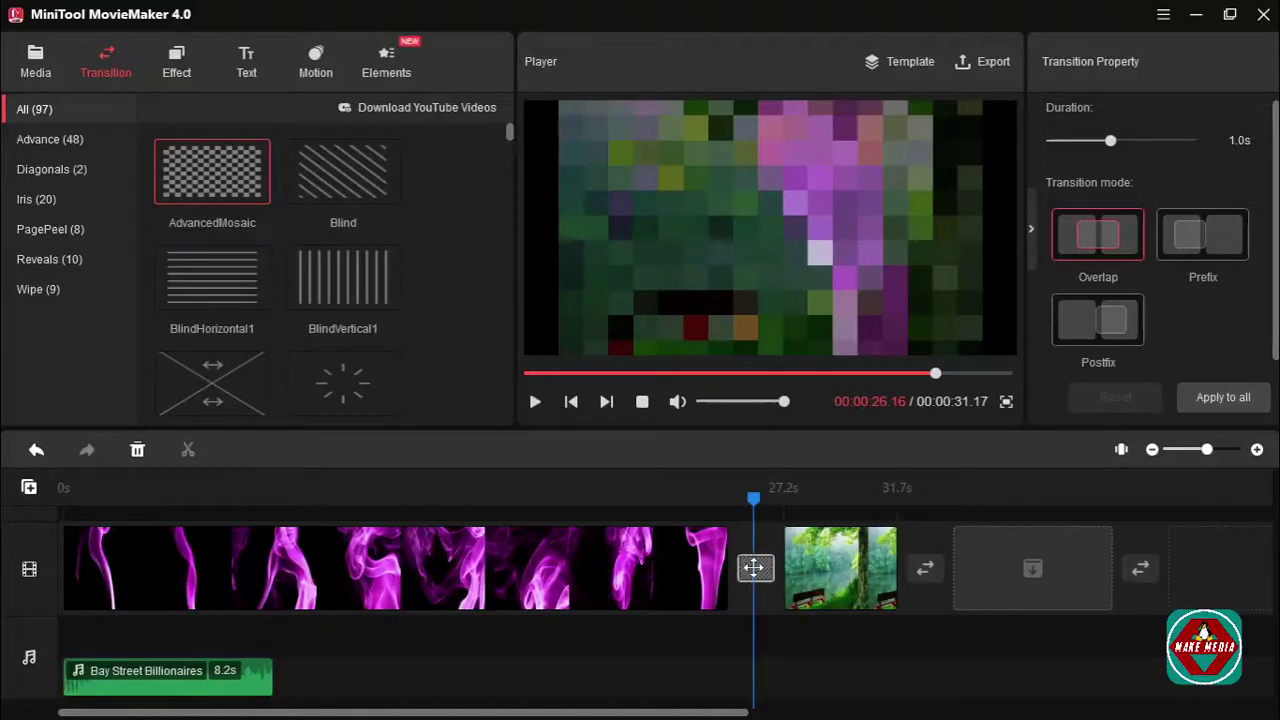
key(Delete)
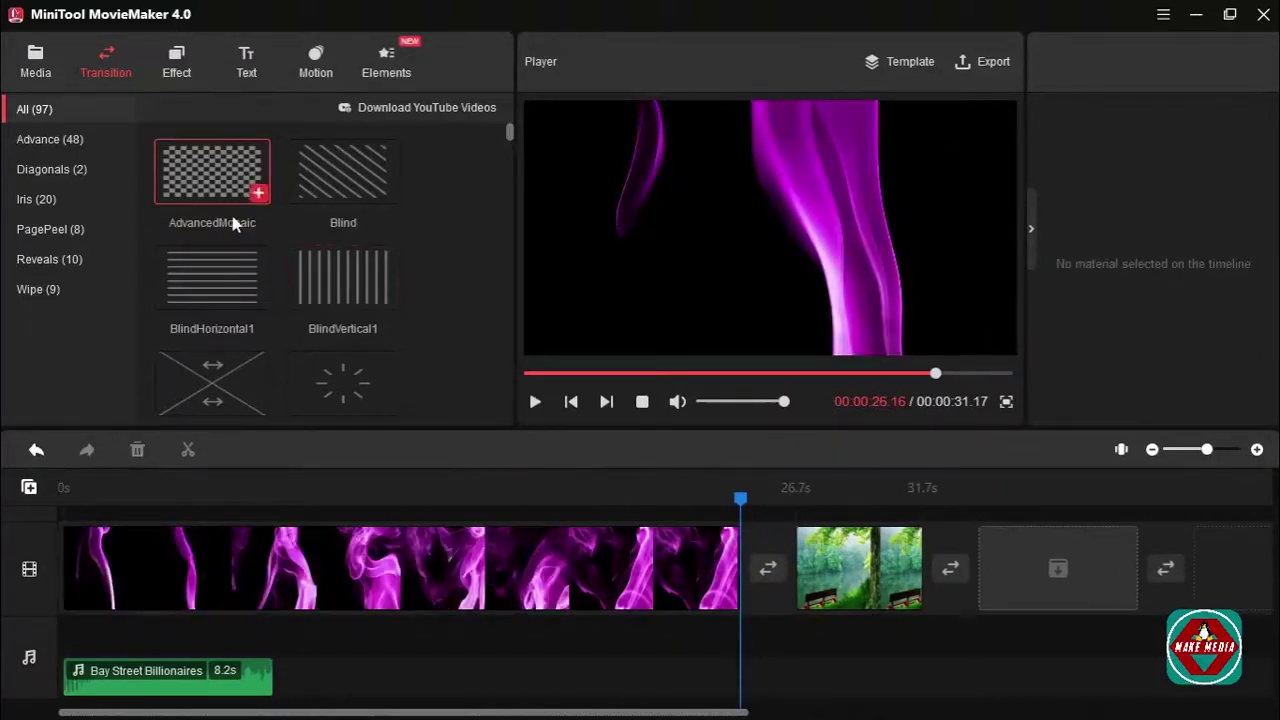
mouse_move(245, 282)
scroll(245, 282, down, 2)
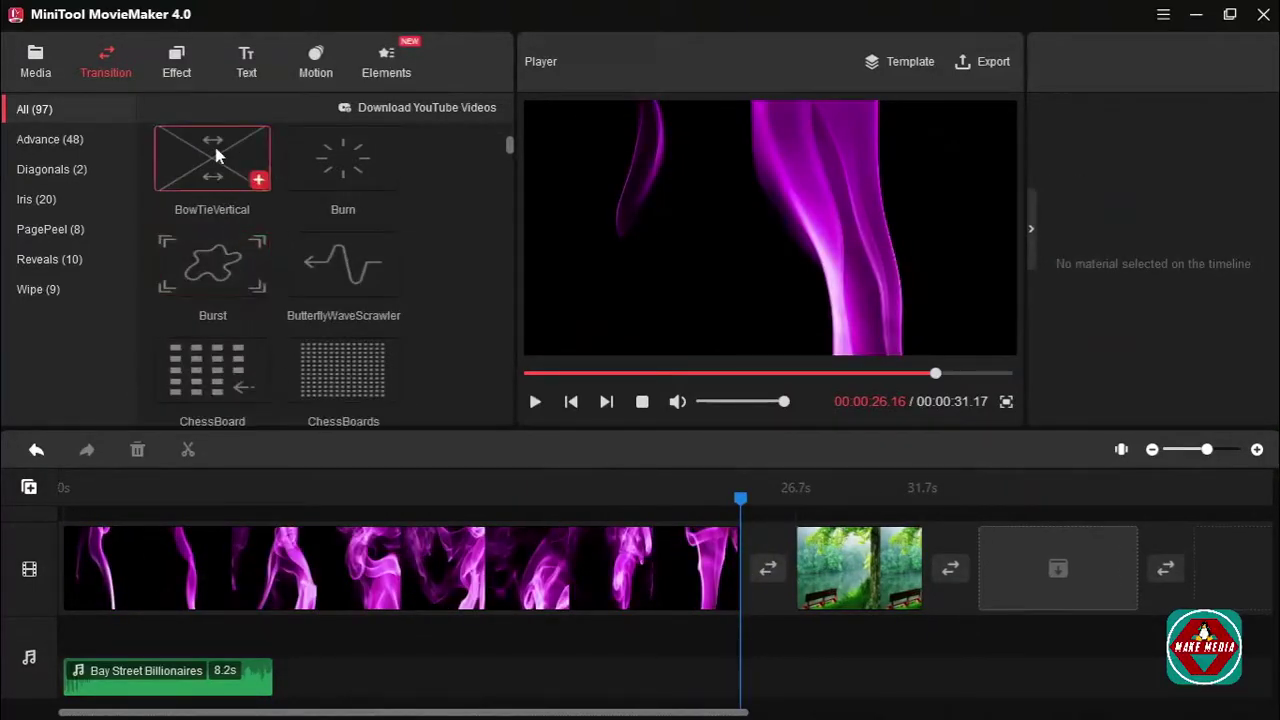
mouse_move(213, 145)
mouse_down()
mouse_move(672, 455)
mouse_move(775, 577)
mouse_move(762, 568)
mouse_up()
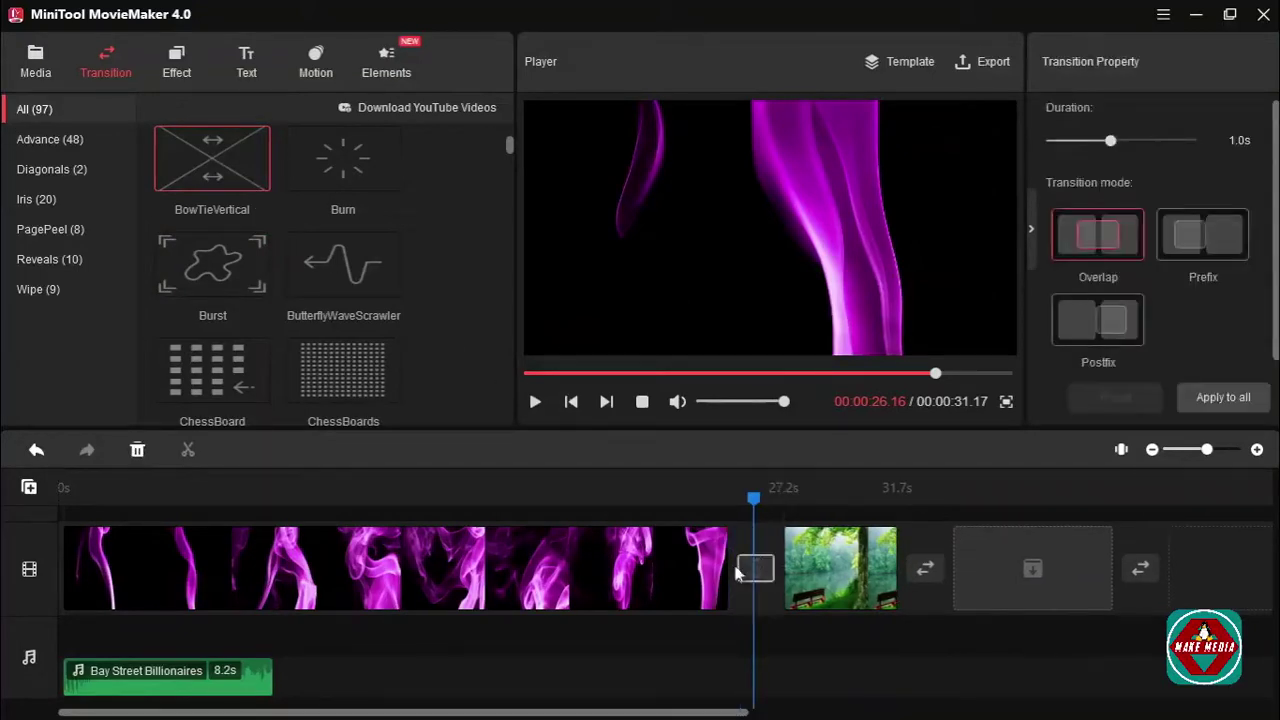
drag(752, 513, 686, 495)
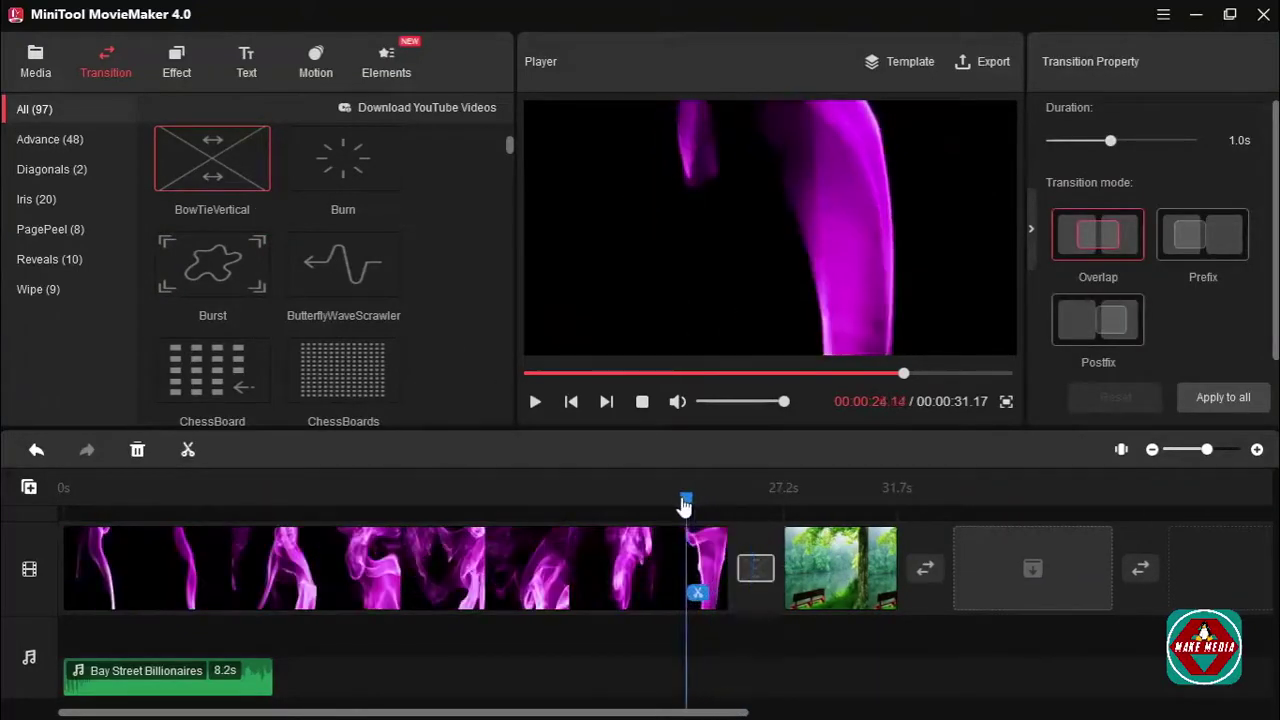
key(space)
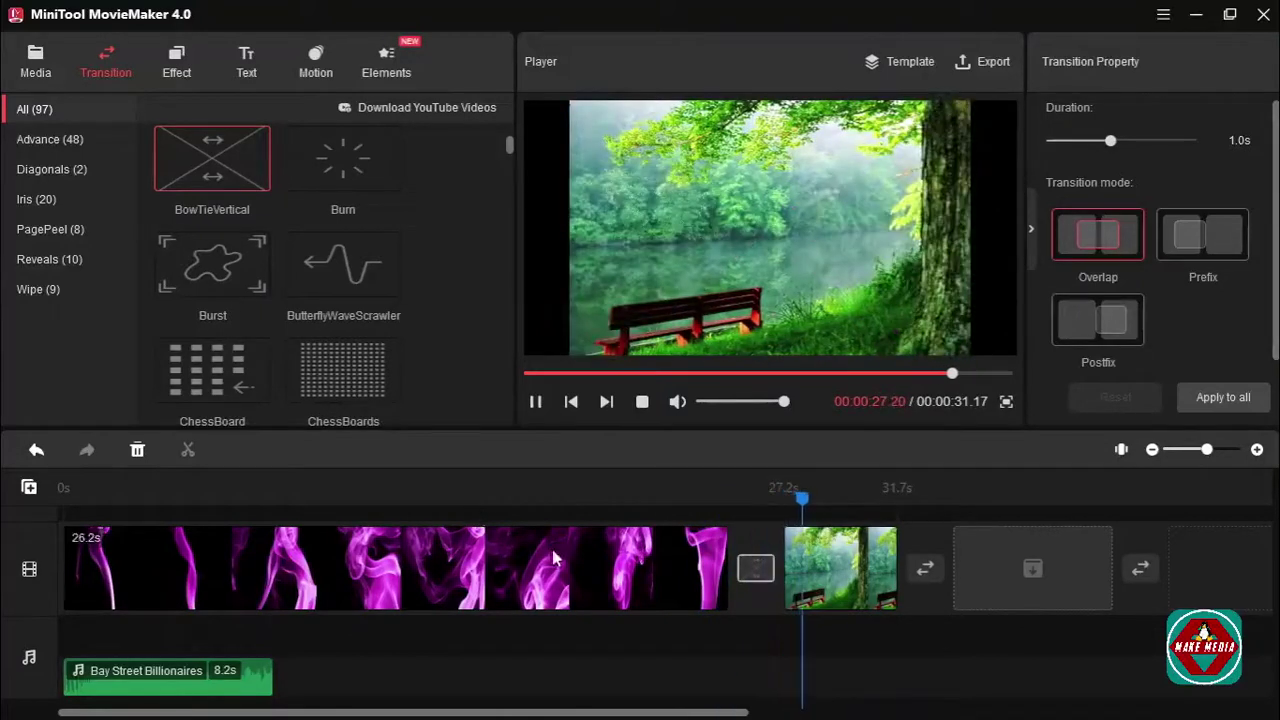
Step: Browse all transitions and the Advance, Diagonals, Iris, PagePeel, Reveals and Wipe categories
scroll(212, 293, down, 3)
scroll(200, 285, up, 3)
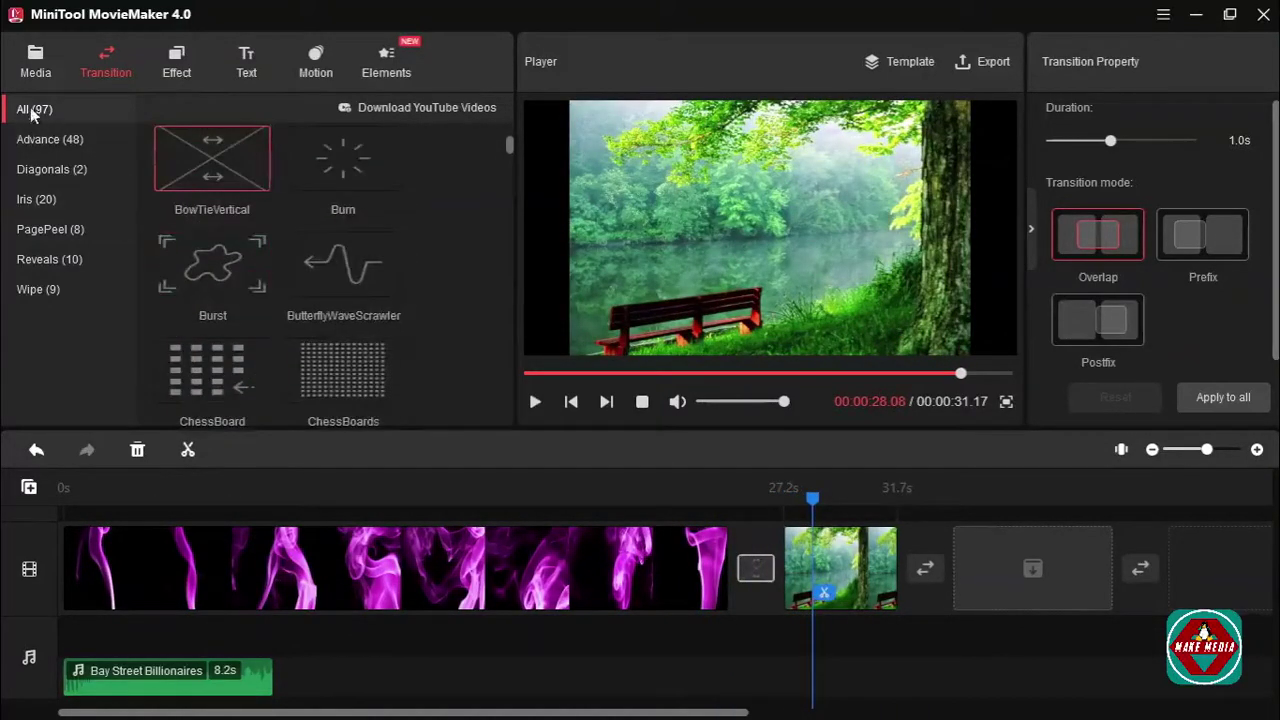
scroll(229, 252, down, 5)
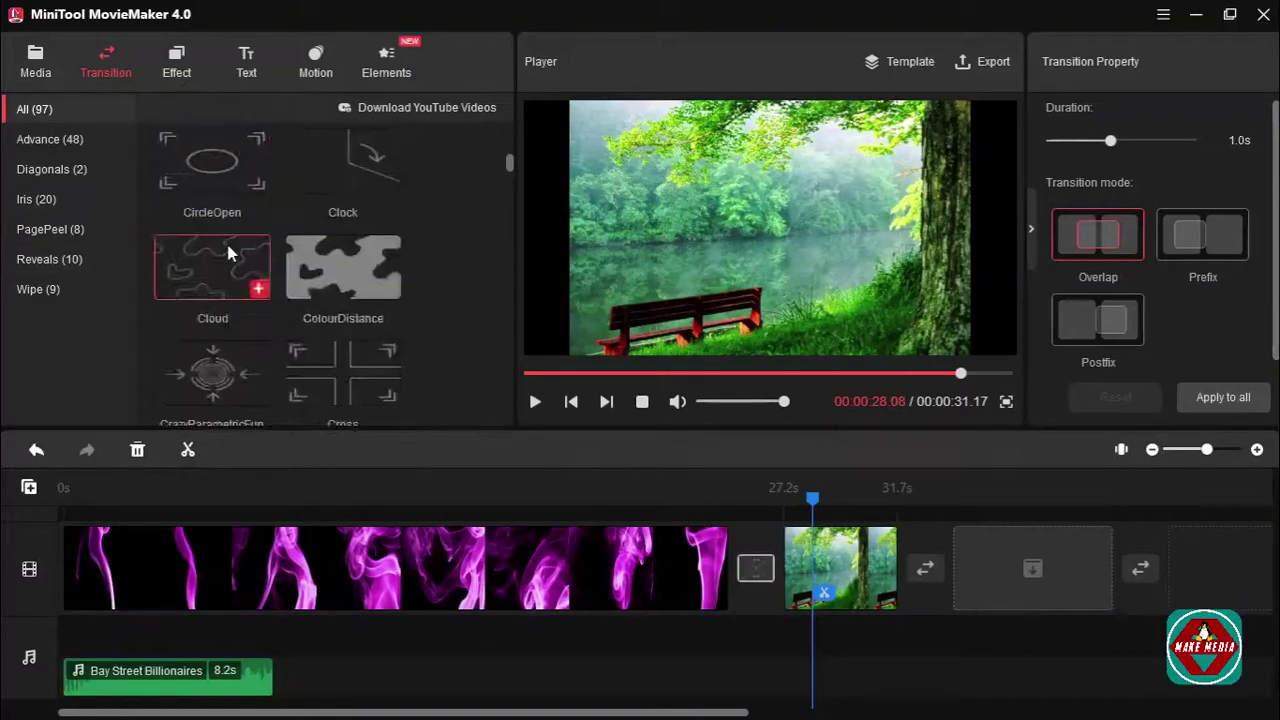
scroll(229, 253, up, 3)
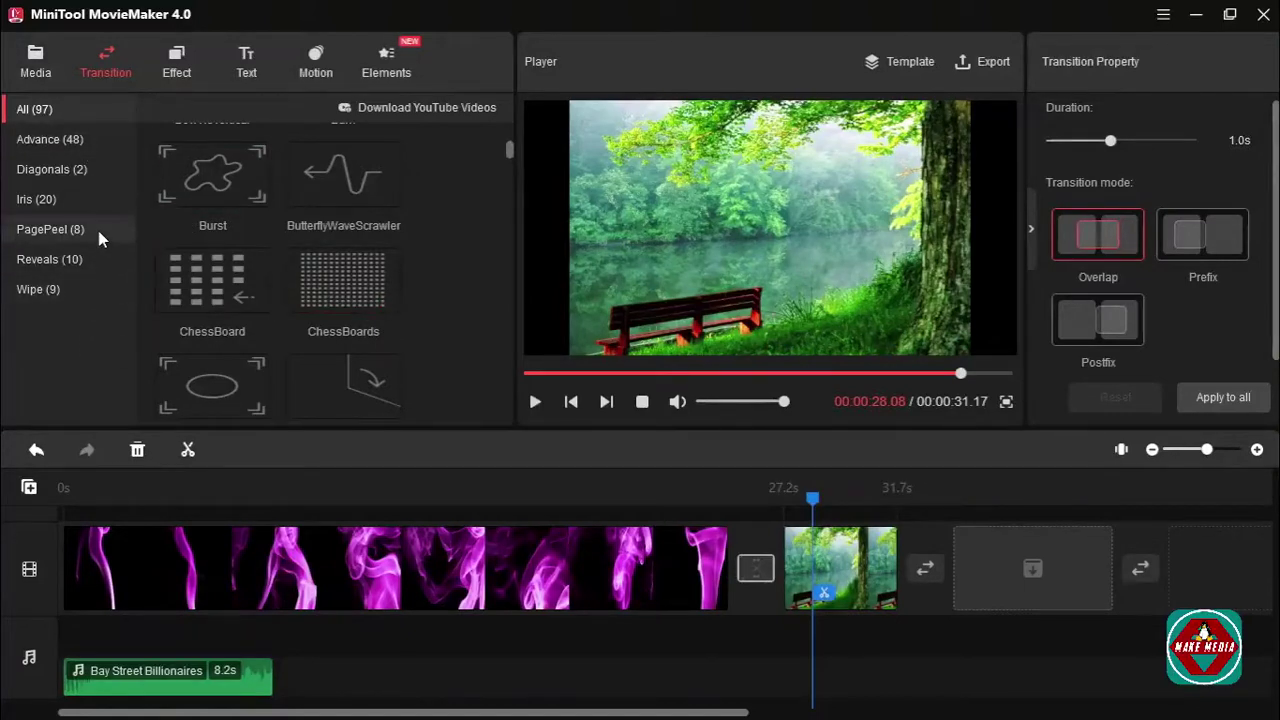
click(55, 140)
click(57, 165)
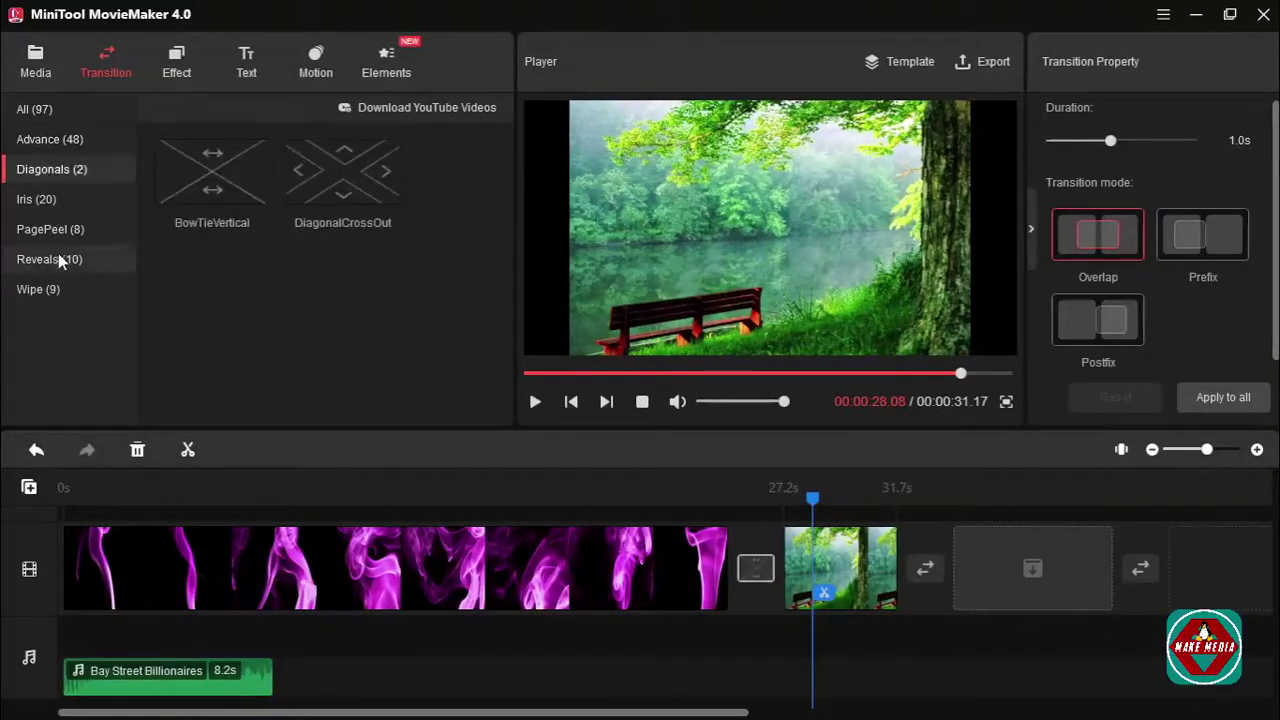
click(43, 202)
click(57, 236)
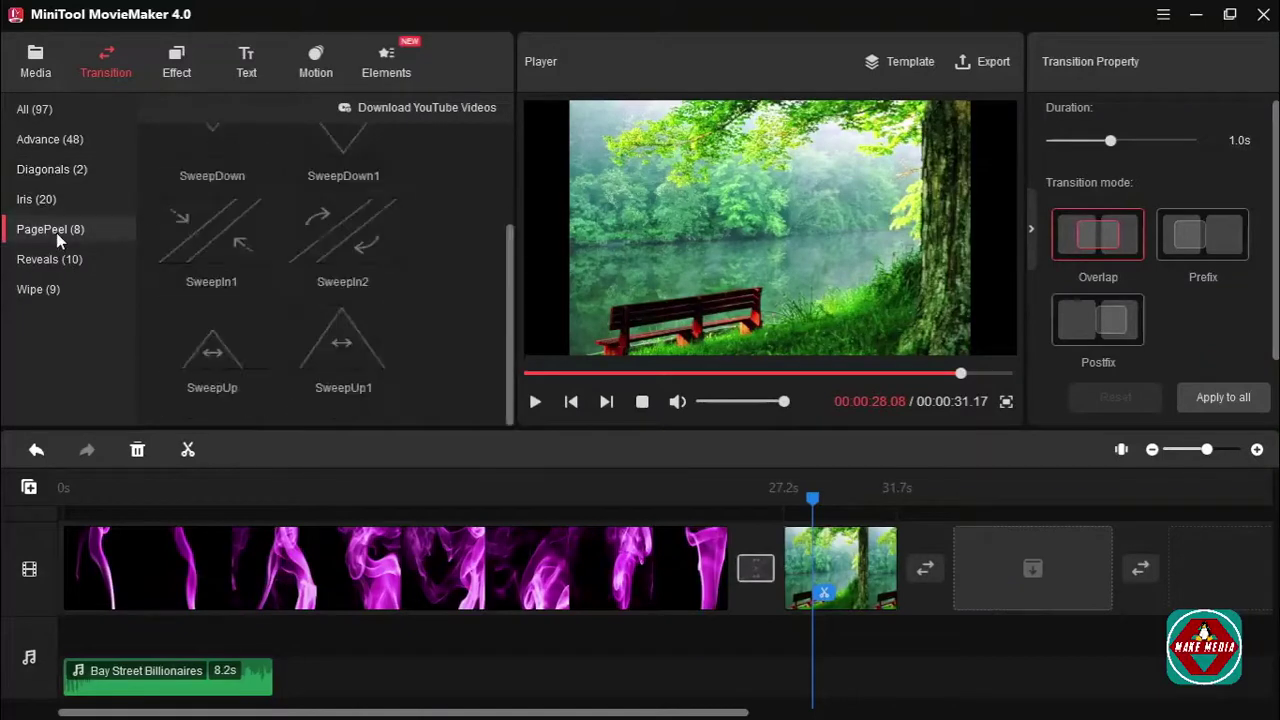
click(50, 260)
click(42, 289)
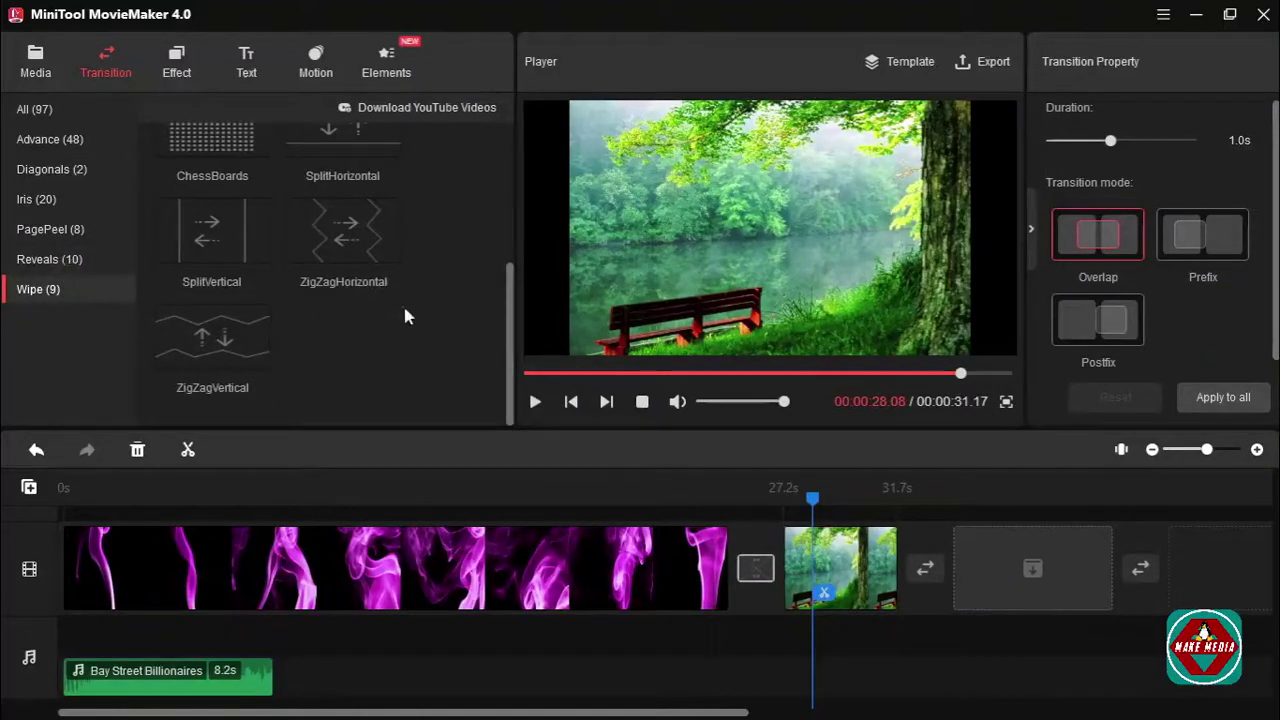
scroll(355, 257, up, 1)
scroll(346, 268, down, 1)
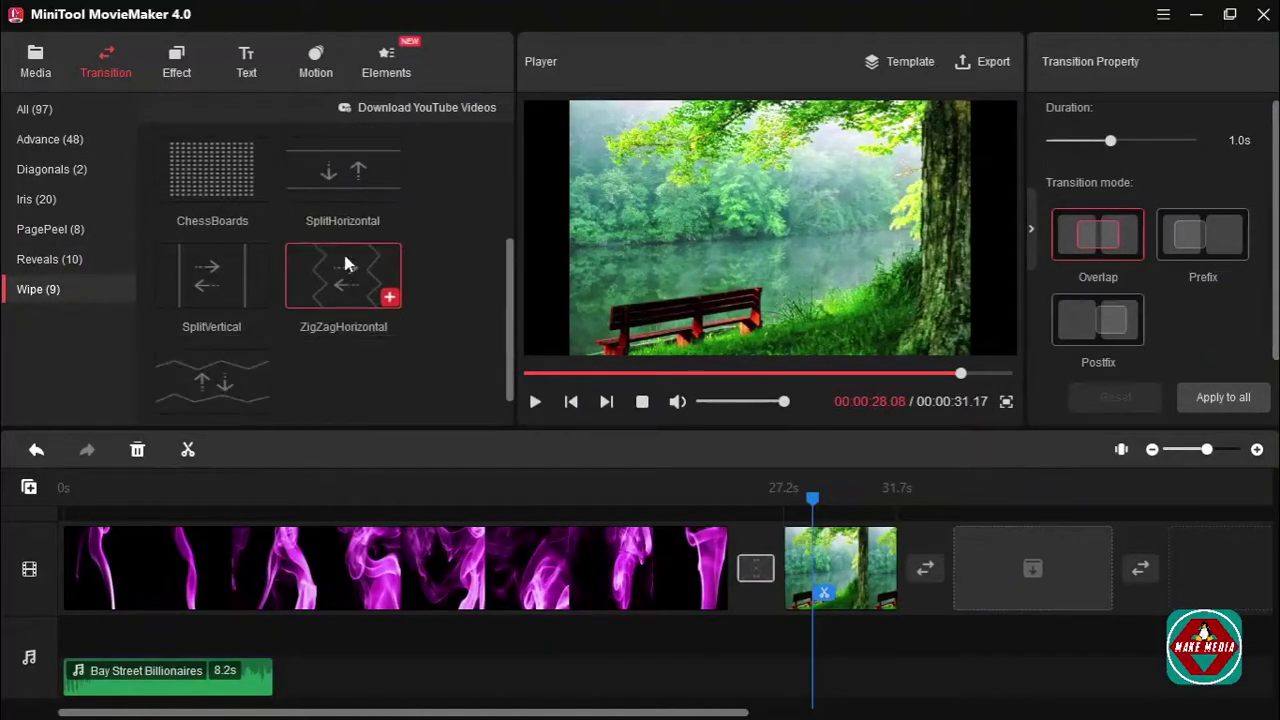
Step: Replace the BowTieVertical transition between the two clips with ZigZagHorizontal, and play across the join
key(Delete)
drag(745, 575, 766, 570)
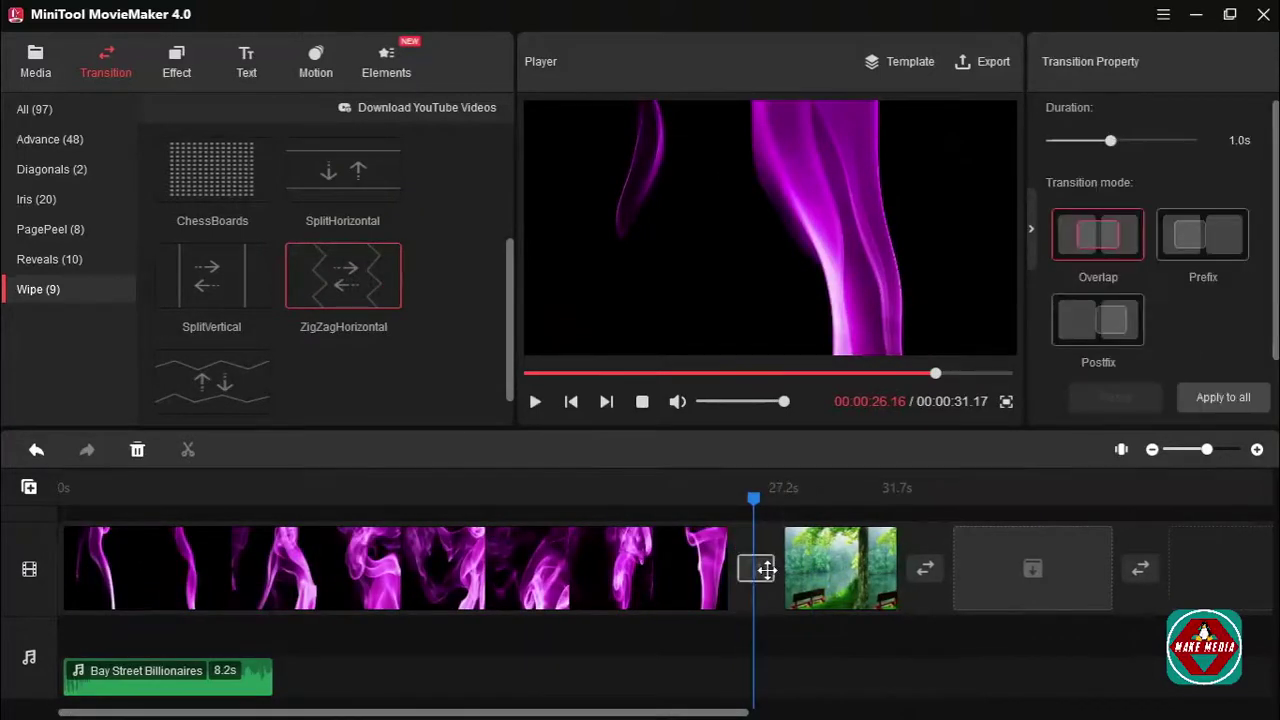
drag(736, 503, 710, 500)
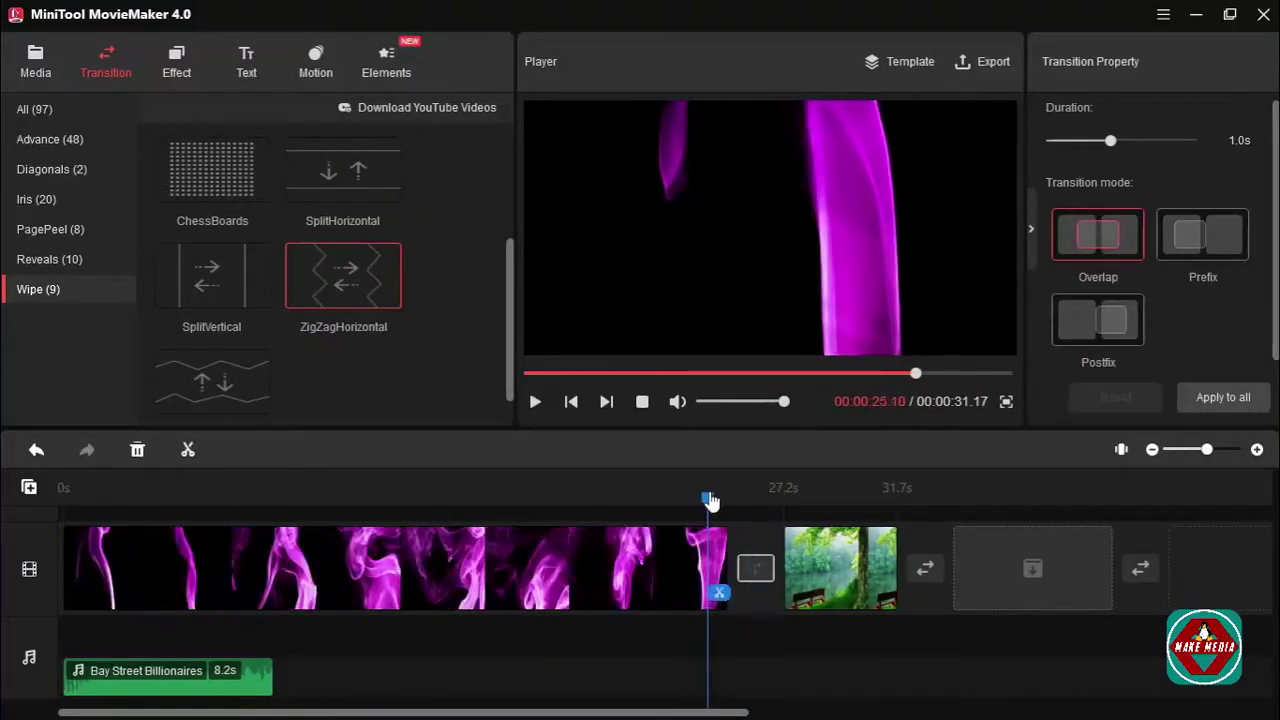
key(space)
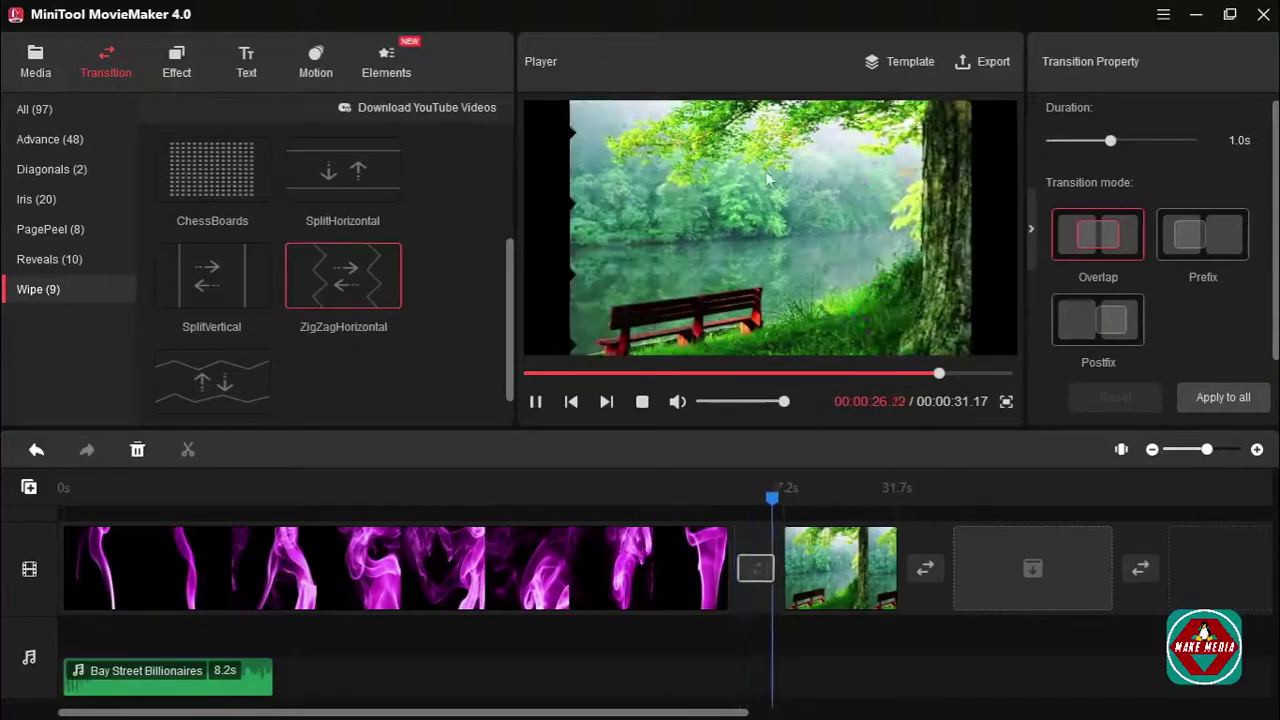
Step: Replace the ZigZagHorizontal transition between the smoke clip and the nature picture with SweepDown from the PagePeel category
click(758, 571)
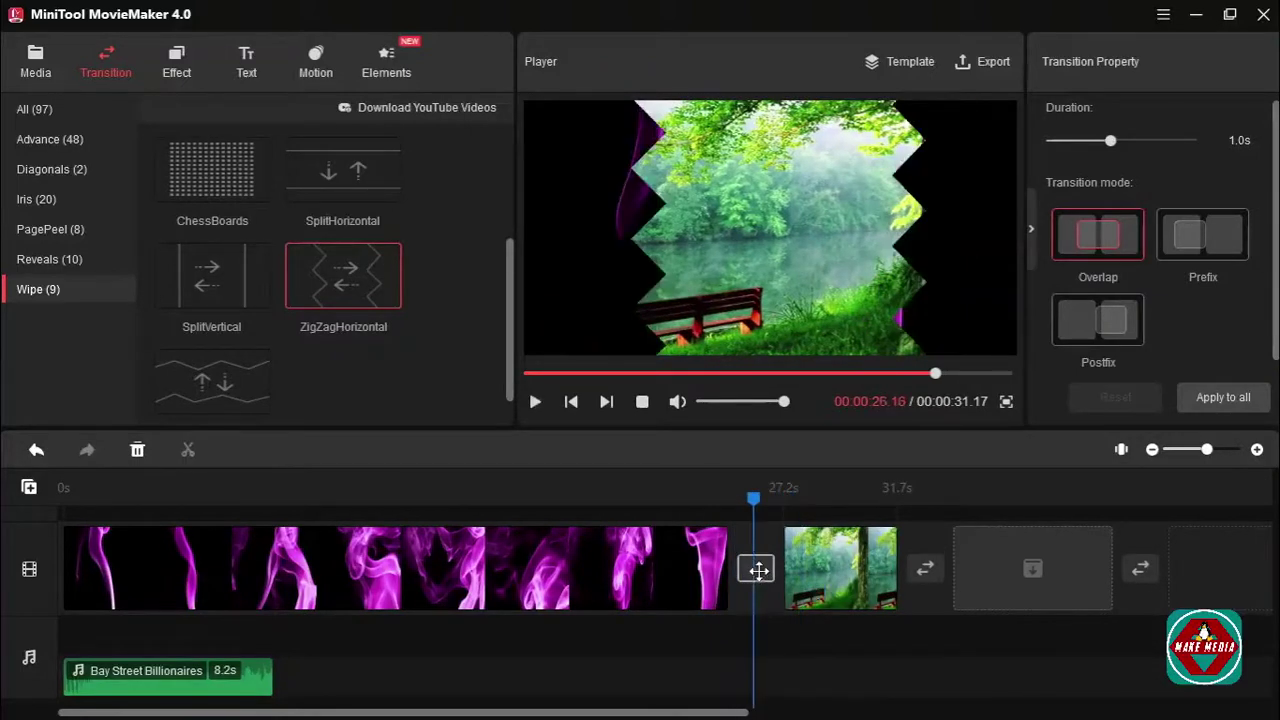
key(Delete)
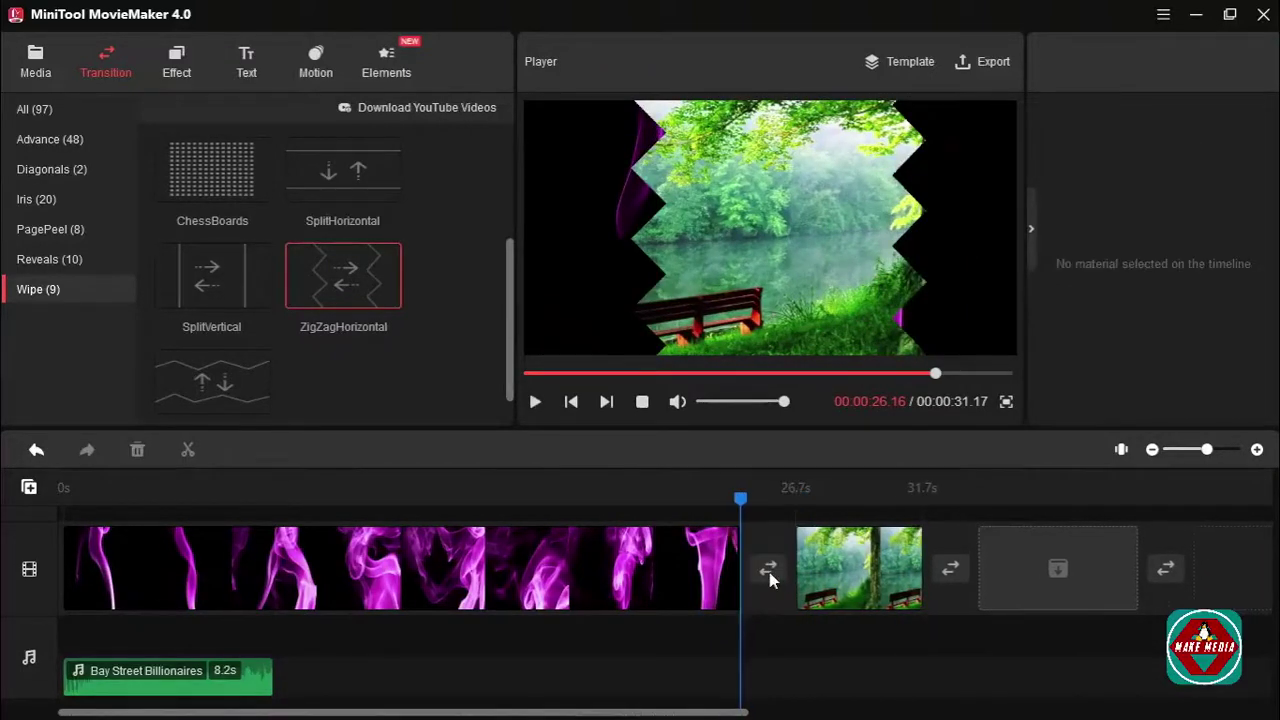
click(70, 240)
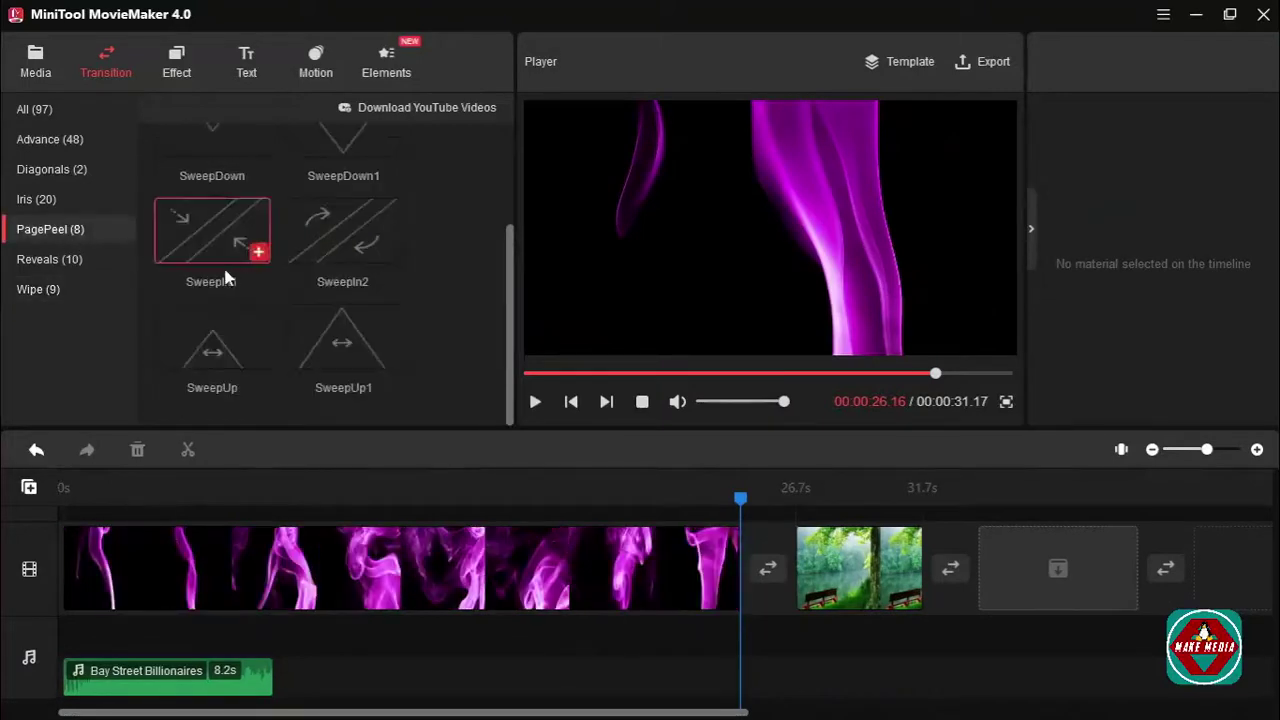
scroll(221, 263, up, 3)
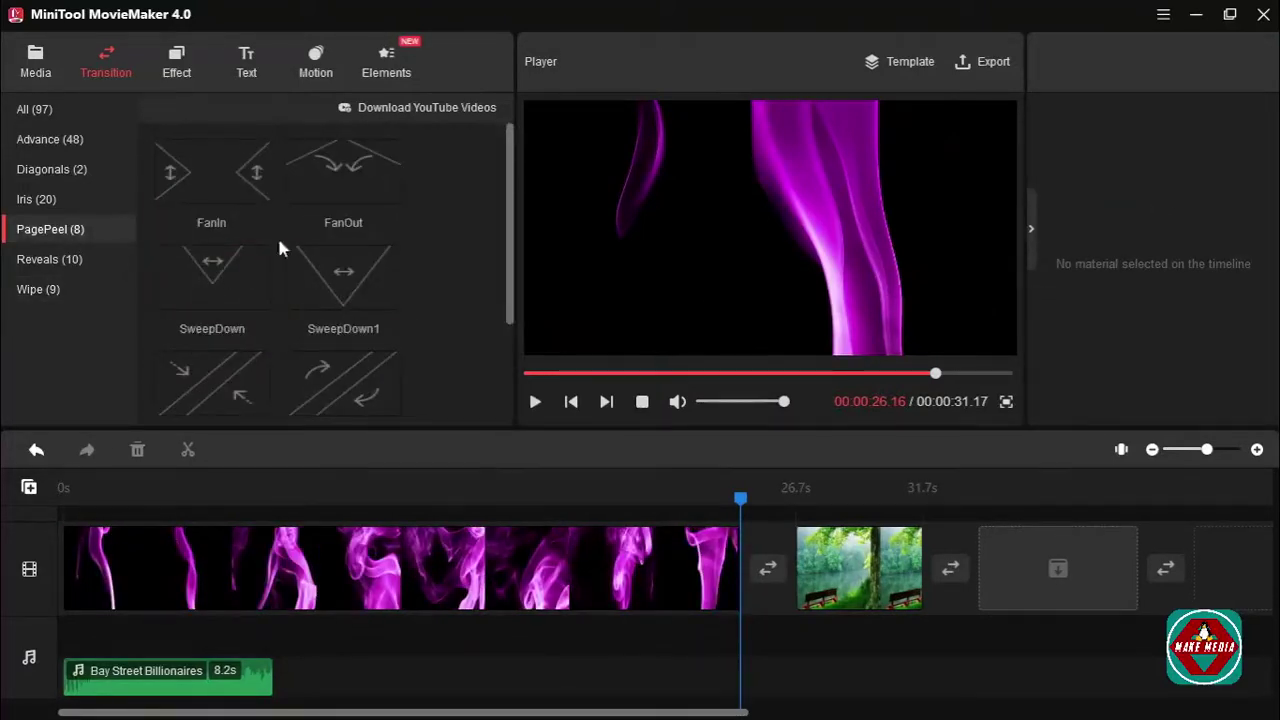
drag(212, 268, 834, 650)
drag(776, 575, 768, 570)
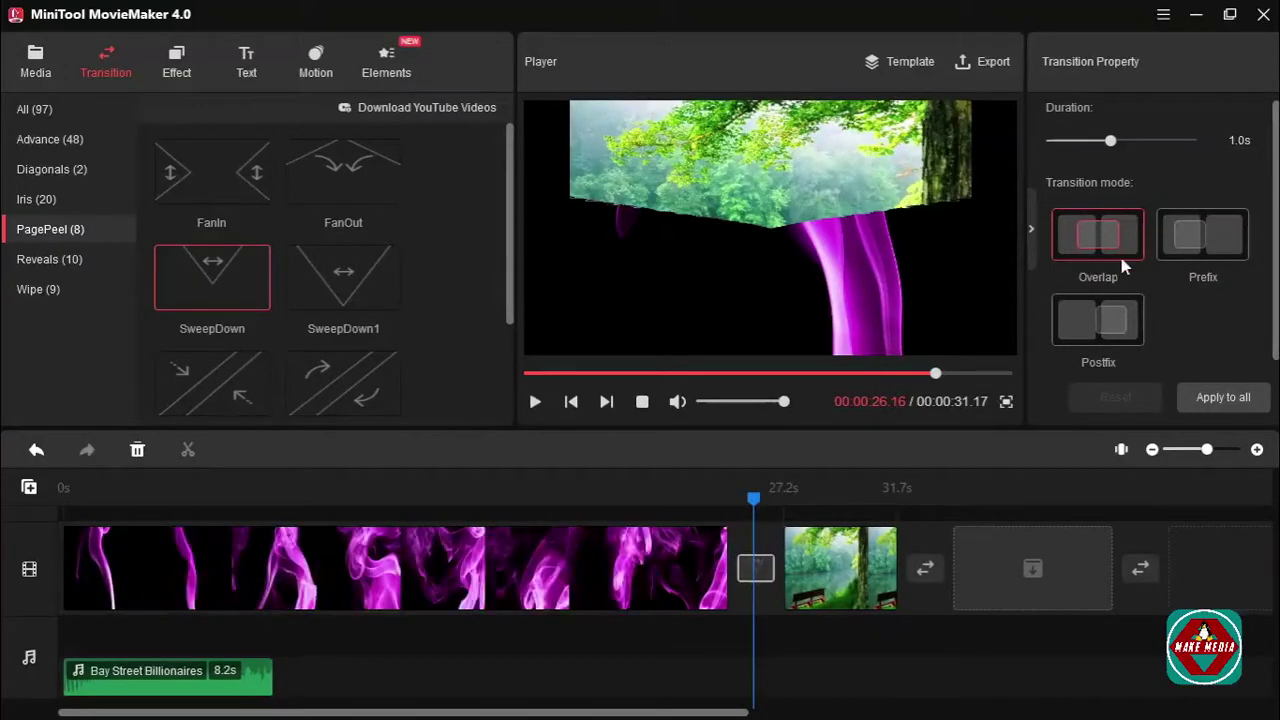
Step: Play the SweepDown transition, shorten its duration to 0.3 s and play across the join again
drag(754, 499, 706, 499)
key(space)
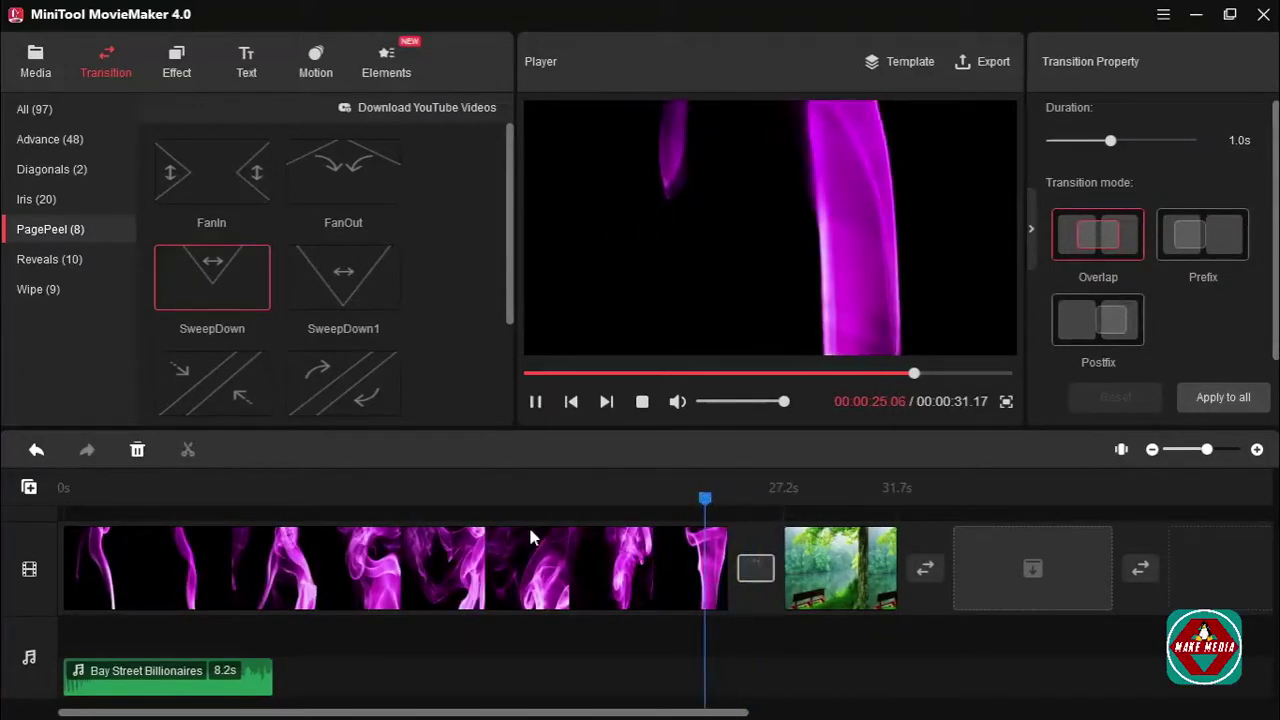
click(1111, 141)
drag(1153, 141, 1032, 144)
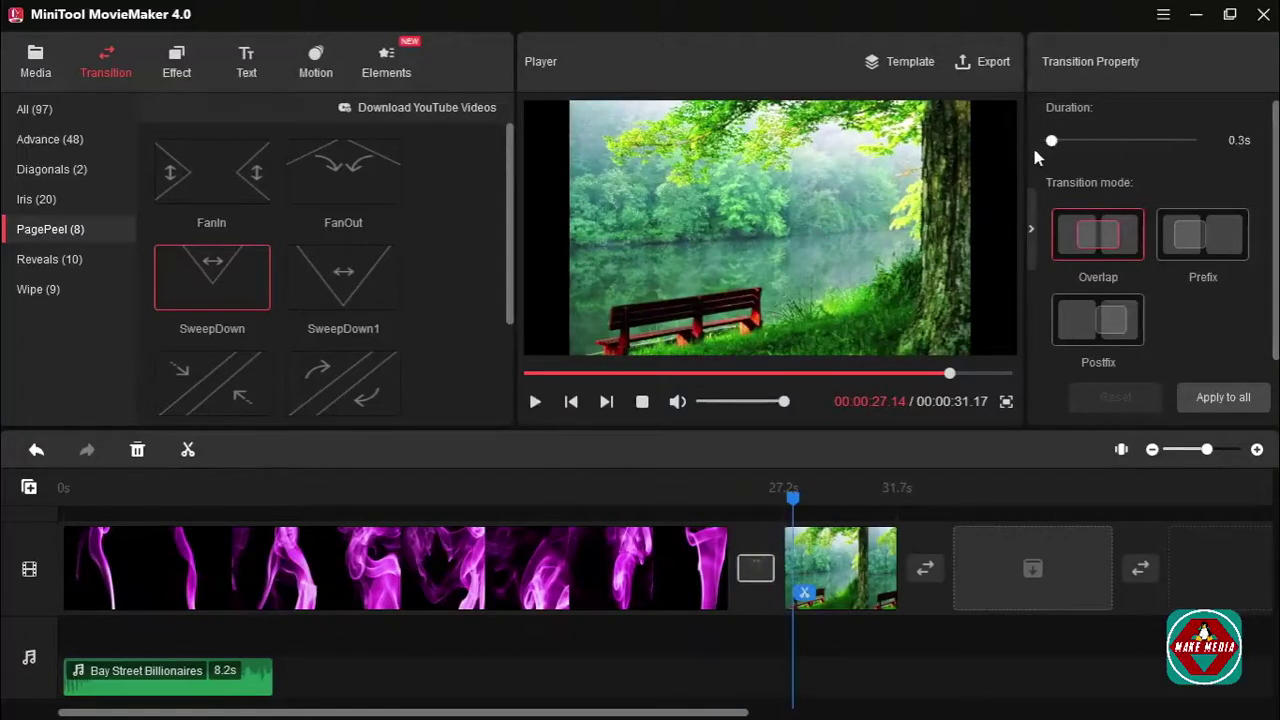
drag(756, 499, 680, 499)
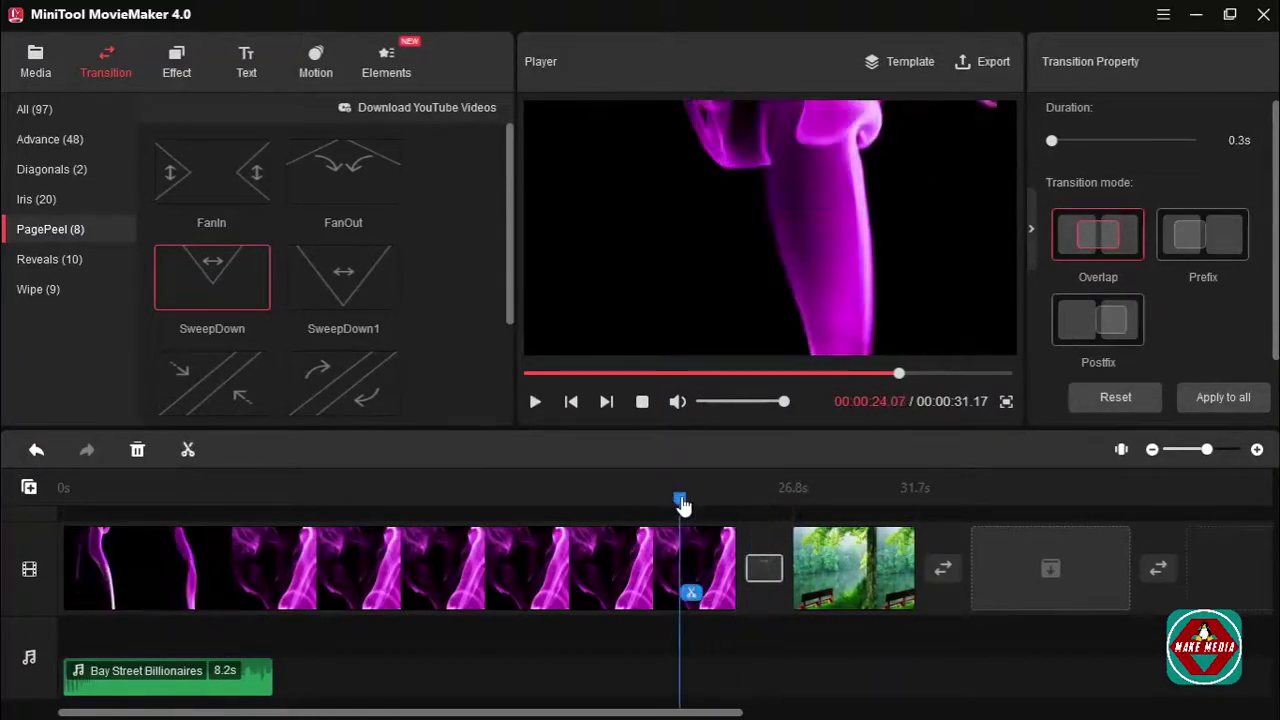
key(space)
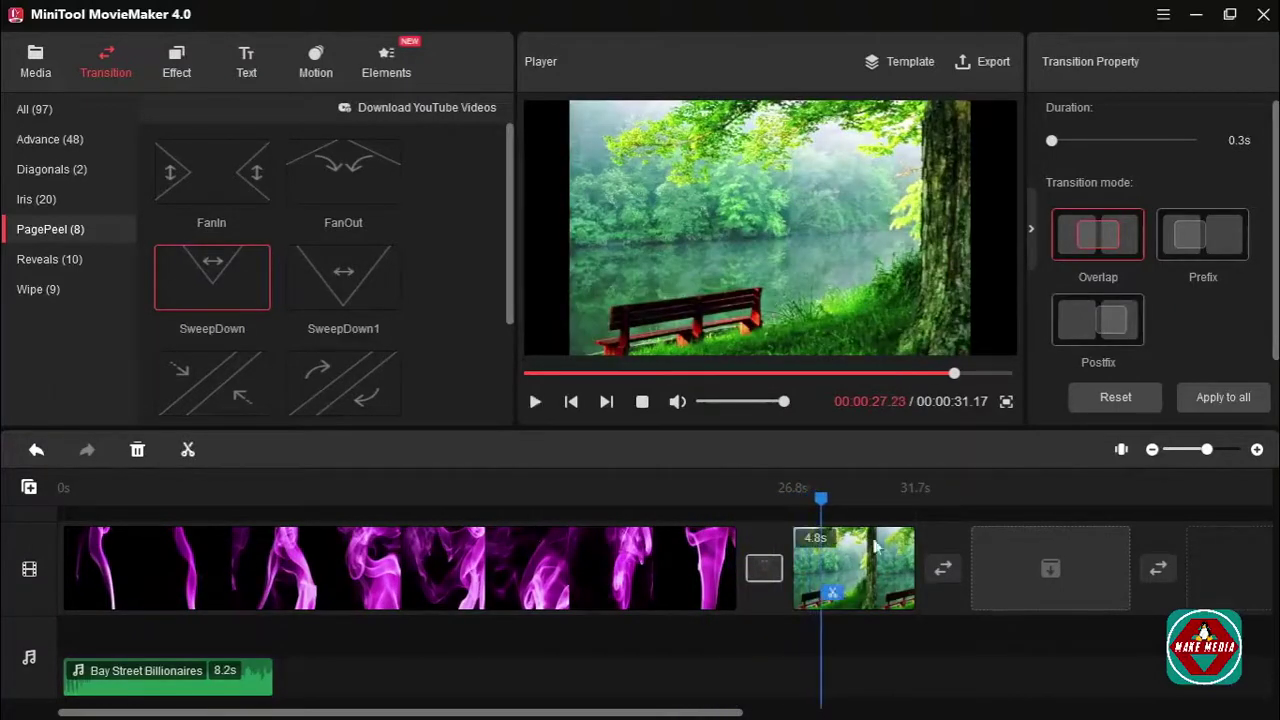
Step: Delete the SweepDown transition between the smoke clip and the nature picture
click(765, 567)
key(Delete)
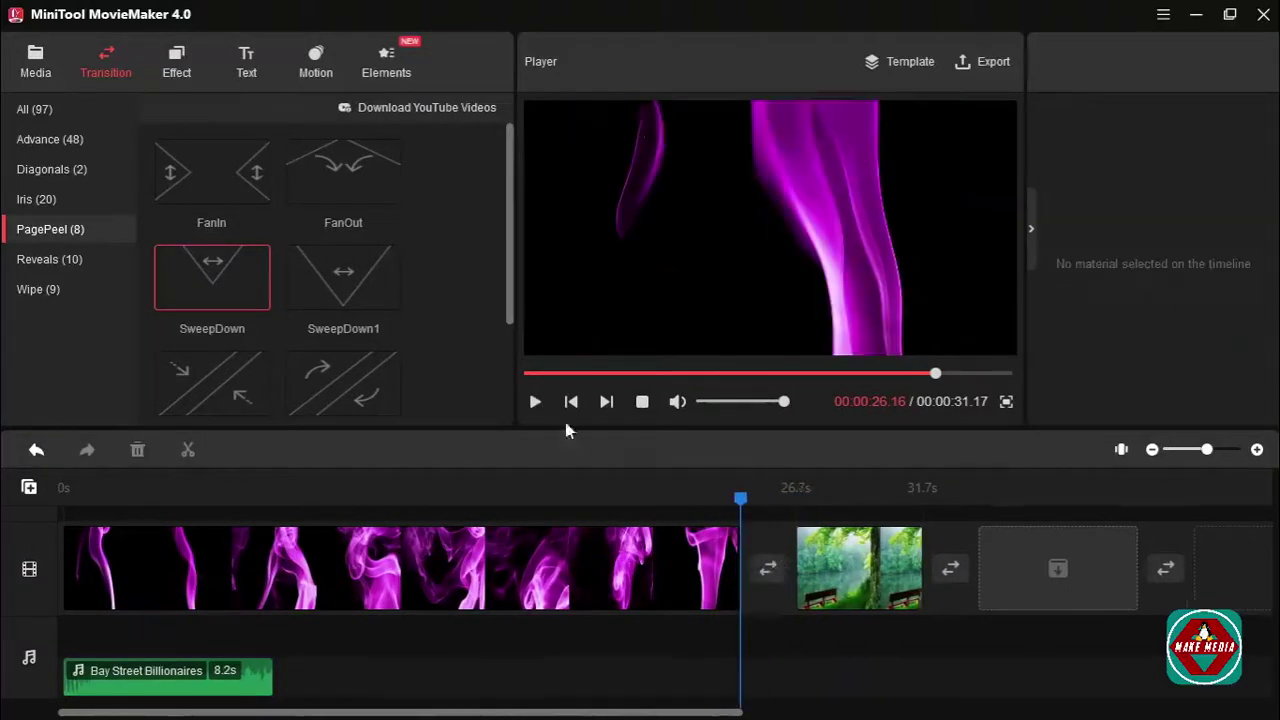
mouse_move(192, 385)
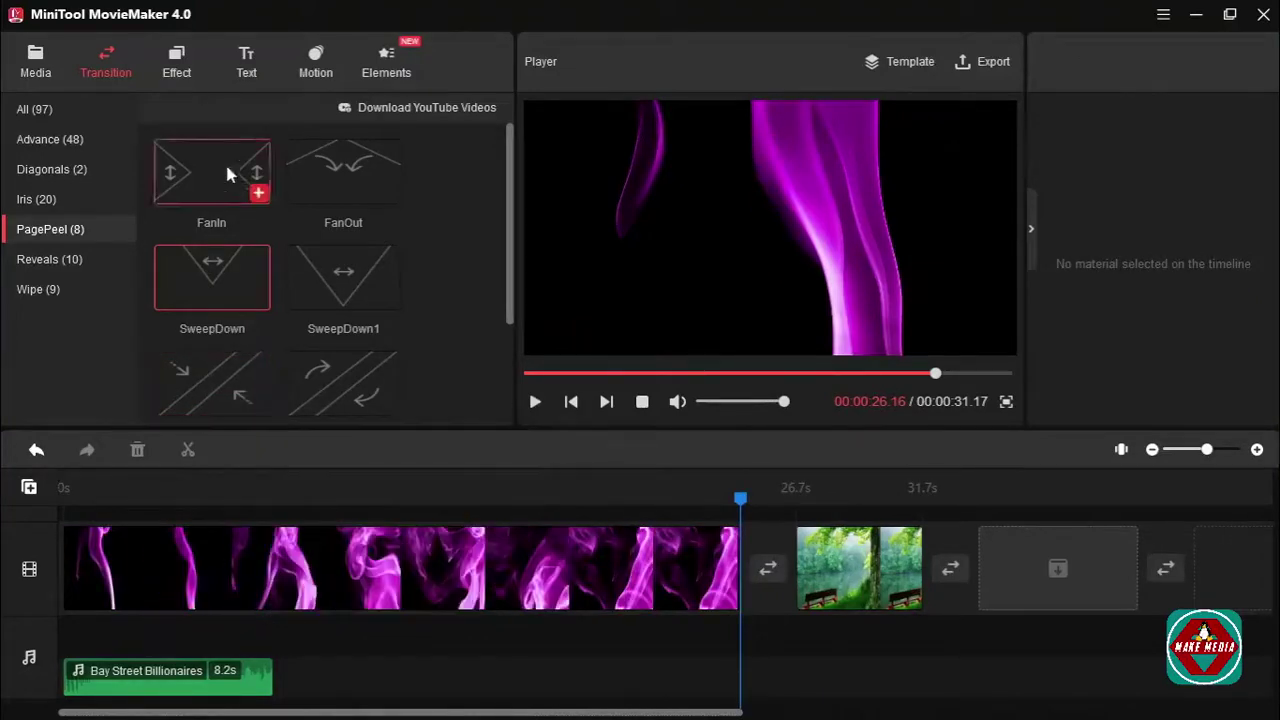
Step: Apply the OldFilm effect from the Artistic category to the smoke clip, try a contrast of -67.7 and reset it
click(177, 60)
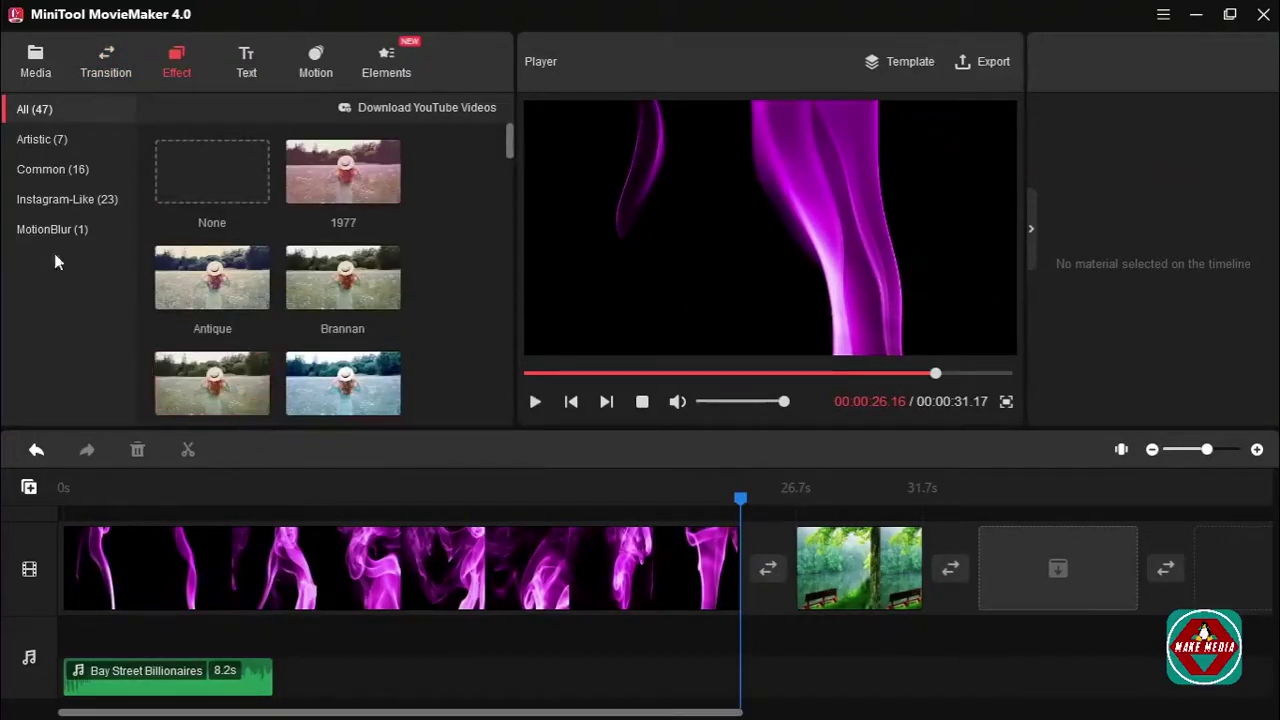
scroll(192, 279, down, 3)
scroll(192, 279, up, 3)
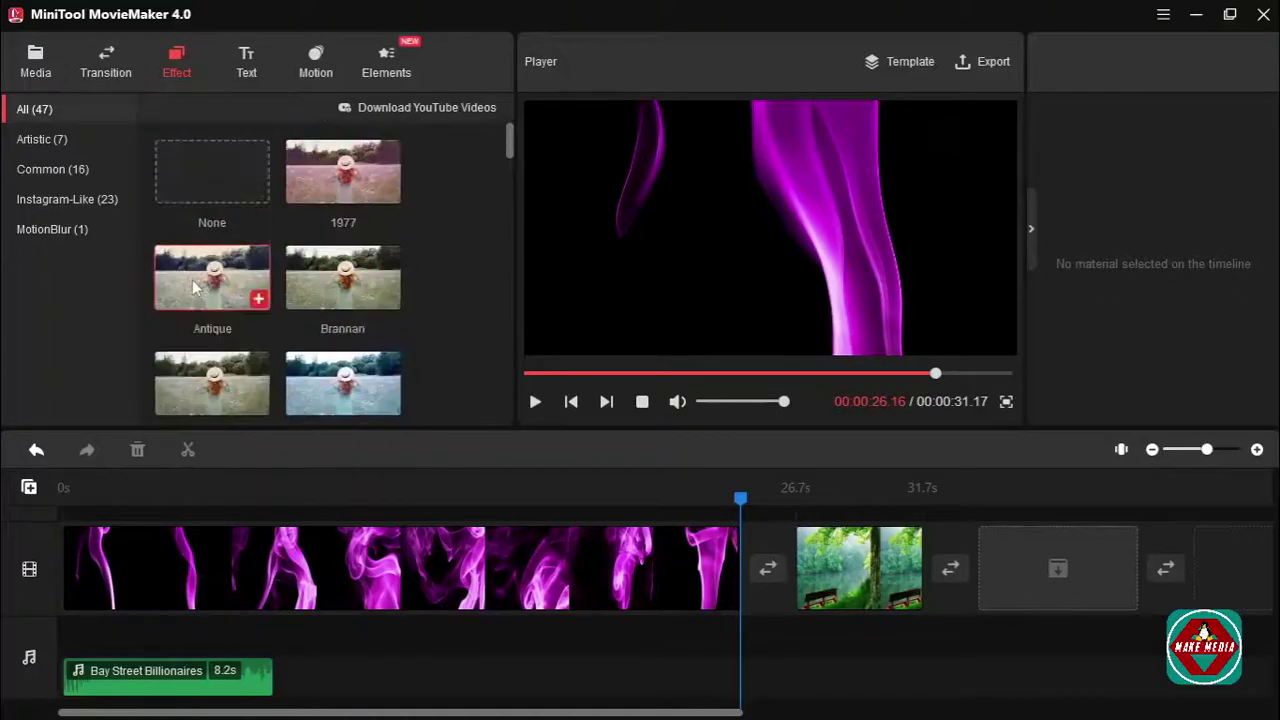
click(60, 145)
click(40, 112)
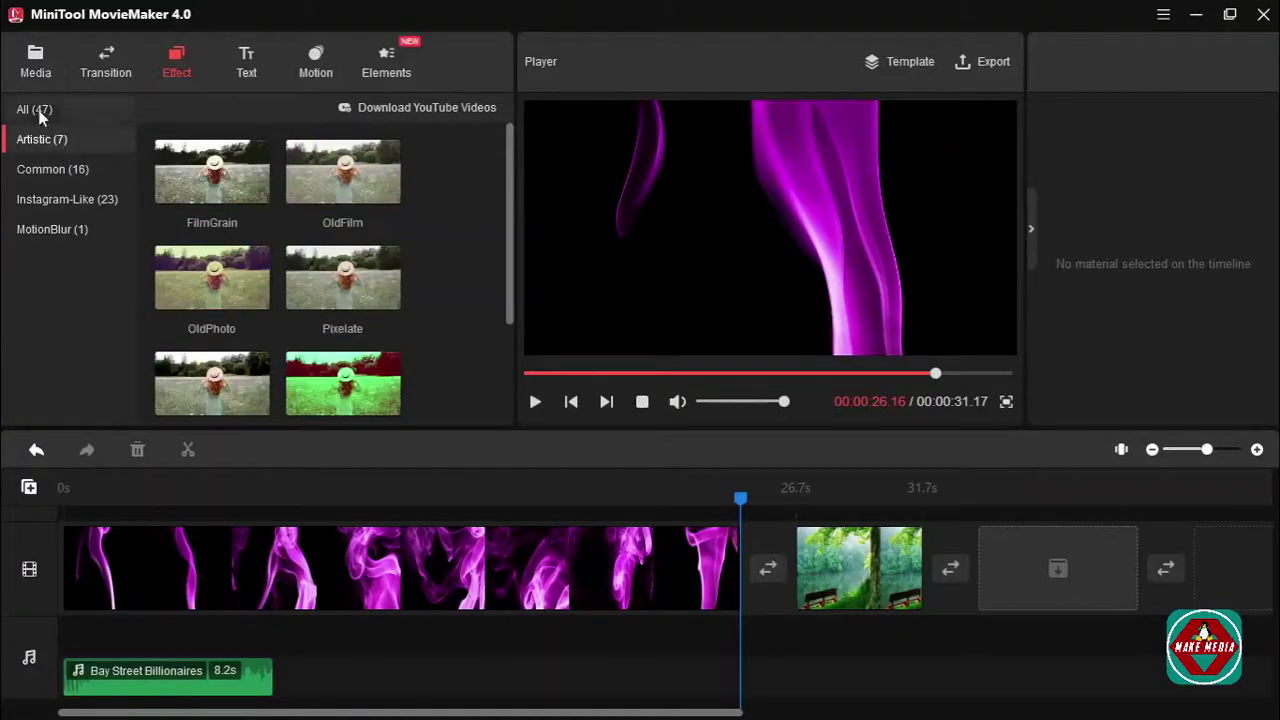
click(50, 140)
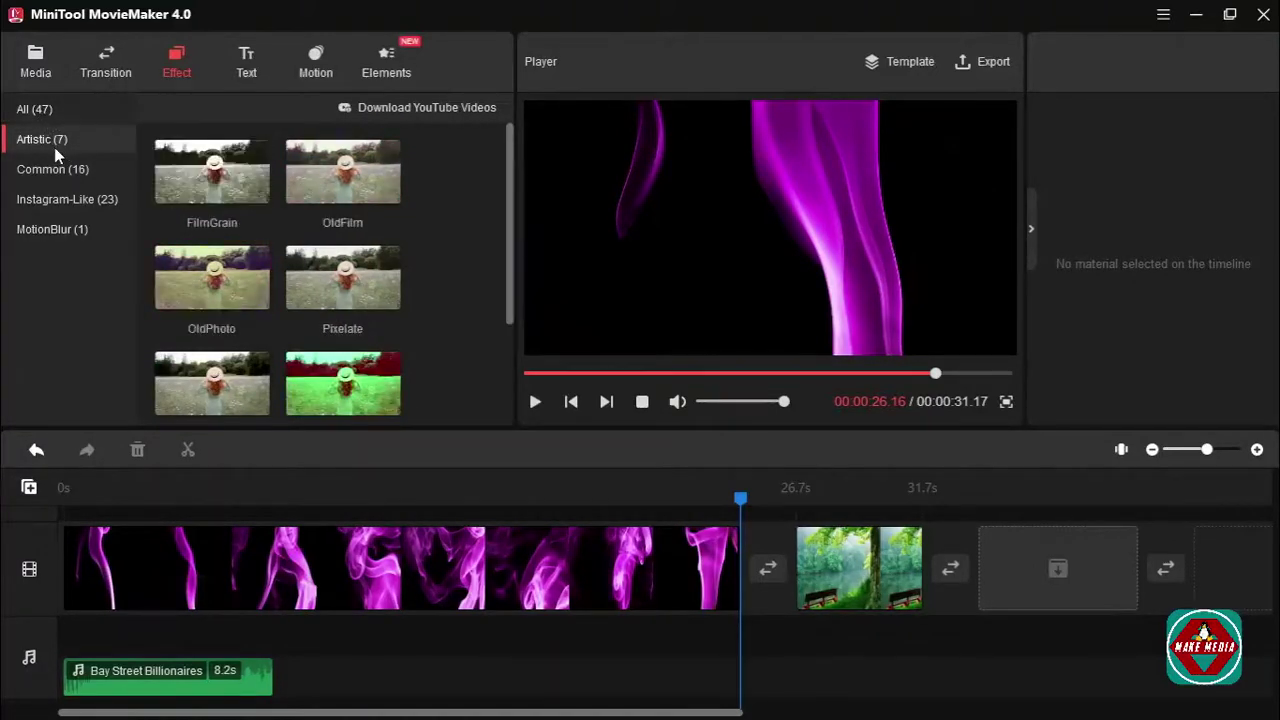
drag(338, 172, 496, 570)
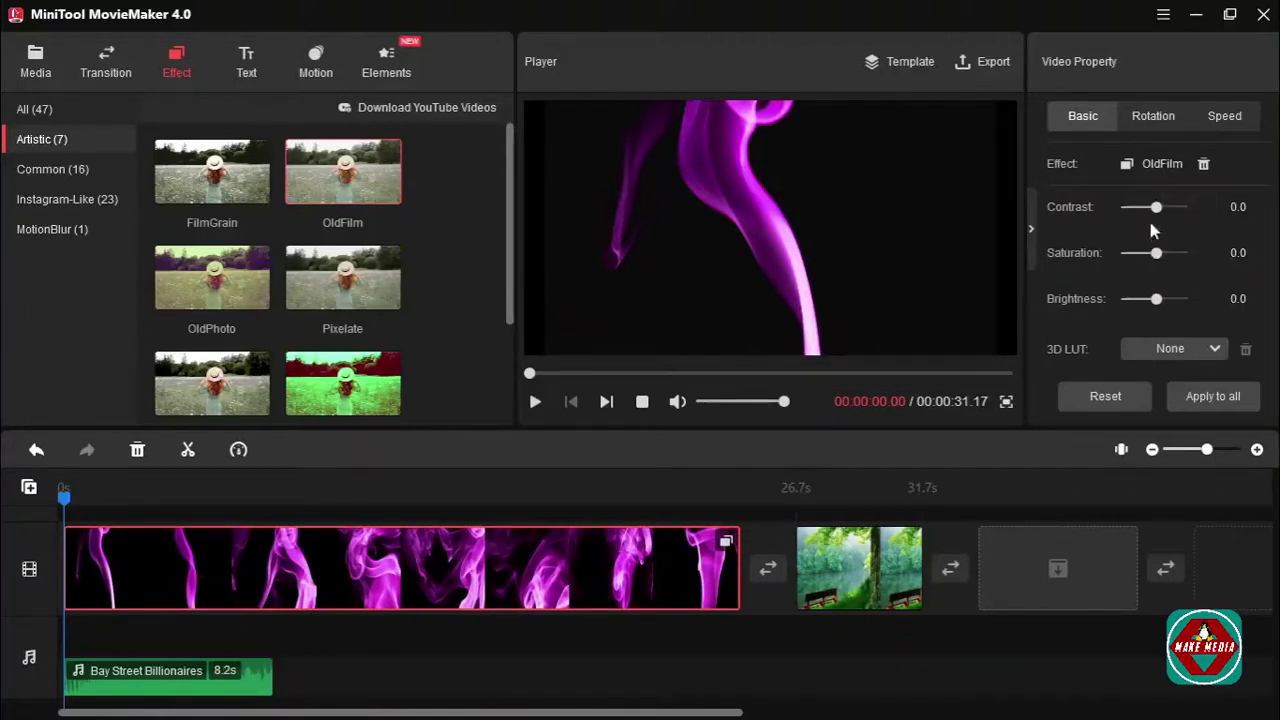
drag(1155, 208, 1136, 208)
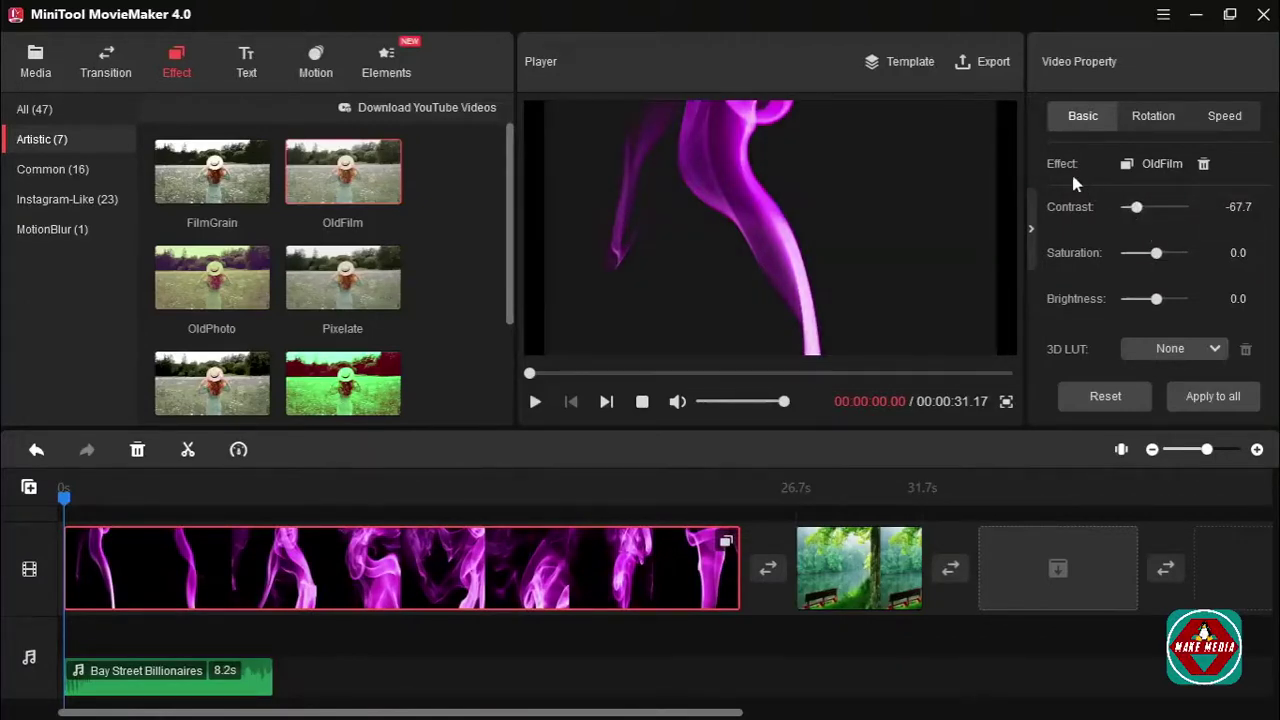
click(1095, 400)
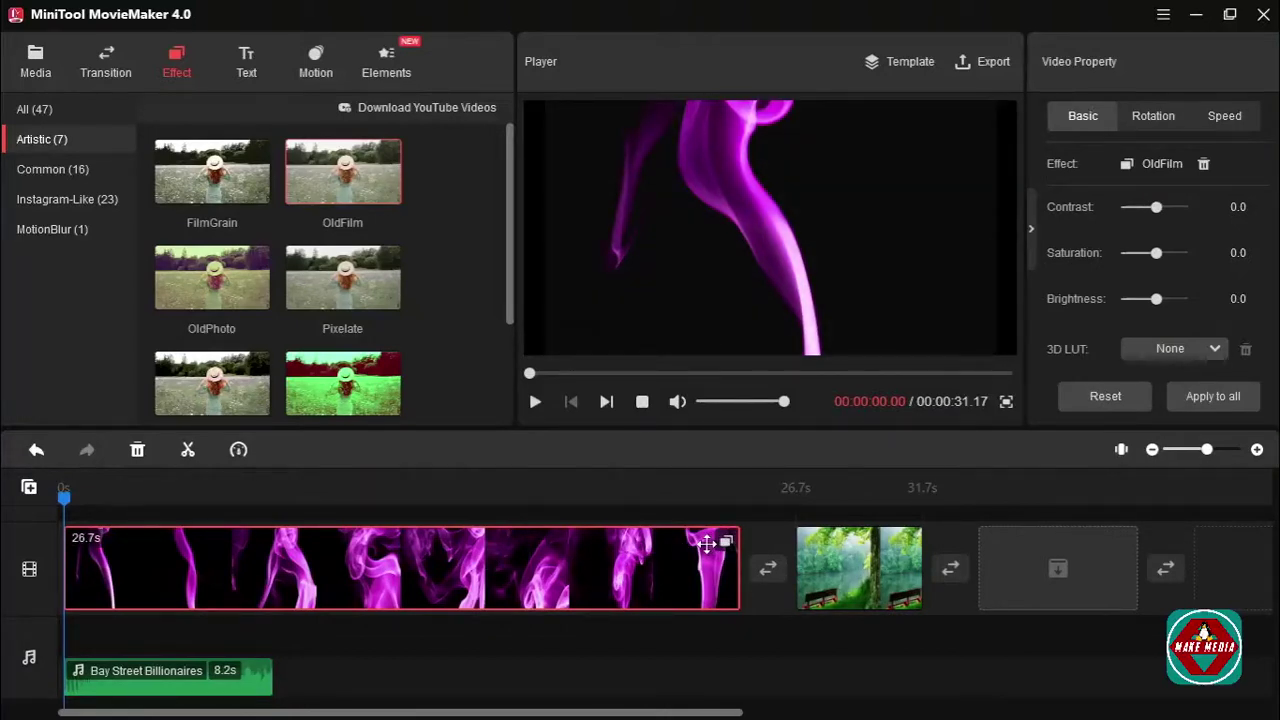
Step: Replace the smoke clip's effect with Holiday from the Common category, and try contrast 21.5 and saturation -46.1
scroll(240, 288, down, 3)
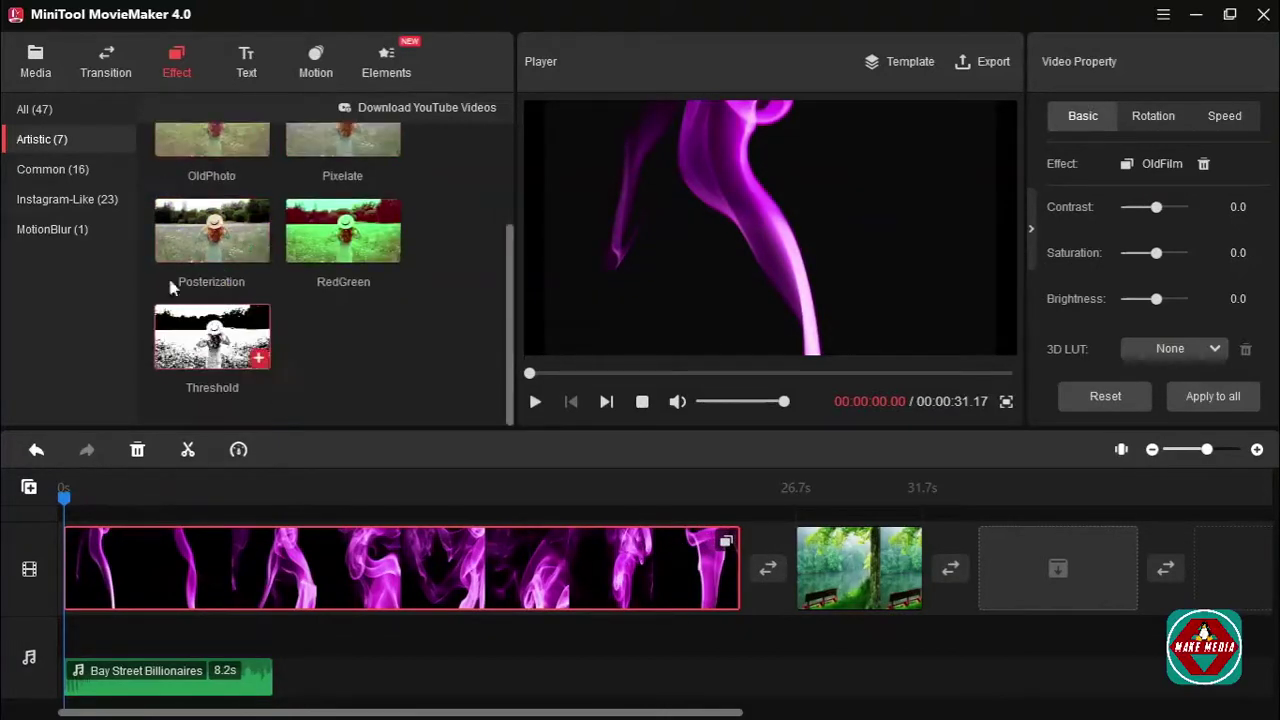
click(64, 172)
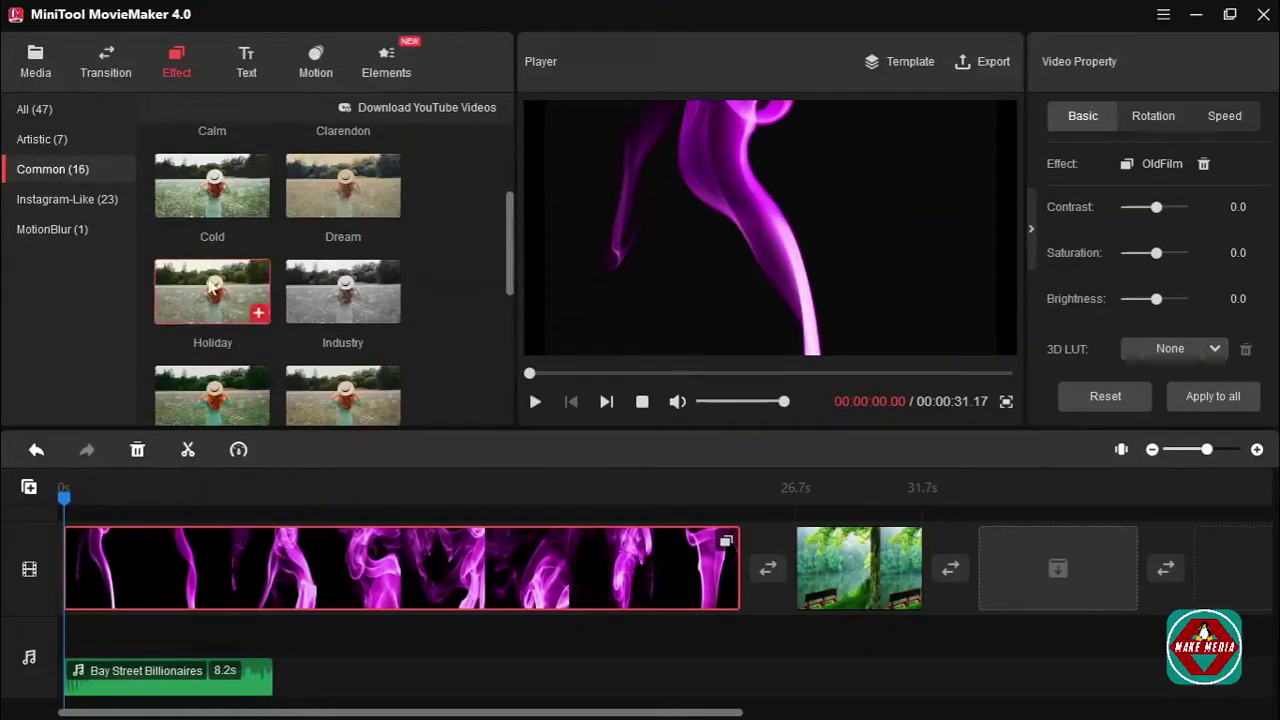
drag(210, 287, 349, 540)
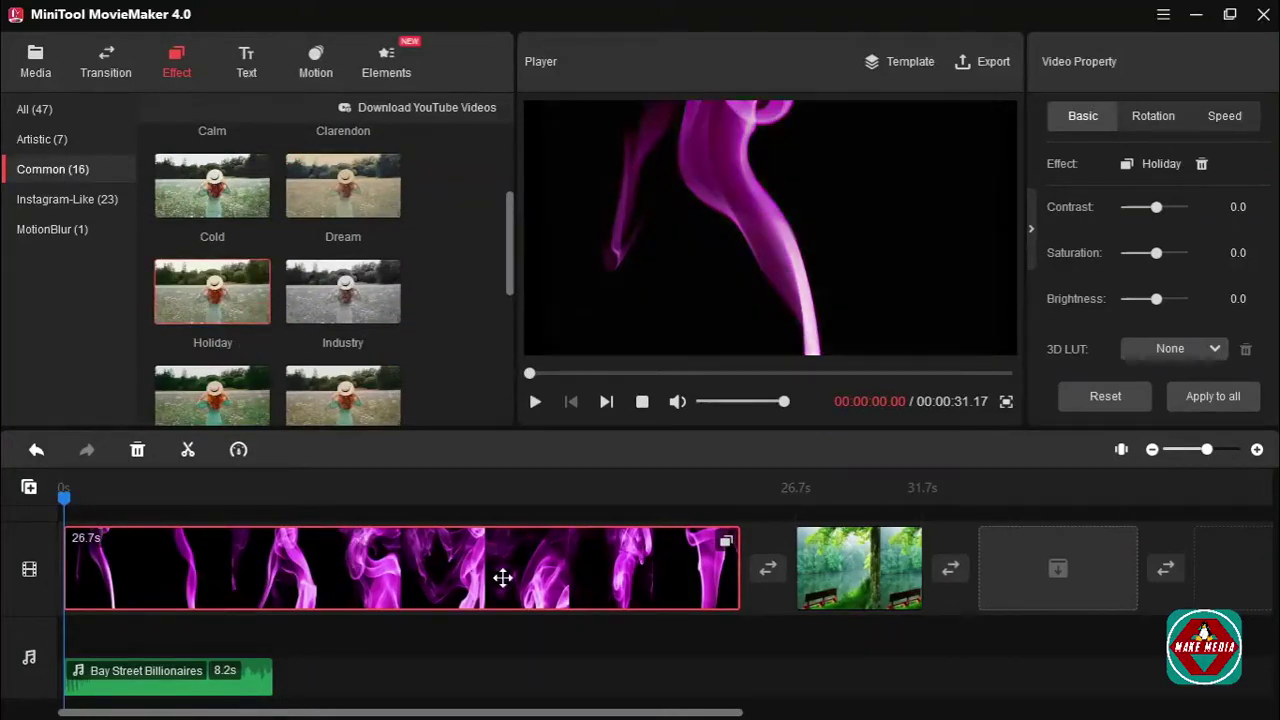
drag(1156, 208, 1163, 210)
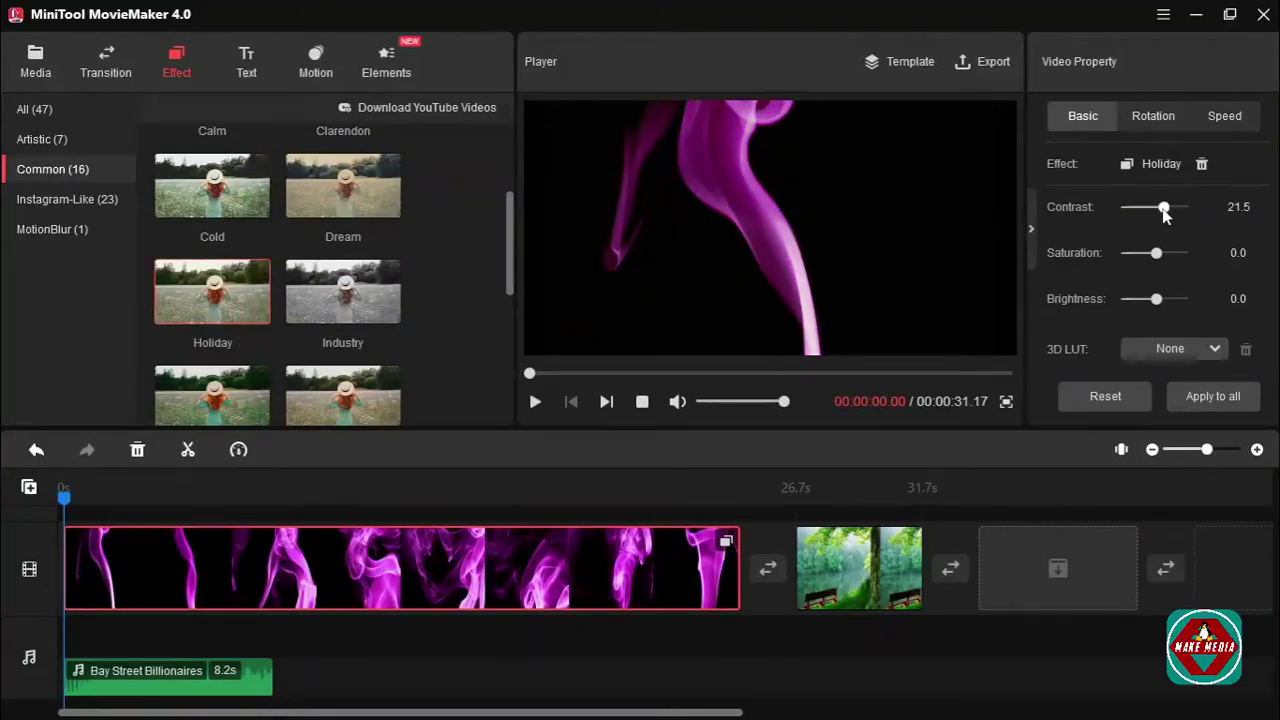
drag(1155, 253, 1143, 253)
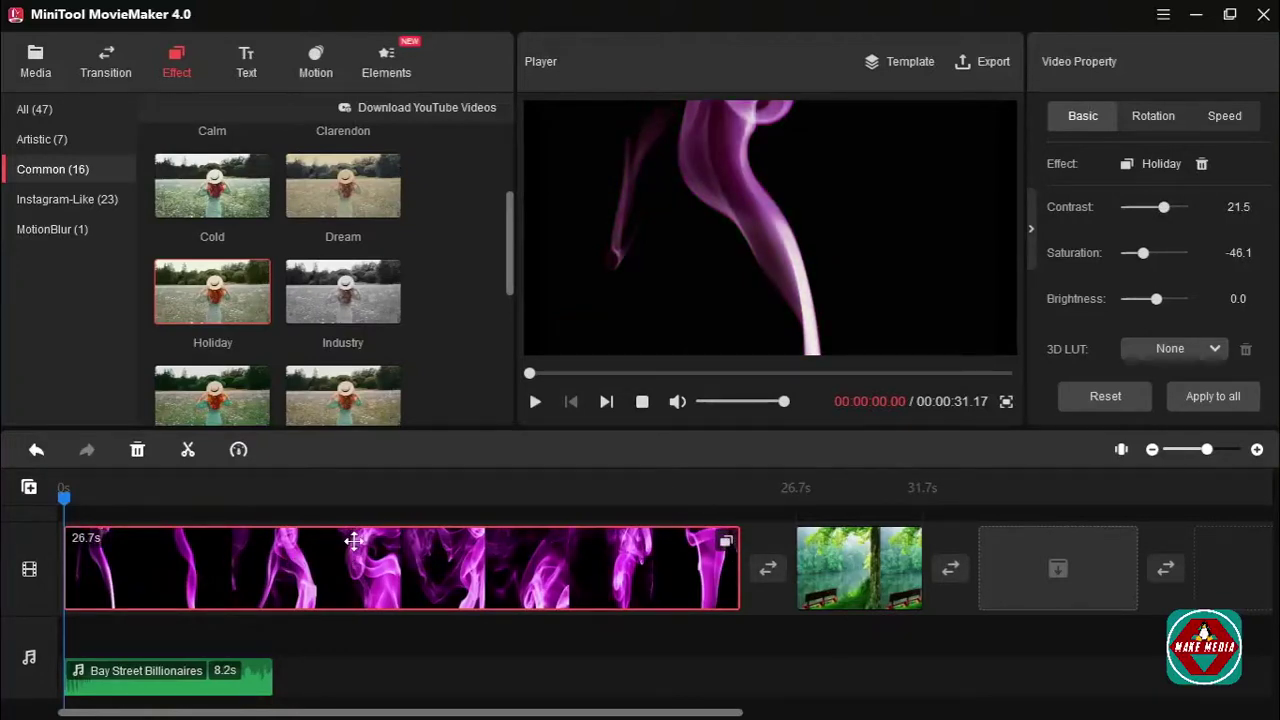
click(208, 511)
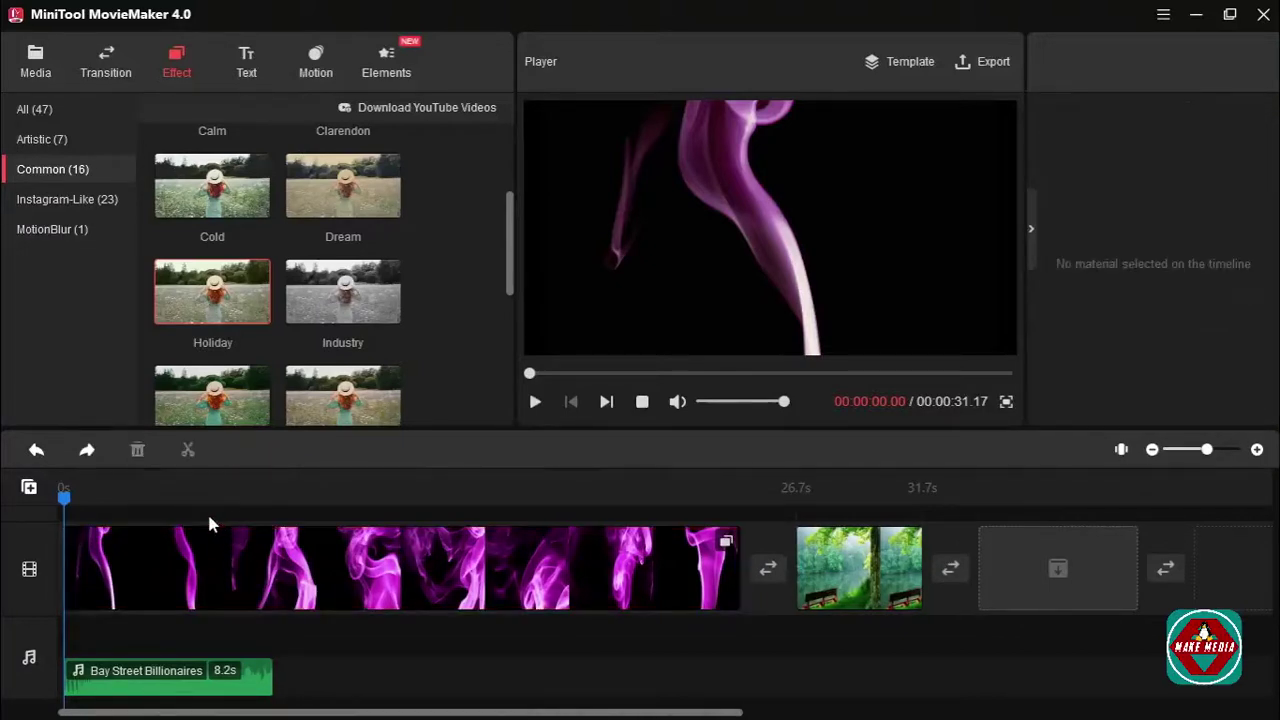
Step: Try the ColorJittering effect from the MotionBlur category on the smoke clip with contrast 76.9 and saturation -100, and remove it again
click(45, 205)
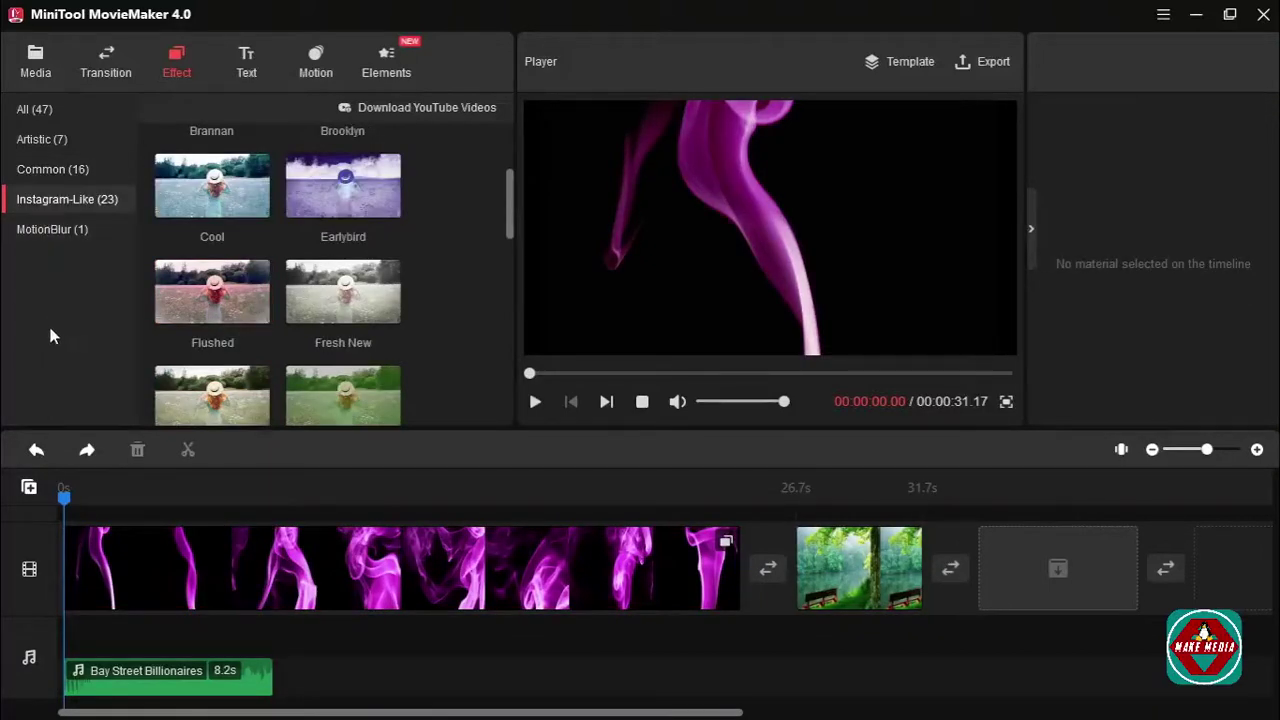
click(52, 231)
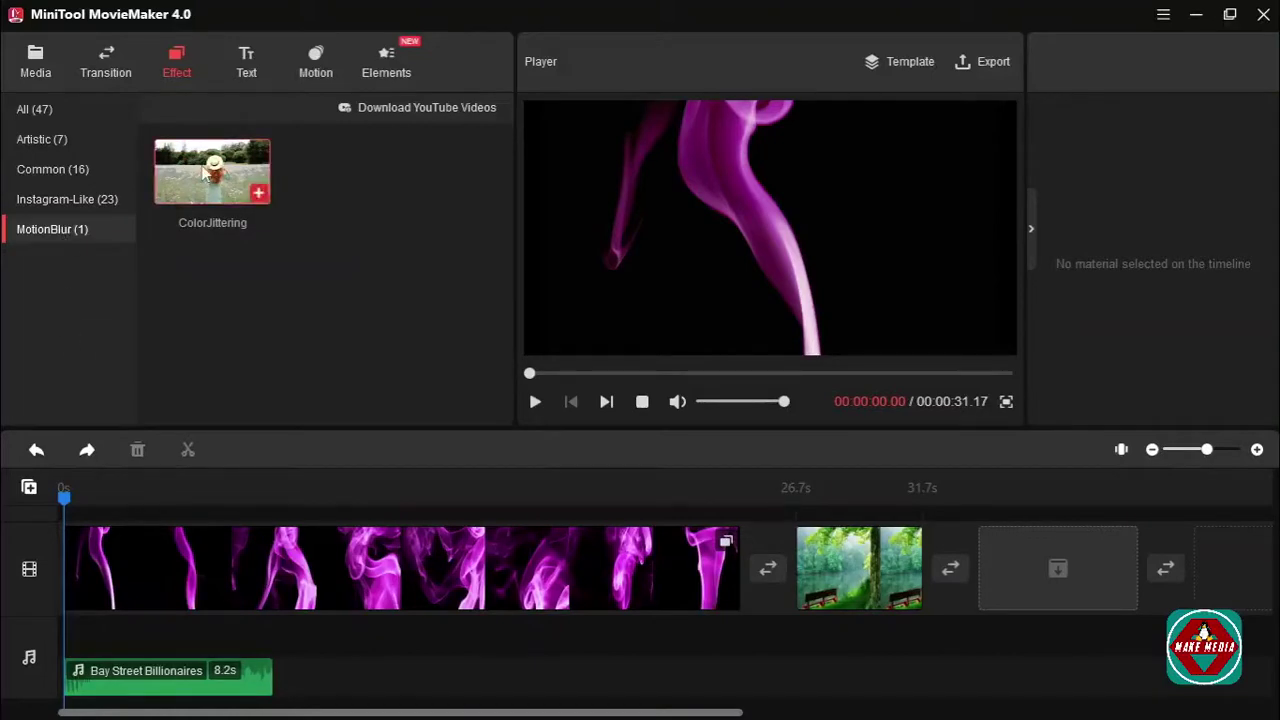
drag(212, 174, 449, 541)
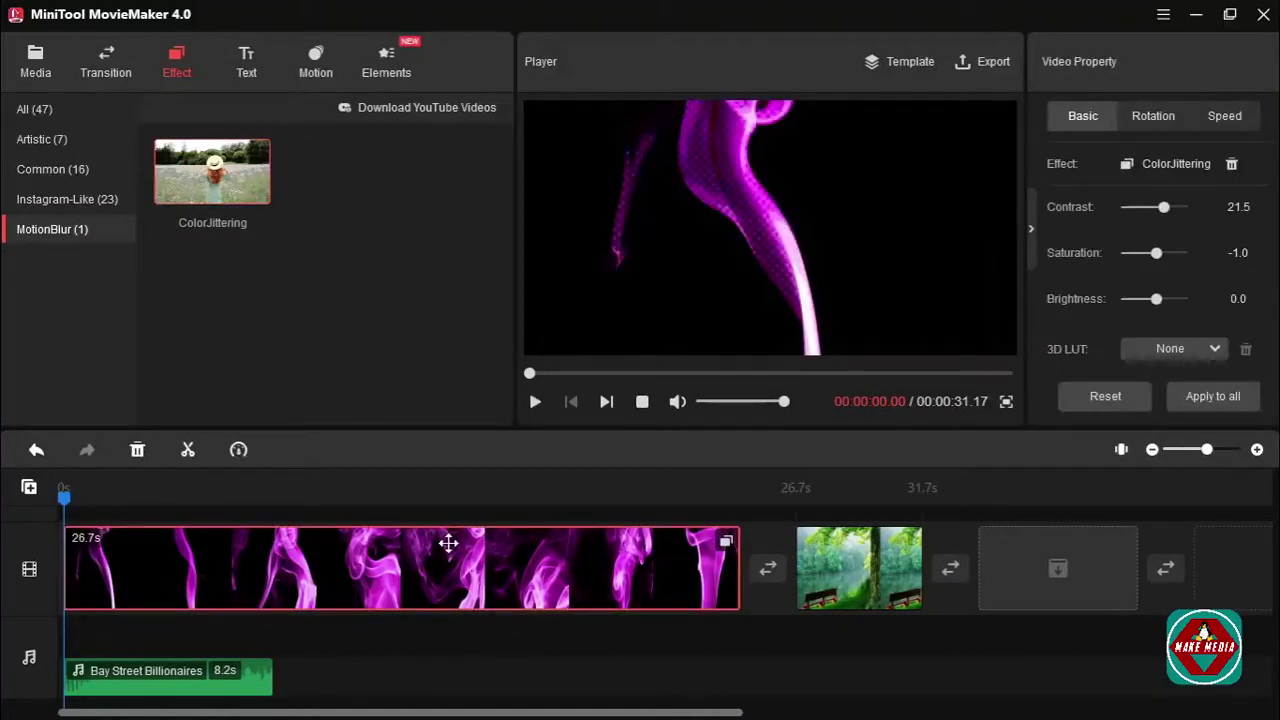
drag(1165, 208, 1181, 208)
drag(1157, 253, 1101, 255)
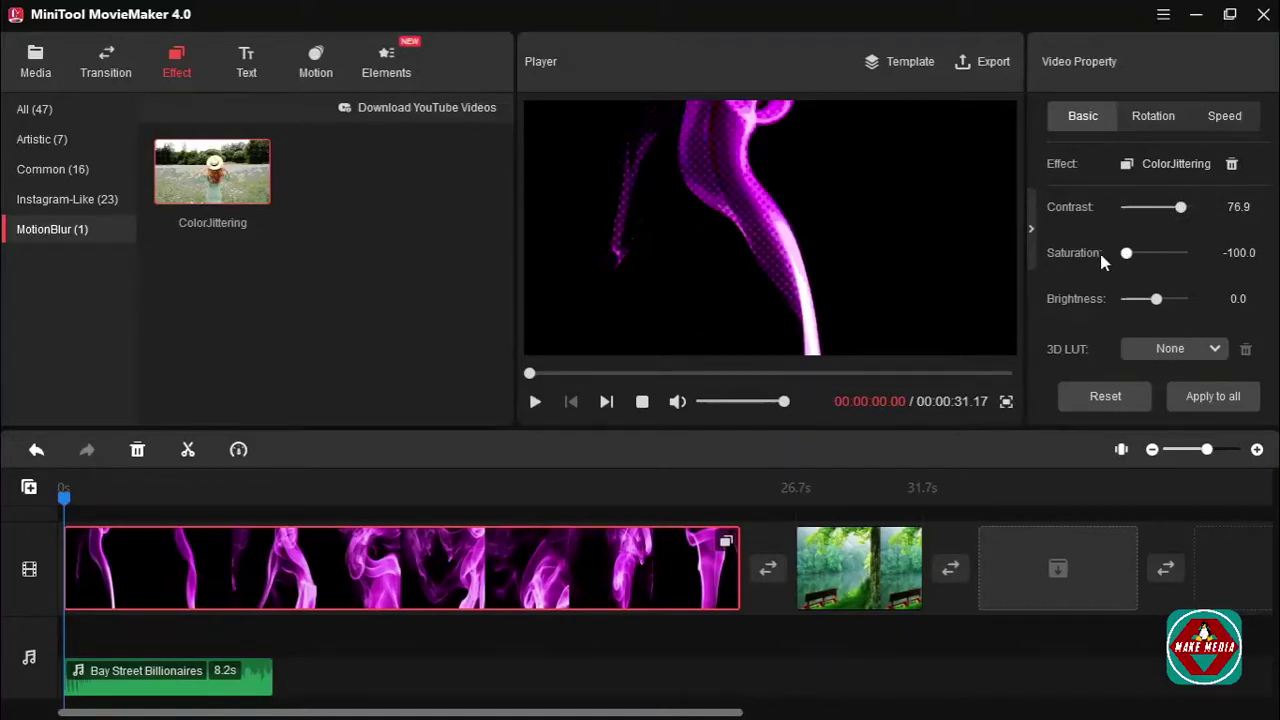
click(1233, 163)
click(307, 409)
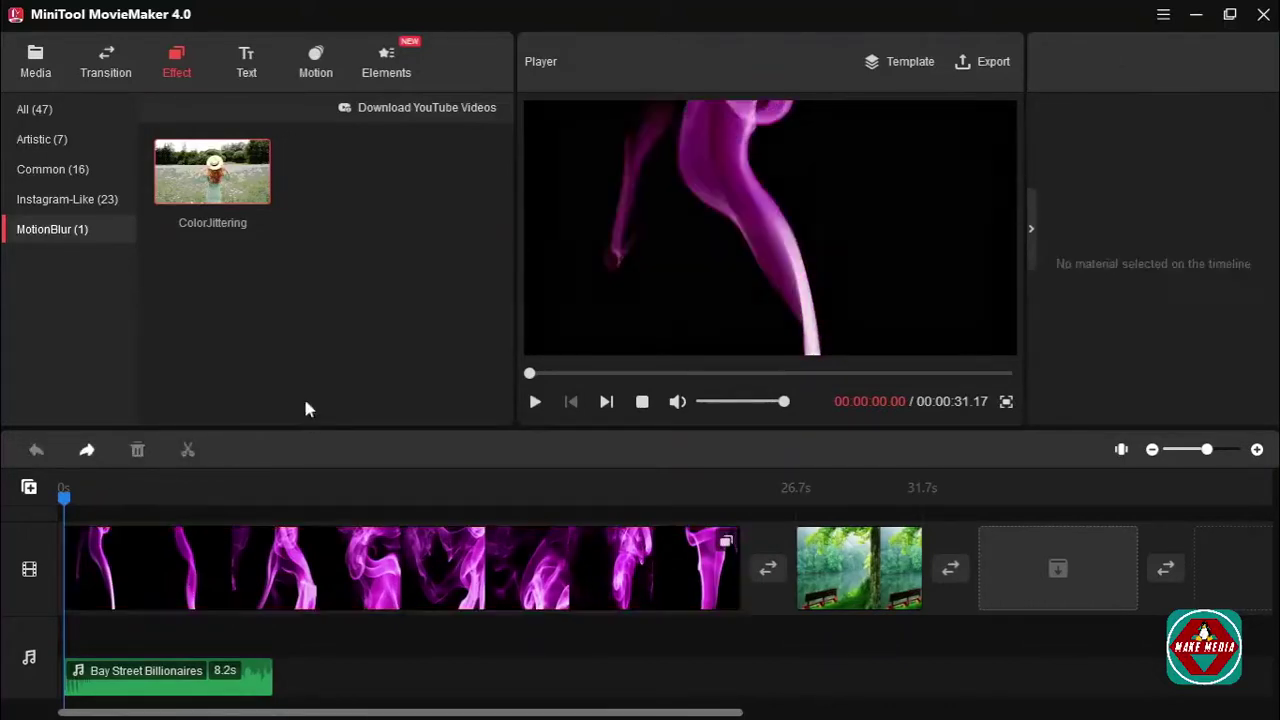
Step: Look through the Artistic, Common, Instagram-Like and MotionBlur effect categories
click(42, 139)
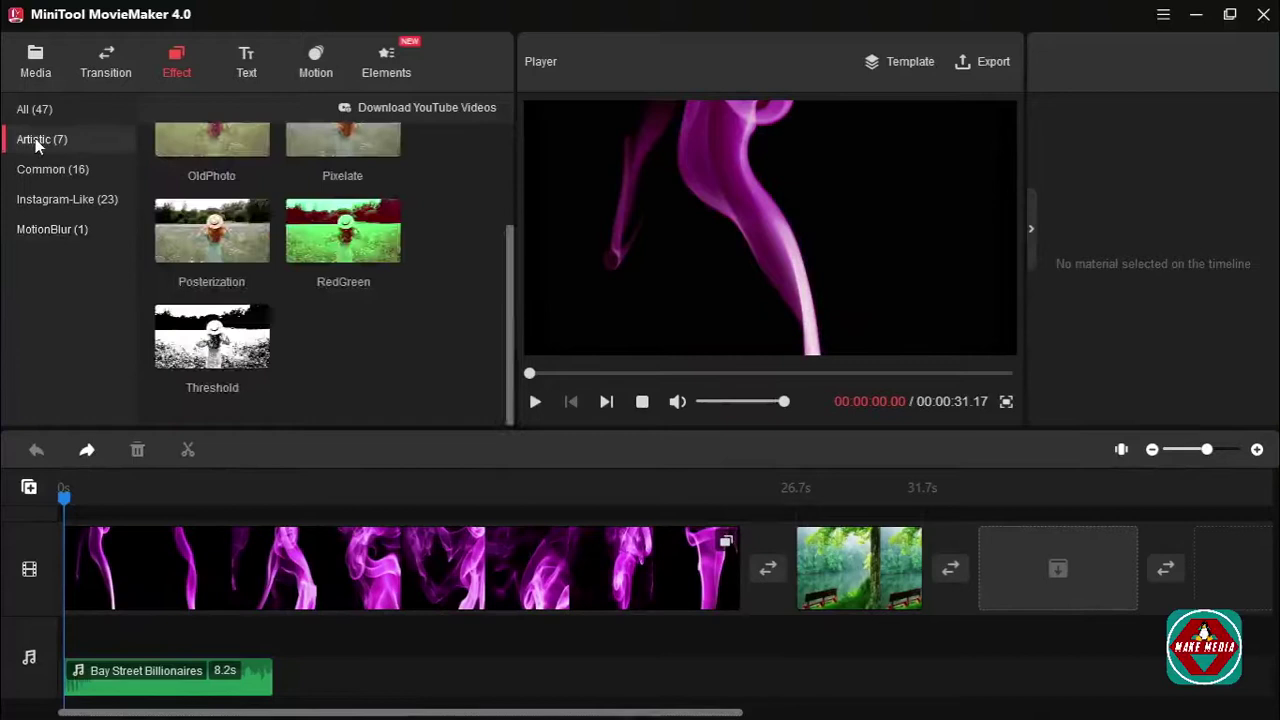
click(57, 196)
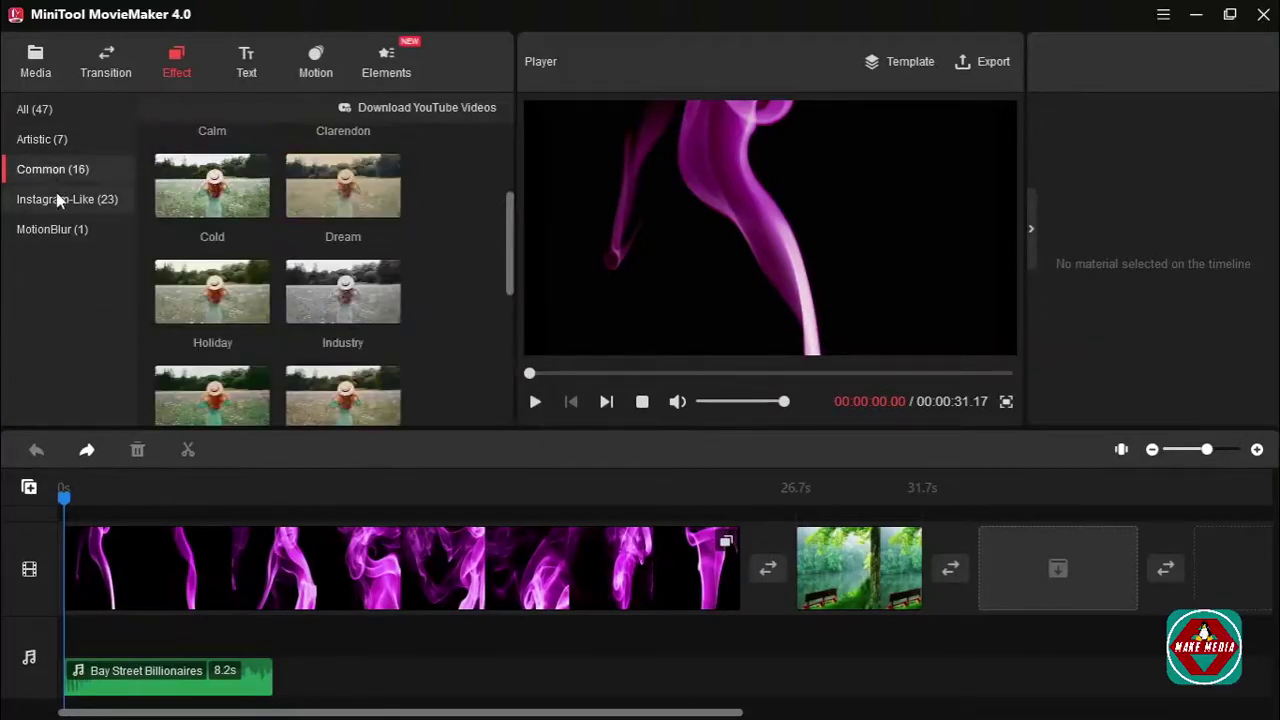
click(60, 230)
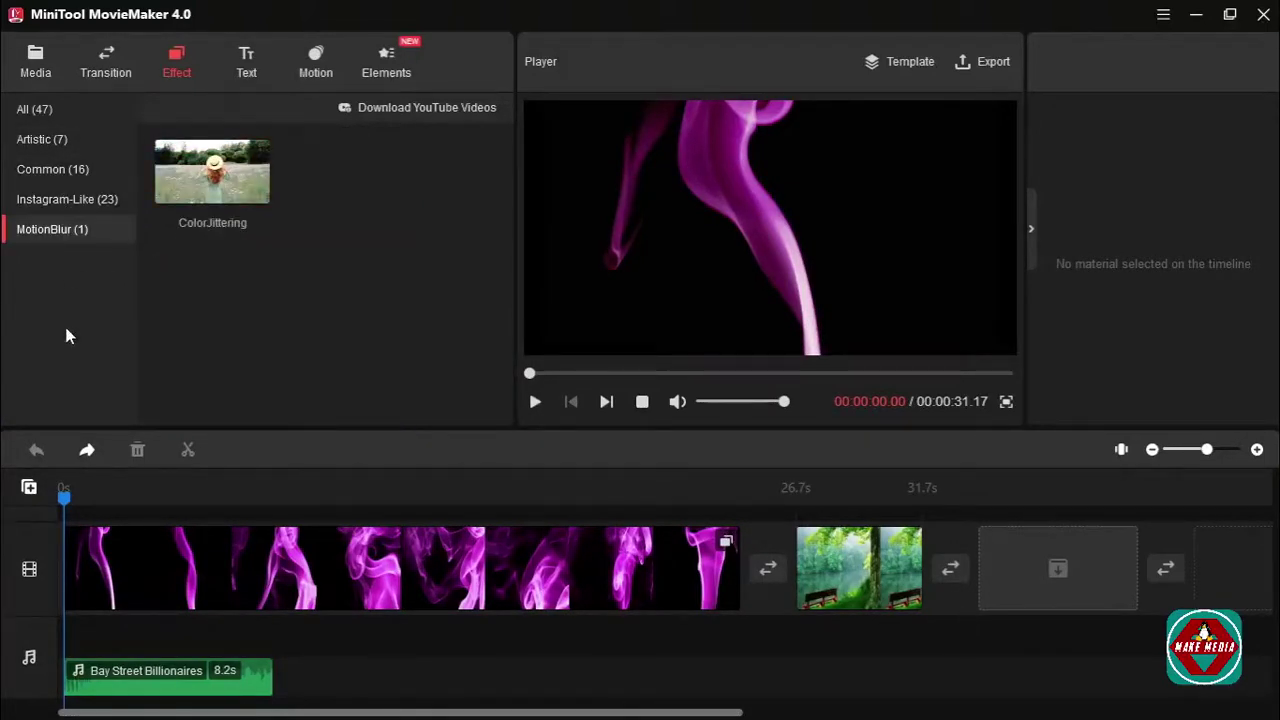
click(70, 180)
click(75, 203)
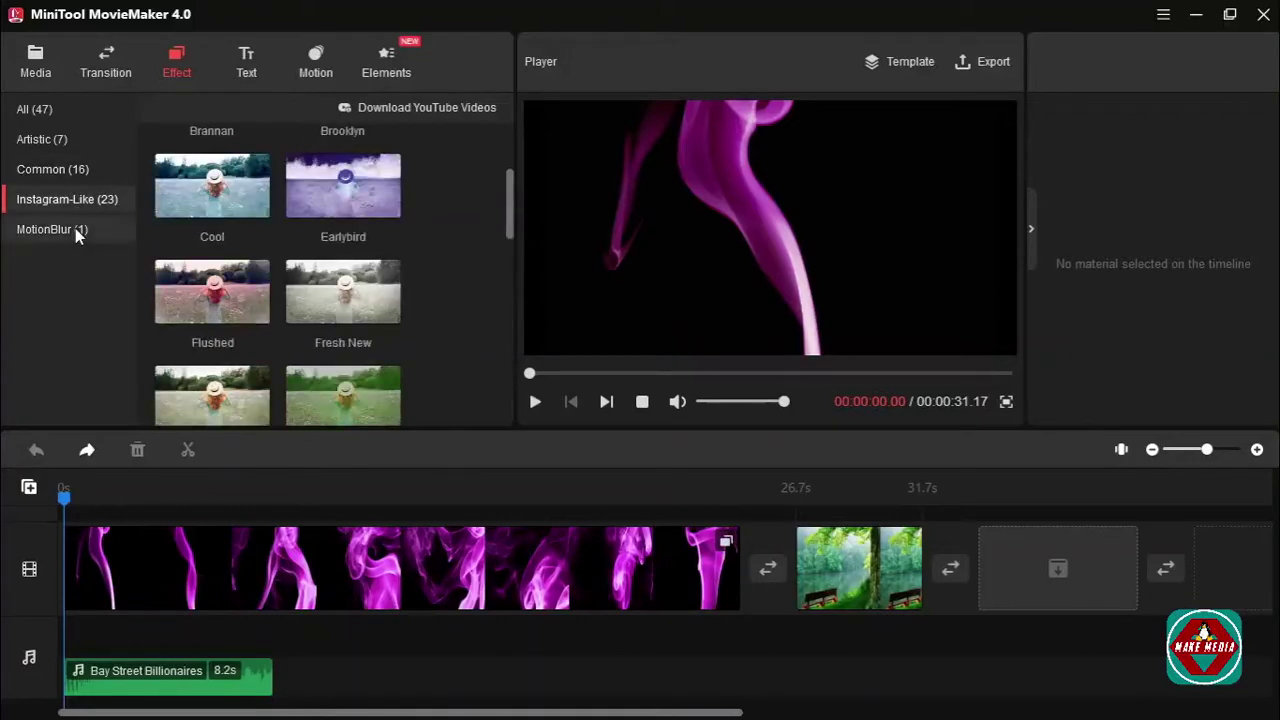
click(75, 228)
click(60, 168)
click(57, 140)
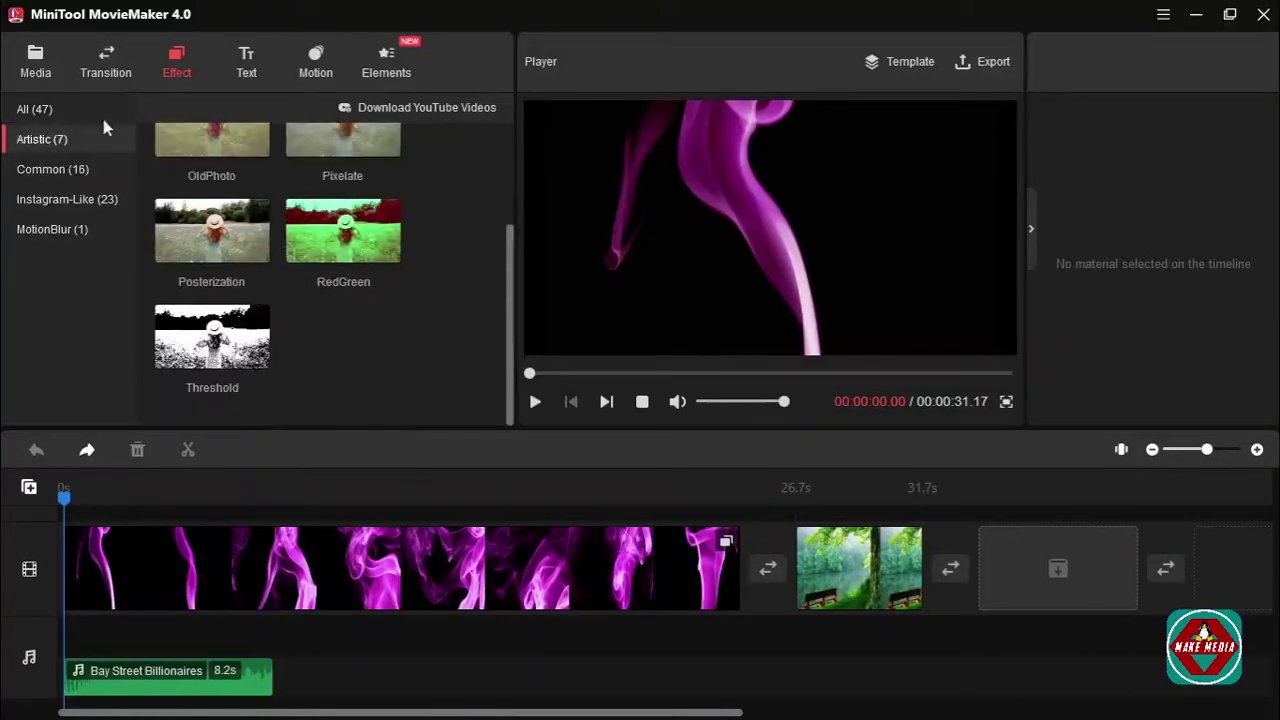
Step: Browse the Caption, Credits and Title text templates, and add Caption24 to Track1 at the start of the timeline
click(250, 68)
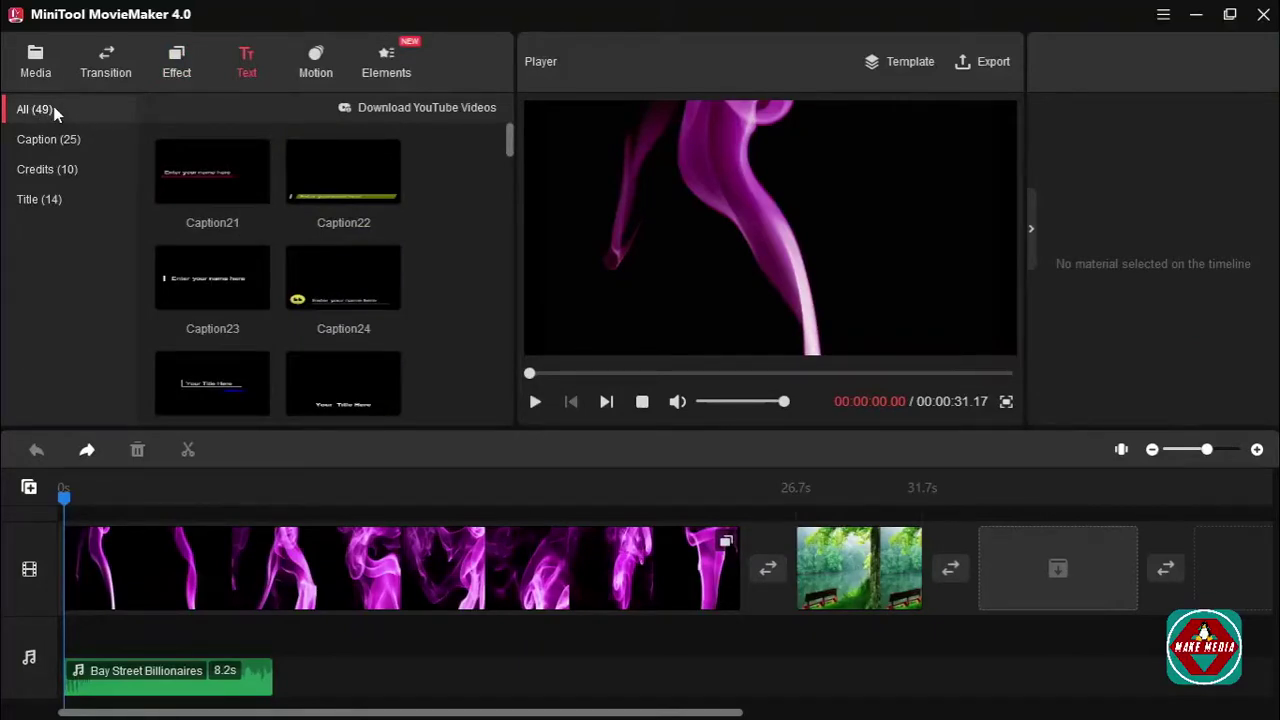
click(58, 140)
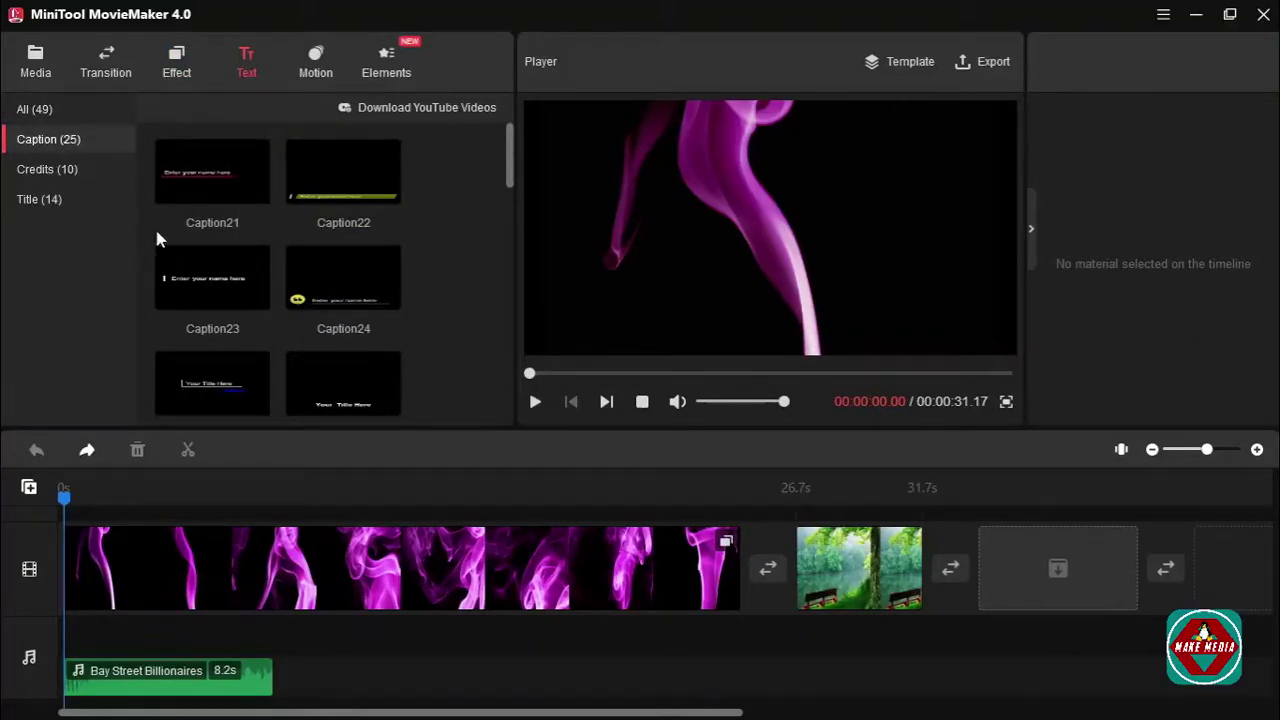
click(60, 170)
click(45, 200)
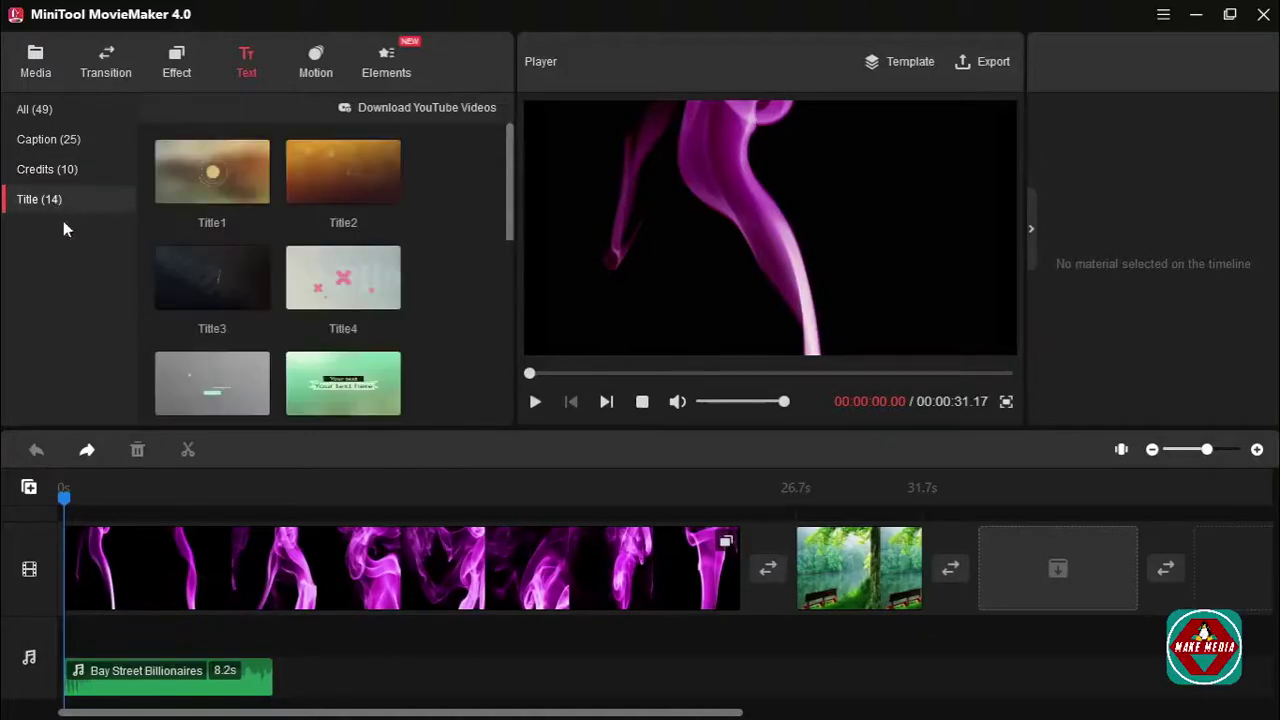
scroll(277, 371, down, 2)
scroll(150, 300, up, 1)
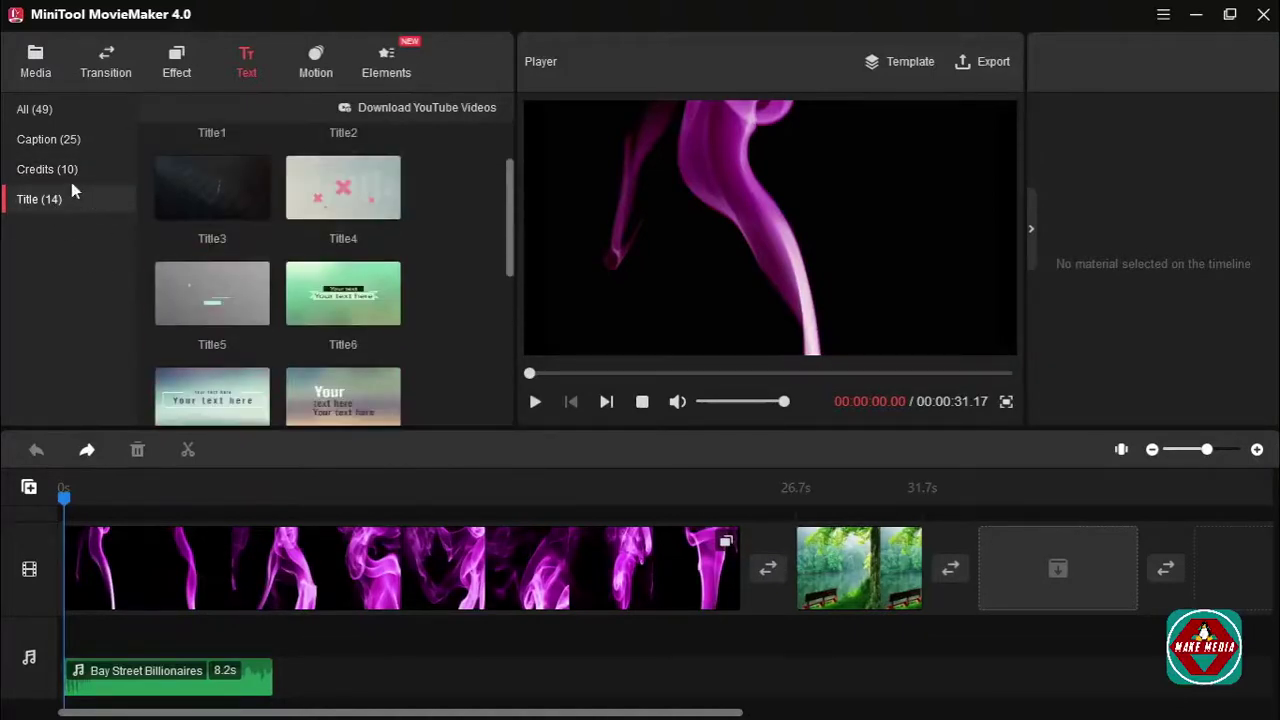
click(65, 140)
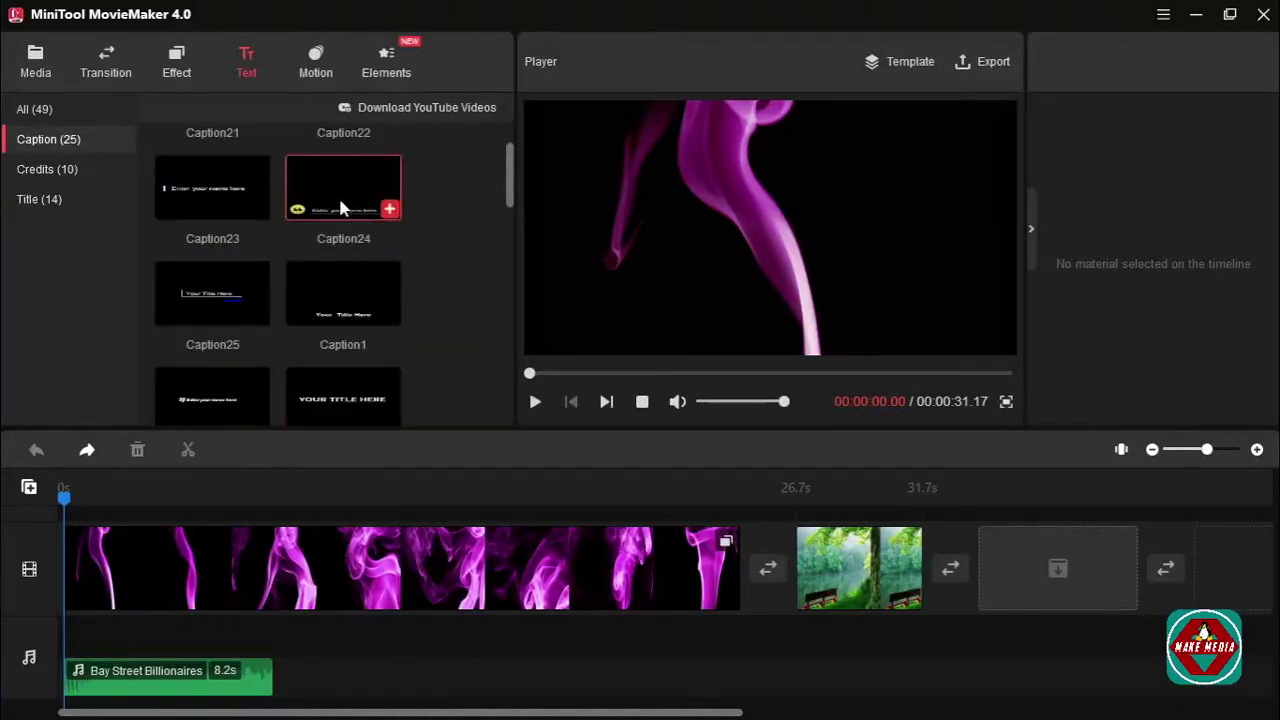
mouse_move(340, 205)
drag(165, 553, 190, 505)
click(100, 538)
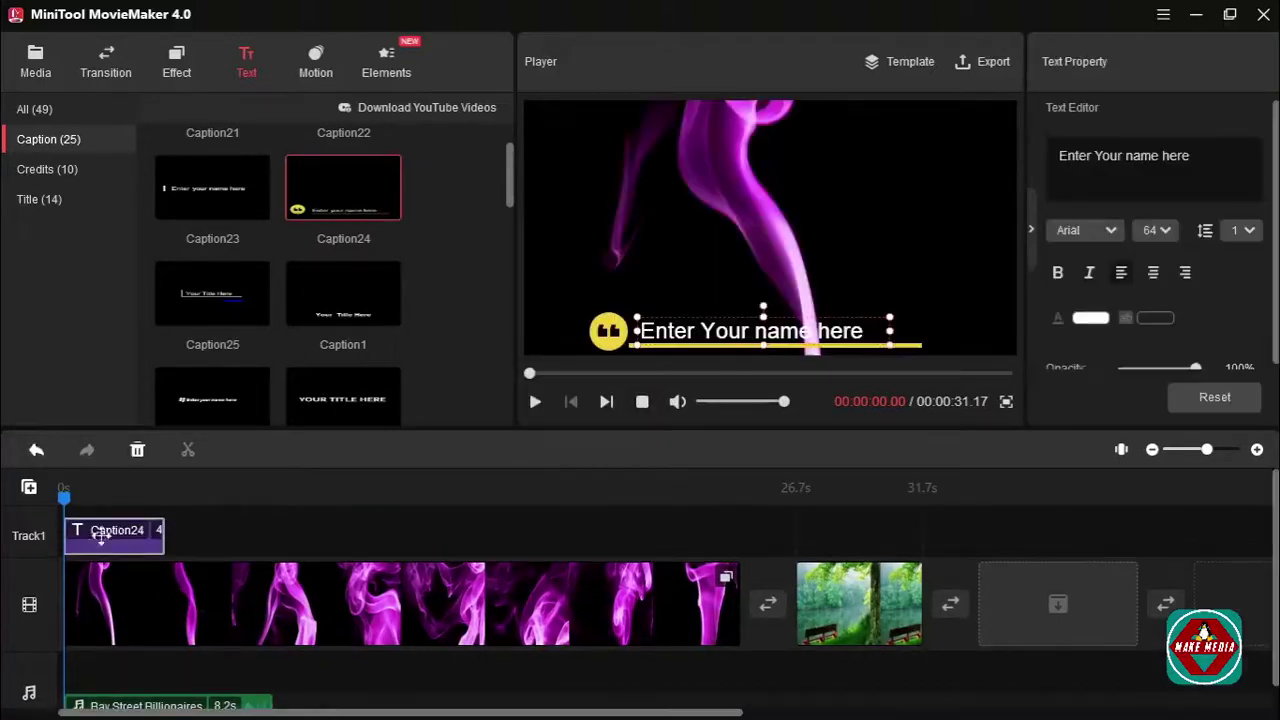
Step: Preview the Caption24 clip and replace its placeholder text with "Make Media Linux Vidoes"
key(space)
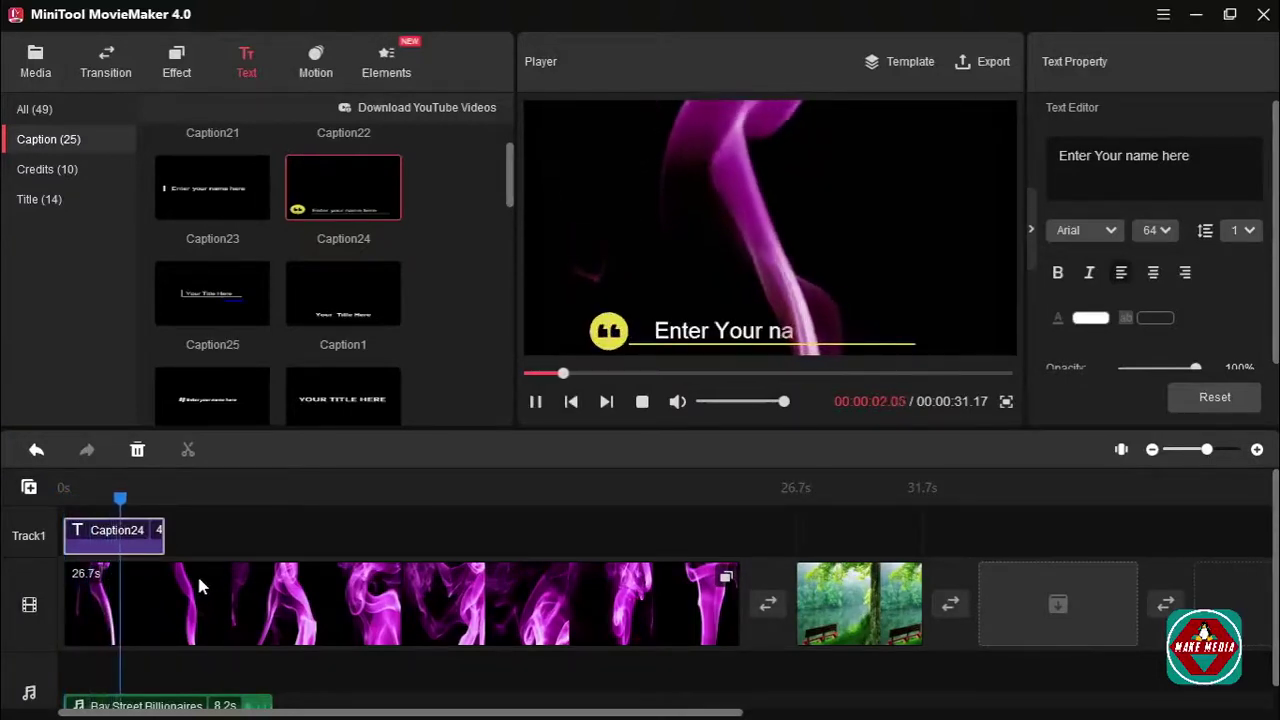
click(119, 537)
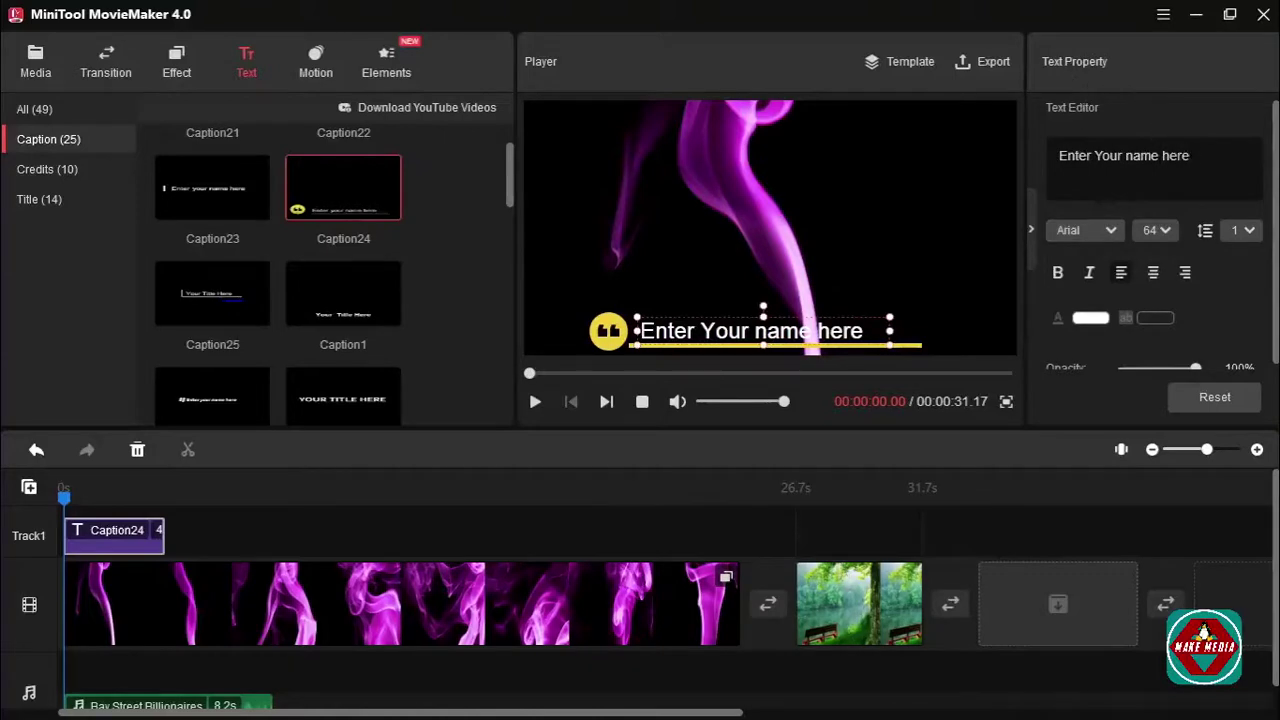
drag(1190, 156, 1010, 180)
text(Make Medui)
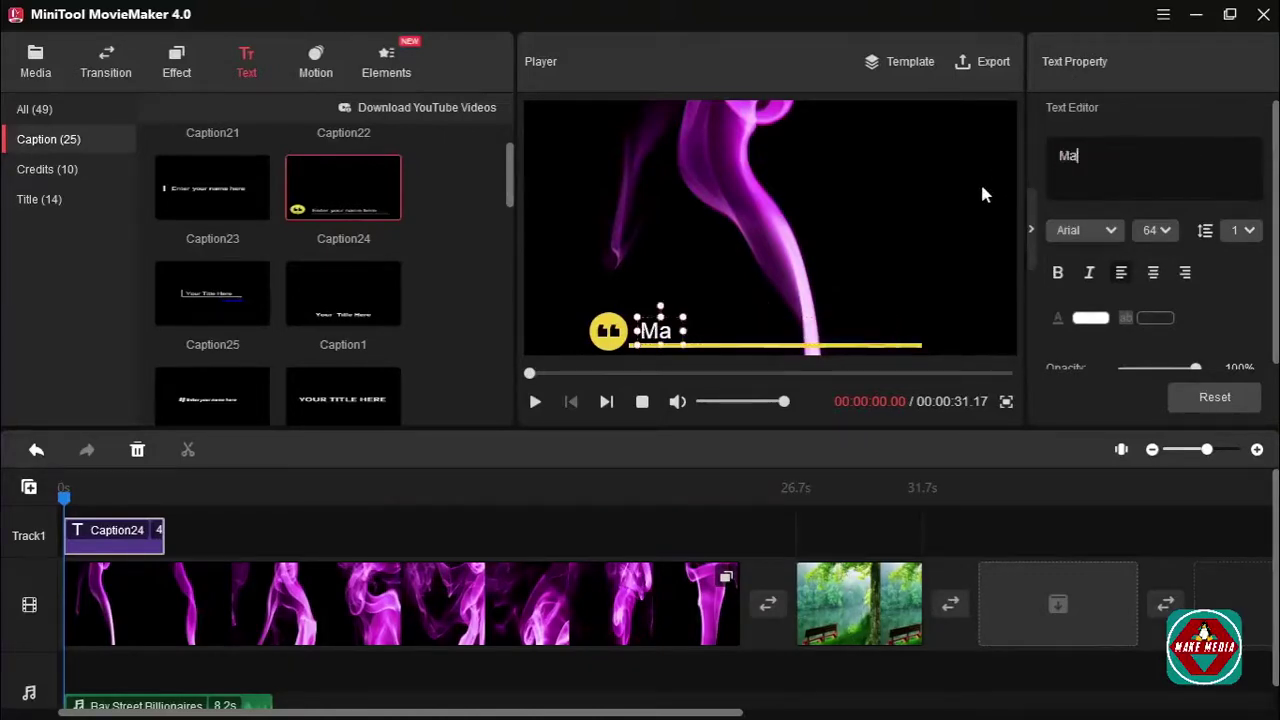
key(BackSpace)
key(BackSpace)
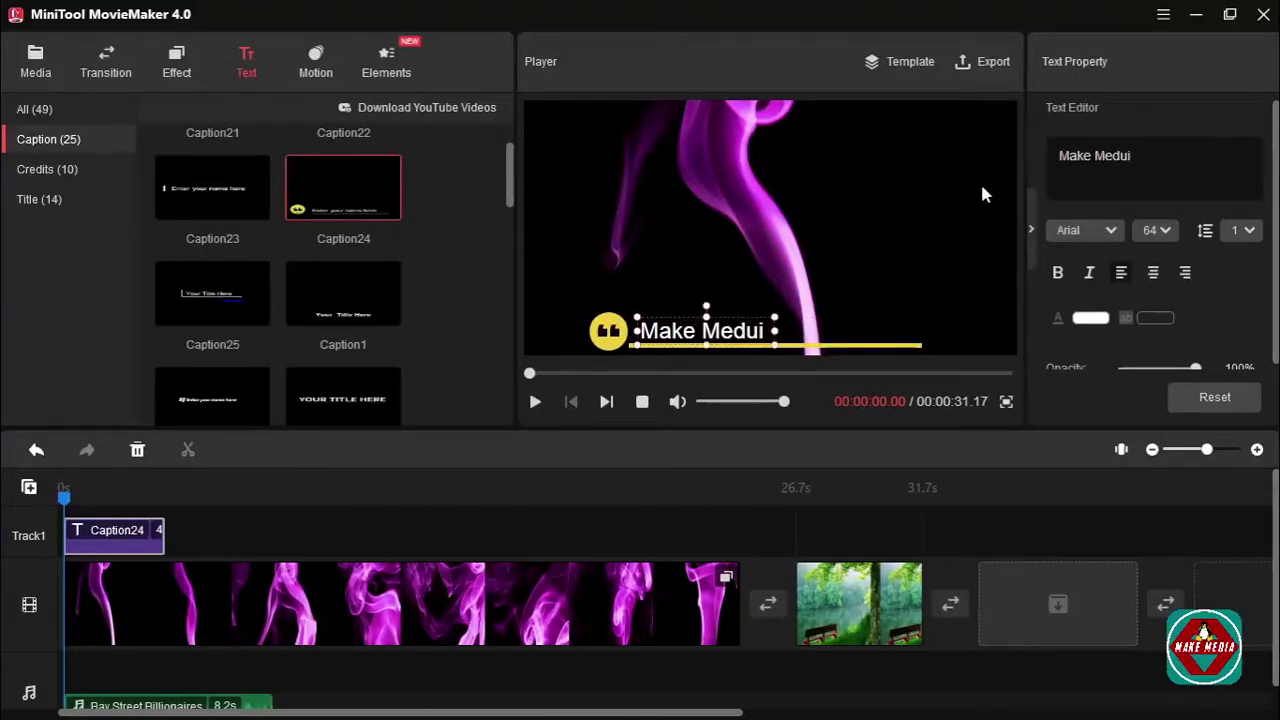
text(ia Linux)
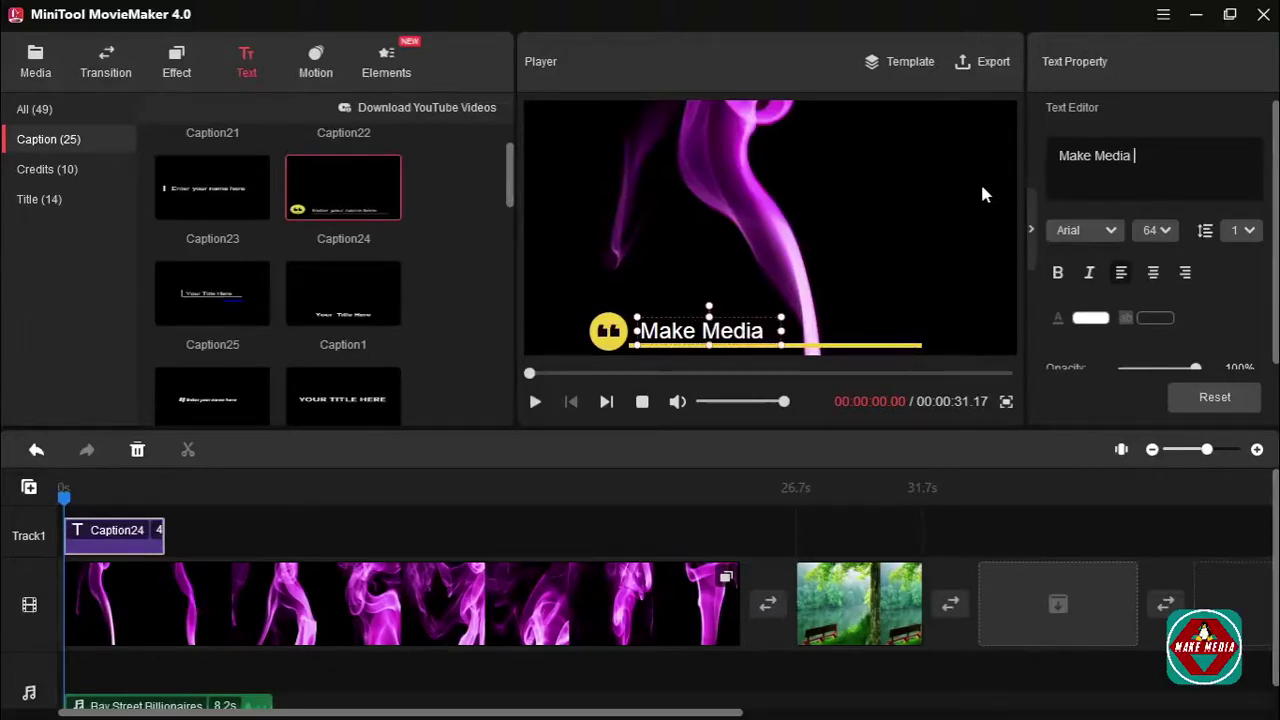
text( V)
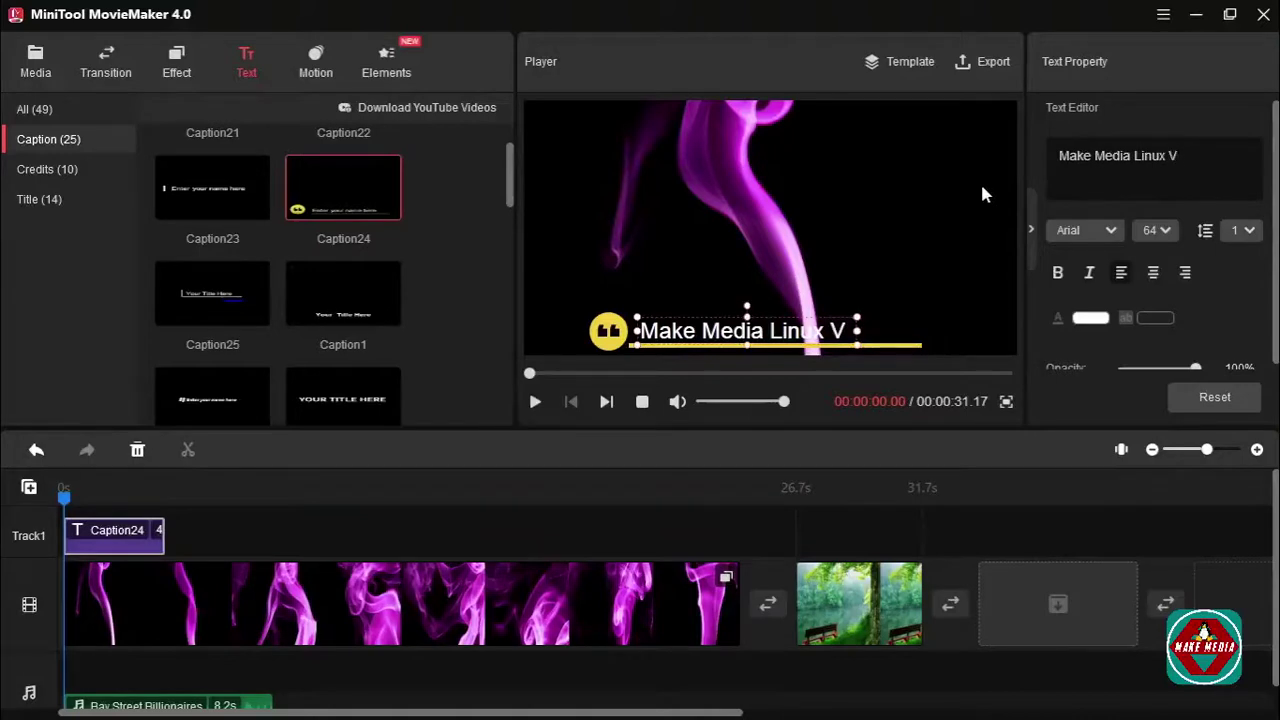
text(idoes)
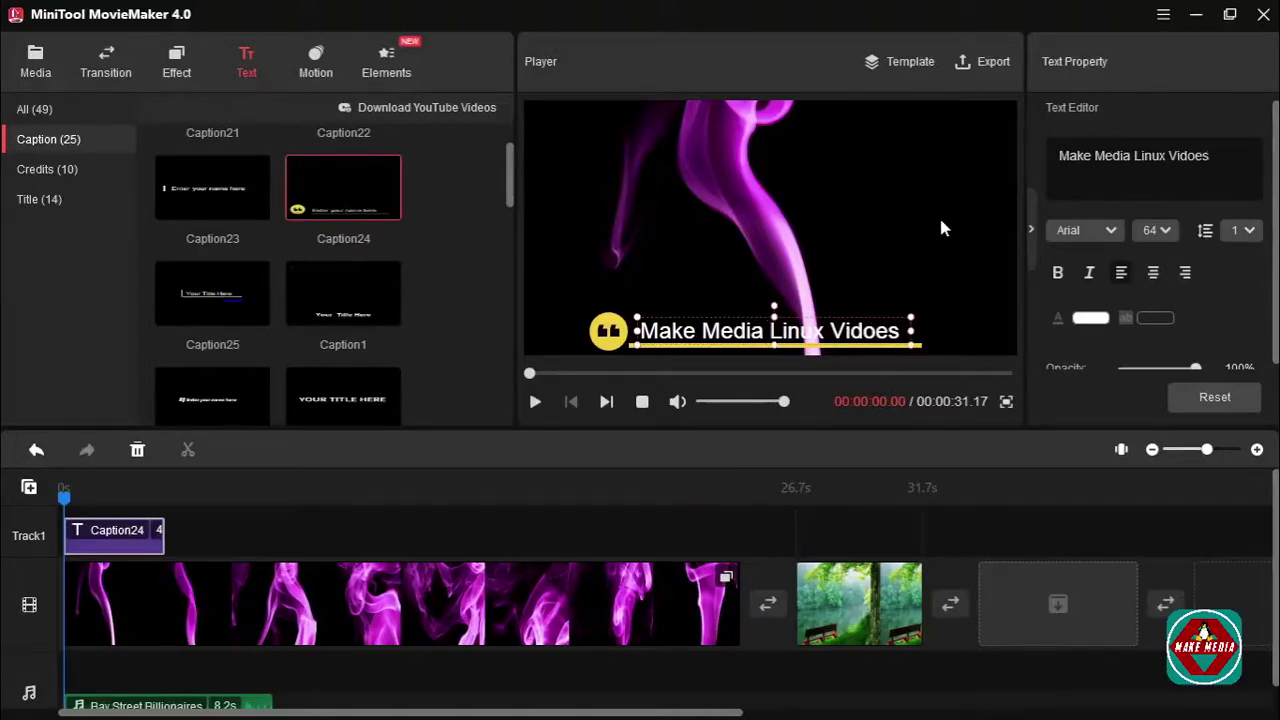
Step: Format the caption text in bold italic Candara with a mint green colour, and play it back
click(1110, 231)
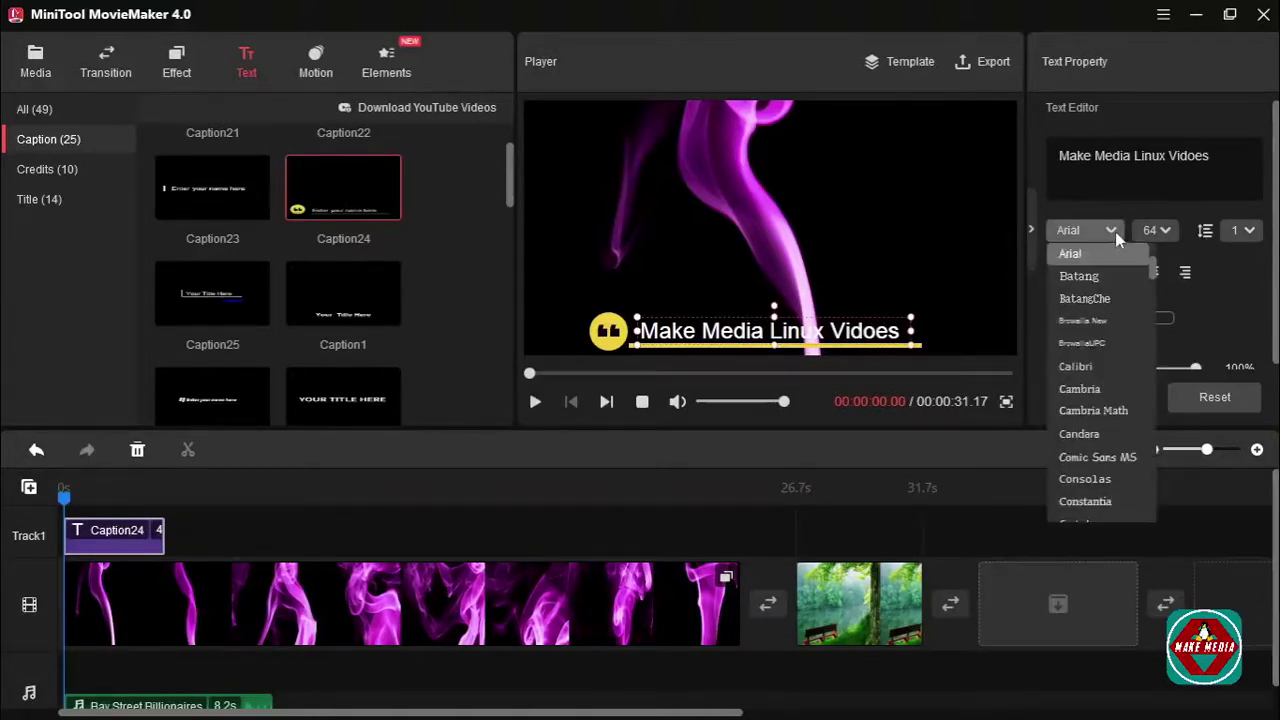
click(1096, 436)
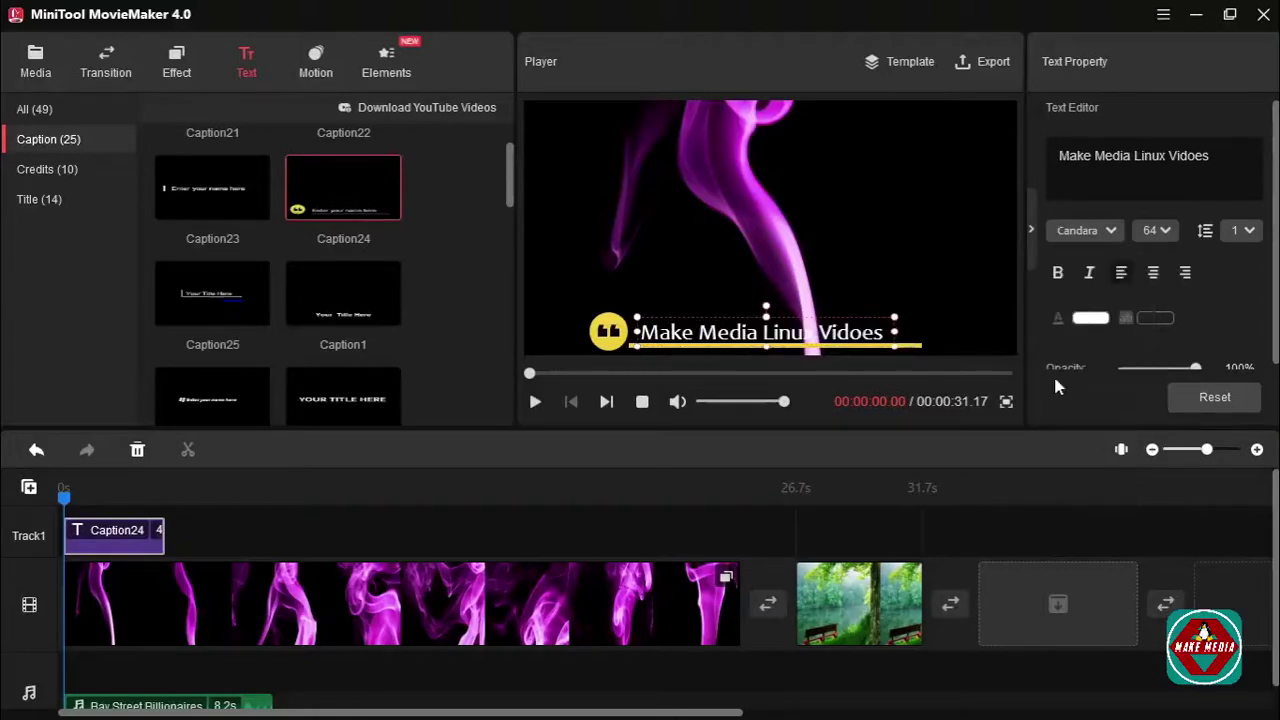
click(1090, 275)
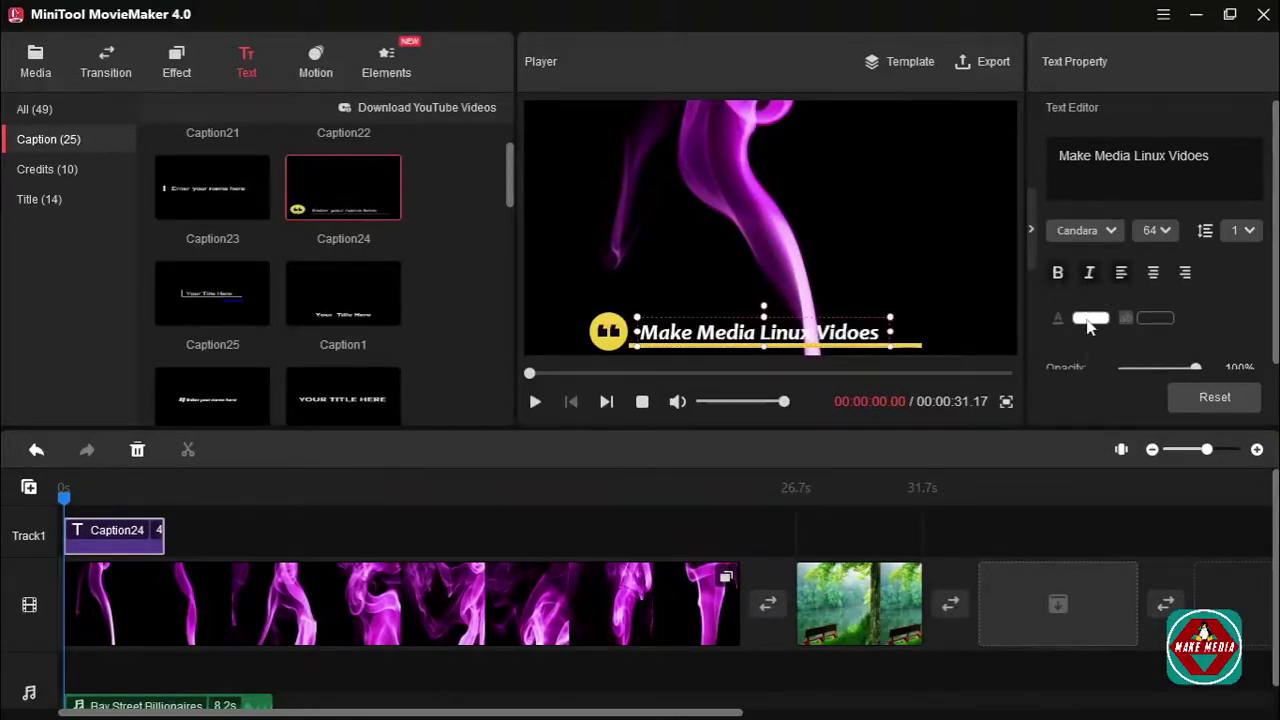
click(1088, 319)
click(1130, 410)
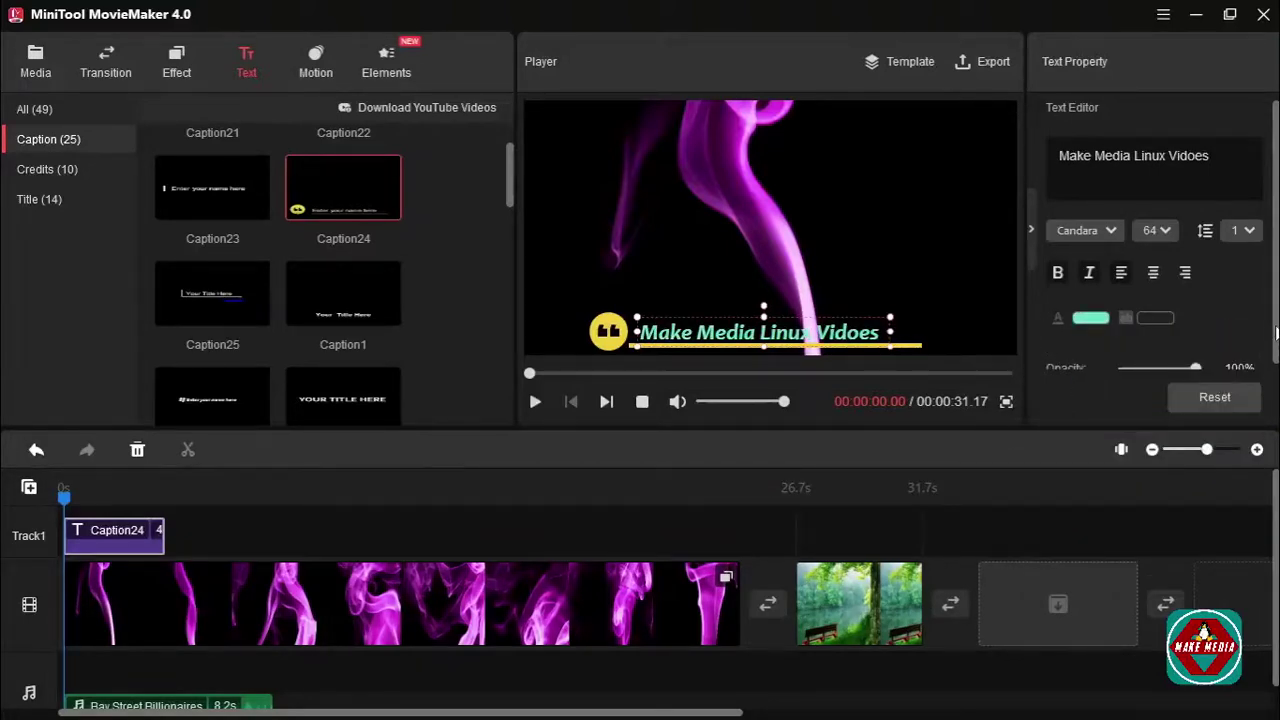
drag(1276, 333, 1276, 370)
mouse_move(1199, 372)
mouse_down()
mouse_move(1165, 370)
mouse_move(1203, 376)
mouse_up()
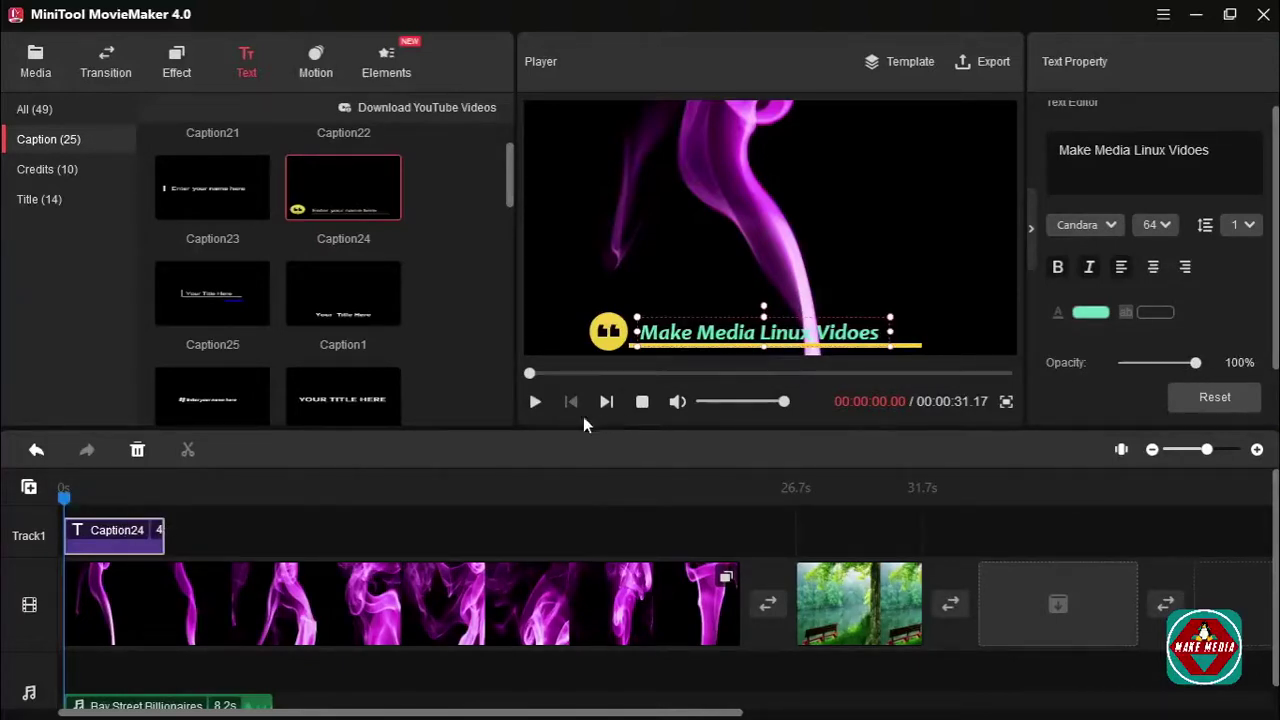
click(535, 401)
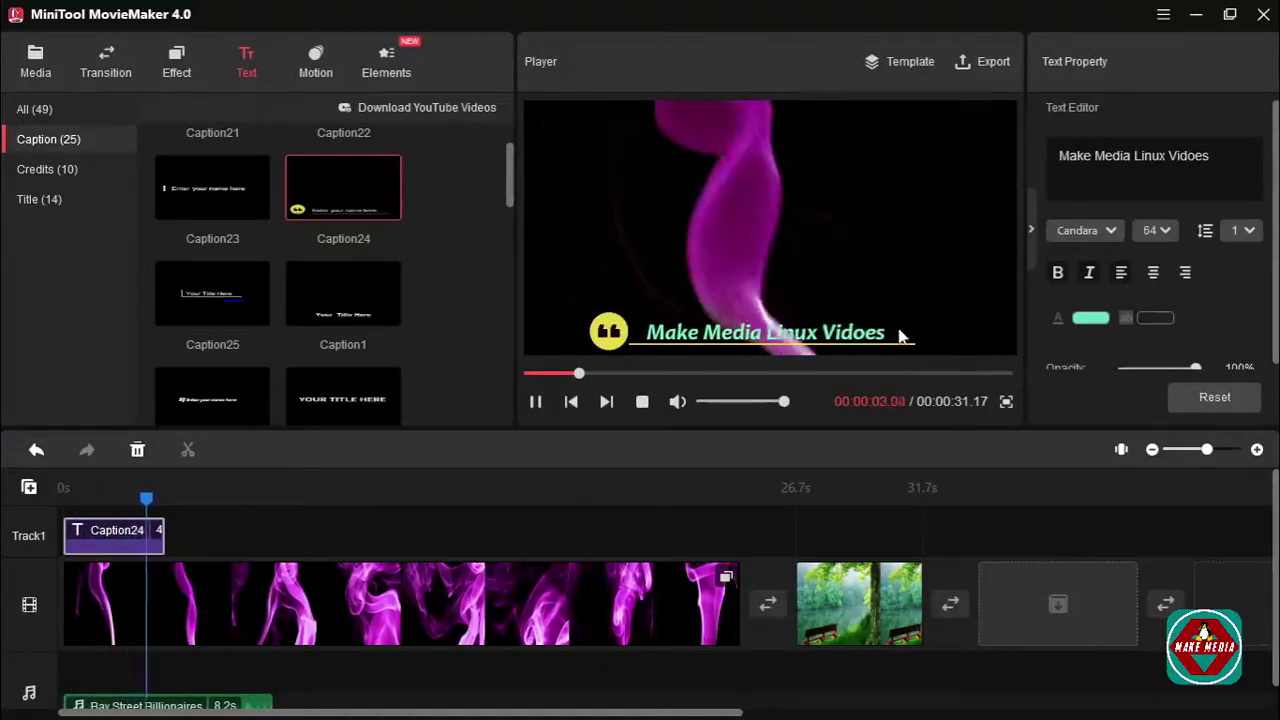
click(898, 336)
Step: Add the Credits6 template from the Credits category at the end of the timeline and preview it
click(60, 171)
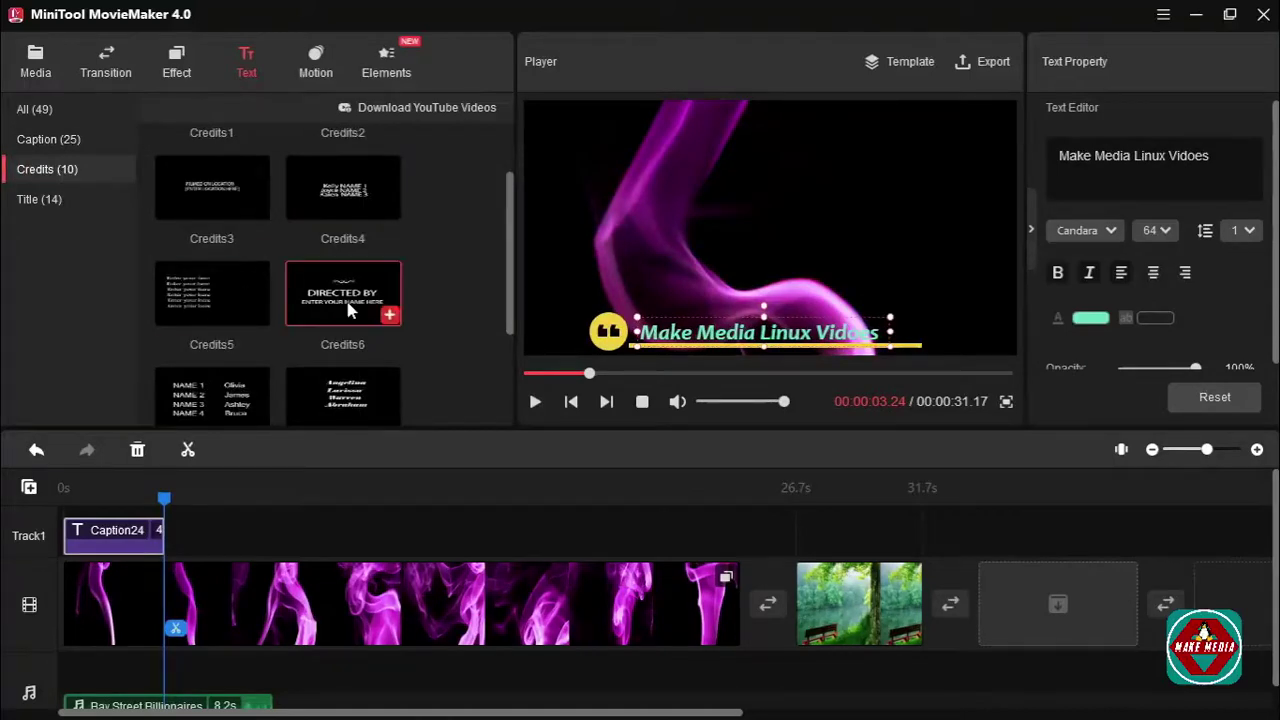
mouse_move(350, 312)
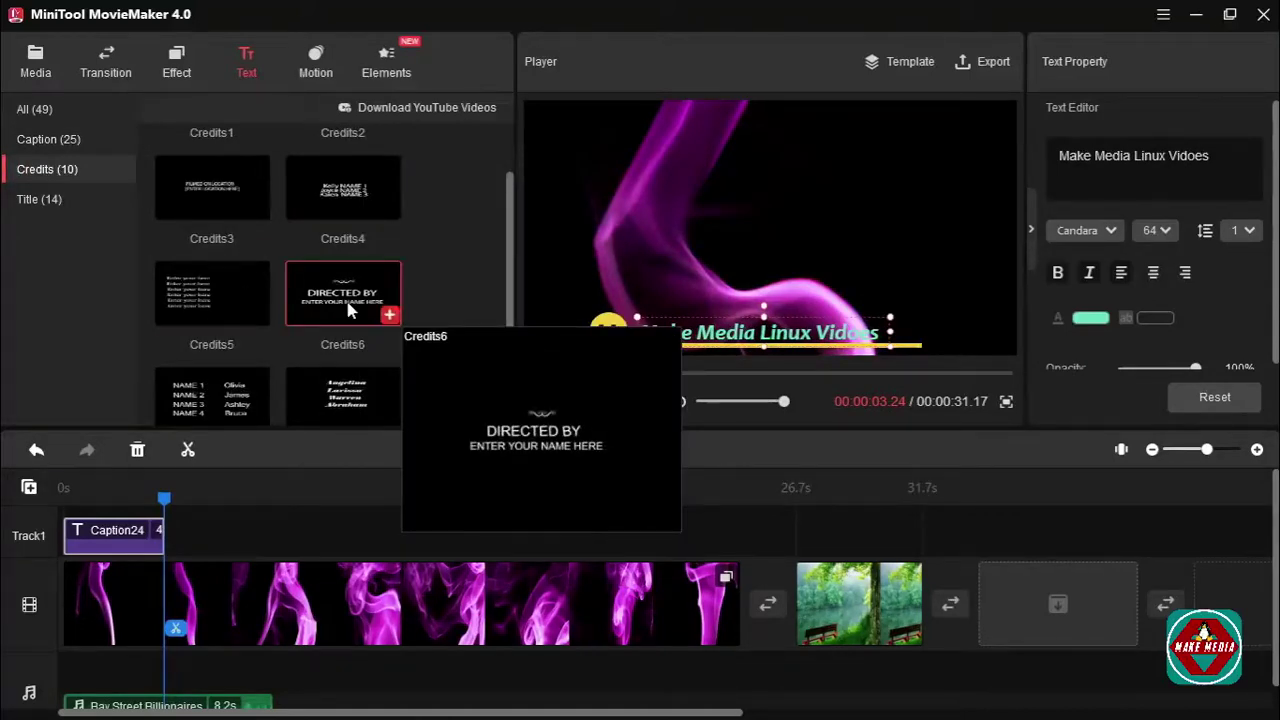
click(390, 318)
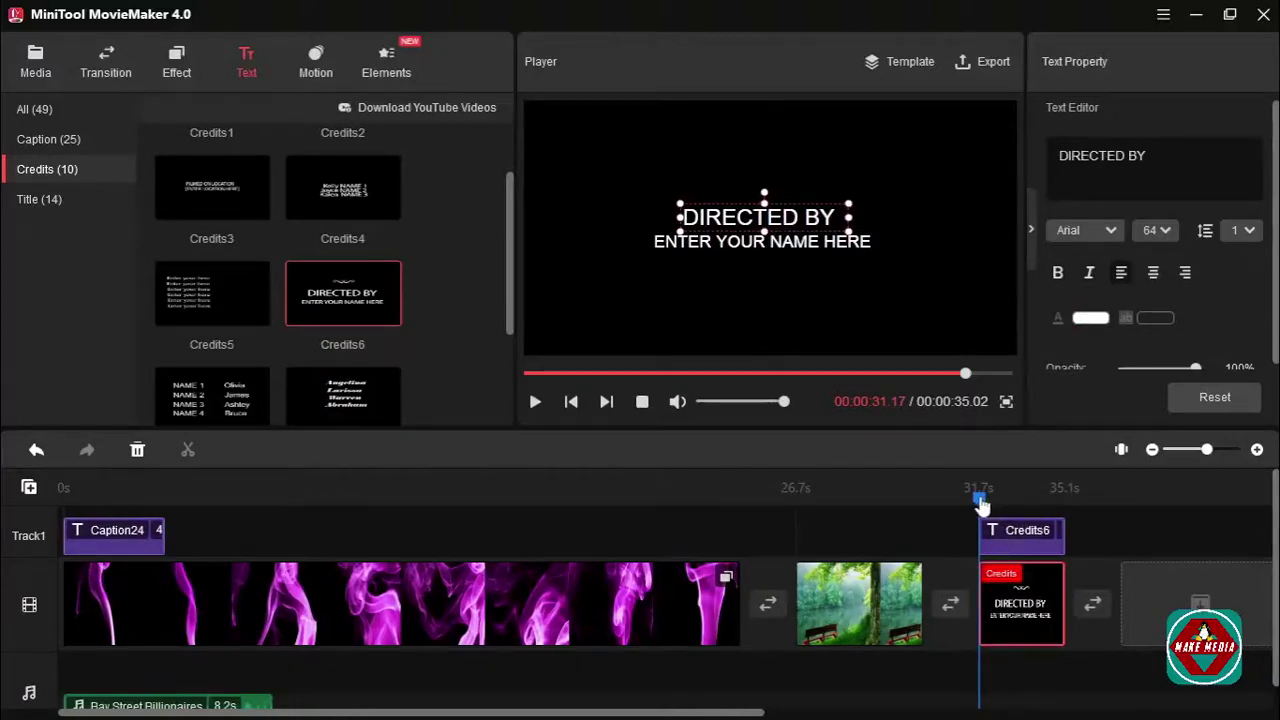
key(space)
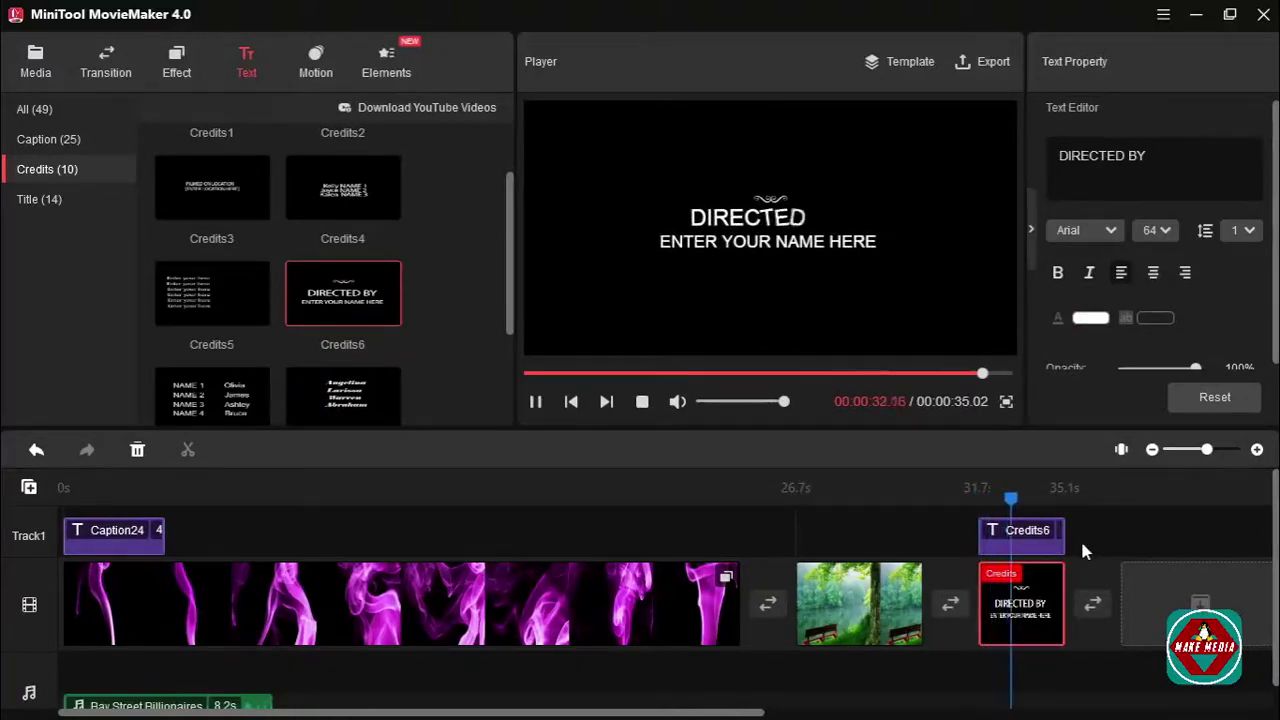
Step: Replace the credits heading with "Make Media" and the second line with "Learning Linux By" plus the creator's name, and play it back
click(1030, 540)
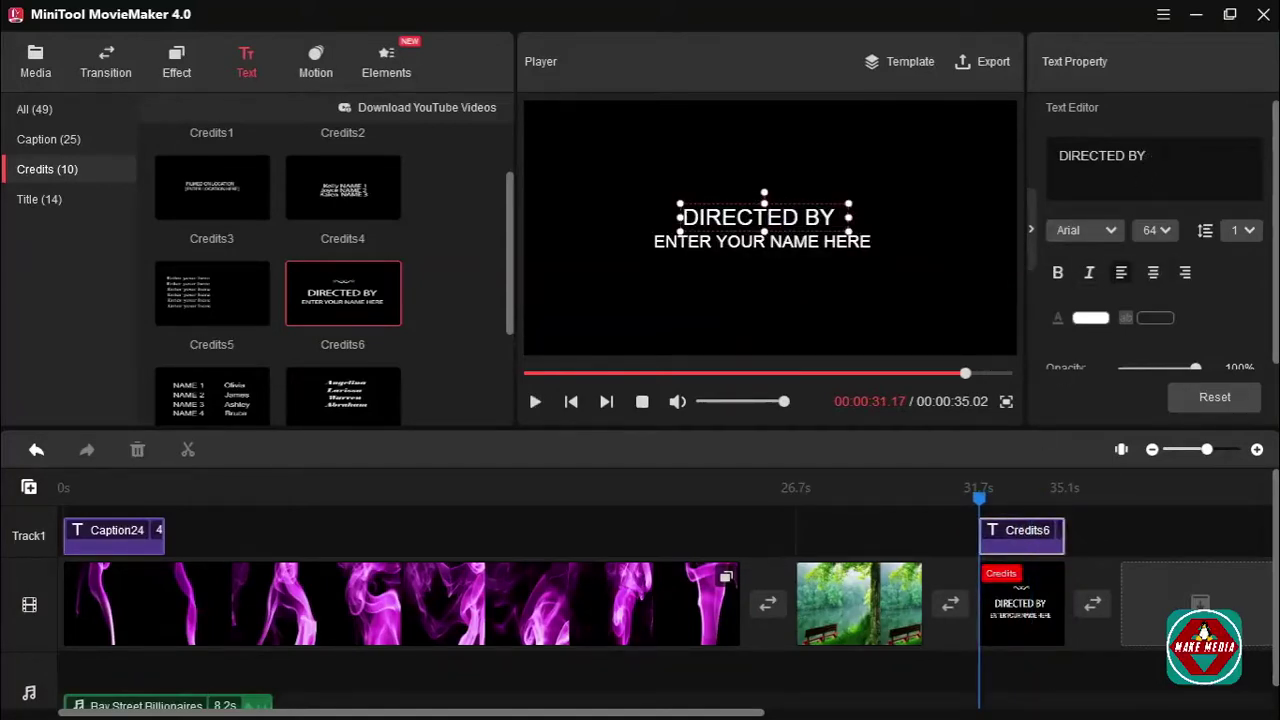
drag(1148, 156, 1033, 152)
text(Make Media)
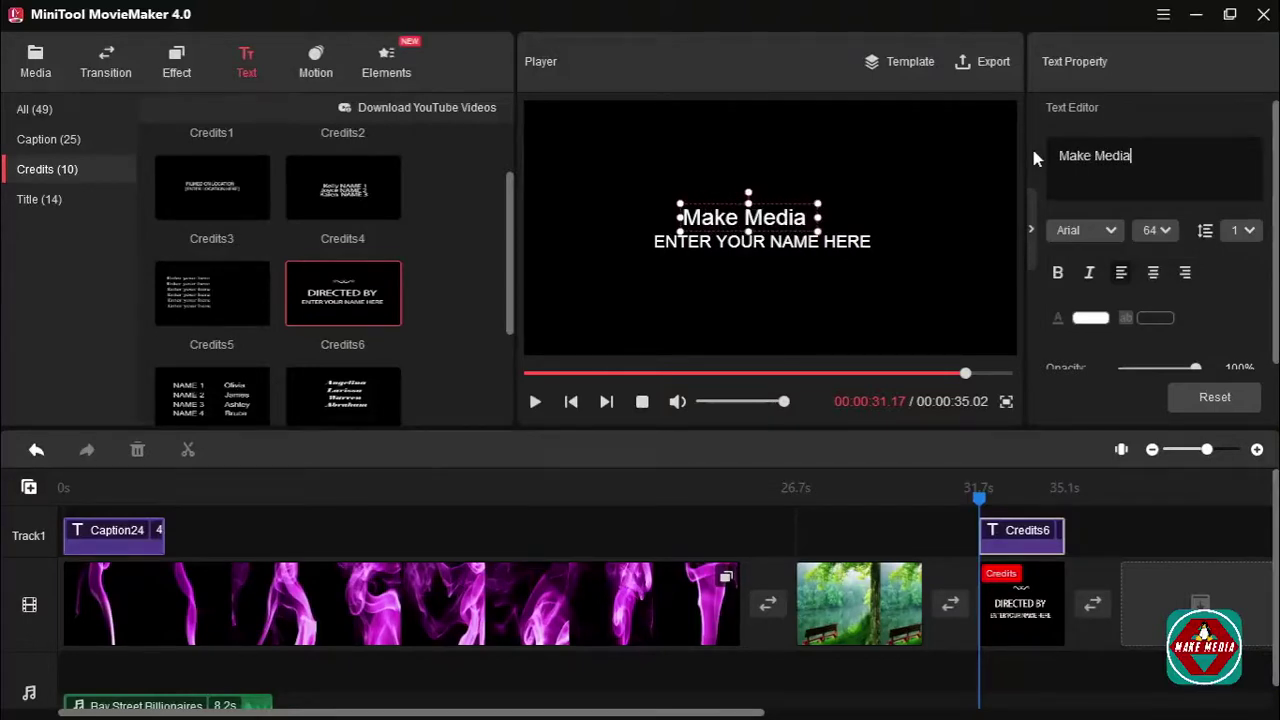
click(1020, 602)
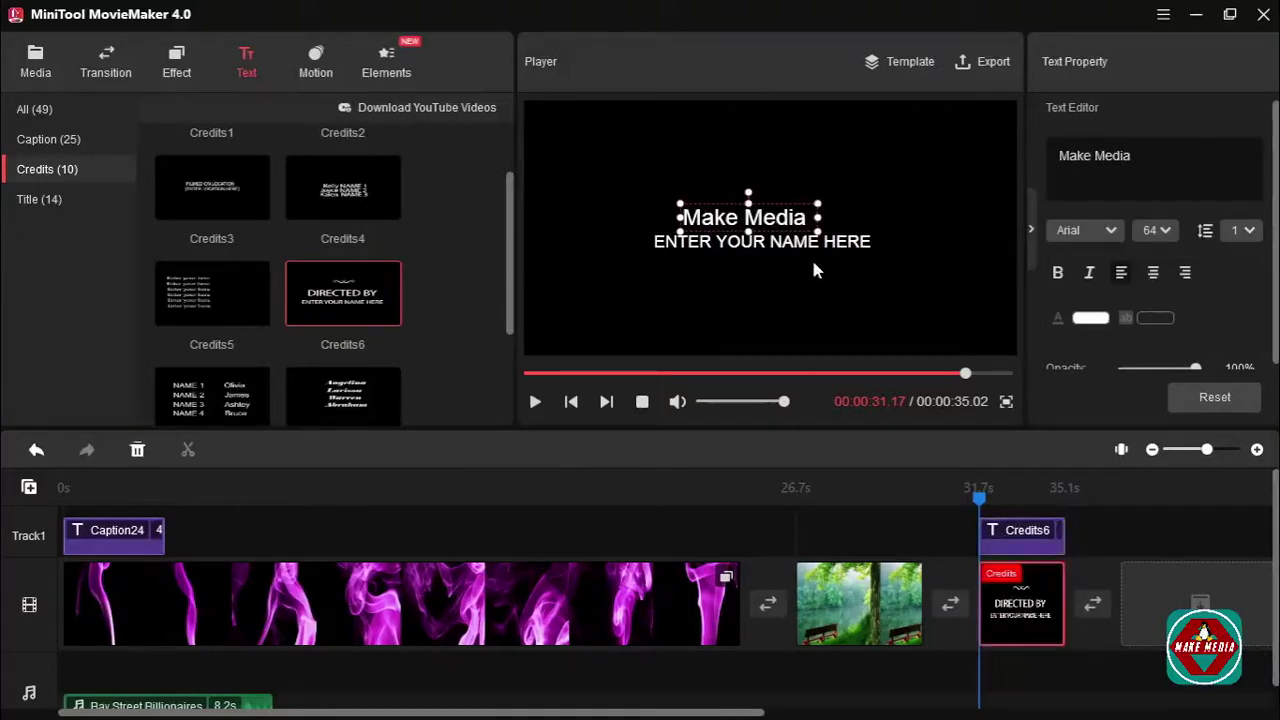
click(838, 241)
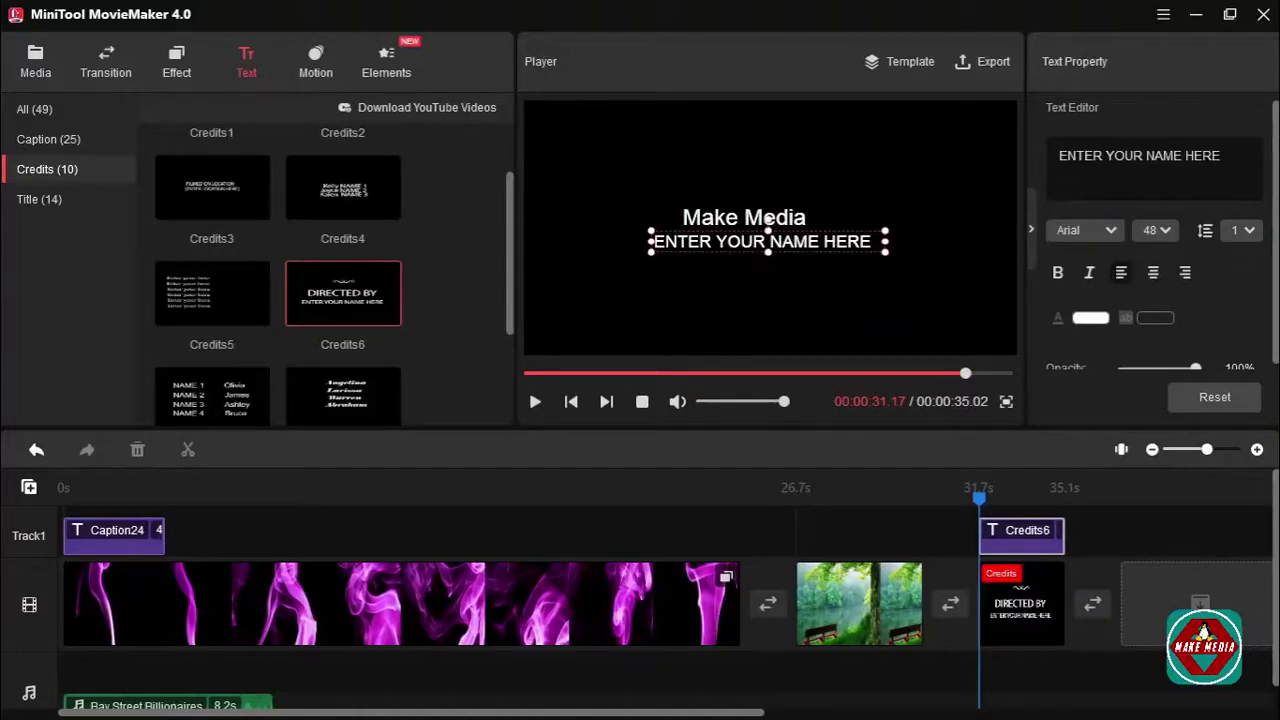
text(Lea)
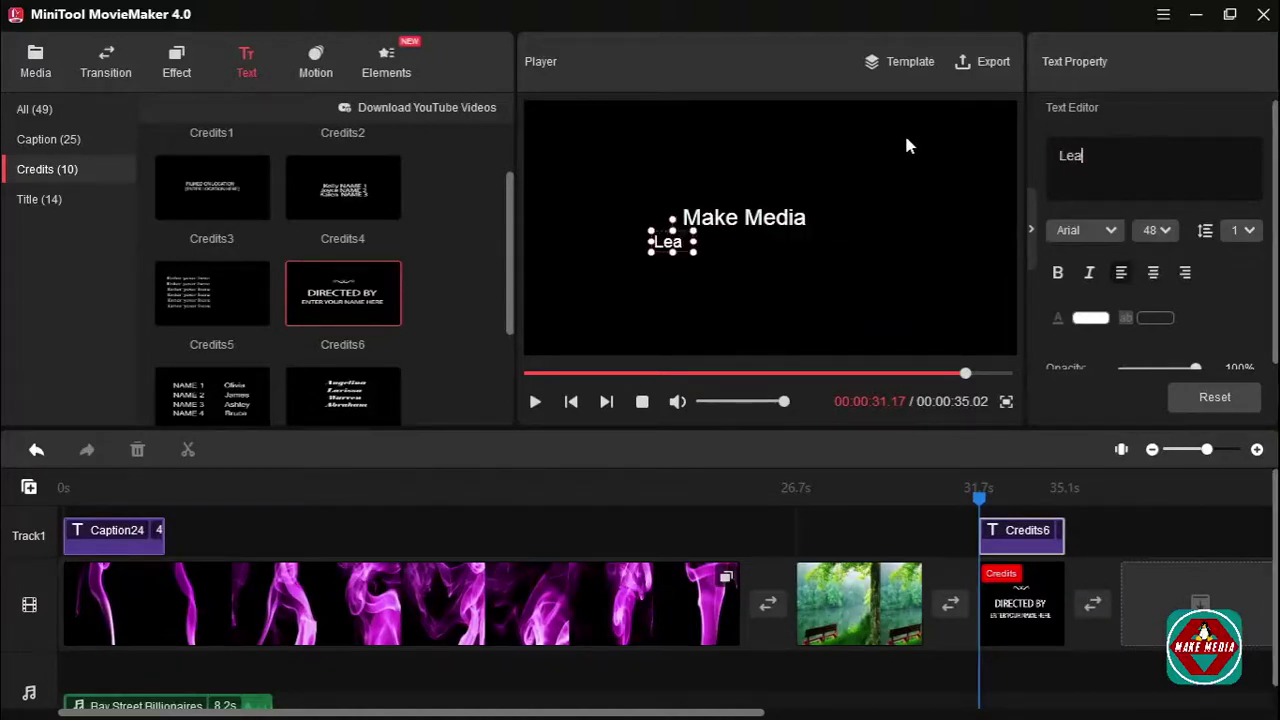
text(rning L)
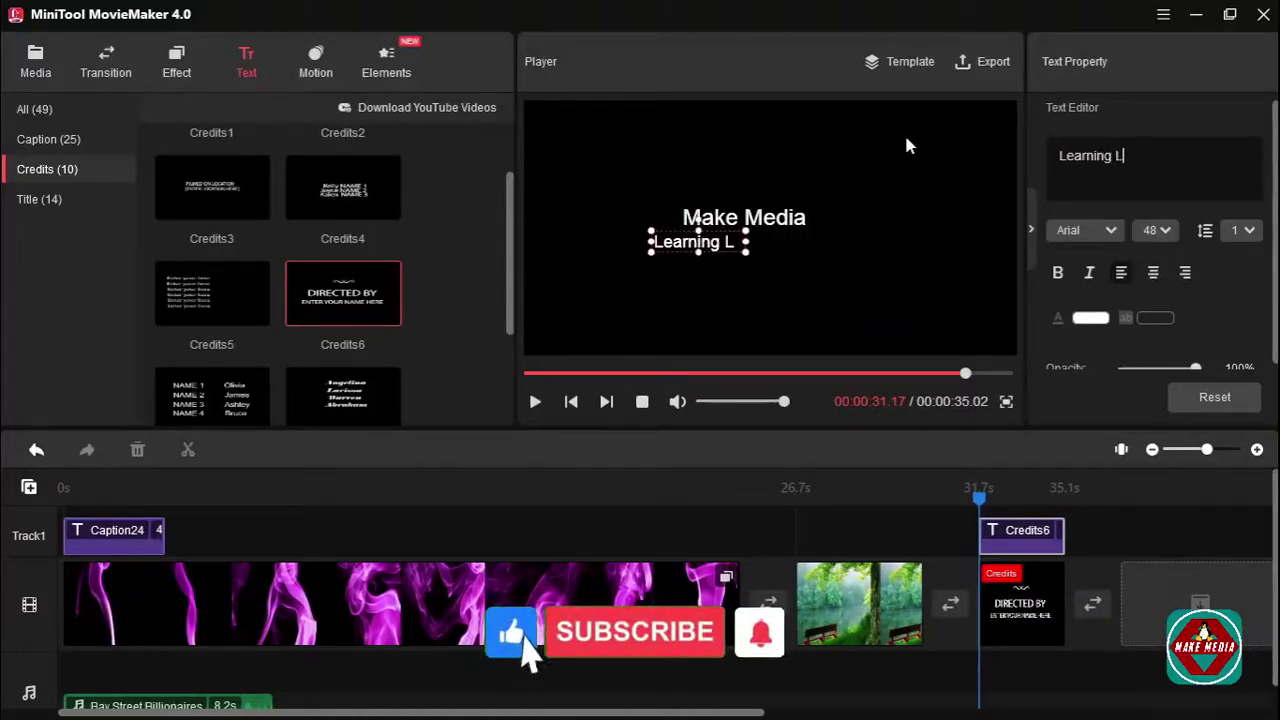
text(inux B)
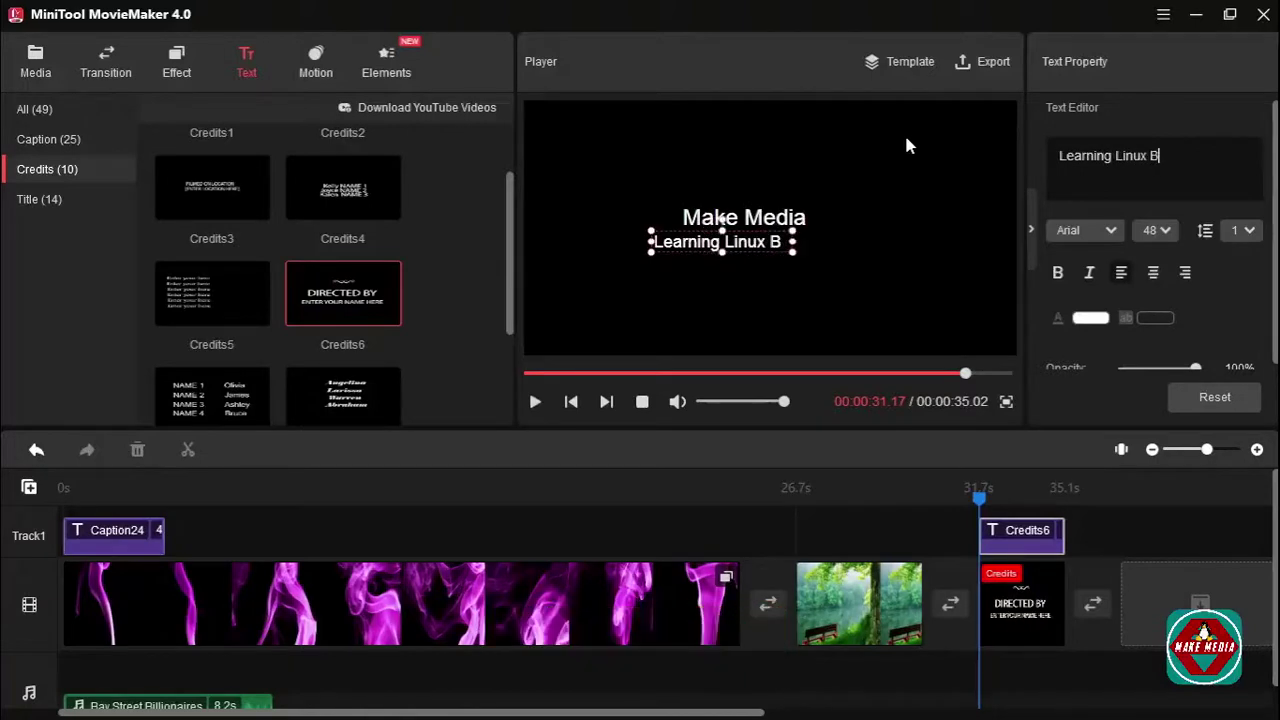
text(y Vi)
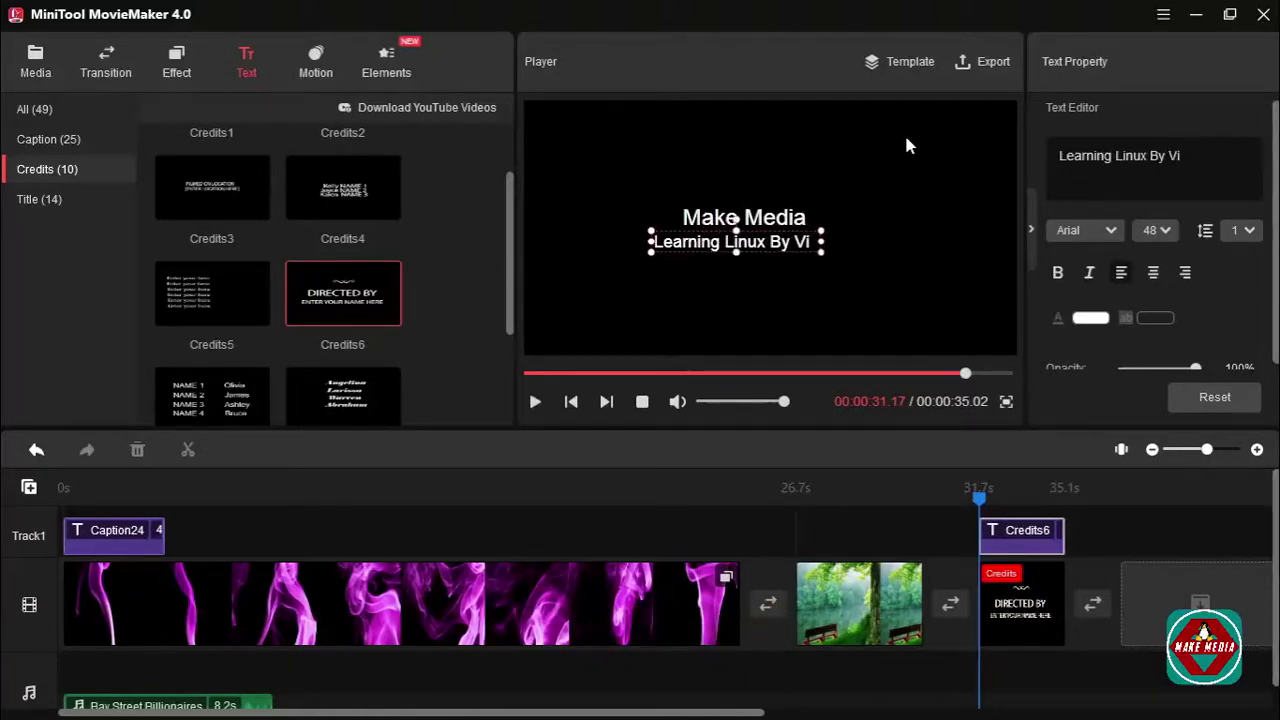
key(BackSpace)
text(etri)
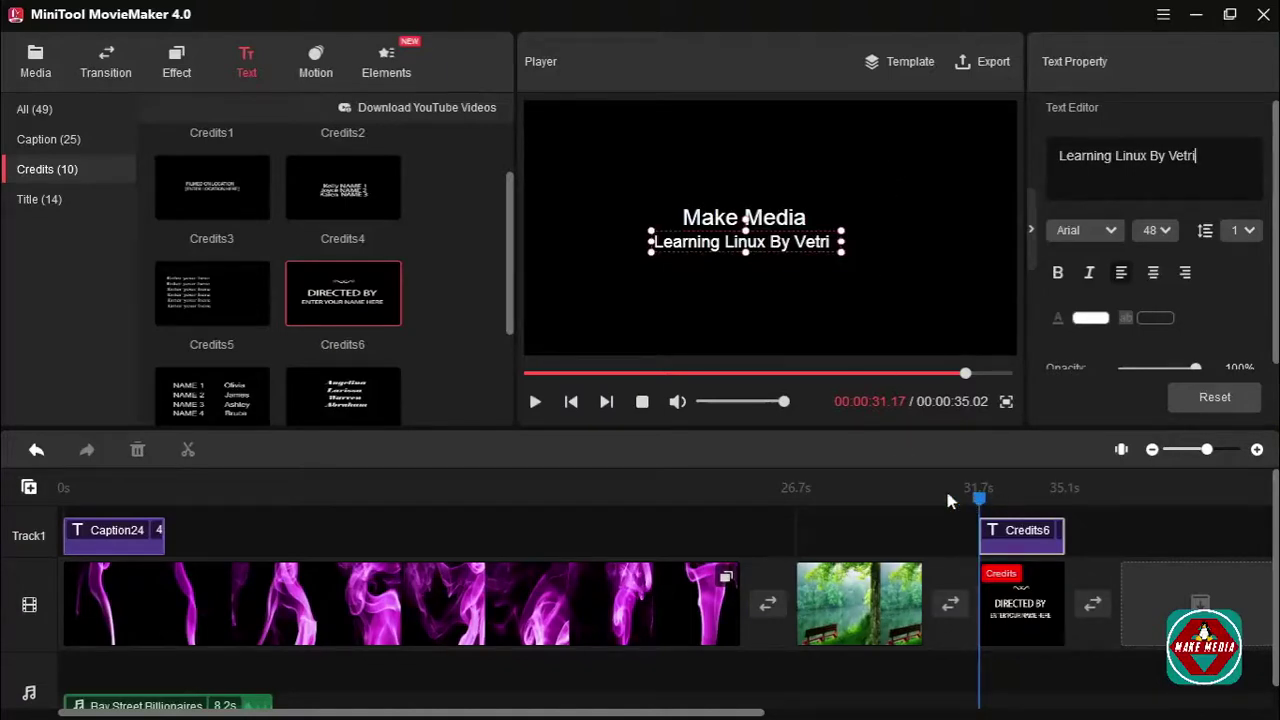
click(535, 401)
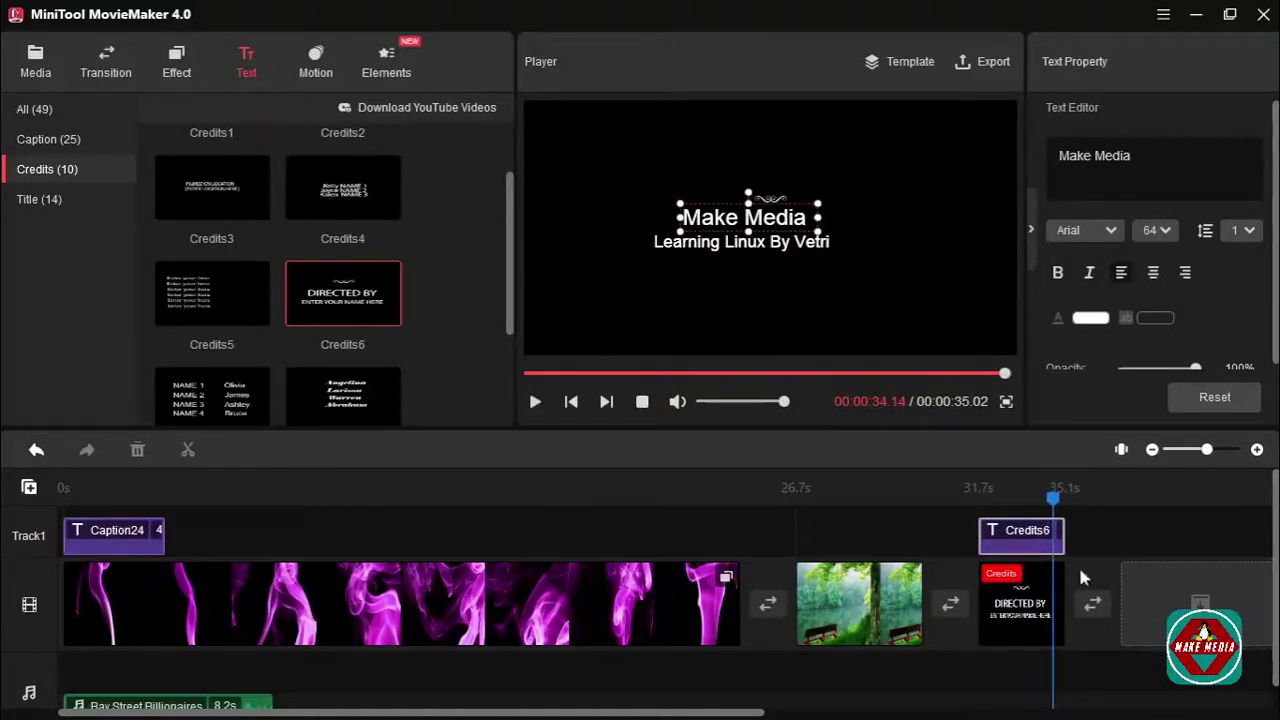
Step: Delete the credits clip from the end of the timeline
click(1022, 544)
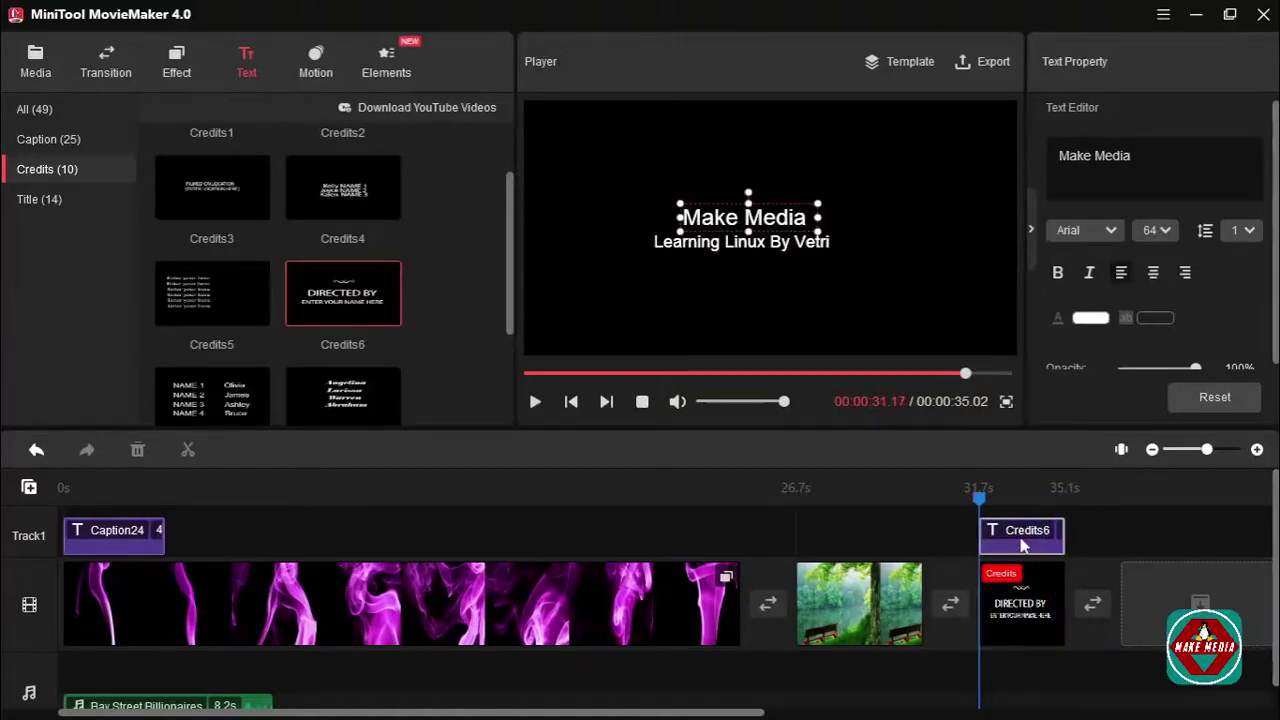
click(923, 517)
click(1022, 595)
key(Delete)
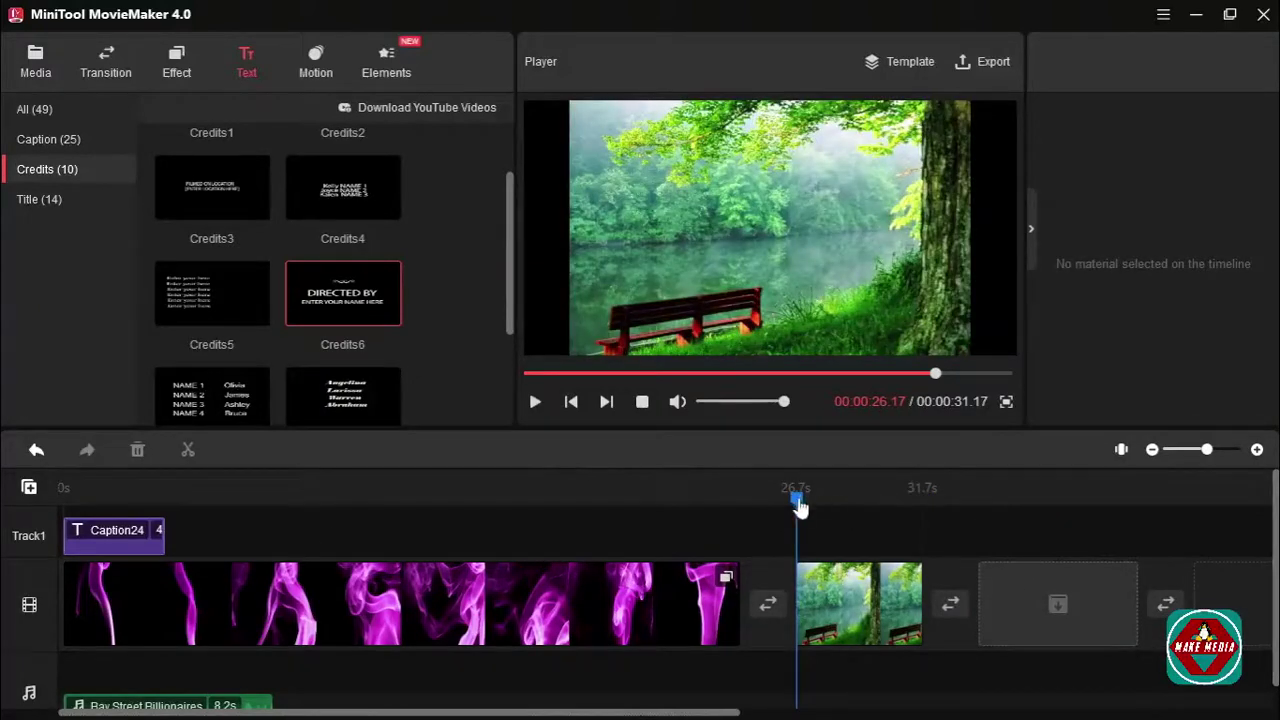
Step: Delete the Caption24 clip from the start of Track1
drag(800, 508, 291, 500)
click(93, 544)
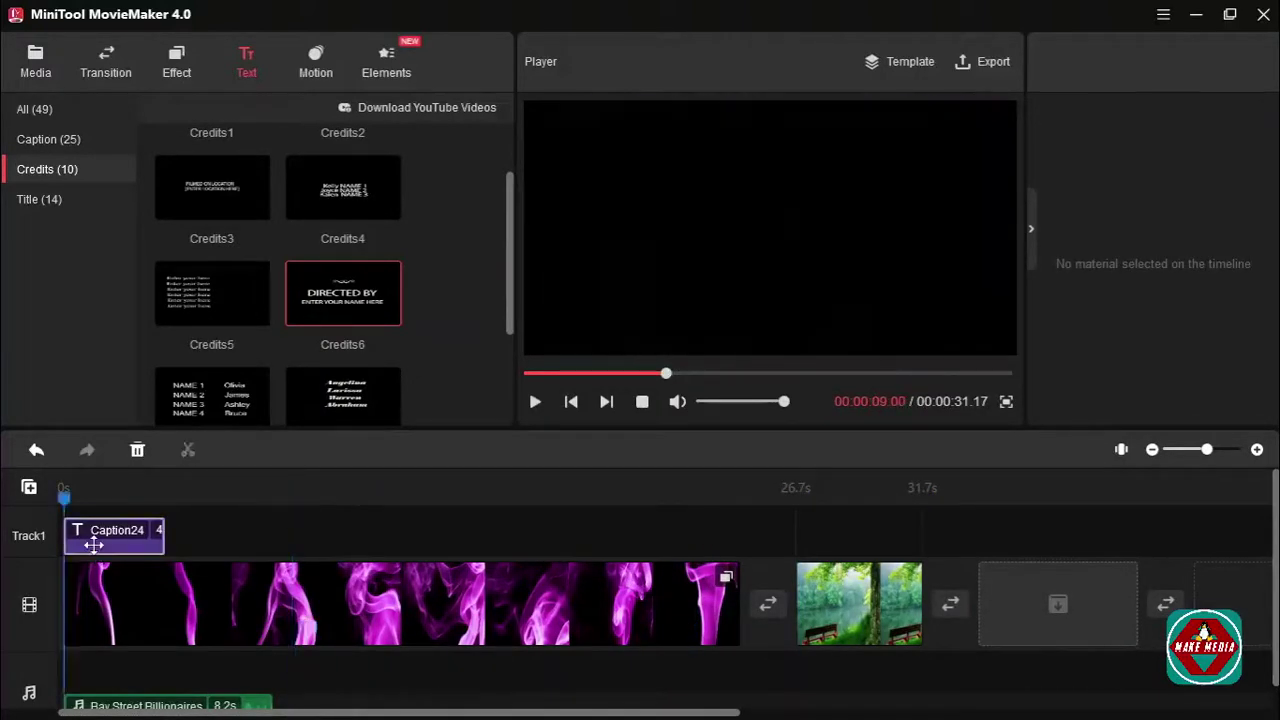
key(Delete)
Step: Add the Title5 template from the Title category at the end of the timeline, preview it, and select its text clip on Track1
click(40, 192)
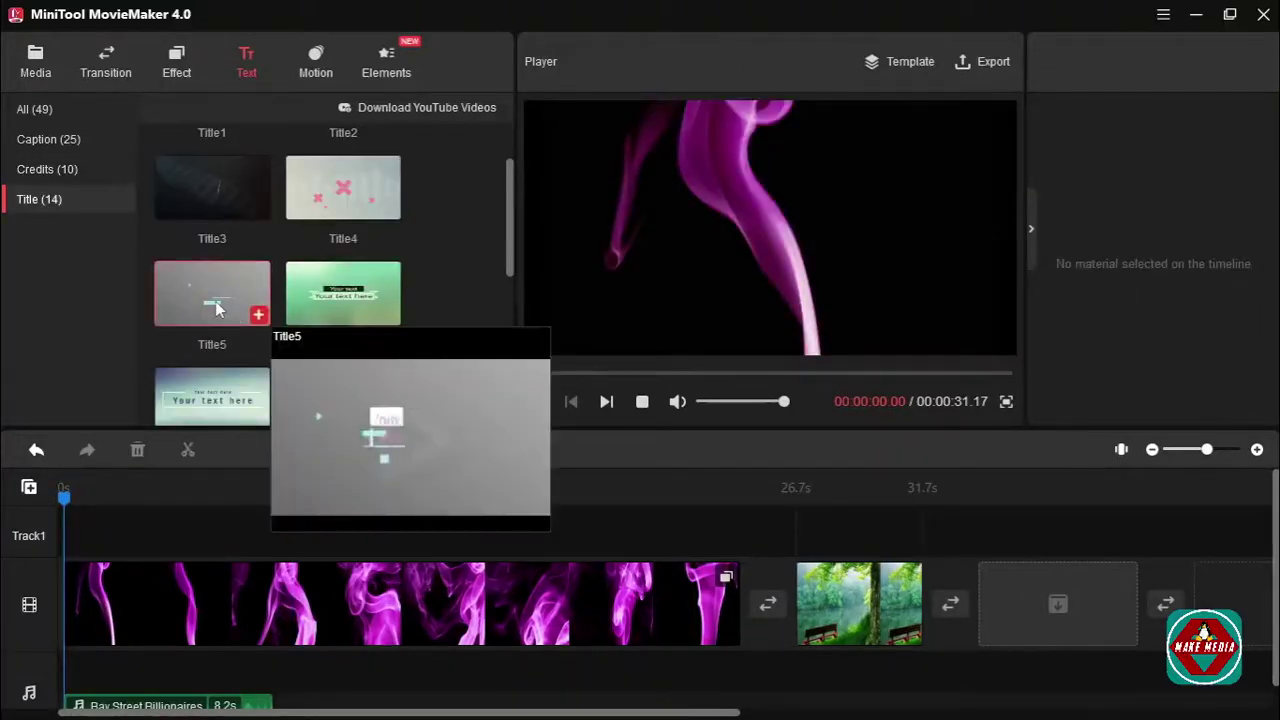
click(258, 315)
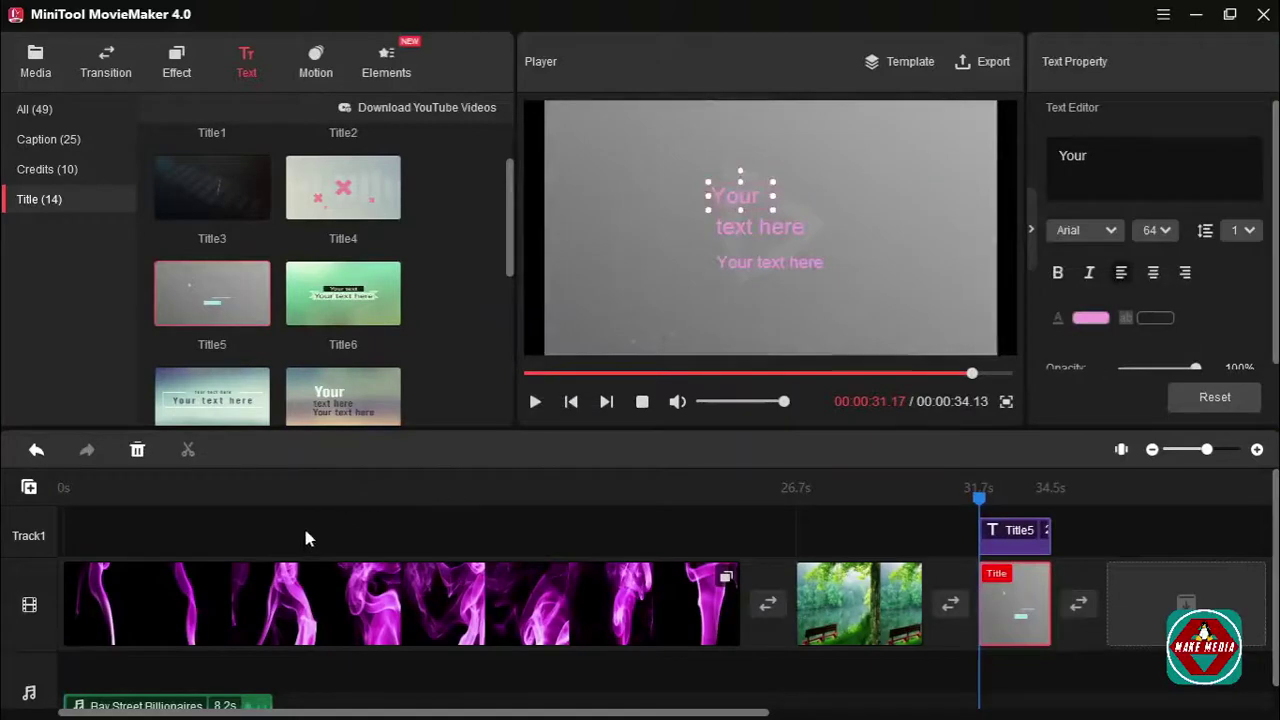
drag(980, 500, 909, 503)
key(space)
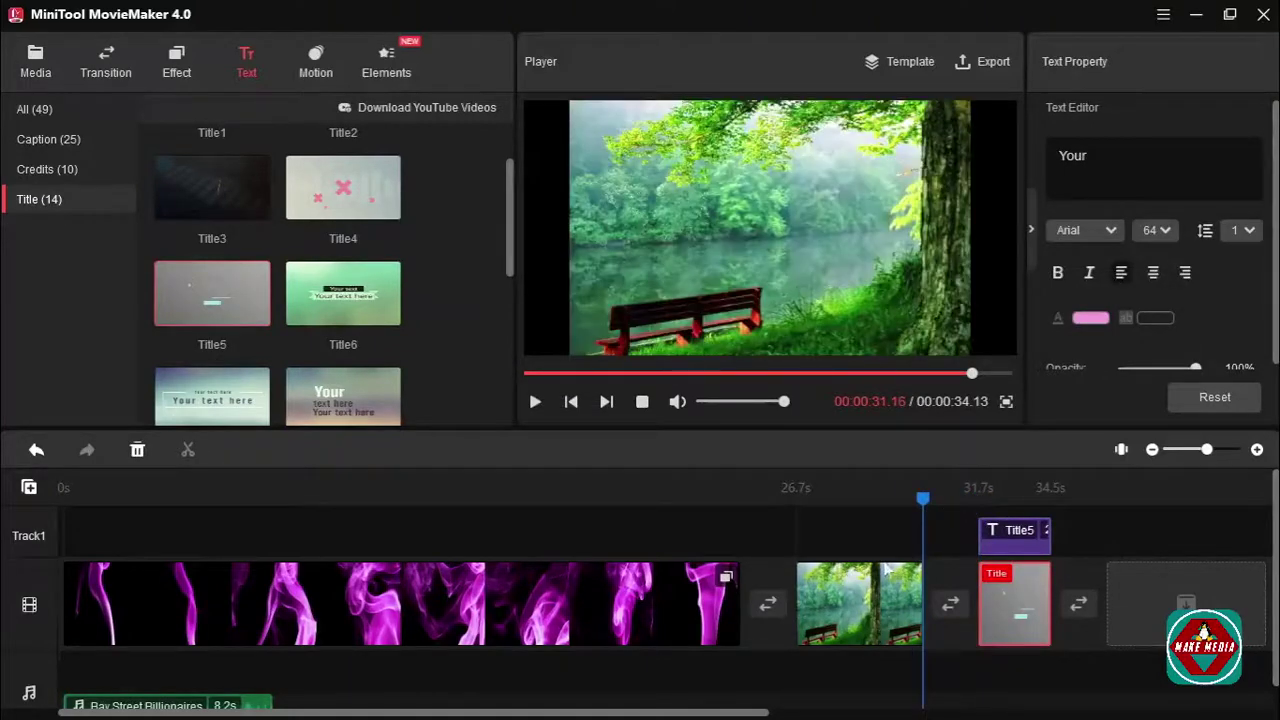
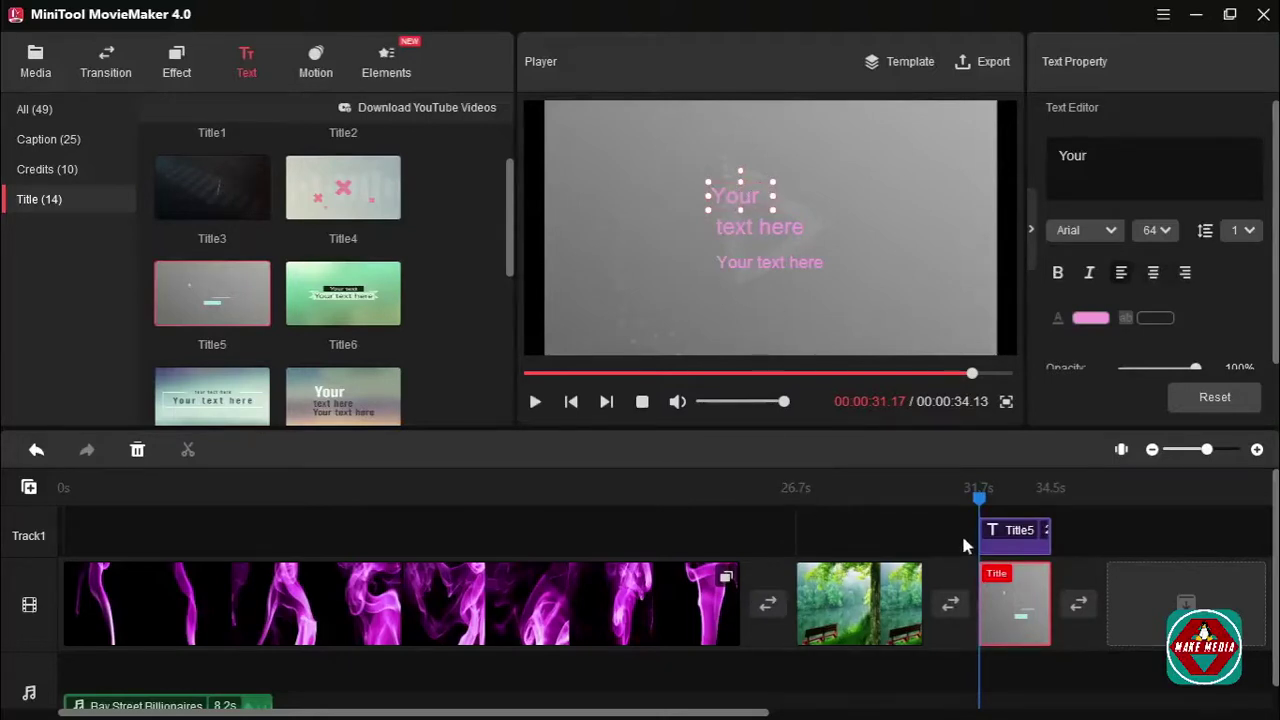
click(1000, 545)
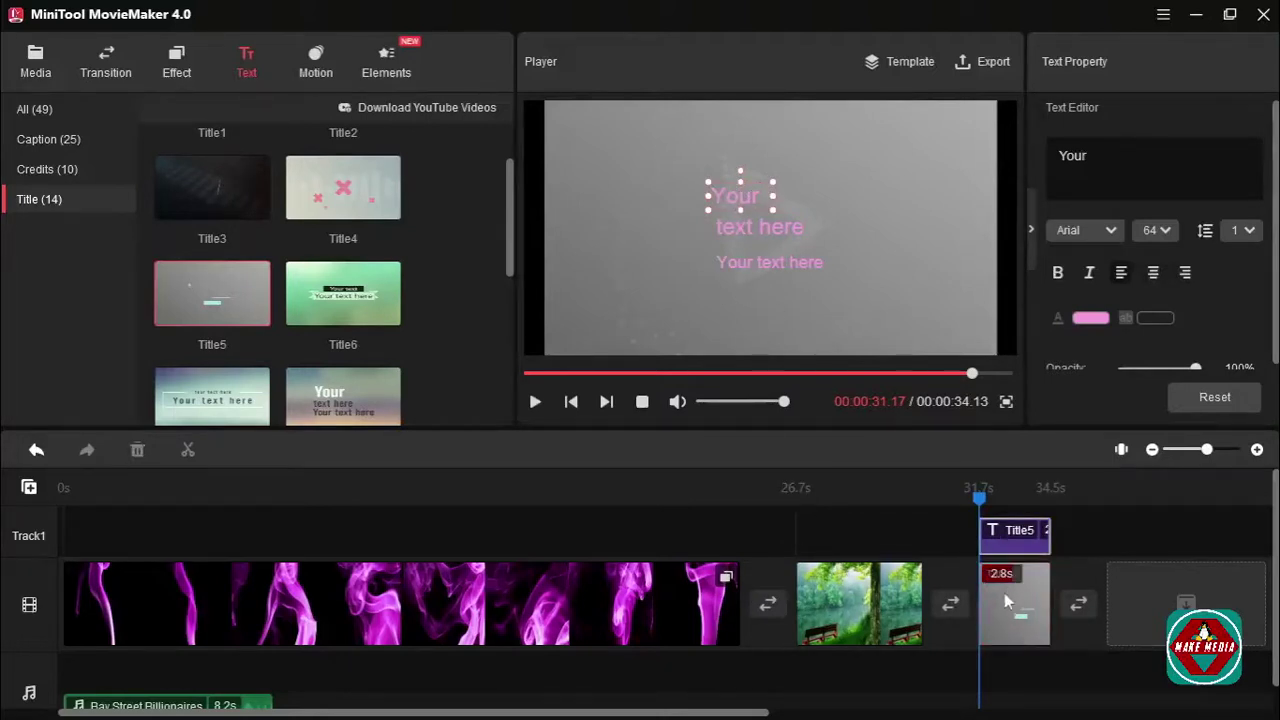
Step: Delete the Title5 clip from the end of the timeline
key(Delete)
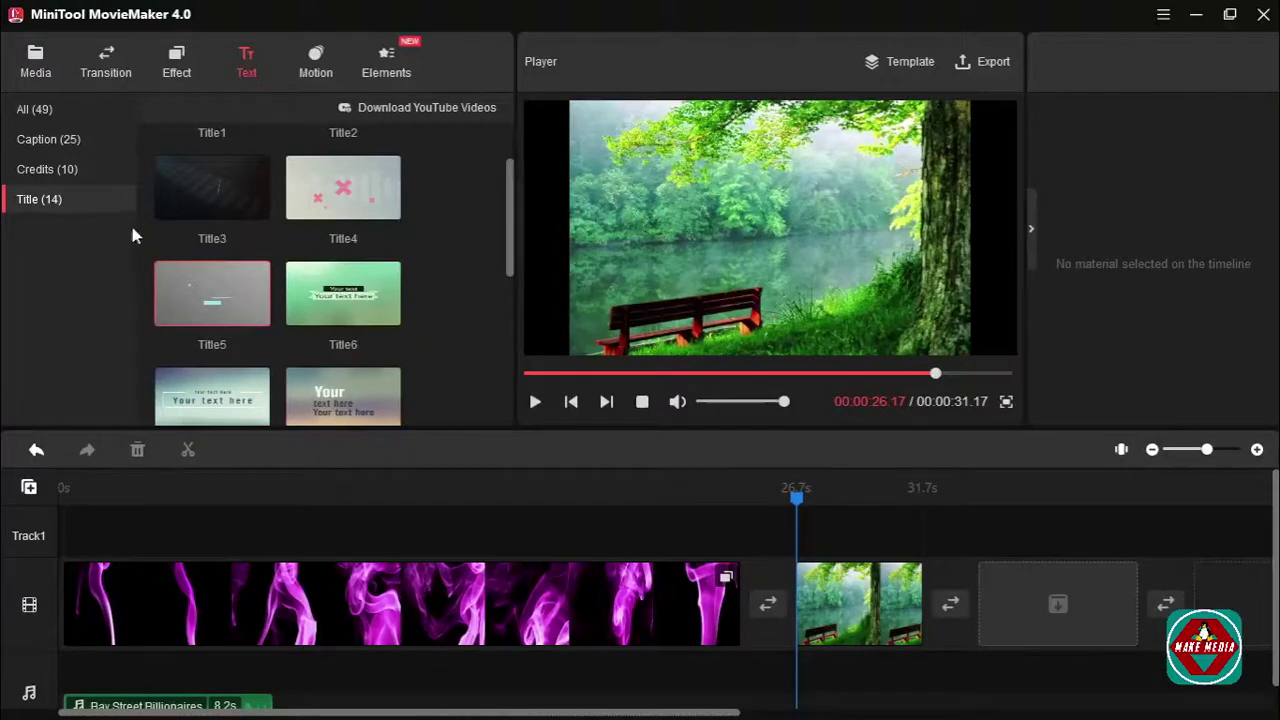
Step: Add the Caption1 template from the Caption category to Track1 above the lake image
click(71, 139)
scroll(258, 338, up, 2)
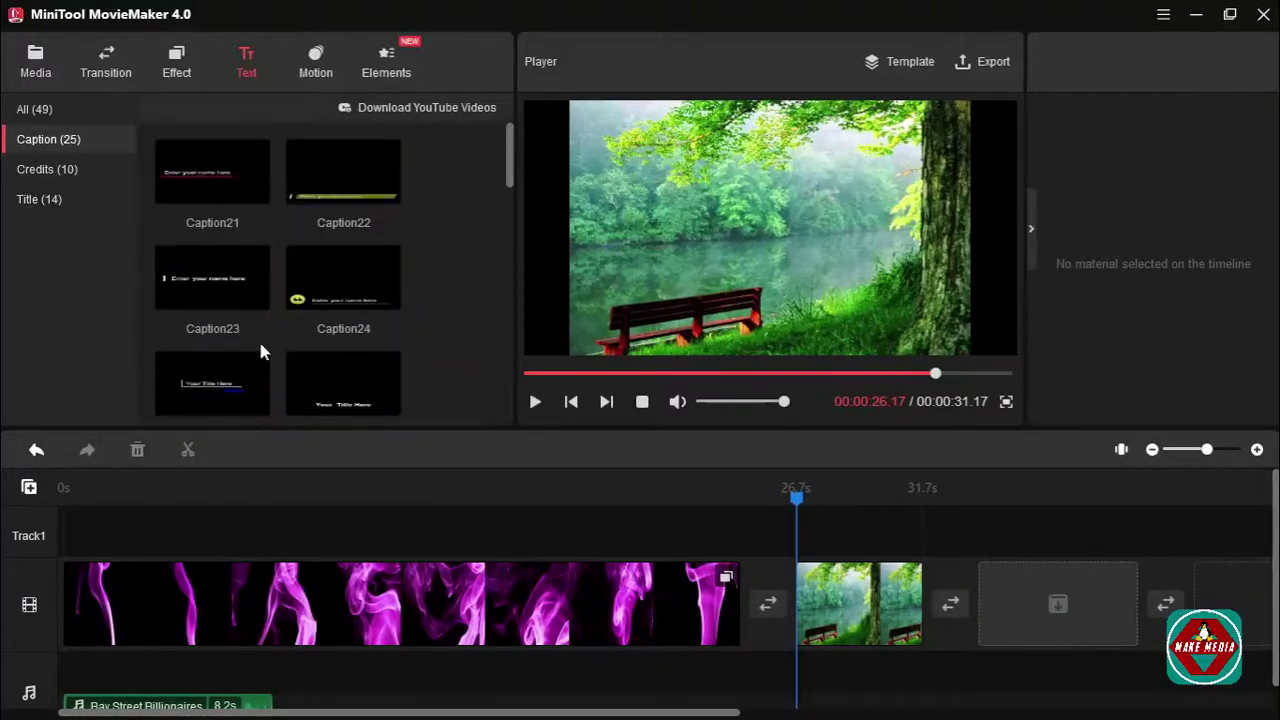
scroll(330, 360, down, 3)
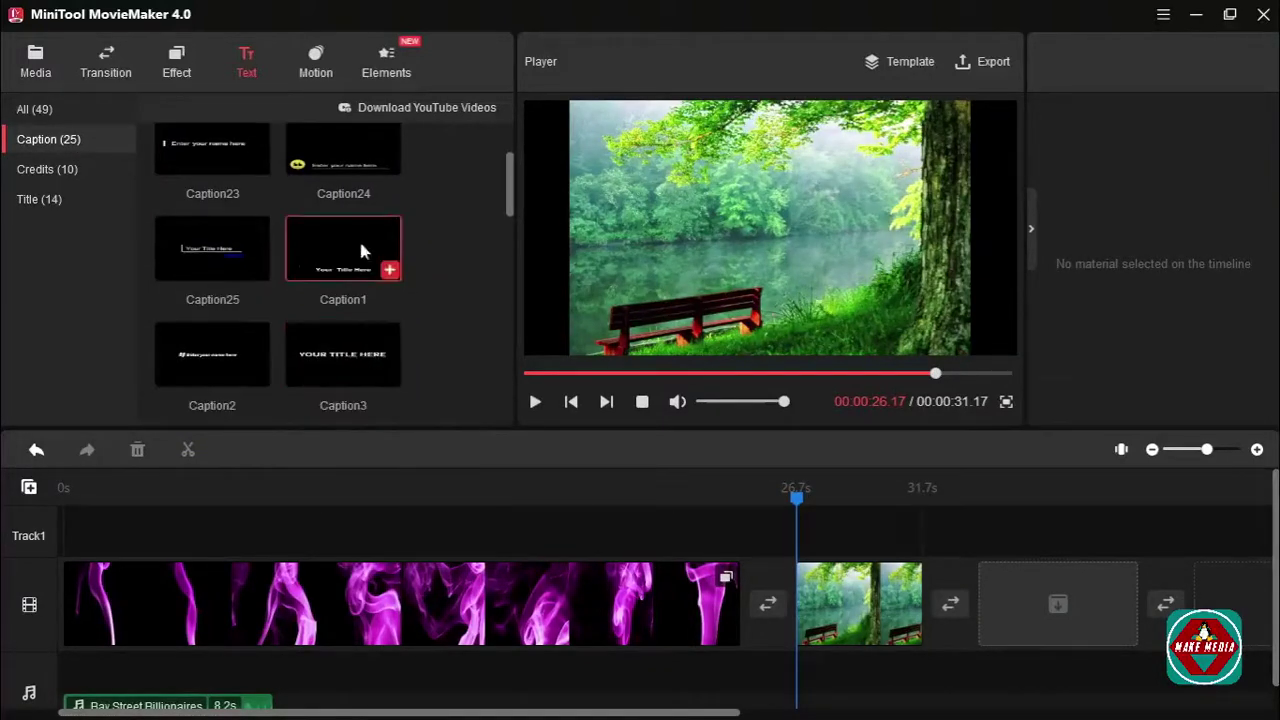
click(389, 272)
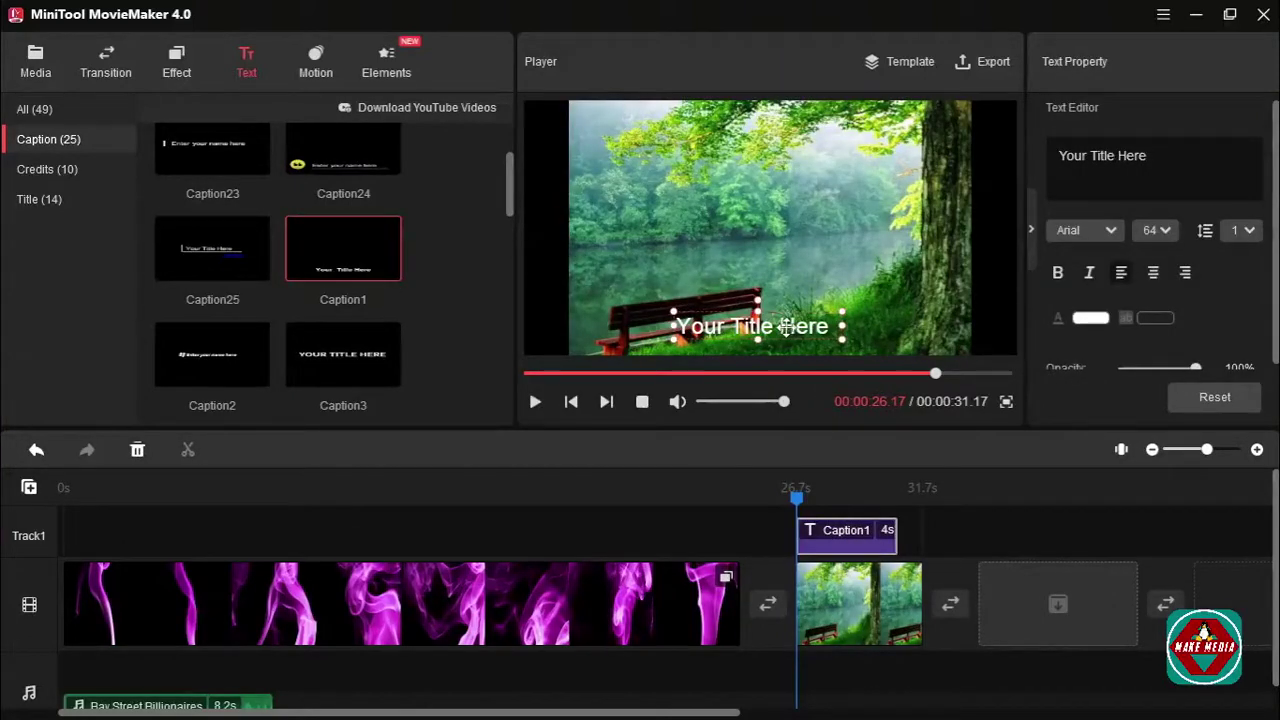
Step: Move the "Your Title Here" caption up over the water, rotate it into a steep downward slant along the image's left side, and play it back
drag(786, 327, 721, 218)
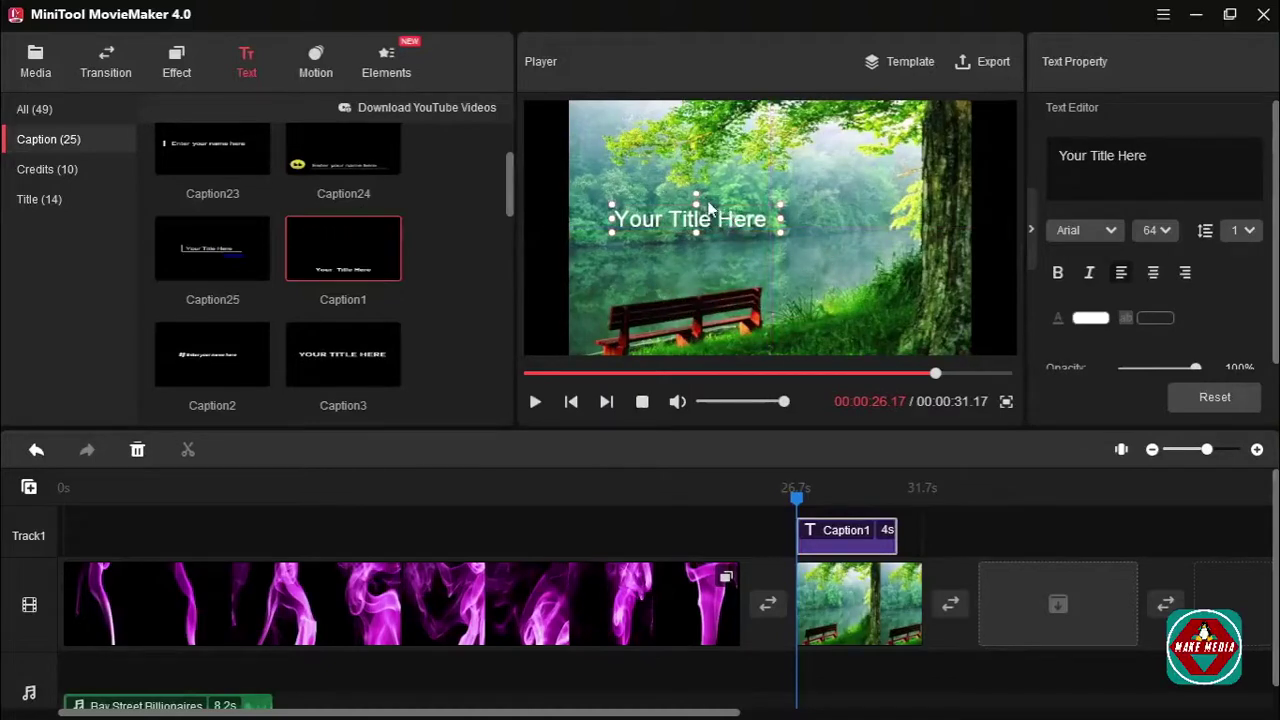
drag(709, 203, 618, 256)
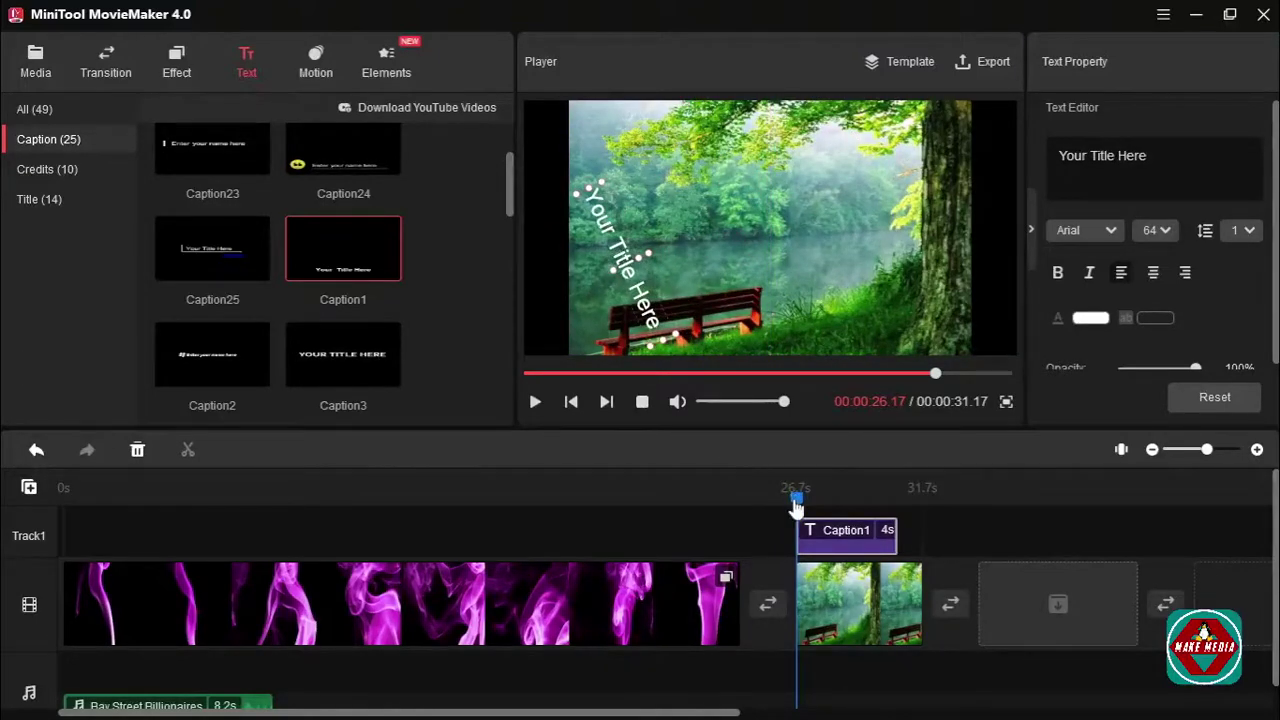
drag(794, 496, 720, 496)
key(space)
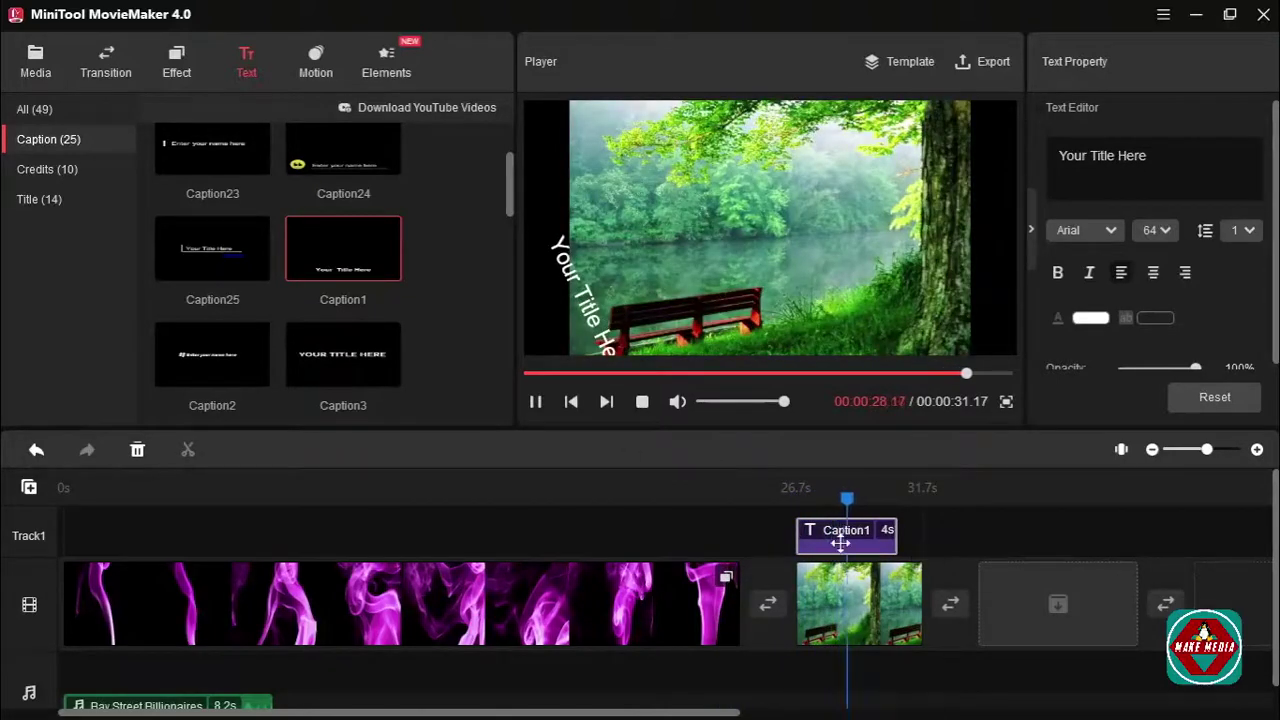
click(650, 304)
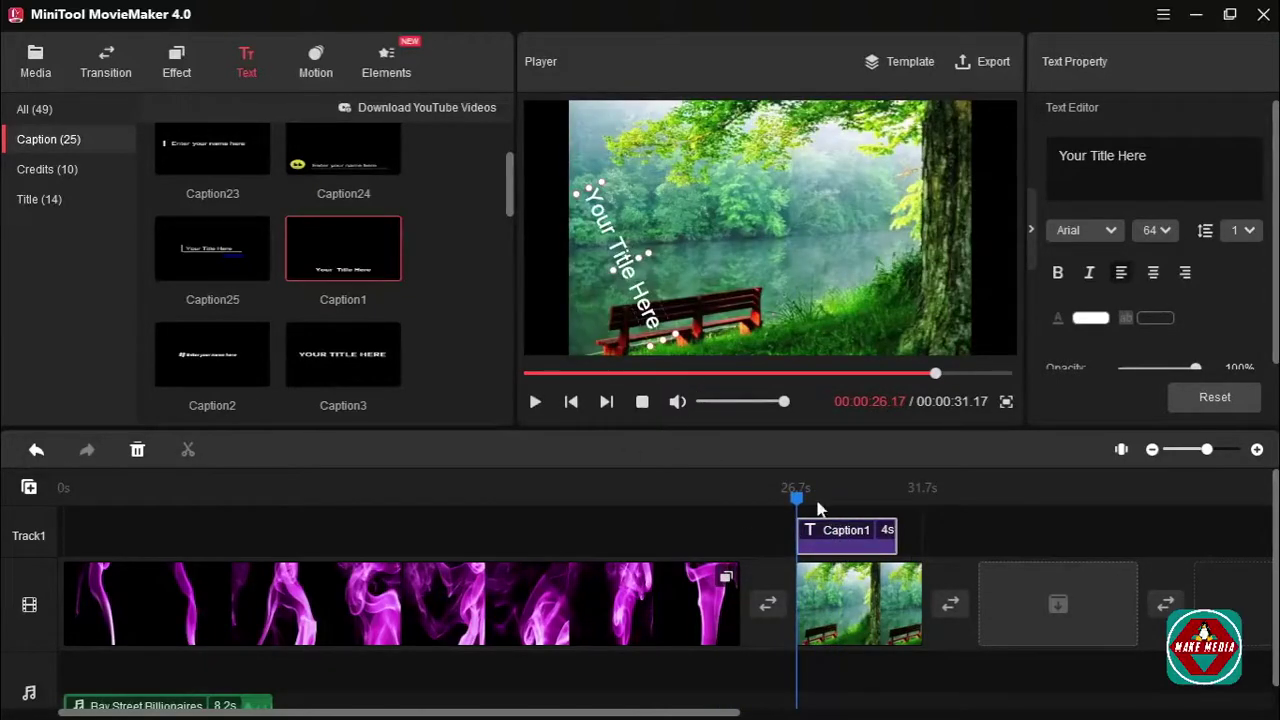
Step: Move the Caption1 clip on Track1 to about 19 seconds, above the purple smoke clip, and preview it
drag(835, 537, 594, 545)
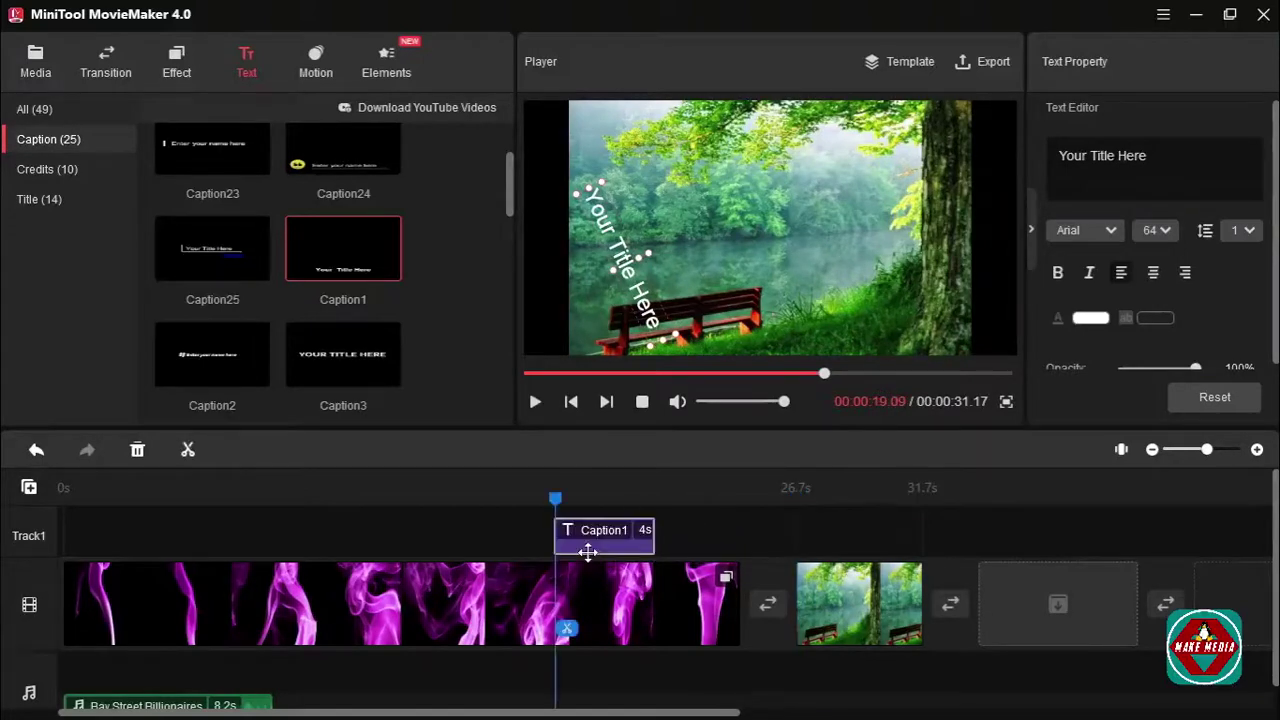
key(space)
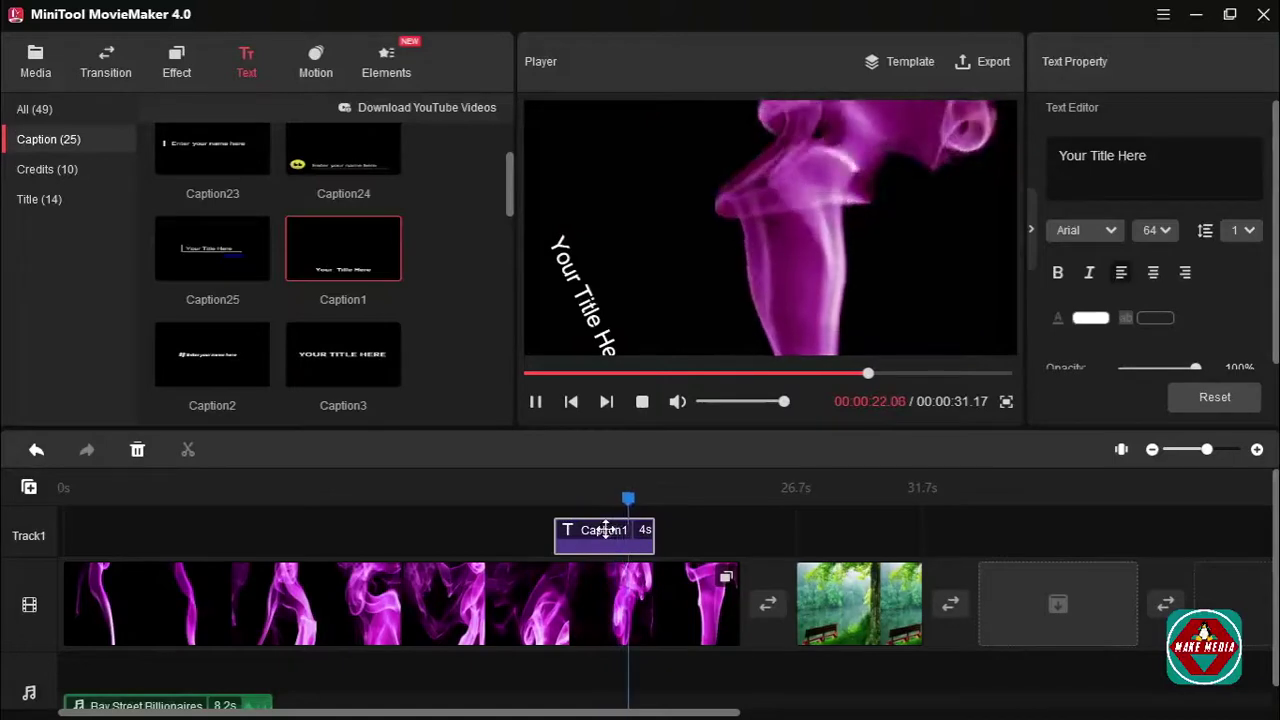
click(597, 316)
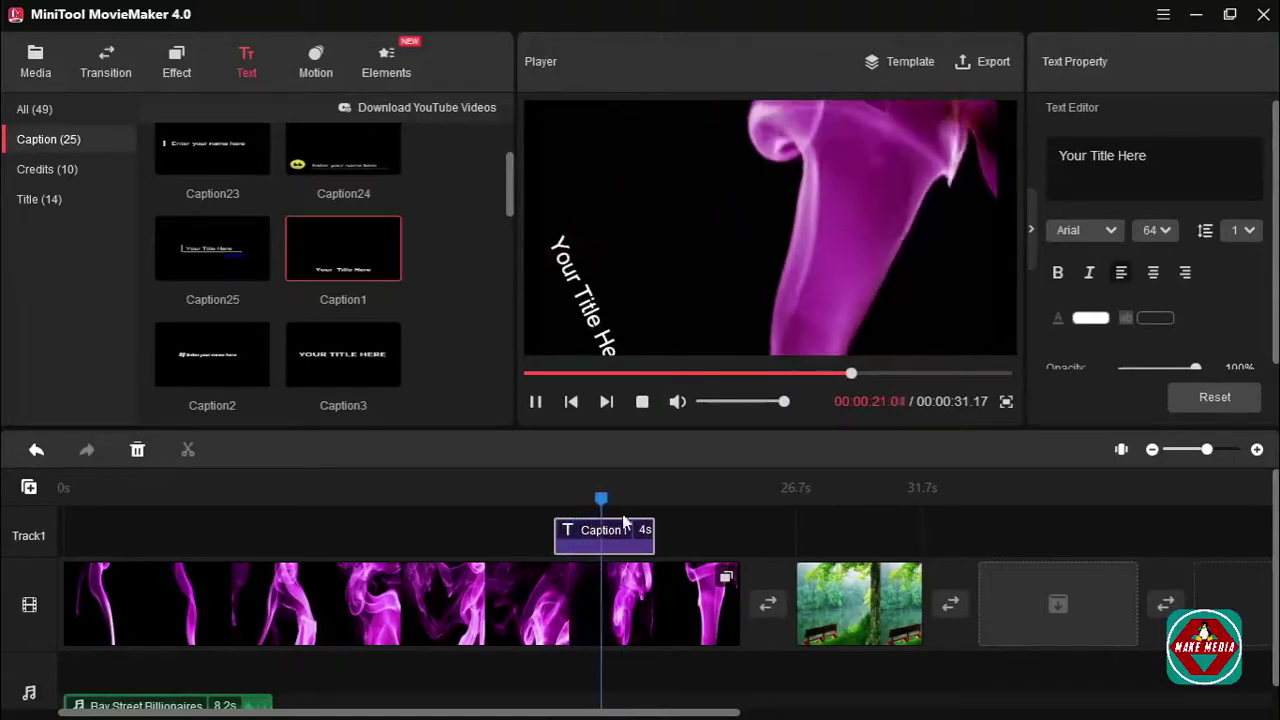
click(535, 401)
Step: Shift the slanted caption higher in the video frame and play the smoke section from just before it
drag(614, 251, 604, 207)
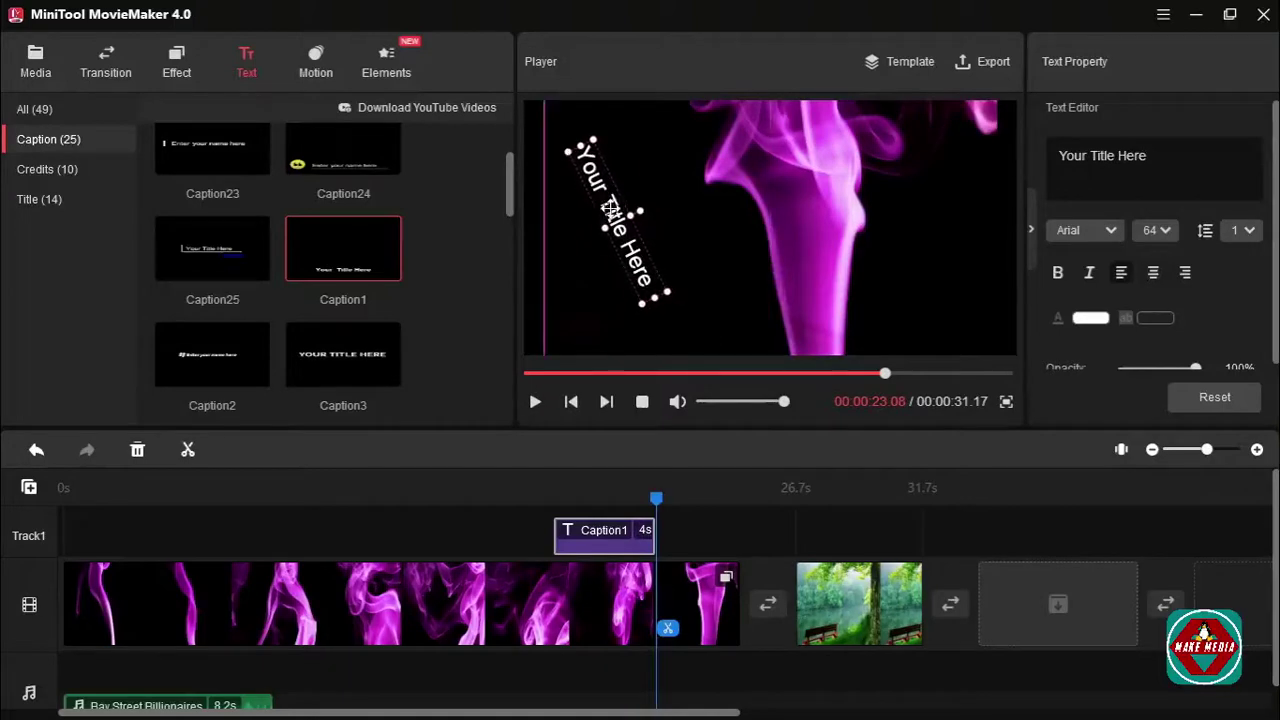
drag(656, 498, 538, 498)
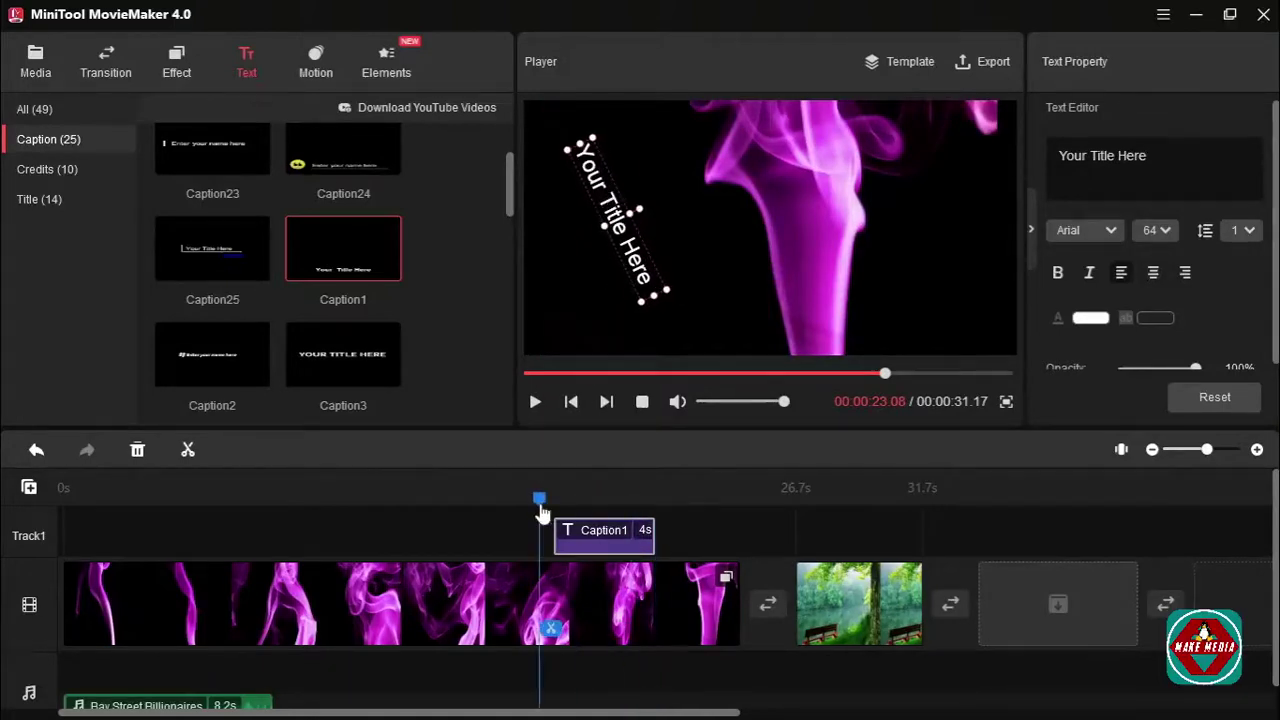
key(space)
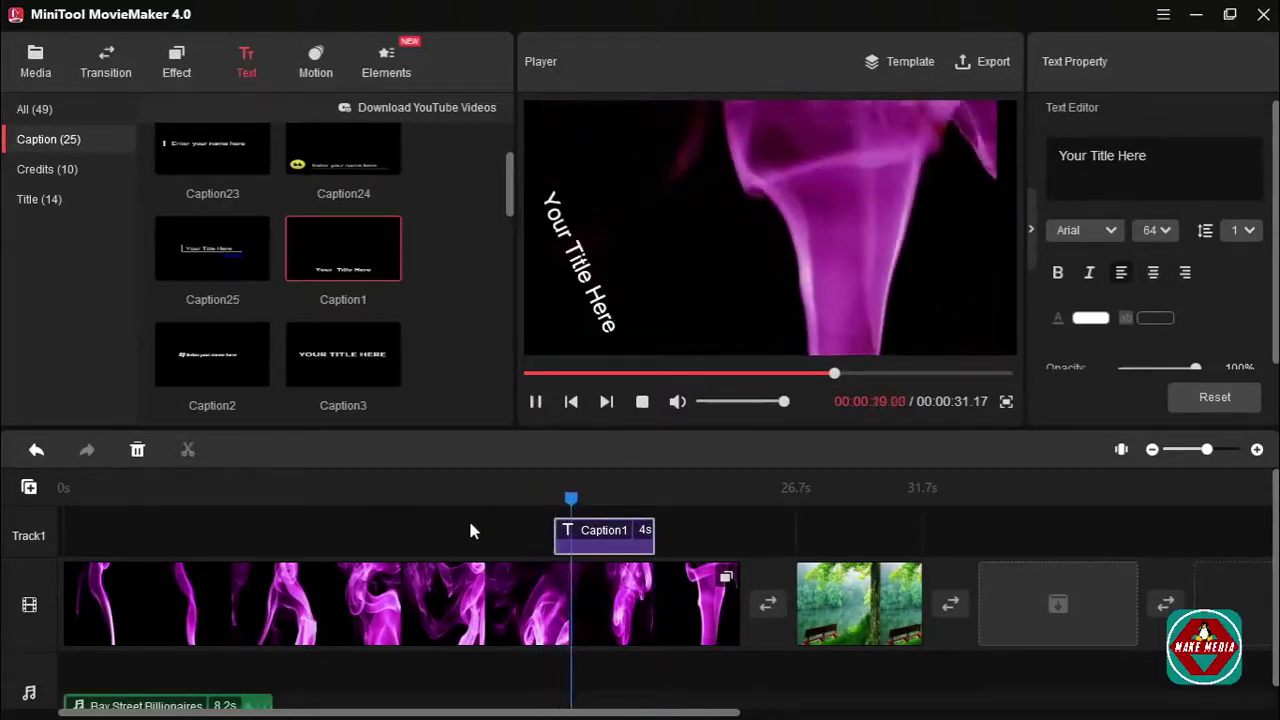
Step: Stop the playback and delete the Caption1 clip from Track1
click(553, 528)
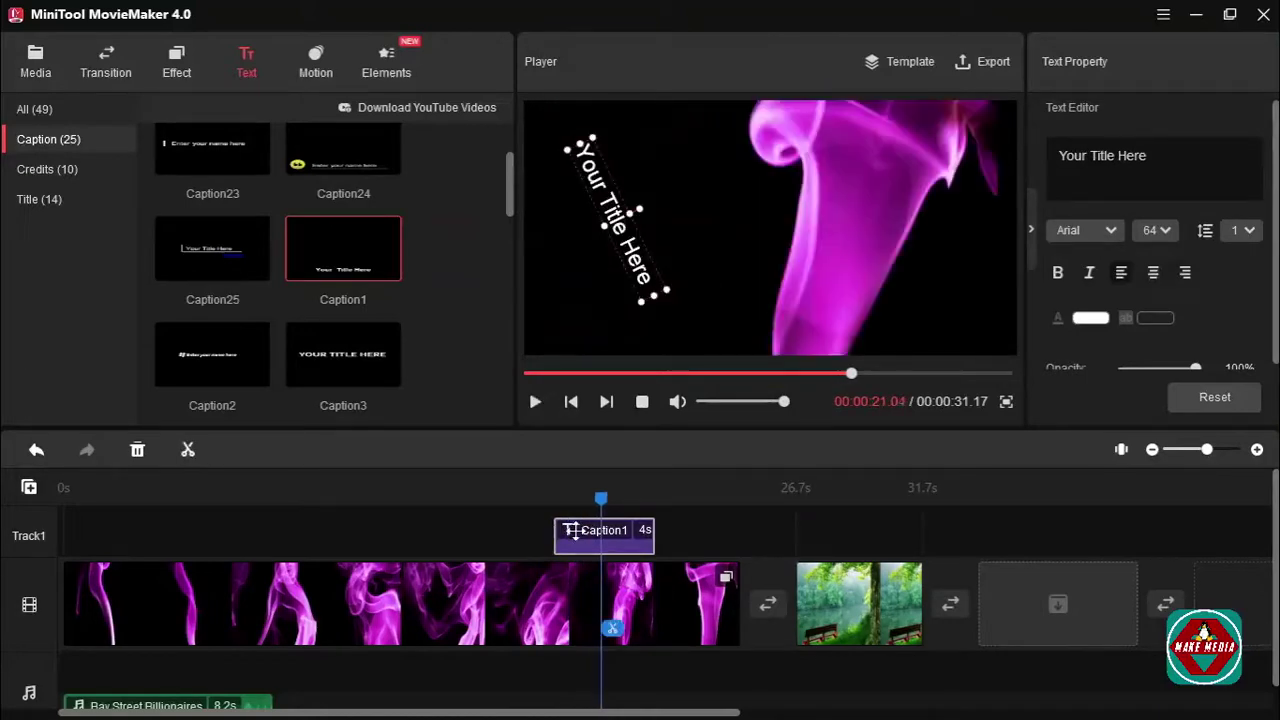
click(555, 528)
key(Delete)
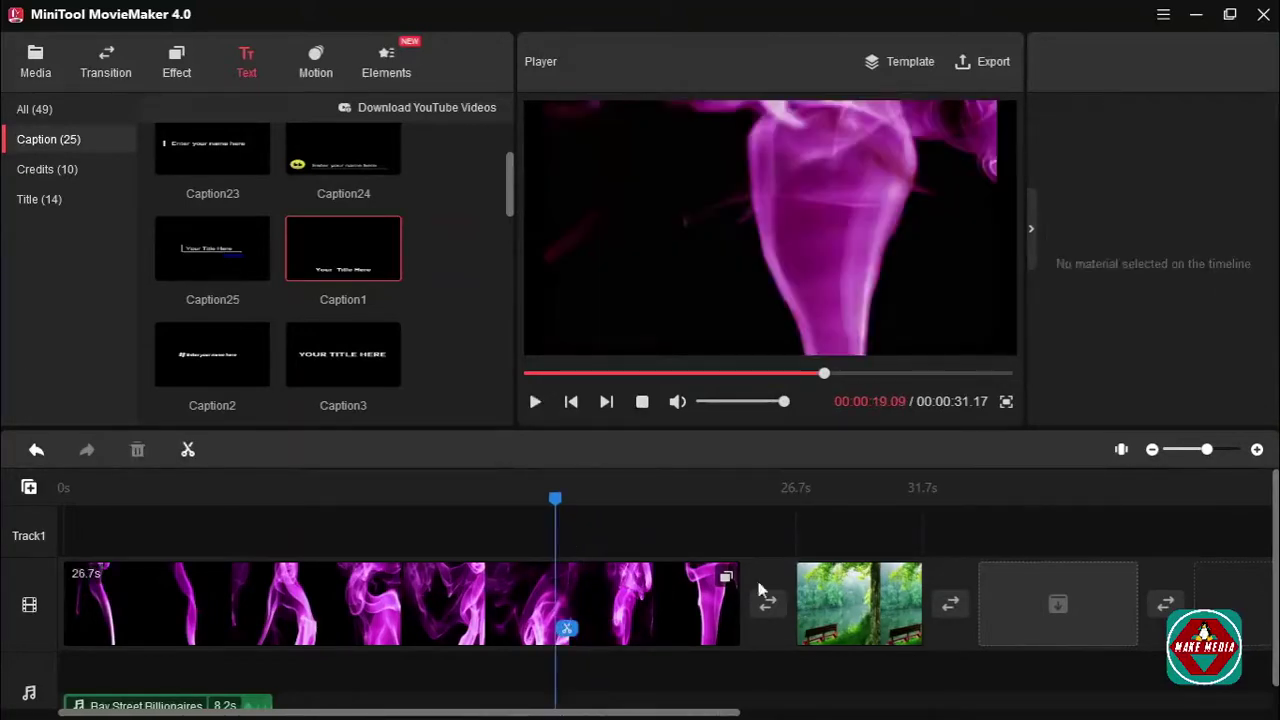
Step: Apply the Pan down motion from the Pan only category to the lake image and undo it
click(820, 576)
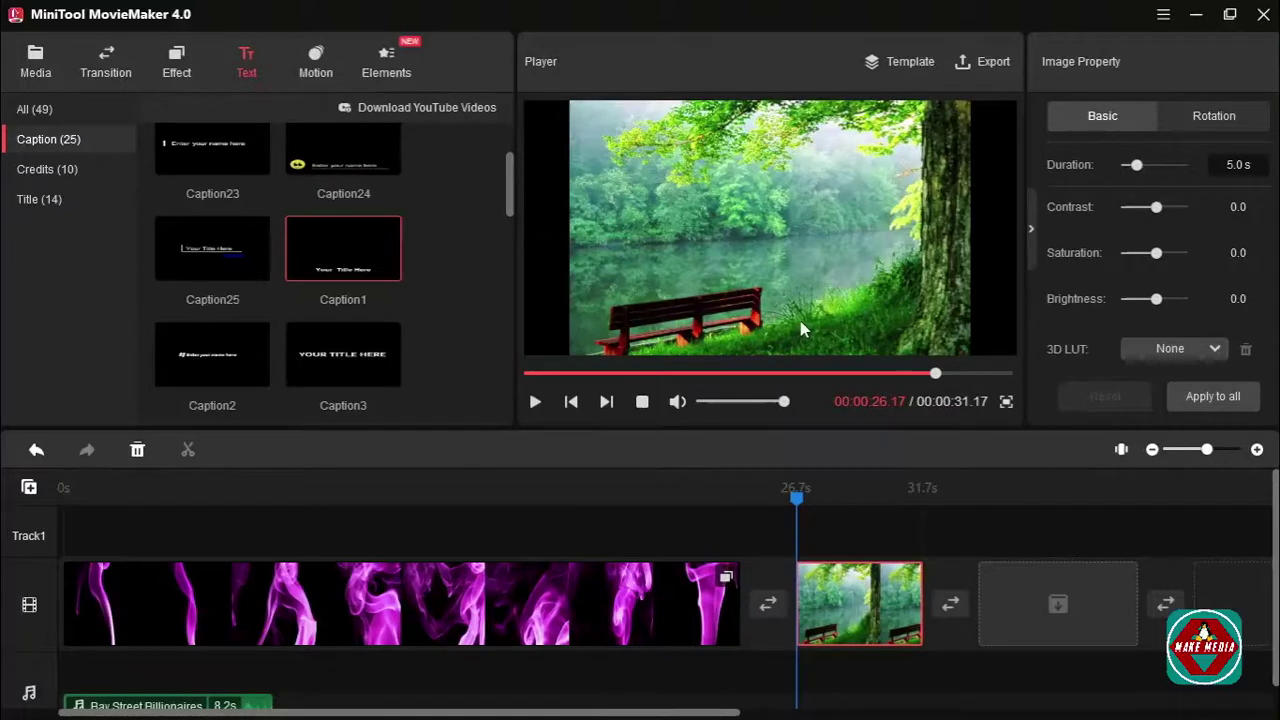
mouse_move(168, 143)
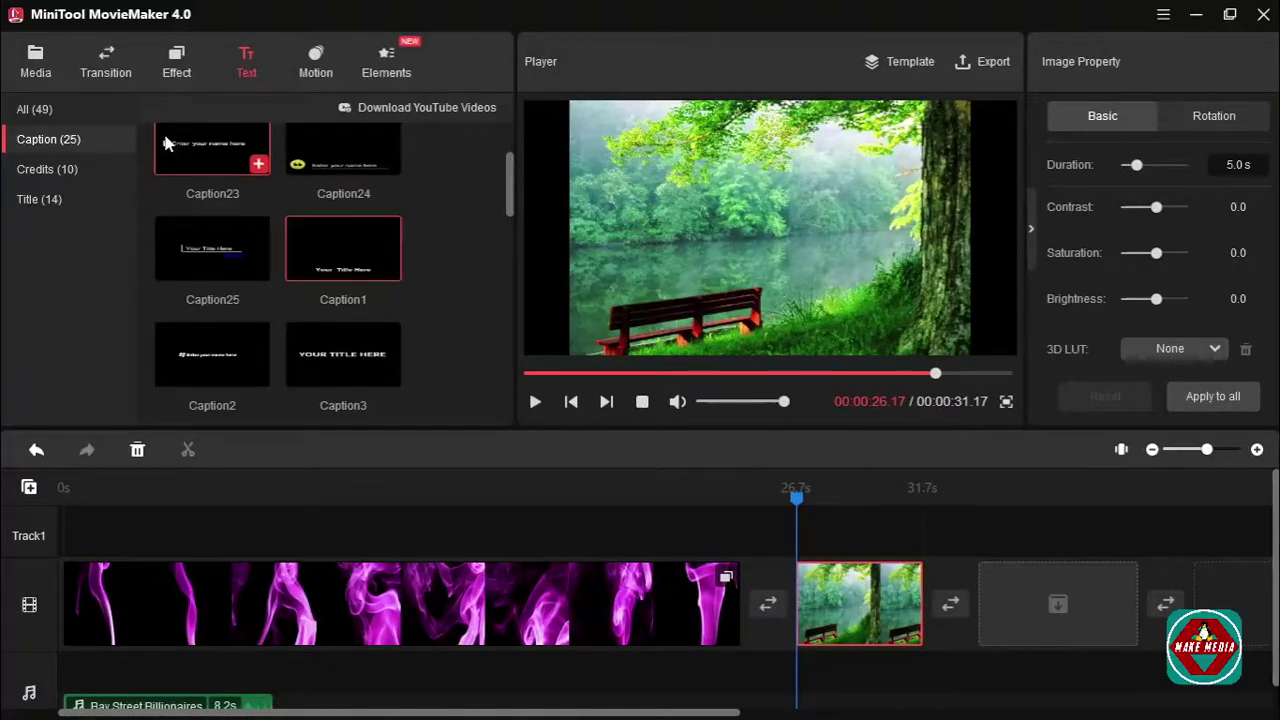
click(315, 62)
mouse_move(308, 255)
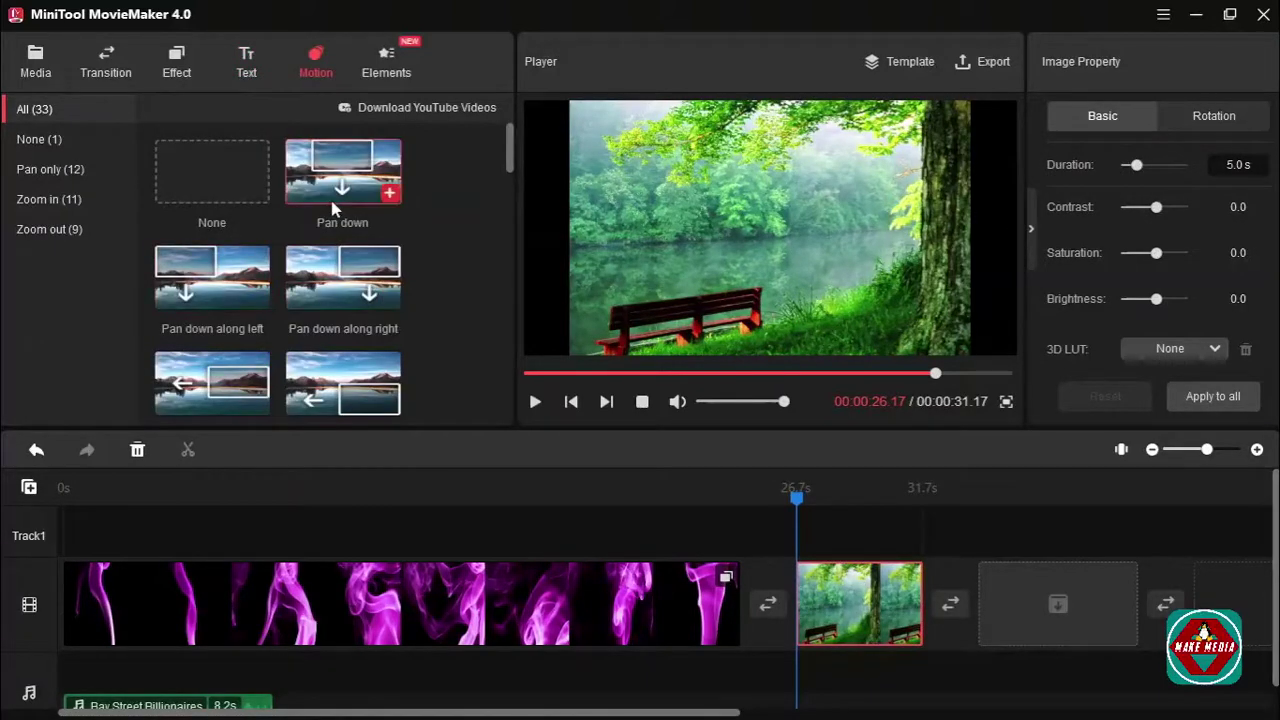
click(50, 140)
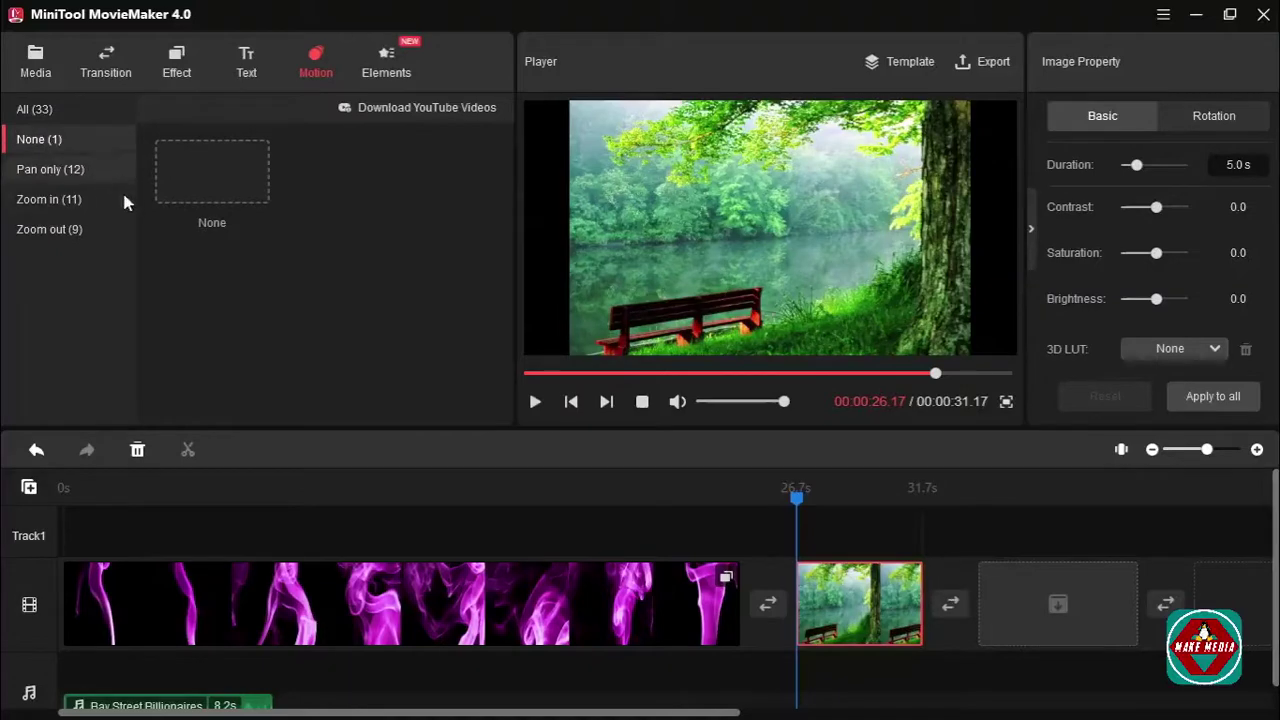
click(50, 170)
scroll(320, 290, down, 2)
scroll(320, 290, down, 2)
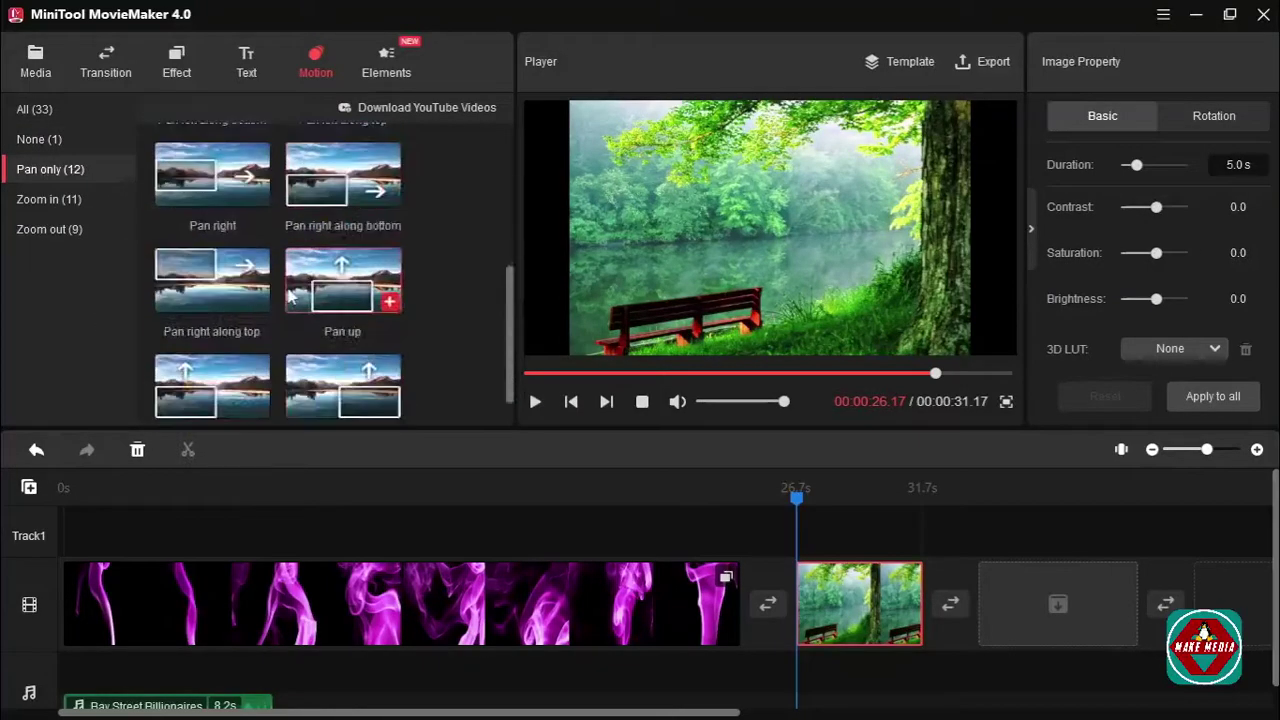
scroll(250, 230, up, 4)
click(257, 199)
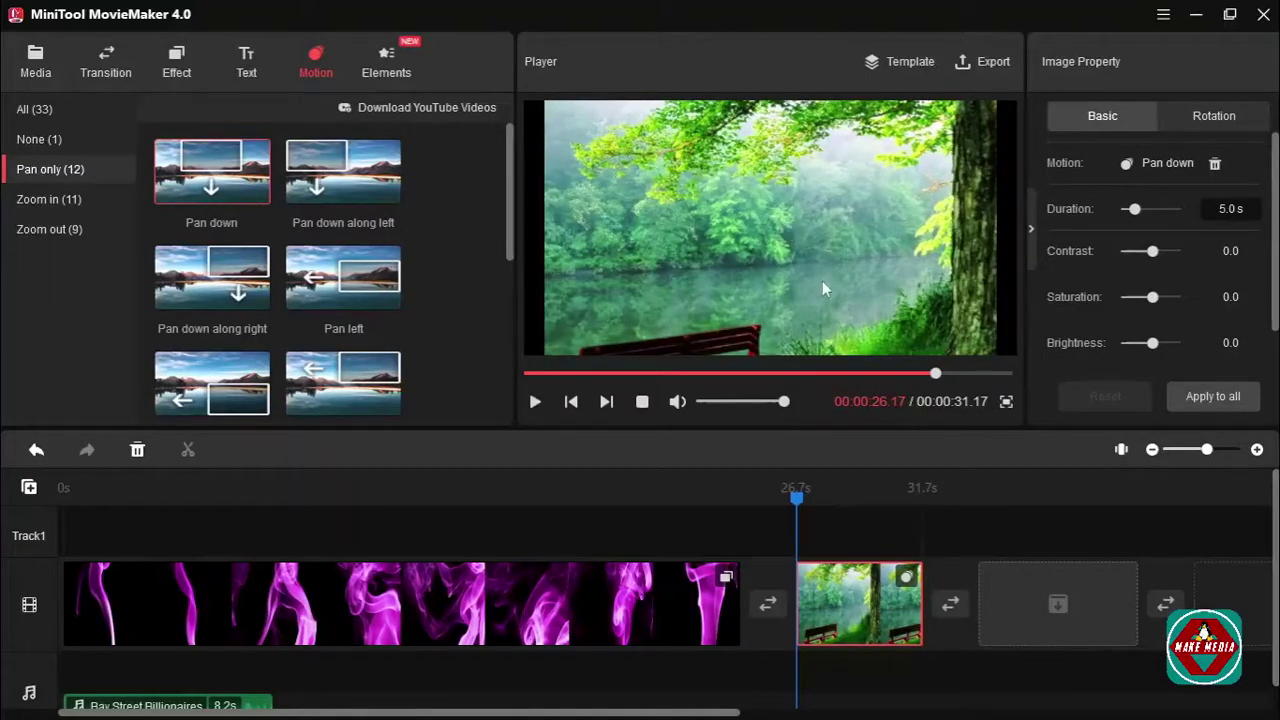
key(ctrl+z)
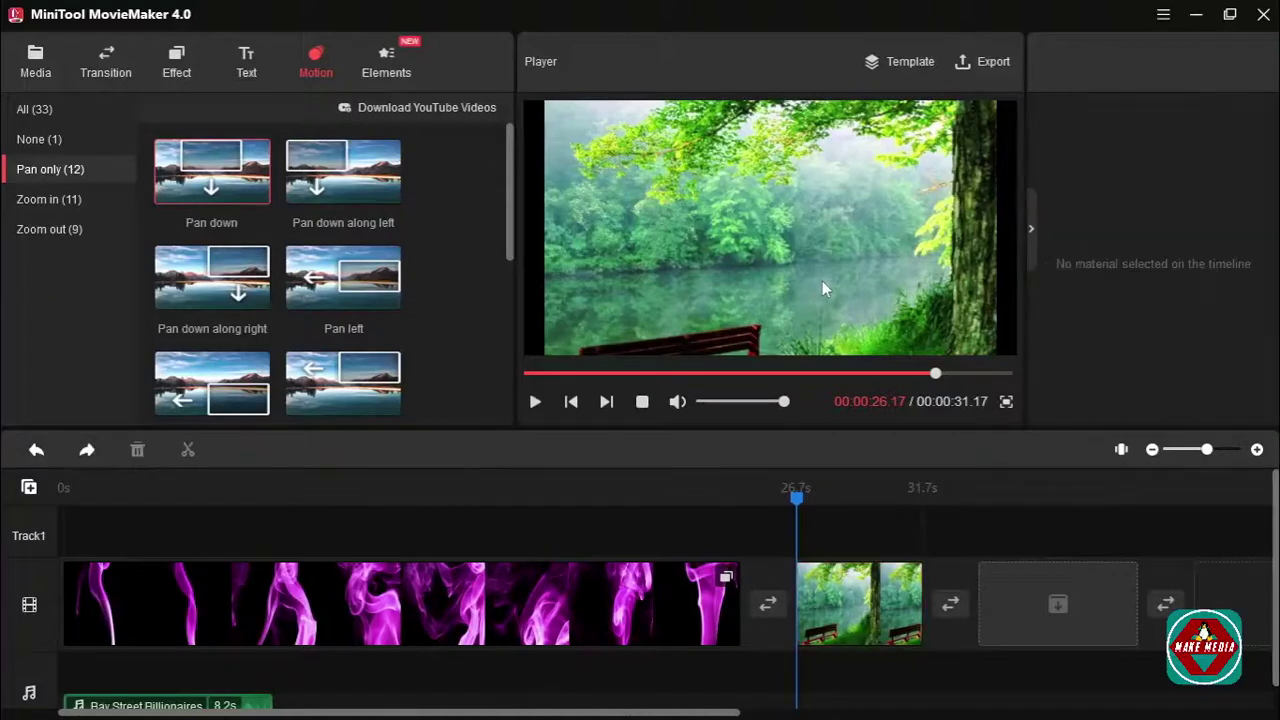
Step: Try to add the Pan down along right motion with no clip selected
mouse_move(228, 279)
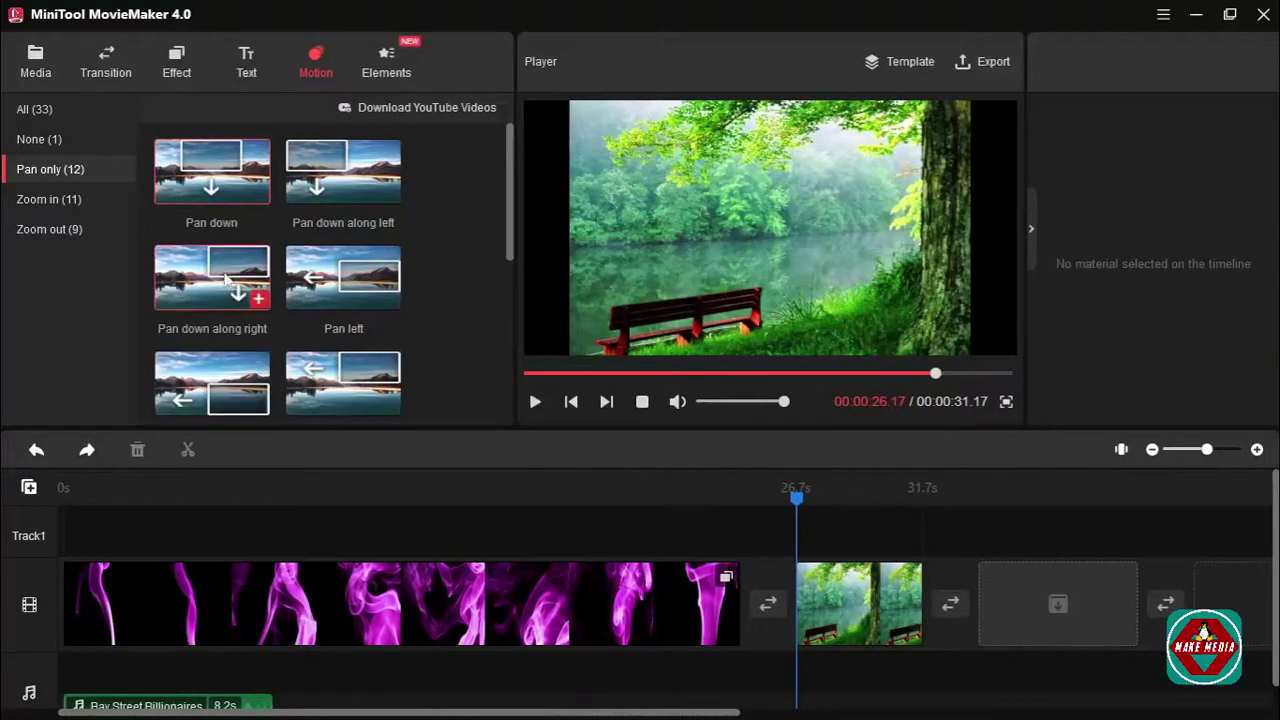
click(248, 295)
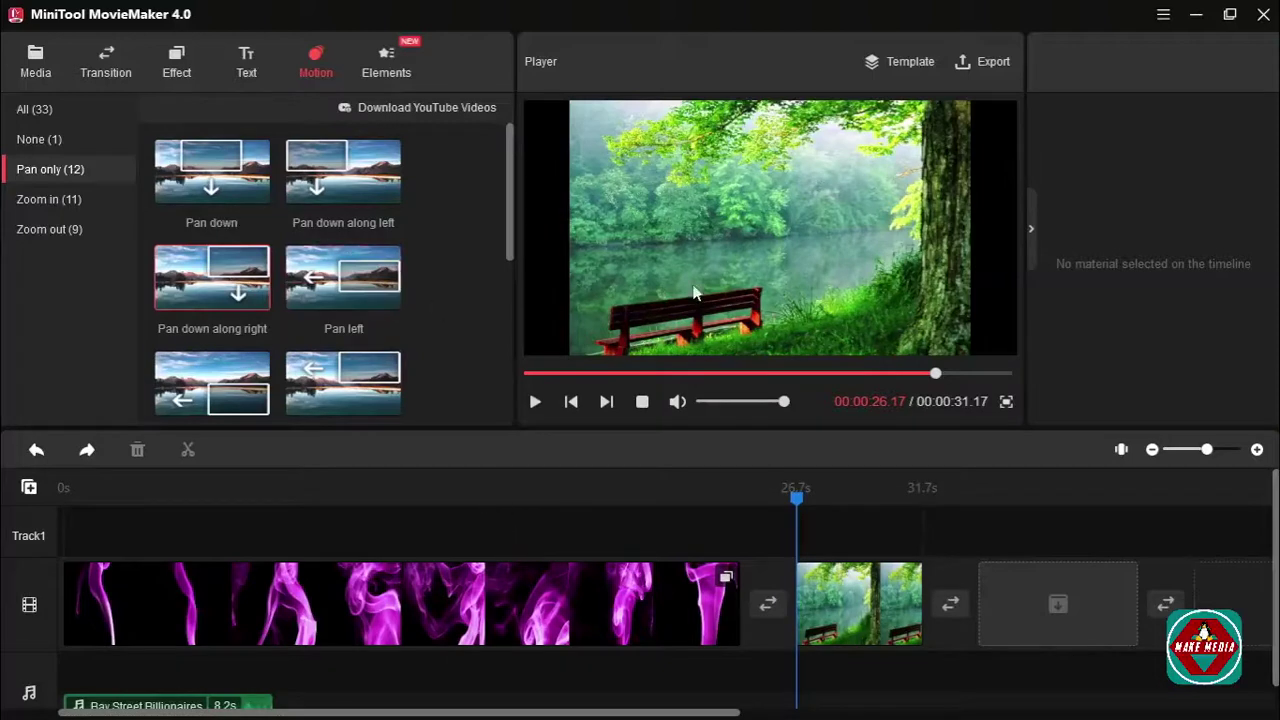
mouse_move(261, 301)
Step: Apply the Zoom out bottom-right motion to the lake image and remove it again
click(810, 575)
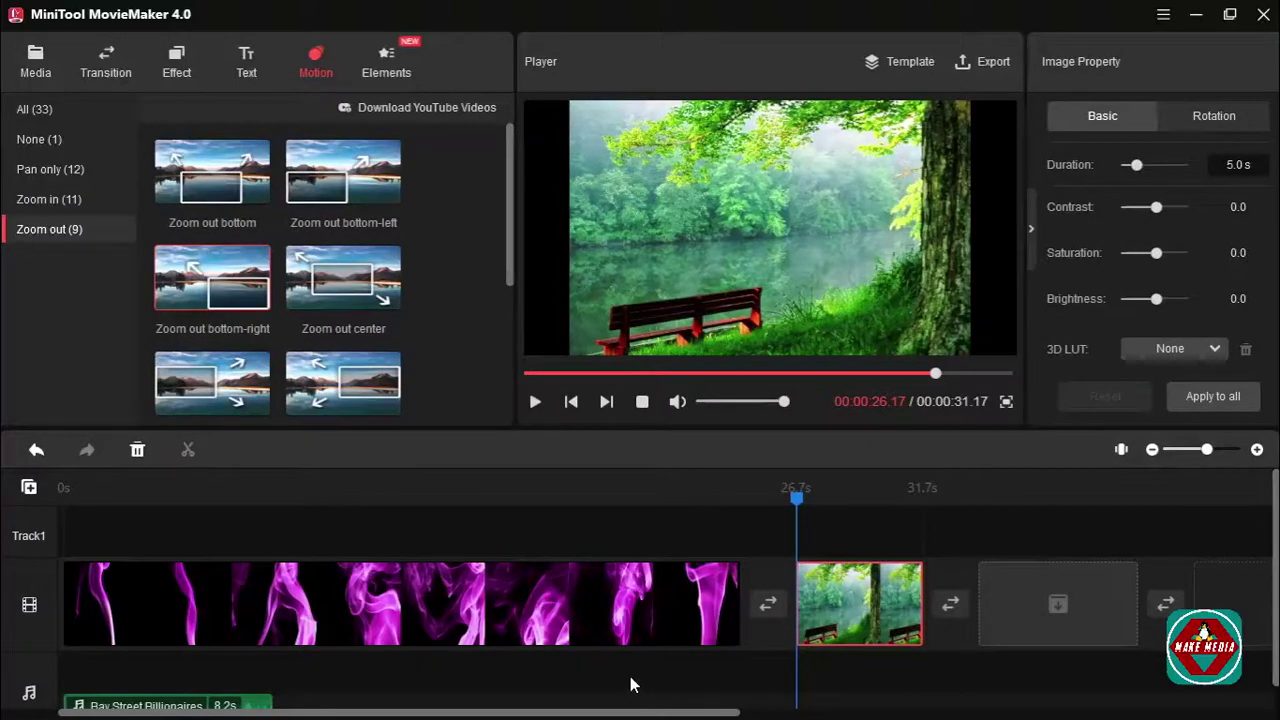
click(258, 297)
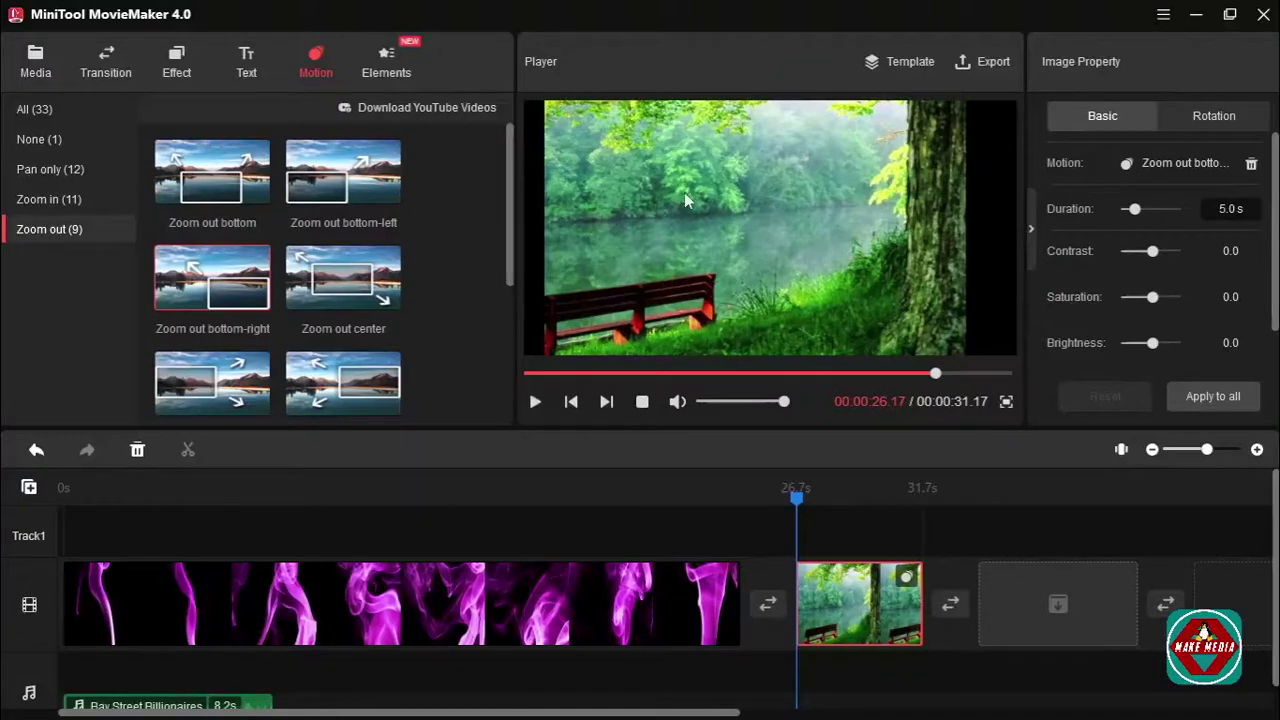
mouse_move(203, 315)
click(1251, 163)
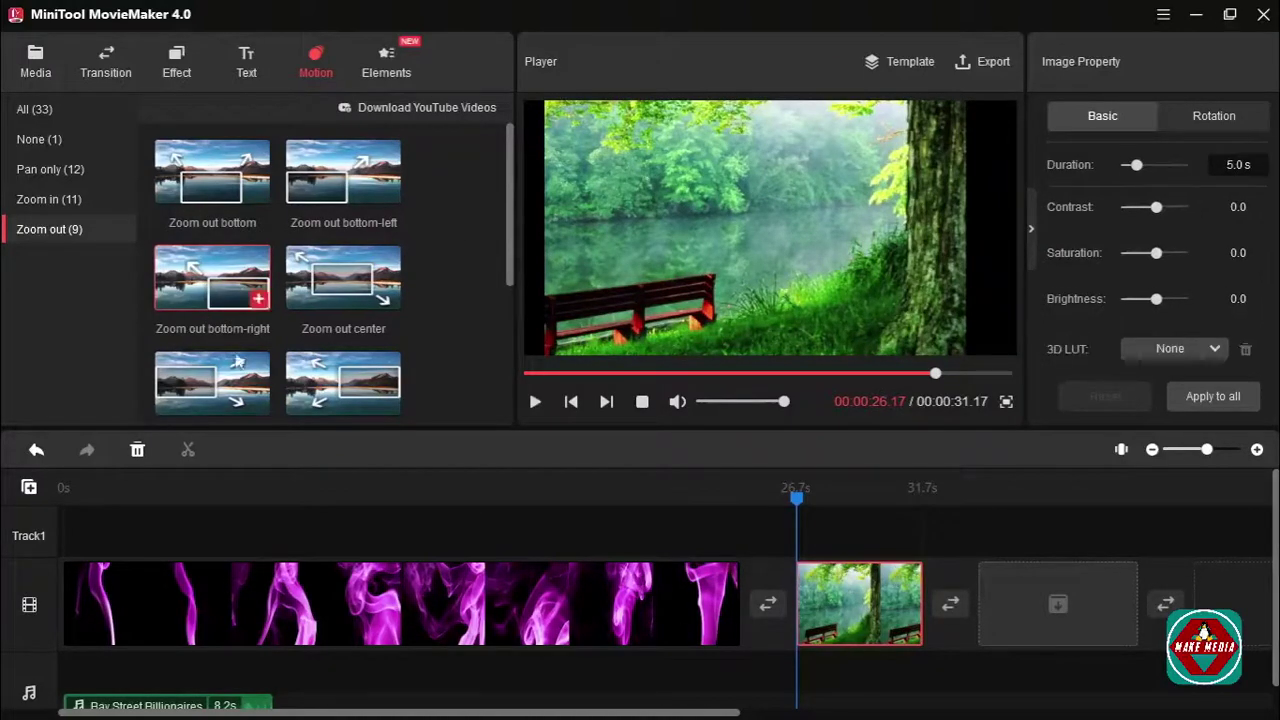
Step: Try the Zoom out center and Zoom out right motions on the lake image, removing each one
click(386, 300)
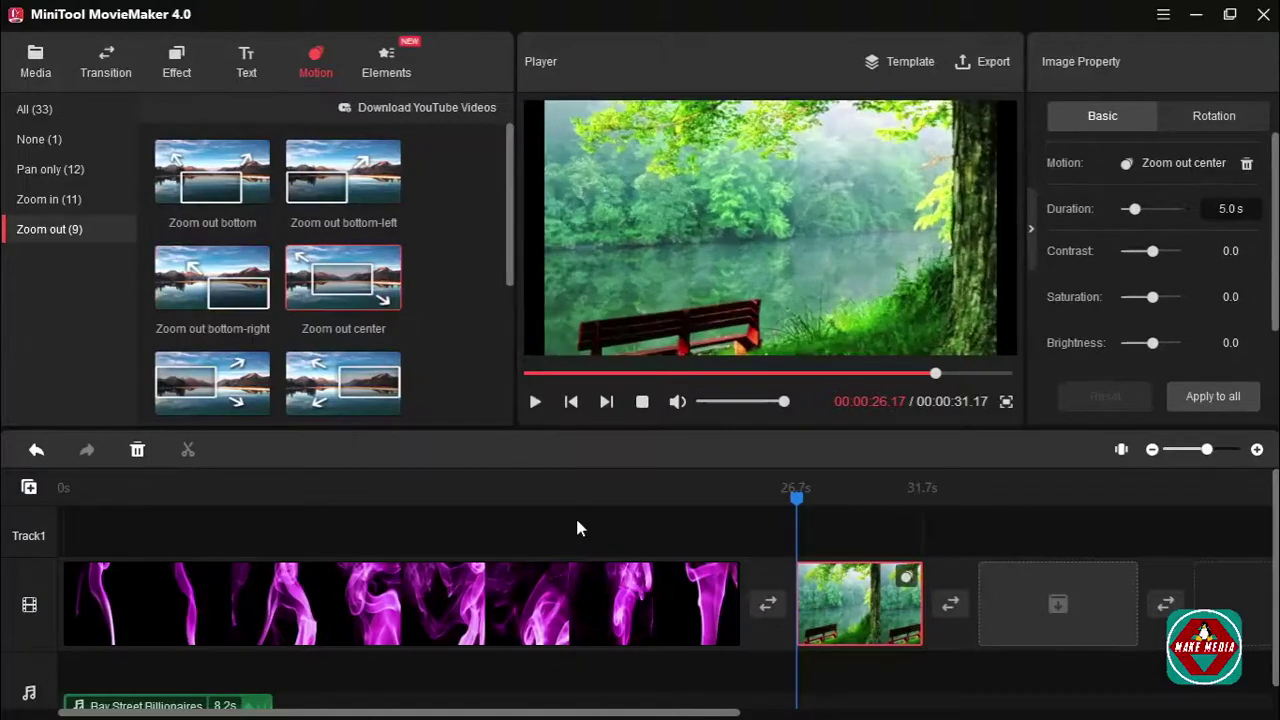
click(1247, 163)
click(390, 406)
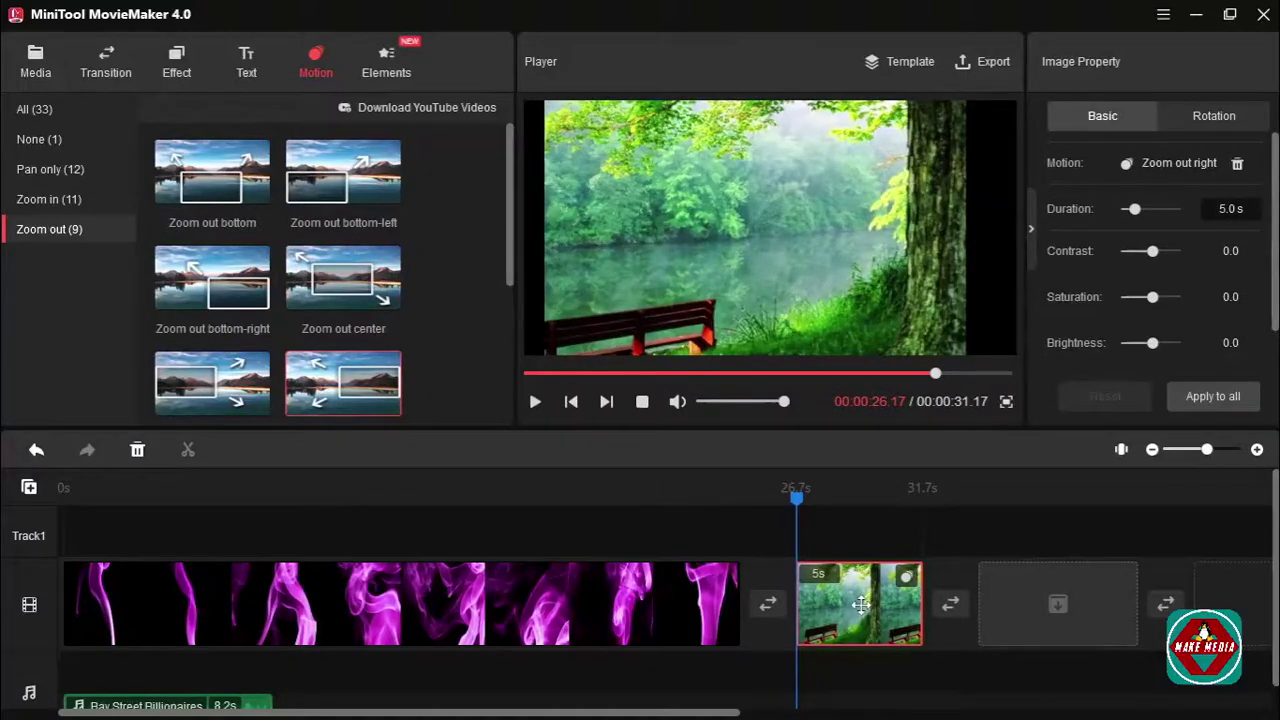
mouse_move(388, 412)
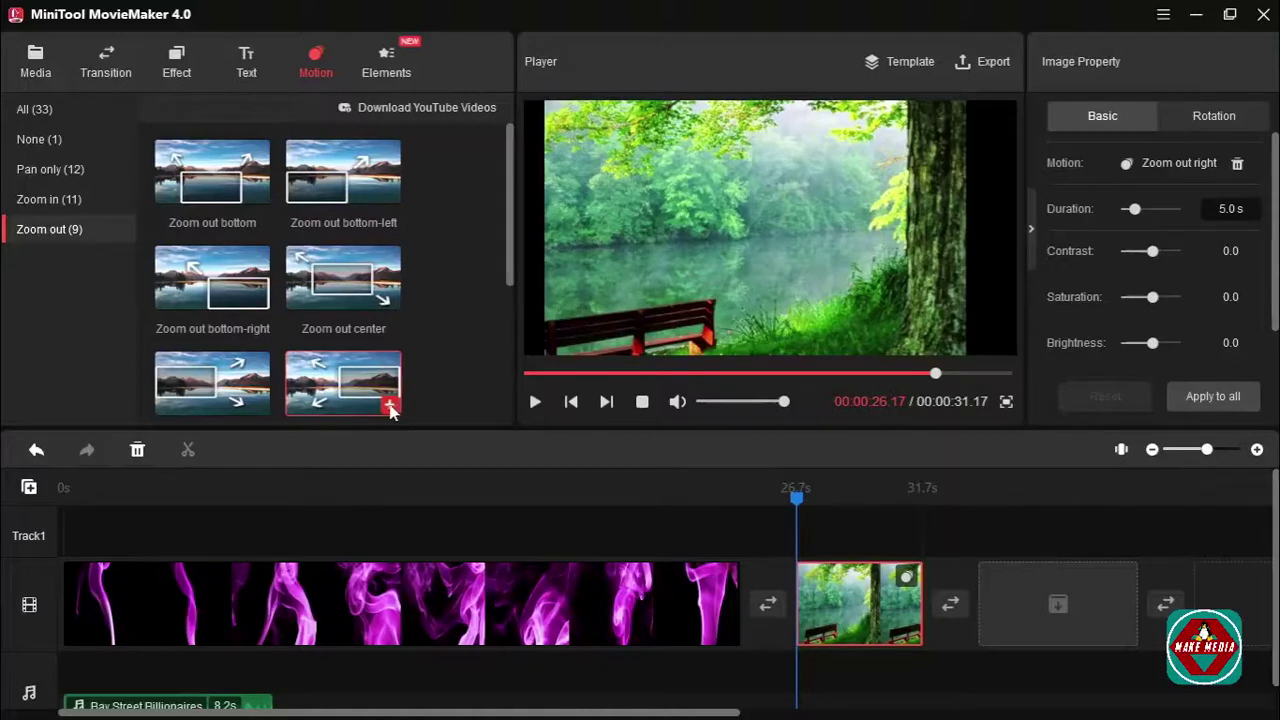
click(1237, 163)
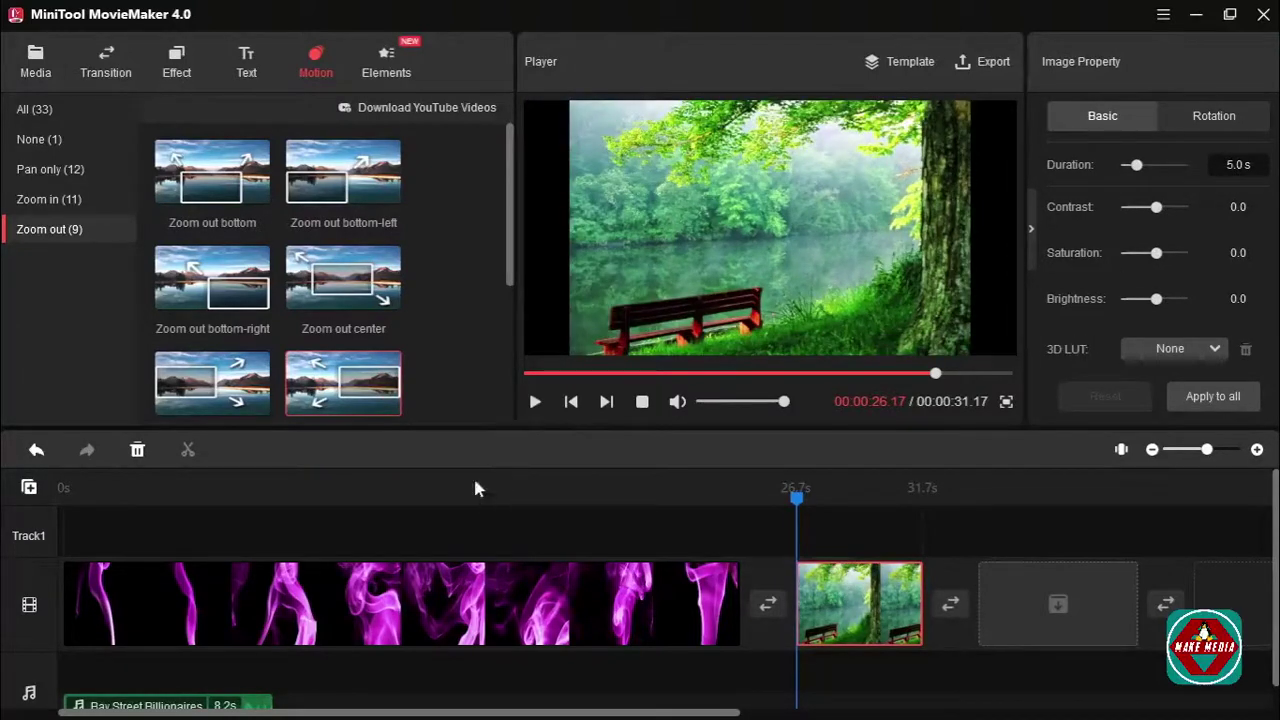
Step: Browse the Emoji and Food categories of the Elements library
click(386, 62)
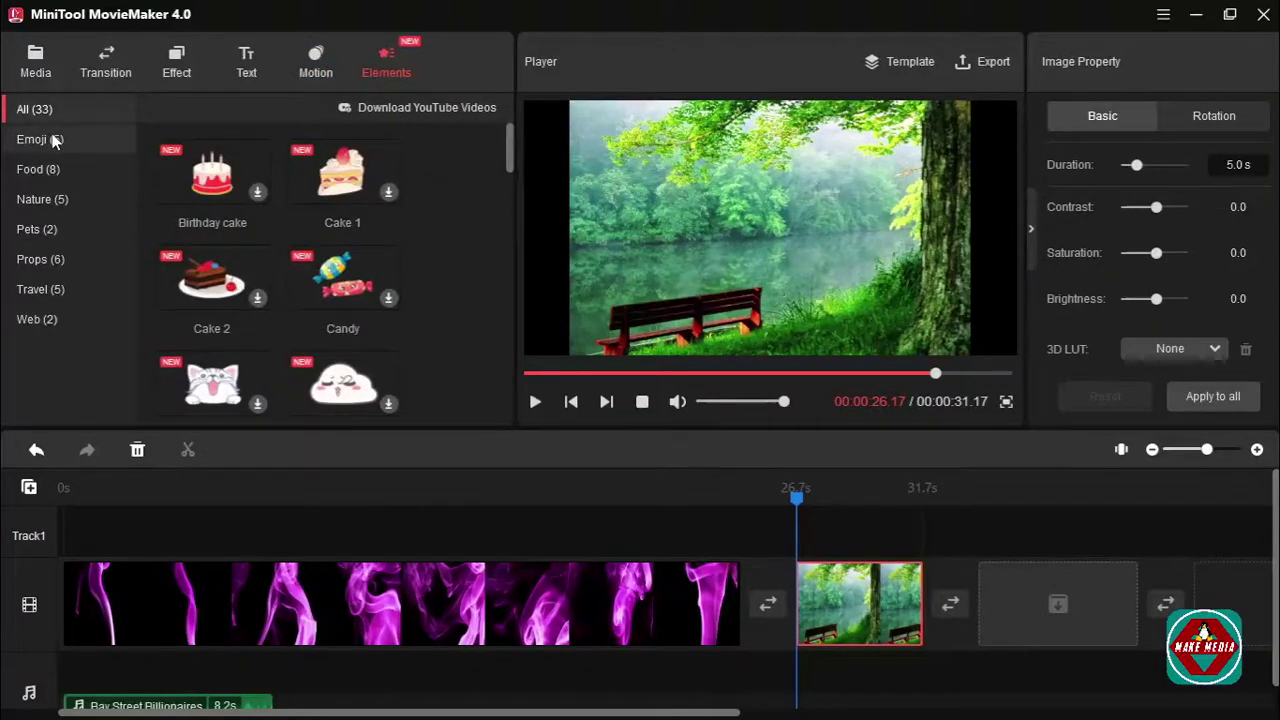
click(52, 141)
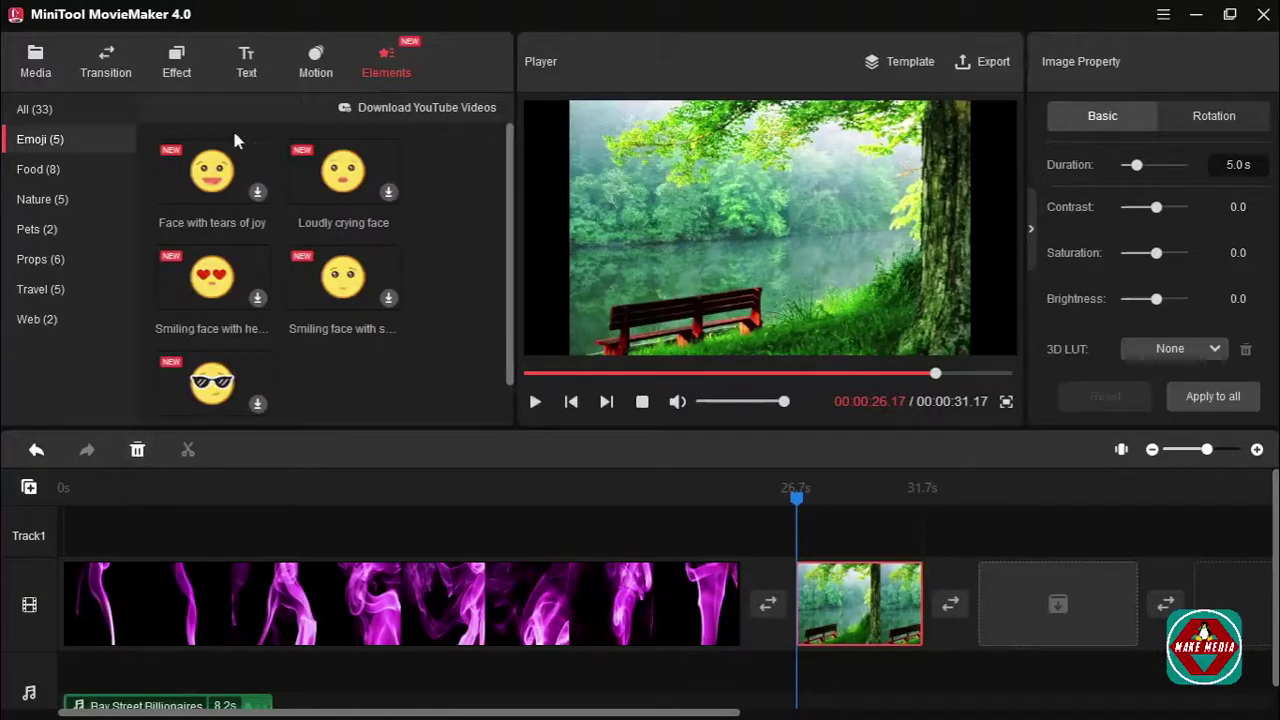
click(40, 169)
scroll(300, 340, down, 3)
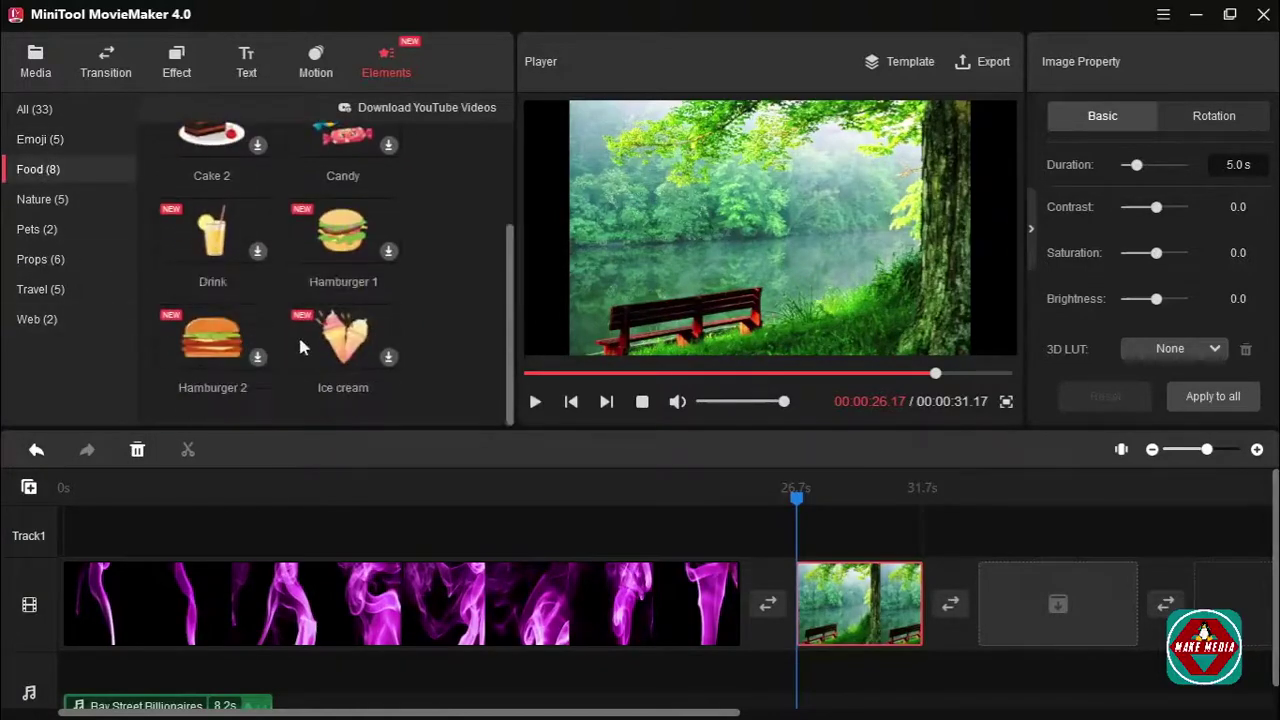
Step: Browse the Nature, Pets, Props, Travel and Web categories of the Elements library
click(42, 199)
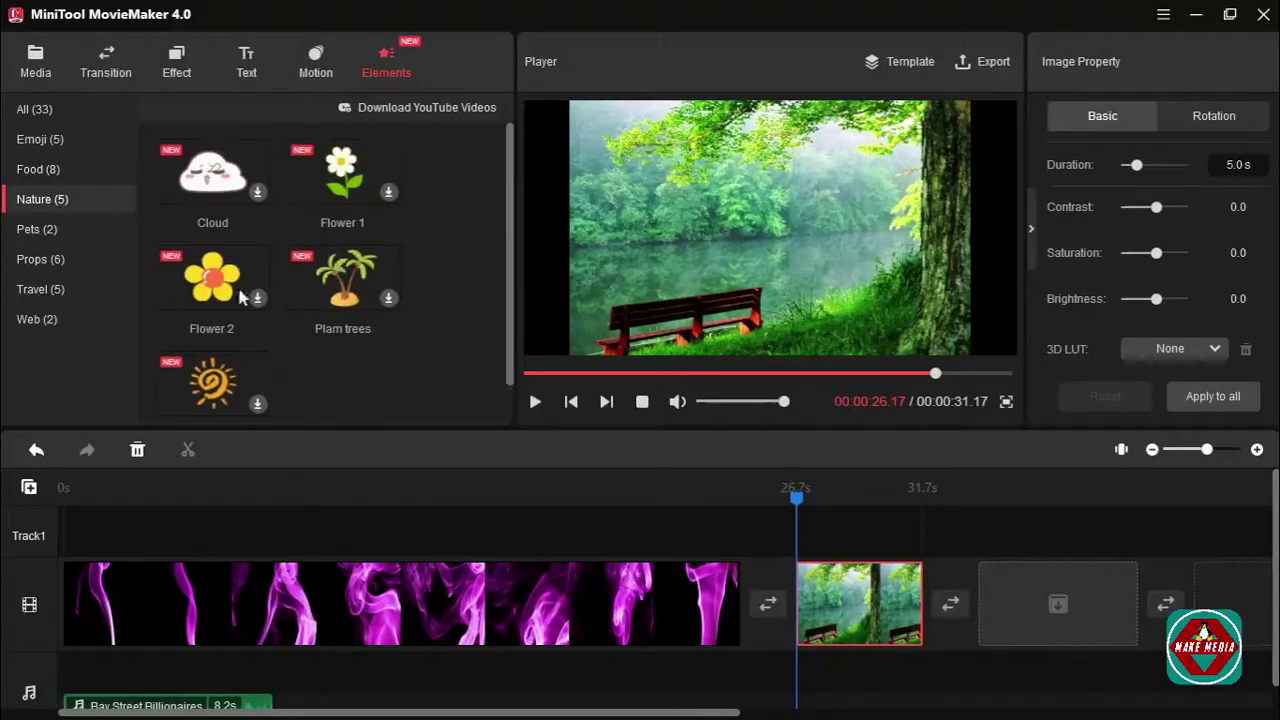
click(48, 234)
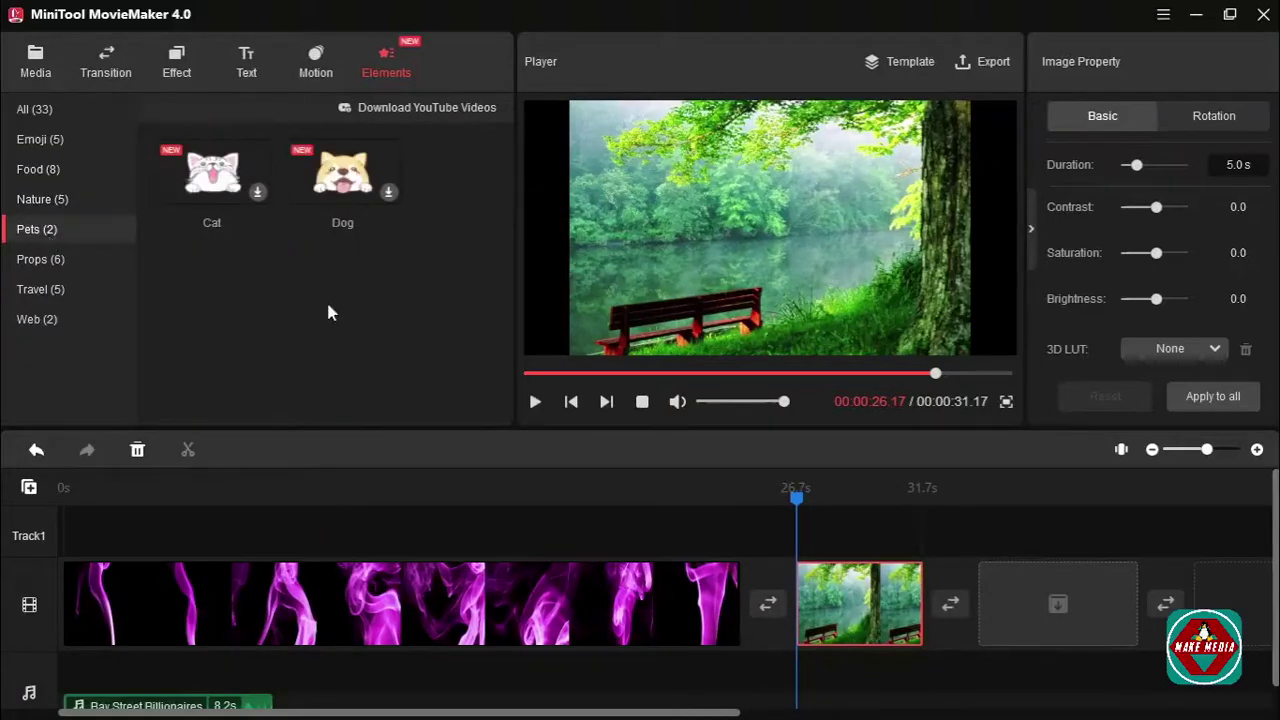
click(40, 259)
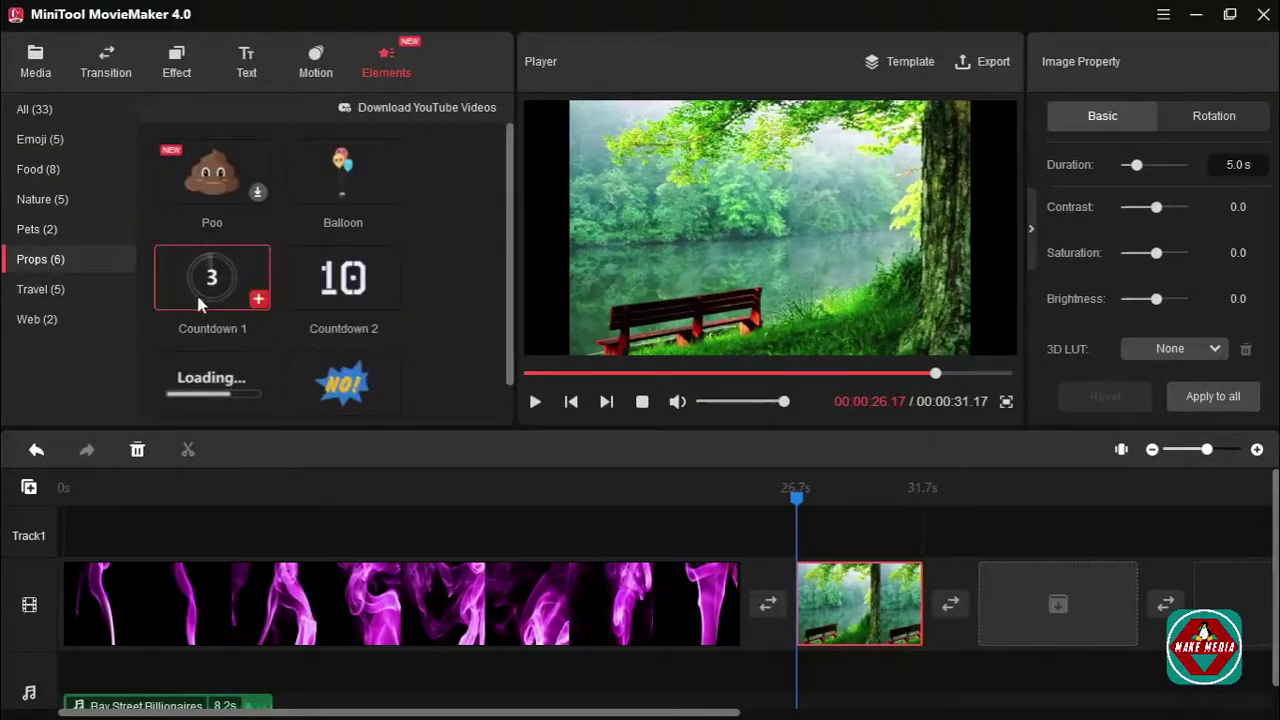
scroll(196, 292, down, 1)
click(44, 288)
scroll(291, 340, up, 1)
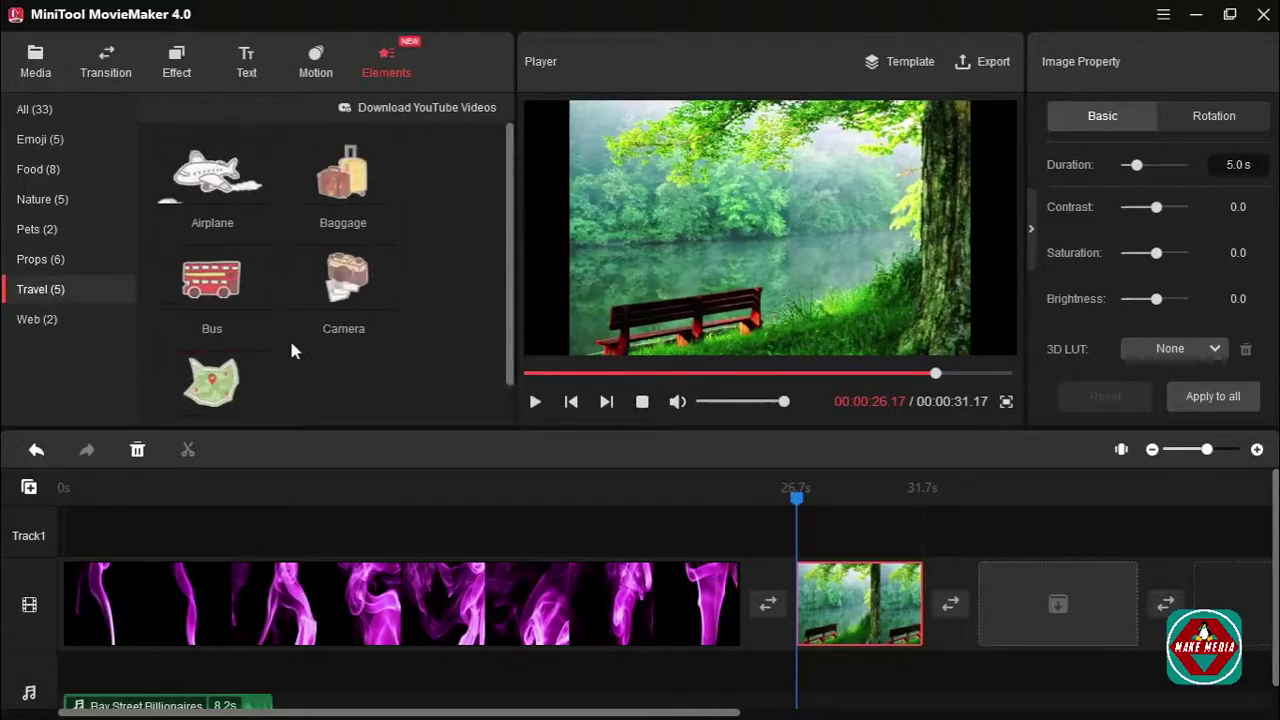
click(46, 320)
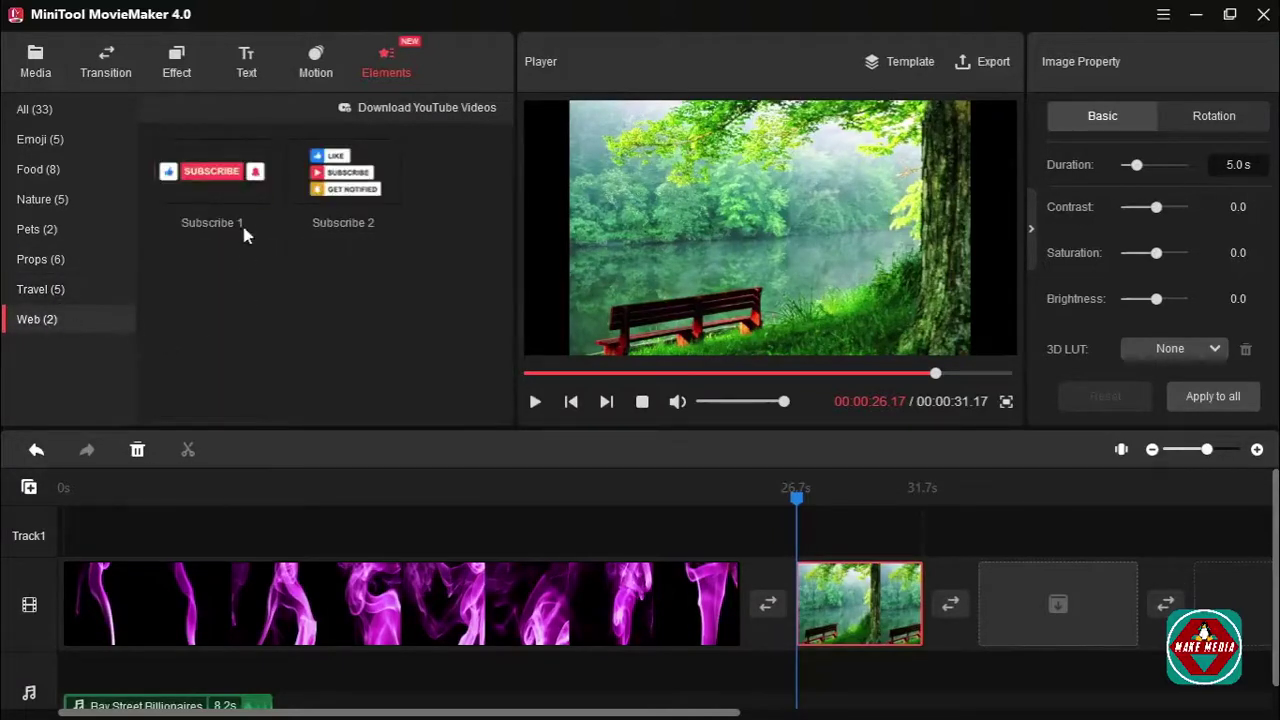
Step: Add the Subscribe 1 element to Track1, shift its clip to start at 00:00:04.18 over the smoke video, and preview it
click(257, 193)
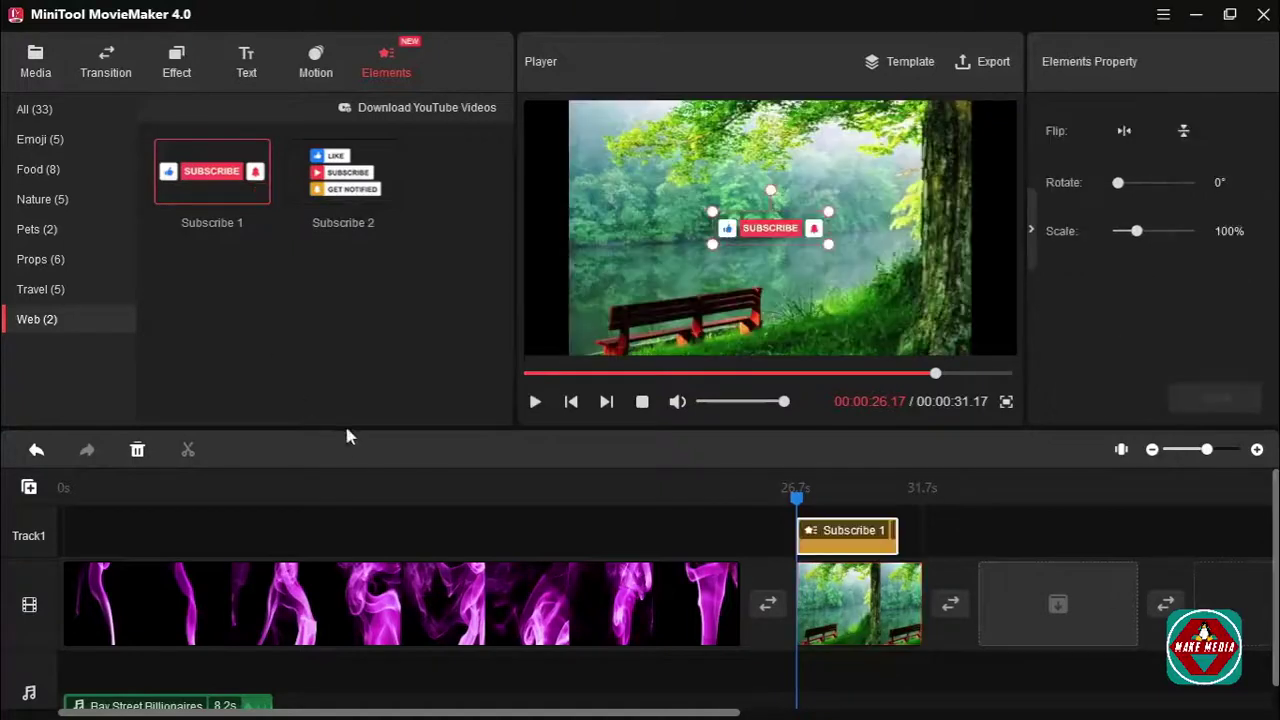
drag(847, 530, 63, 497)
key(space)
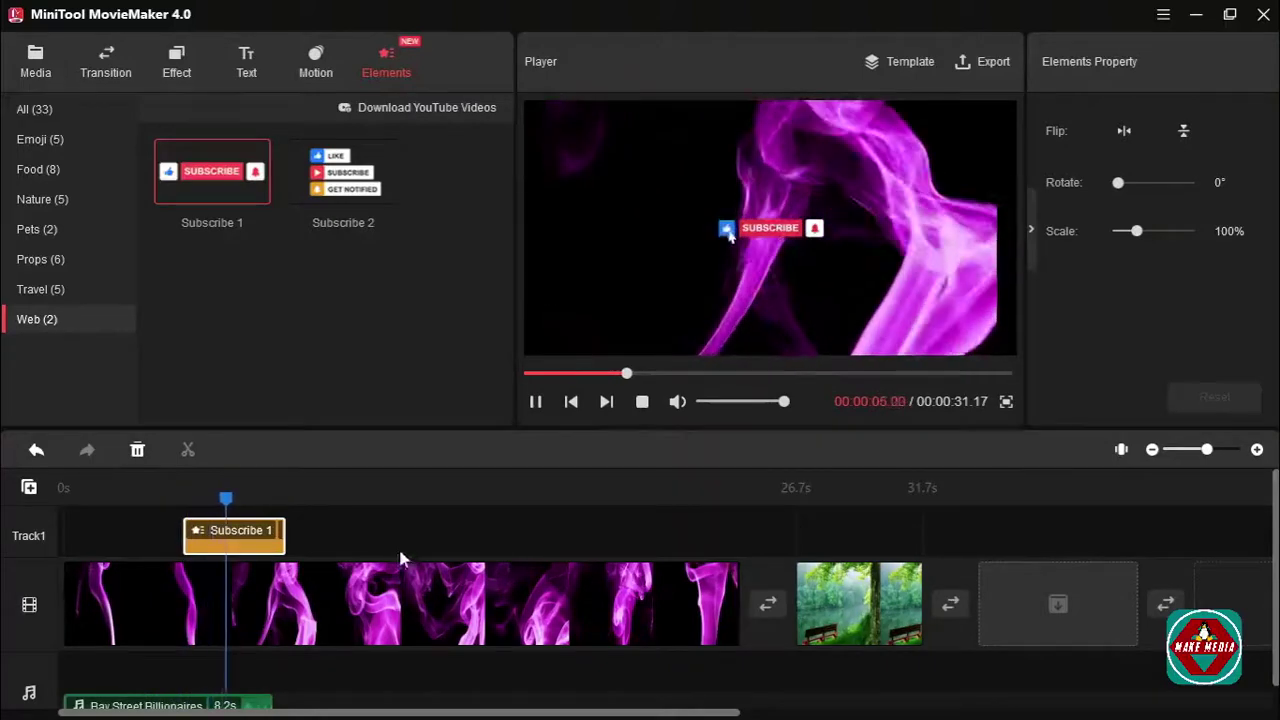
Step: Move the Subscribe 1 element to the bottom center of the frame and scale it to 225%
click(235, 537)
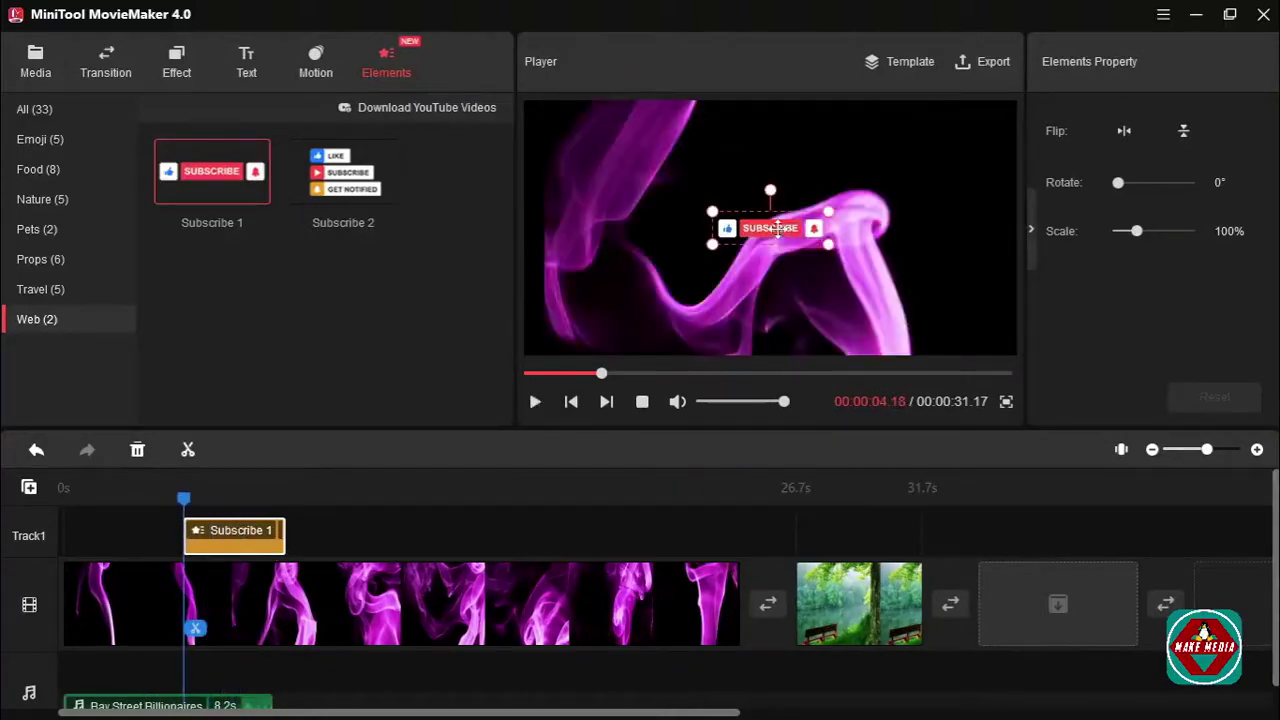
drag(774, 226, 776, 333)
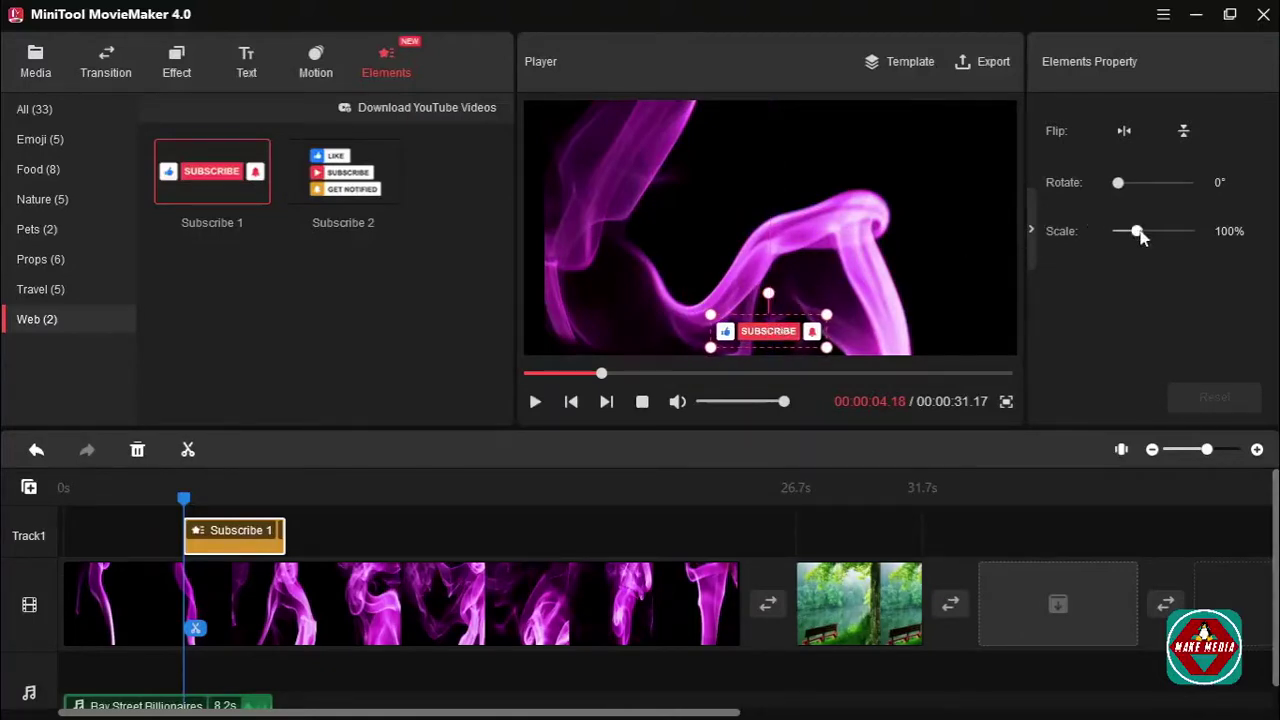
drag(1147, 235, 1161, 232)
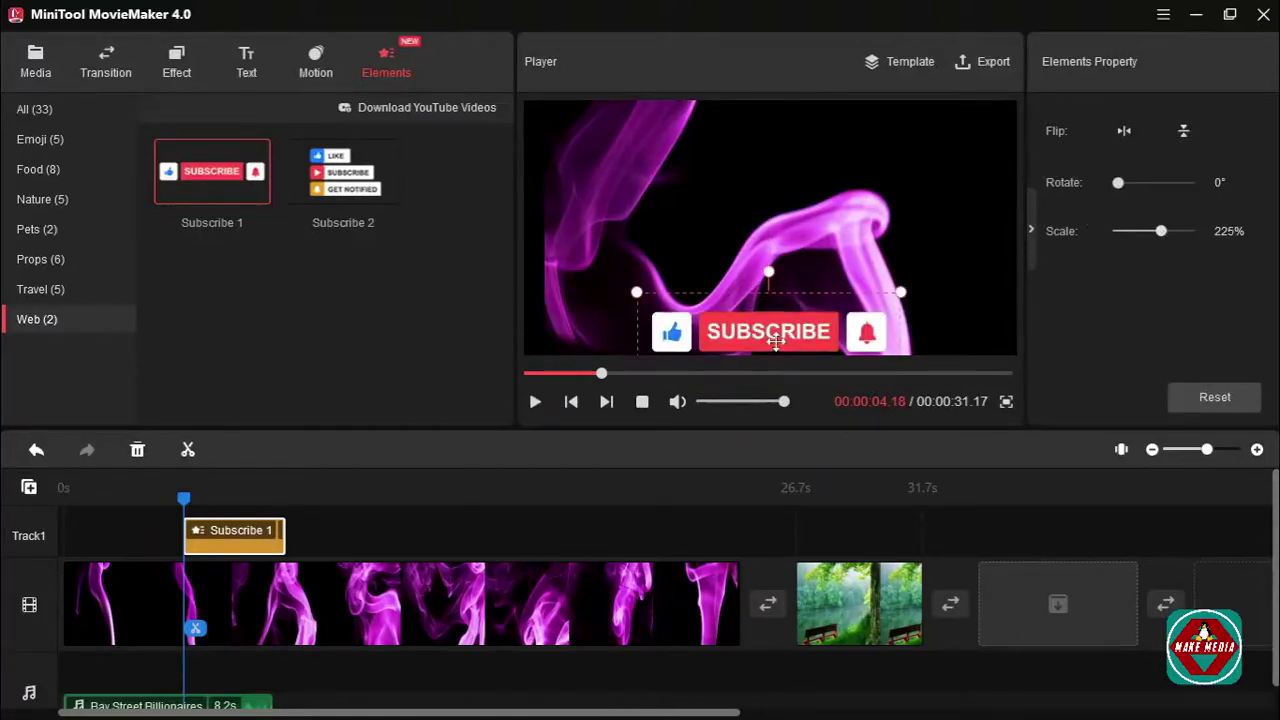
drag(775, 340, 779, 322)
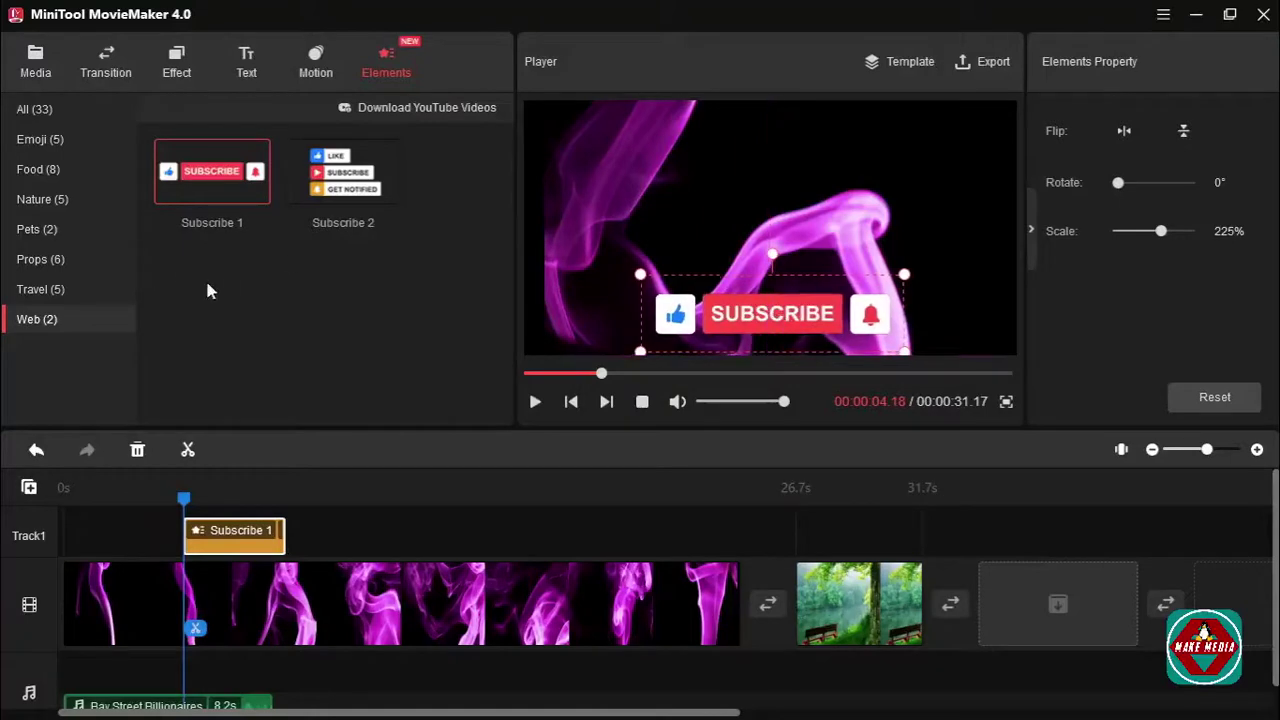
Step: Replace the Subscribe 1 clip on Track1 with the Subscribe 2 element
mouse_move(363, 176)
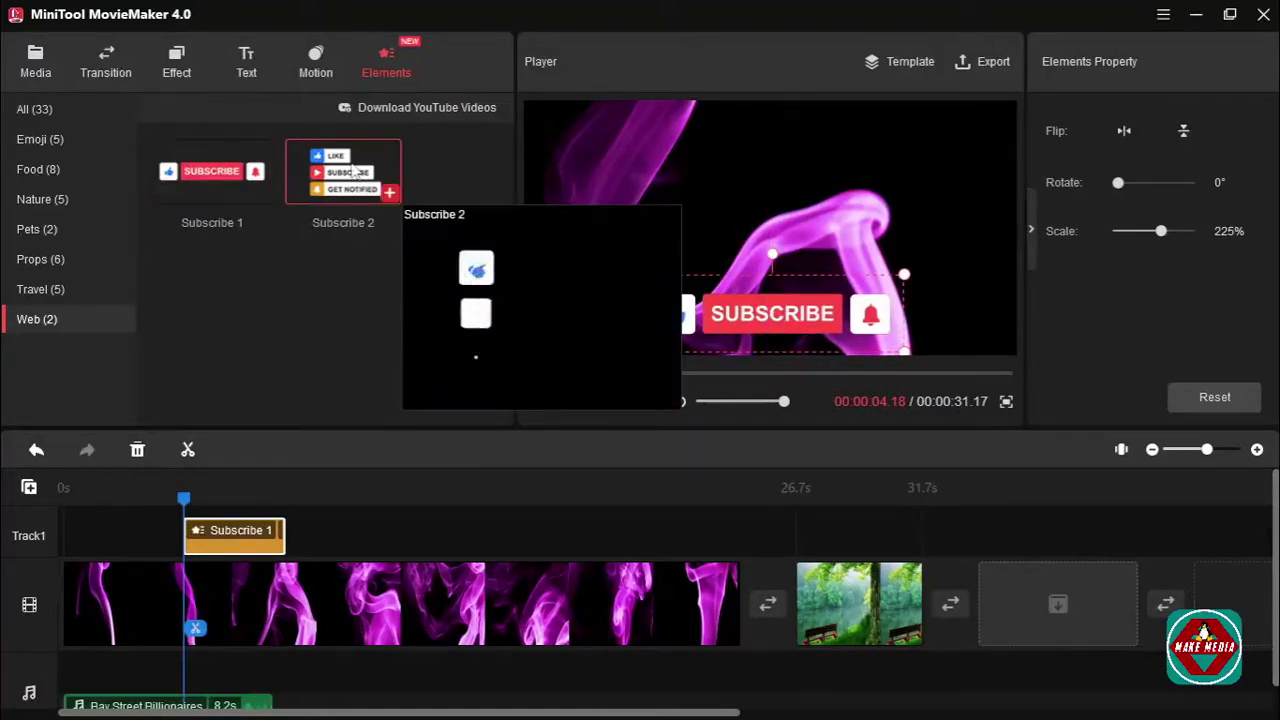
drag(359, 178, 234, 535)
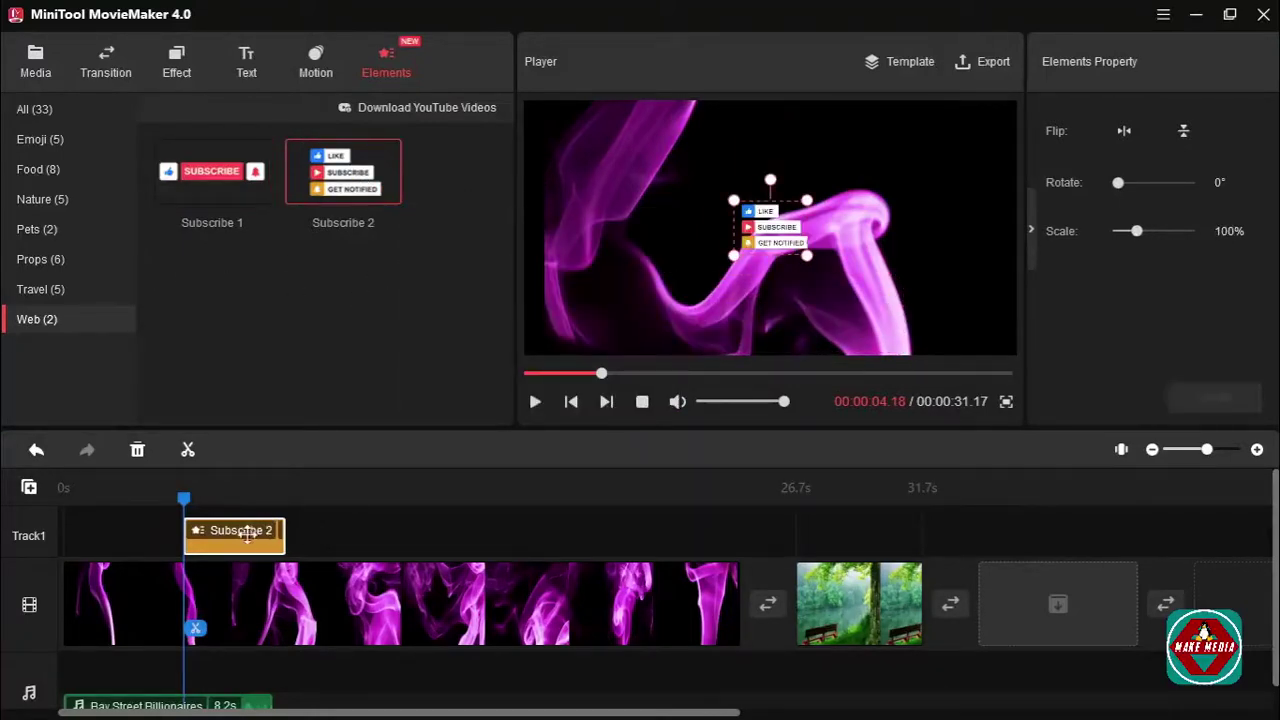
Step: Add a Subscribe 1 element to Track1 at 00:00:12.19 and position it at the bottom center of the frame
mouse_move(233, 187)
drag(188, 505, 394, 508)
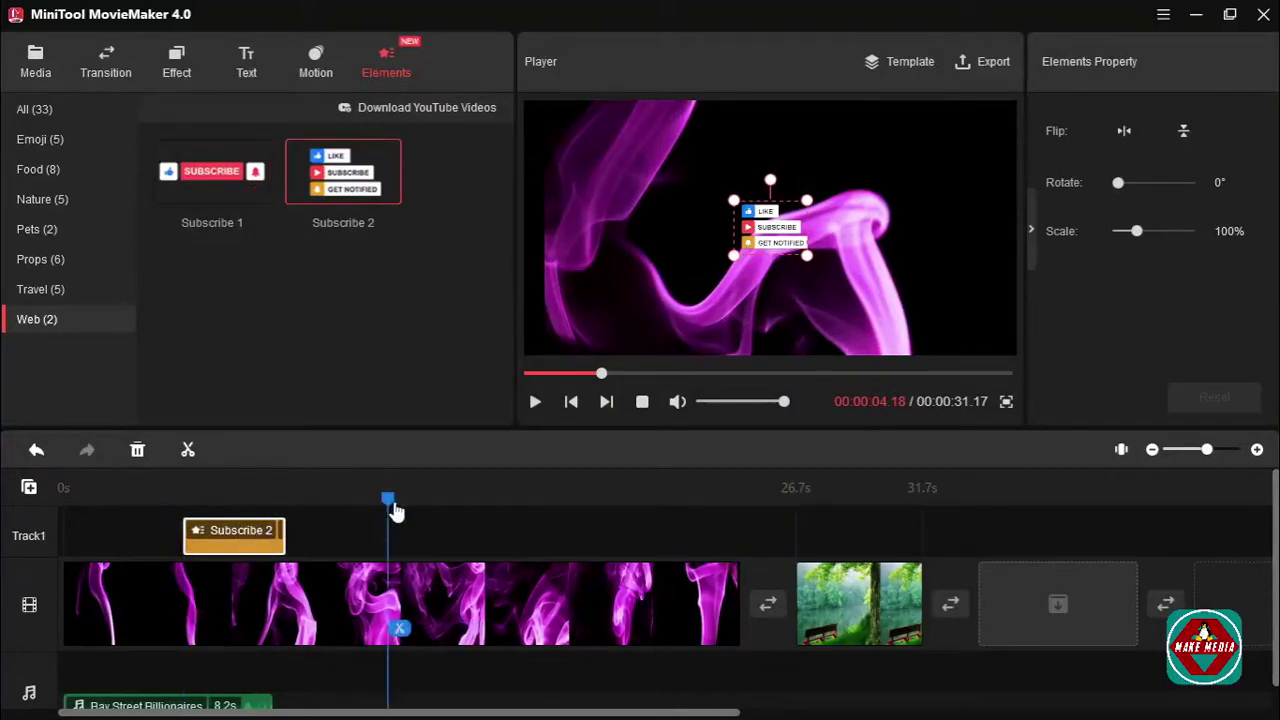
mouse_move(212, 203)
click(258, 194)
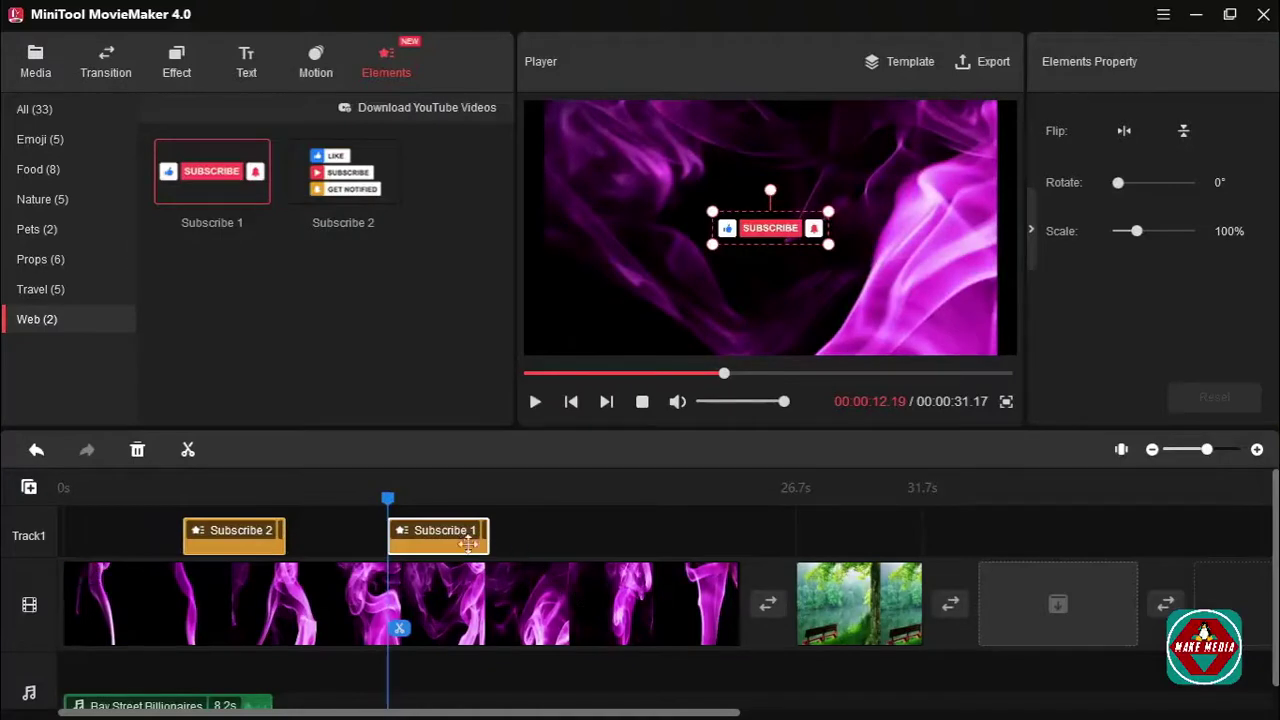
drag(762, 228, 769, 323)
Step: Place the Subscribe 2 element in the lower-left corner of the frame and scale it to 195%
click(232, 525)
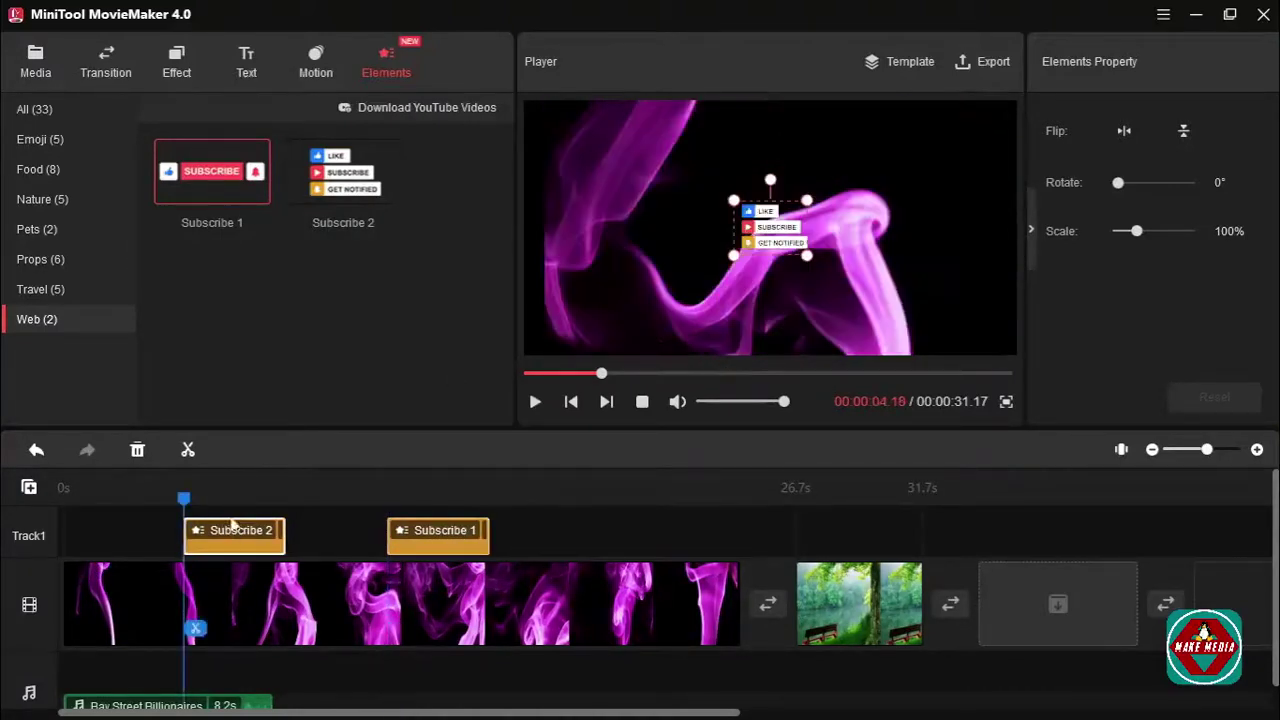
drag(776, 223, 598, 312)
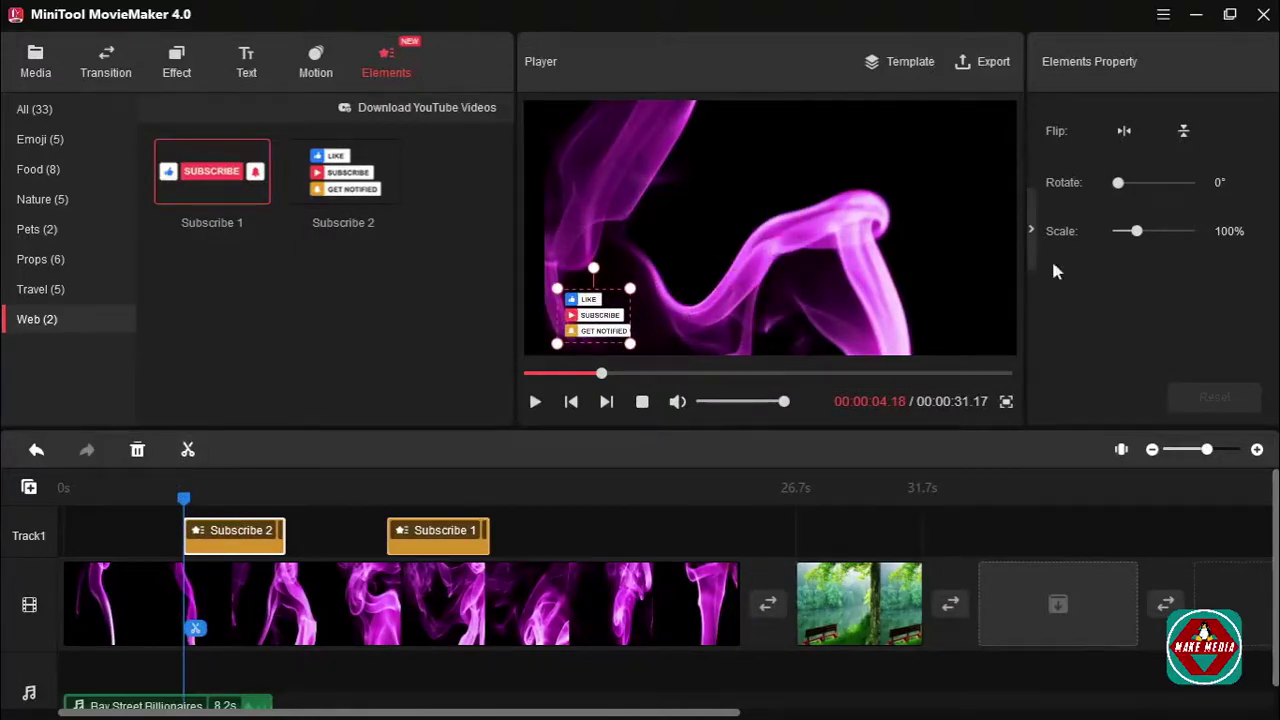
drag(1147, 234, 1155, 233)
drag(600, 310, 622, 301)
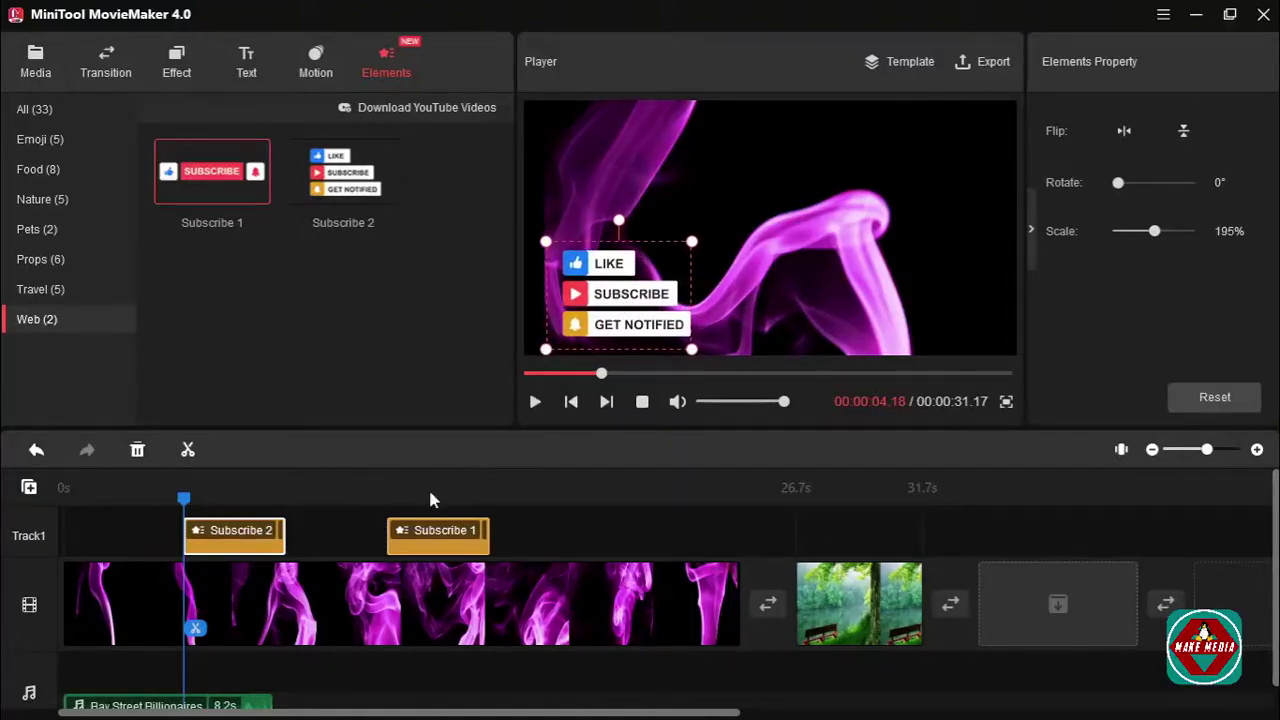
Step: Scale the Subscribe 1 element to 214% and nudge it slightly left within the bottom of the frame
click(400, 533)
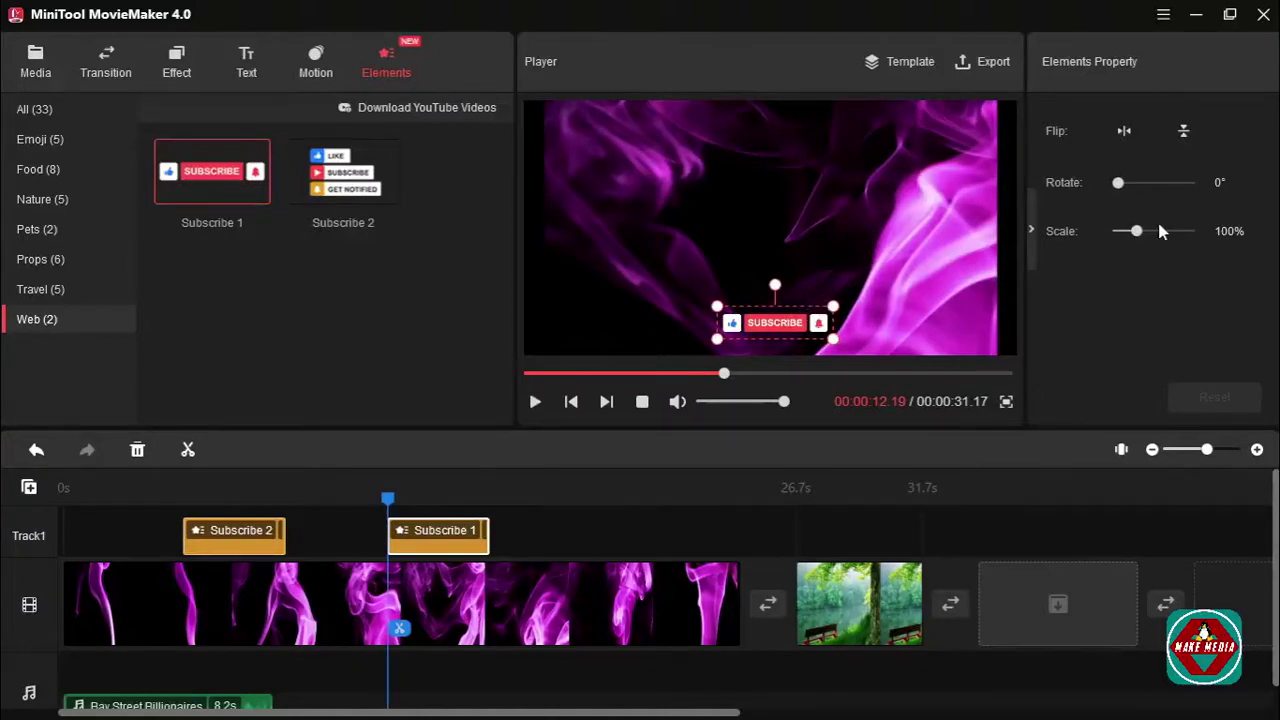
drag(1137, 231, 1158, 231)
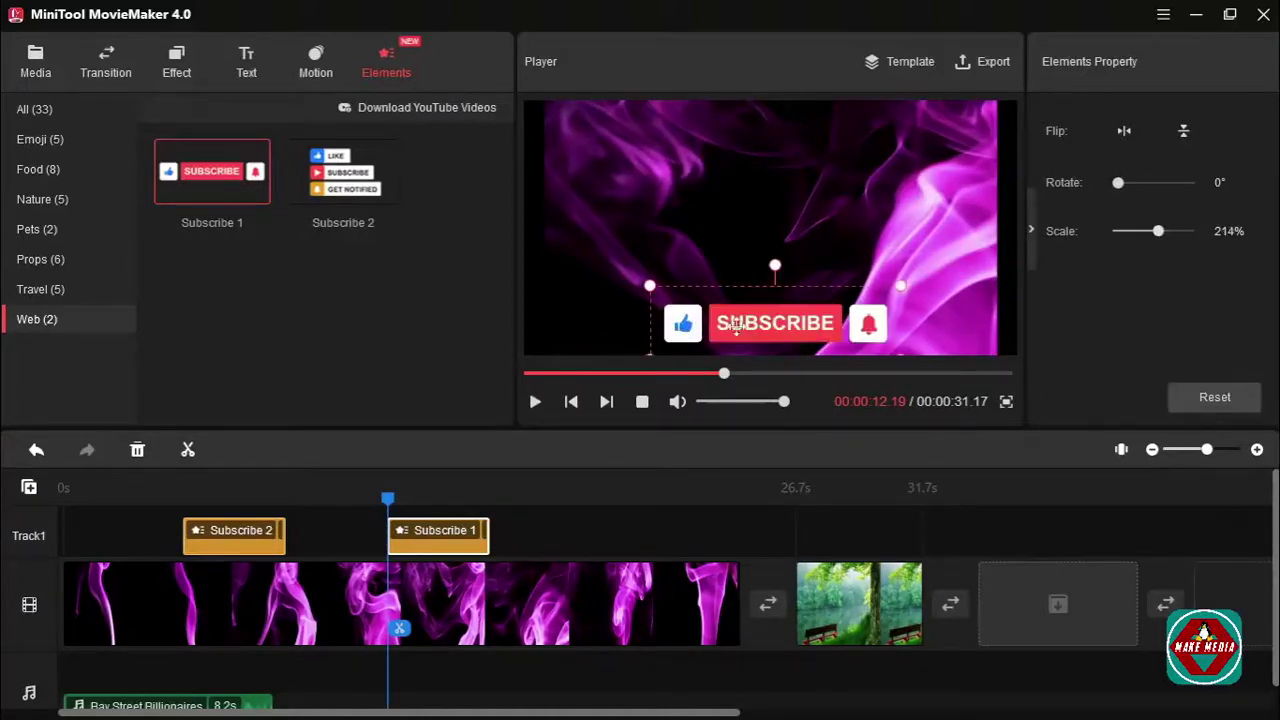
drag(778, 322, 765, 320)
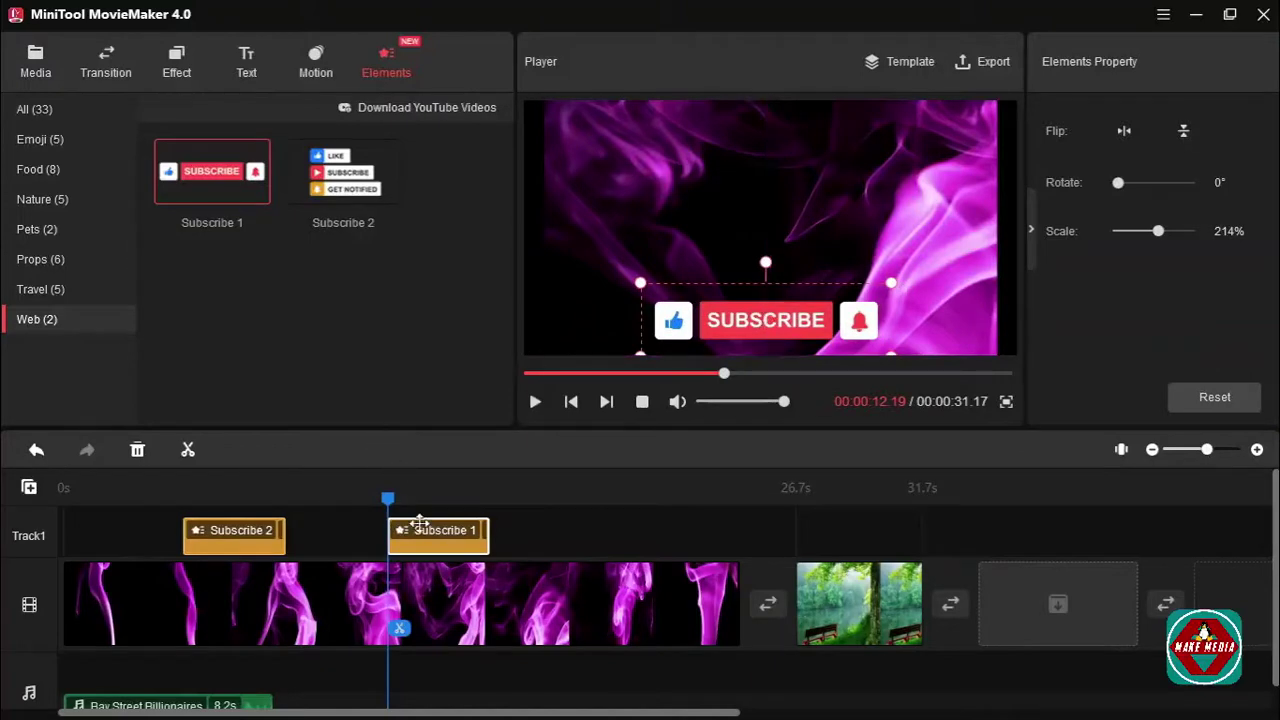
Step: Shift the Subscribe 1 clip closer to the end of the Subscribe 2 clip and play back both elements
drag(420, 525, 145, 499)
key(space)
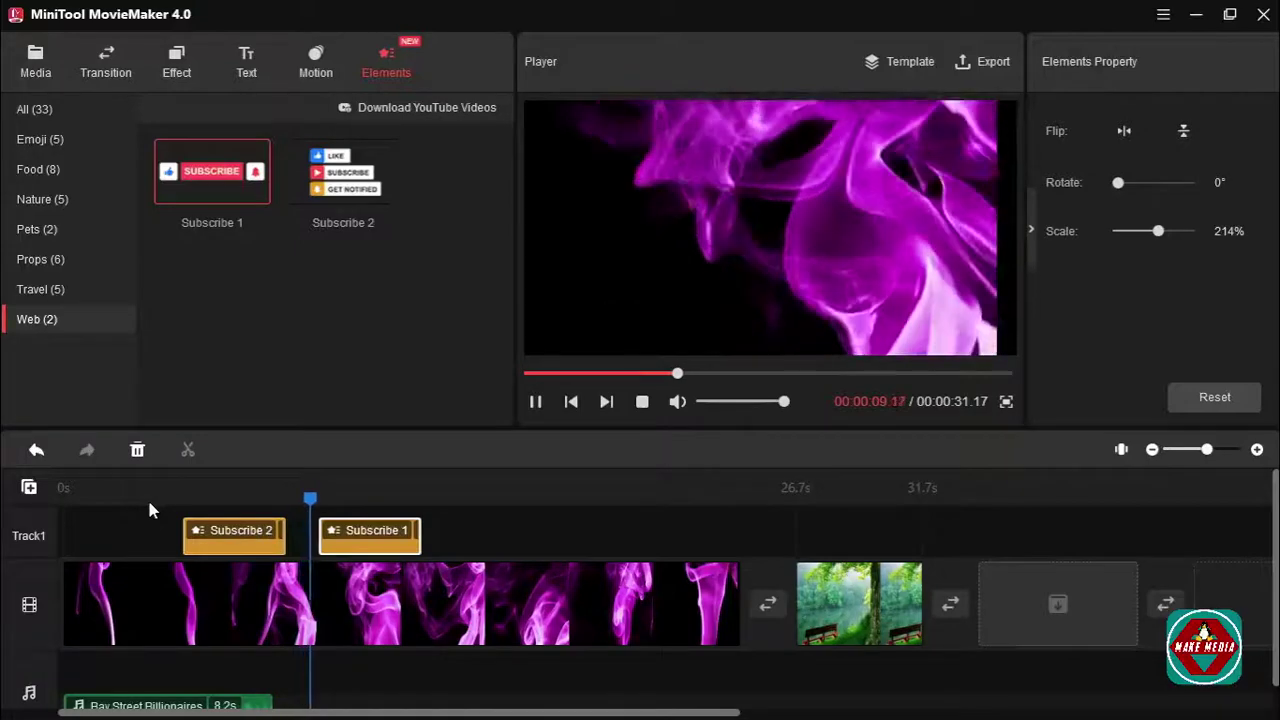
click(243, 547)
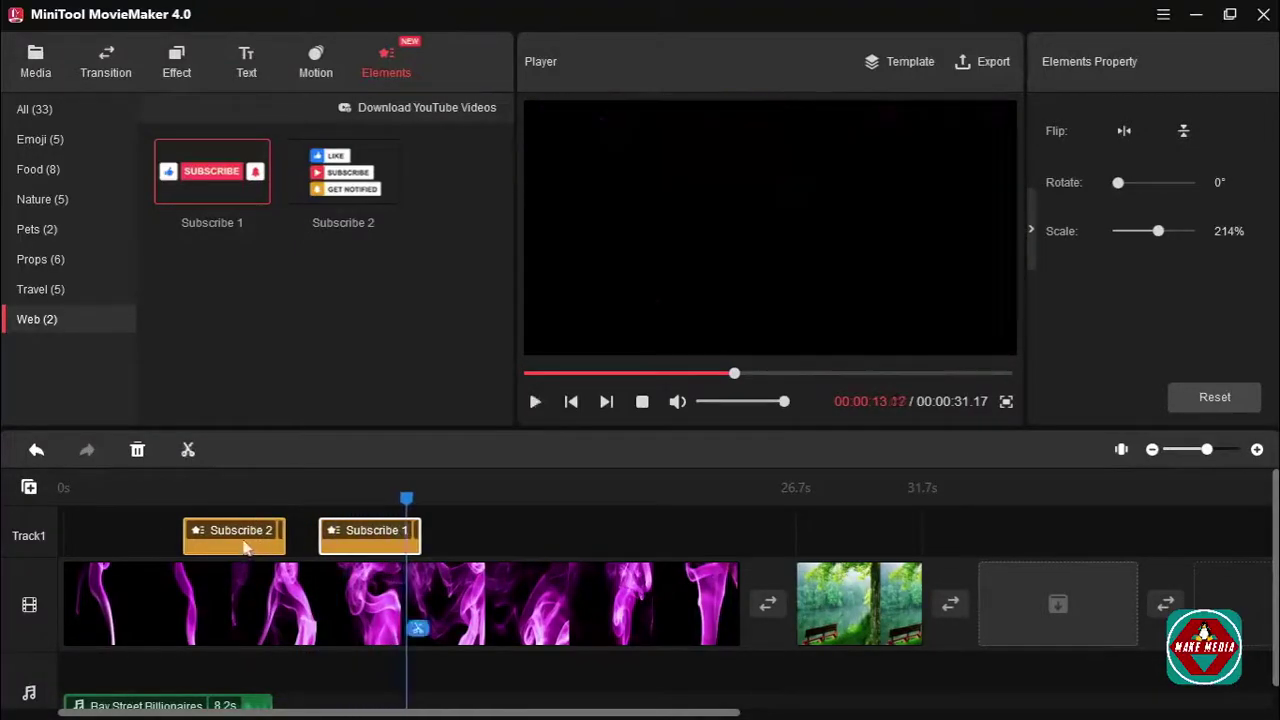
Step: Move the Subscribe 2 clip to the start of Track1 and the Subscribe 1 clip to 00:00:04.08
click(241, 536)
drag(241, 536, 108, 540)
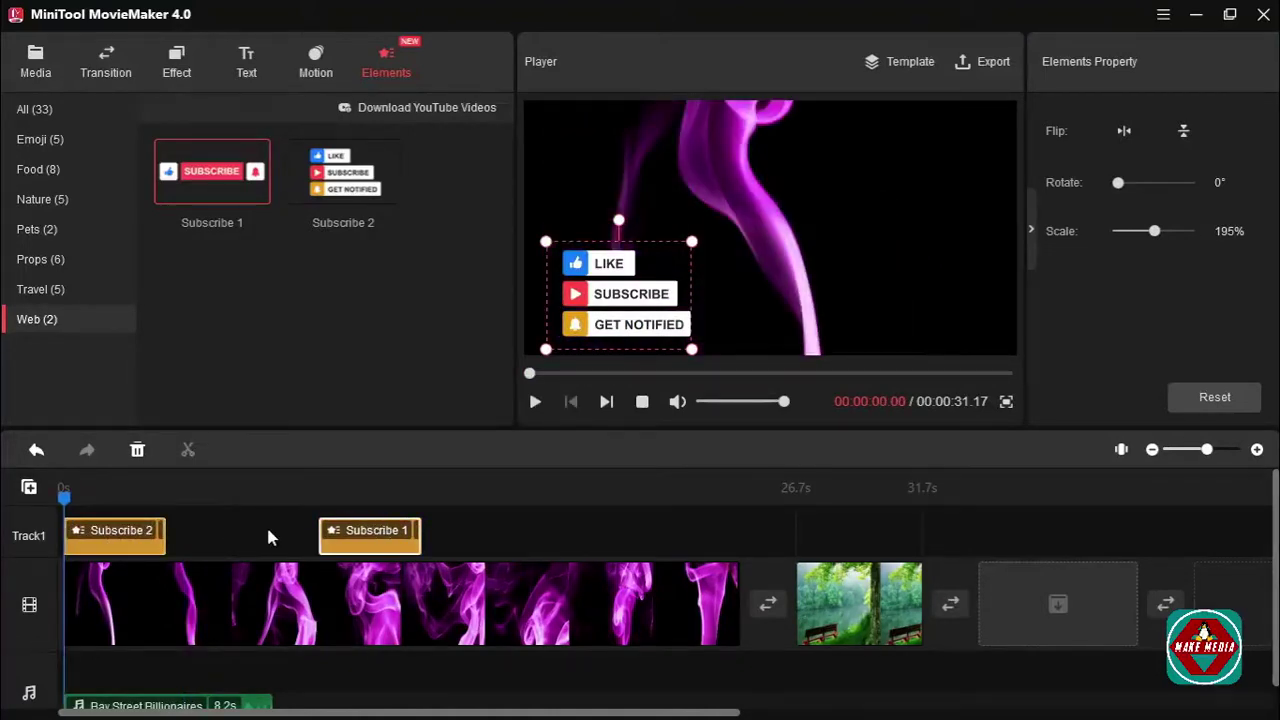
click(377, 534)
drag(377, 534, 237, 533)
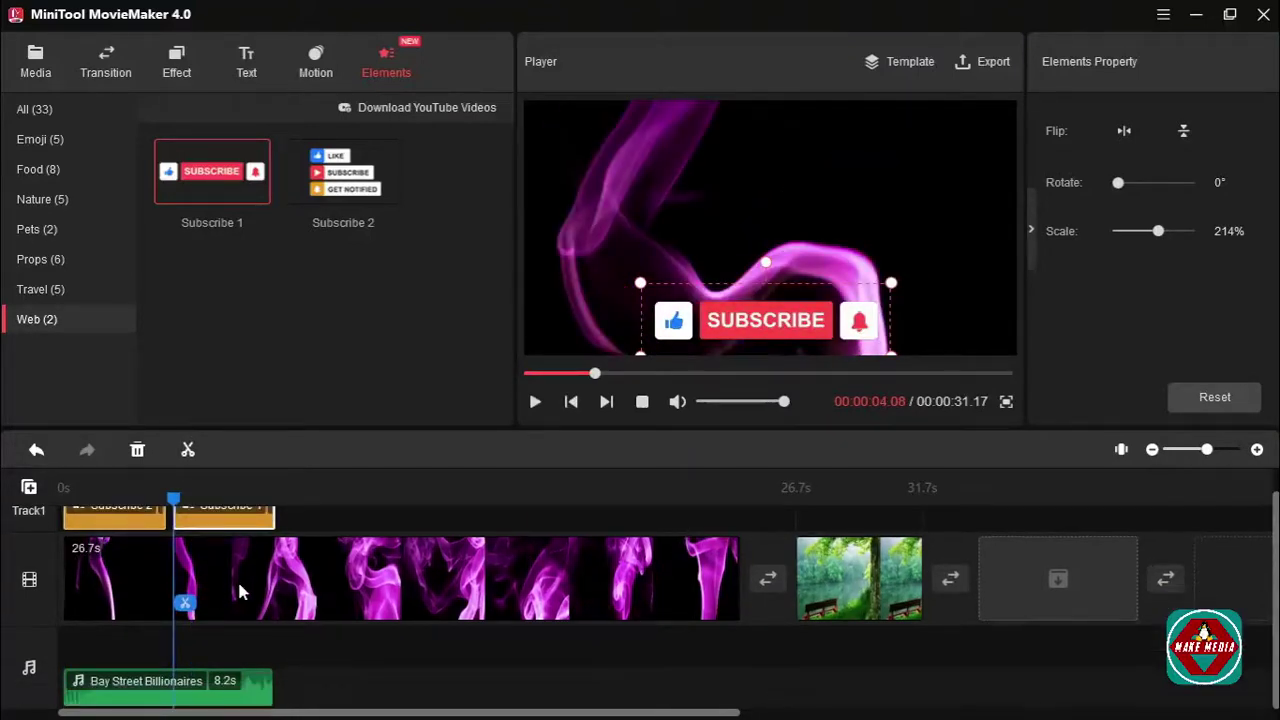
Step: Delete the lake image from the timeline and shorten the smoke video to 8.4 s, ending with the Subscribe 1 clip
click(876, 604)
key(Delete)
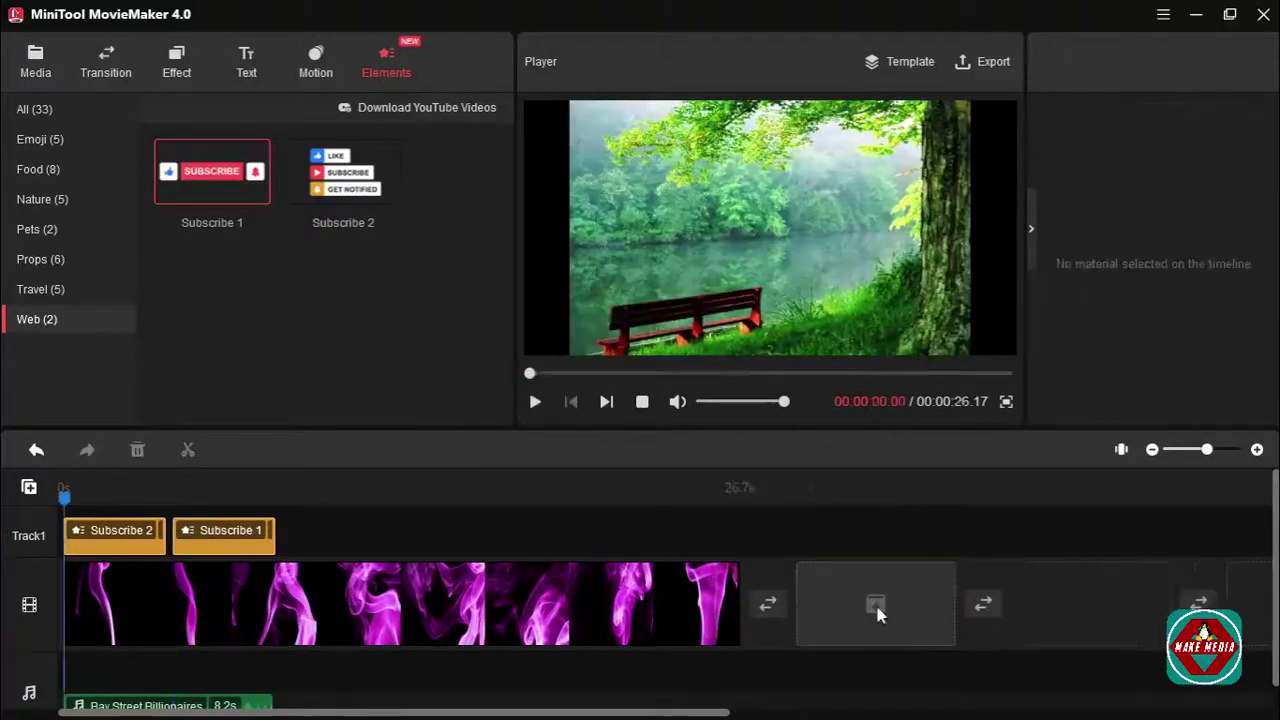
click(281, 596)
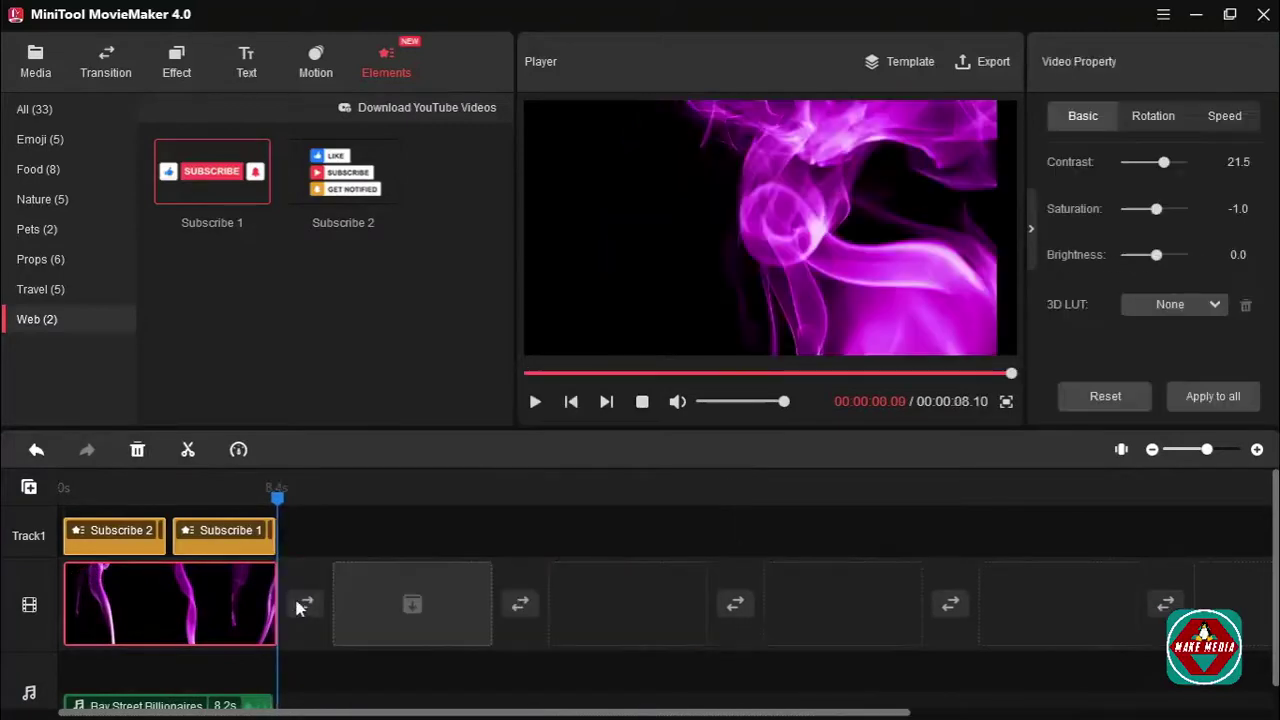
Step: Enlarge the timeline scale and play the shortened project from the beginning to check the Subscribe 2 animation
click(1257, 449)
click(1257, 449)
click(1257, 449)
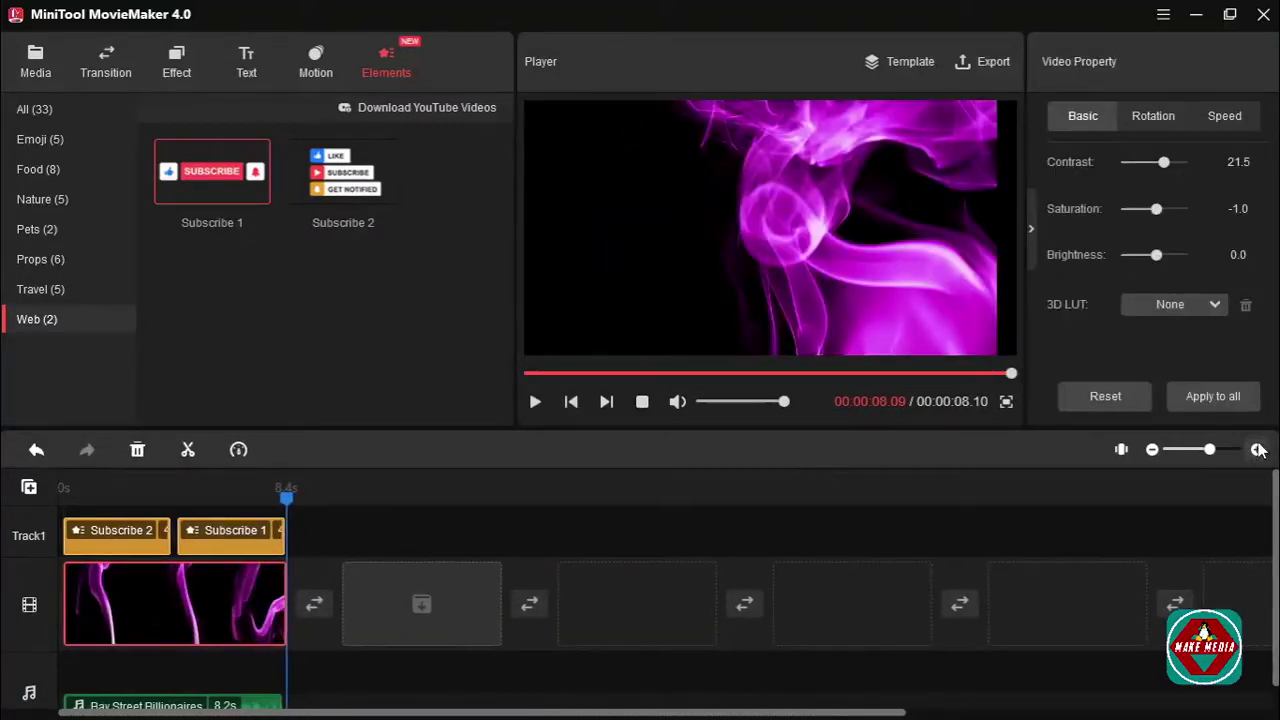
click(1257, 449)
drag(1213, 452, 1225, 449)
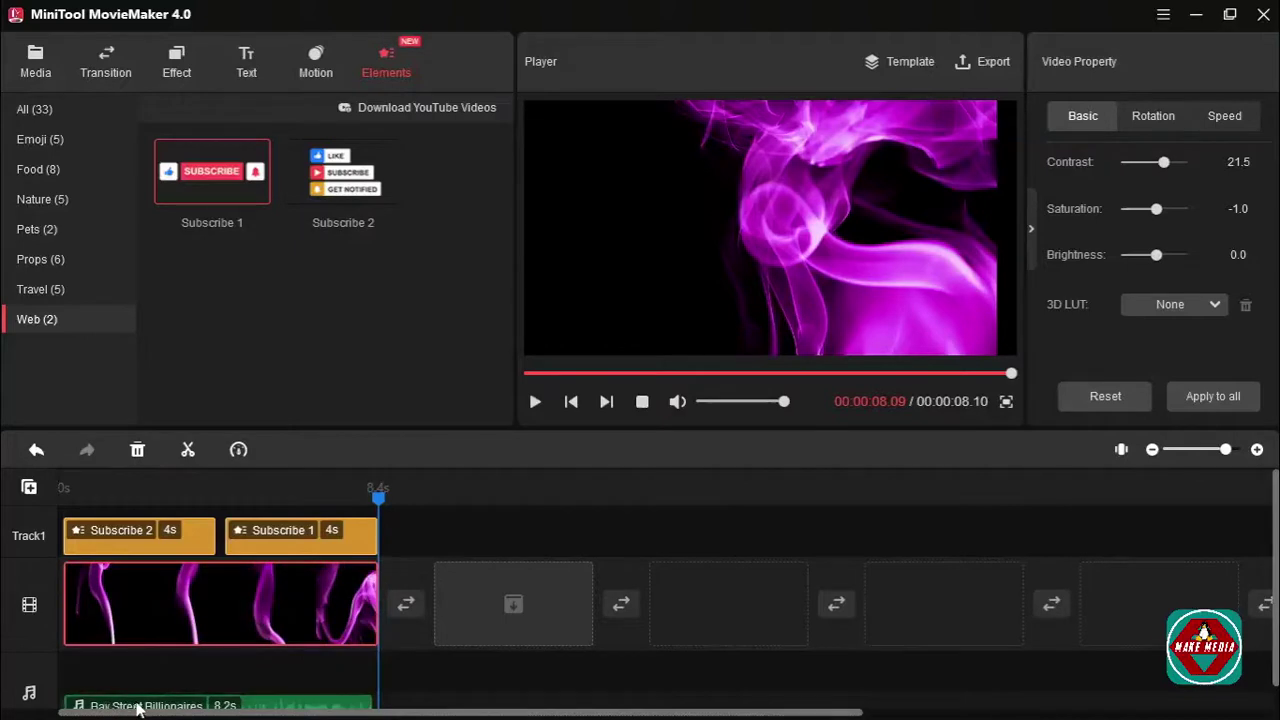
click(1276, 578)
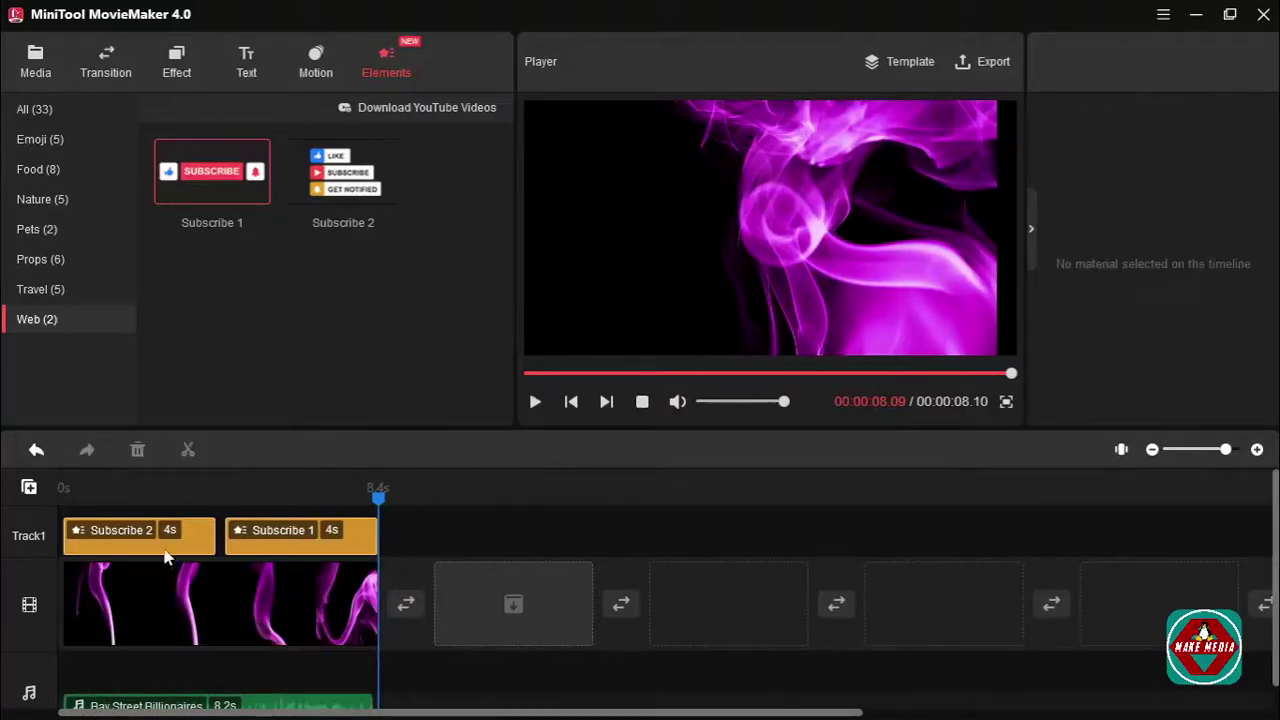
drag(378, 510, 60, 500)
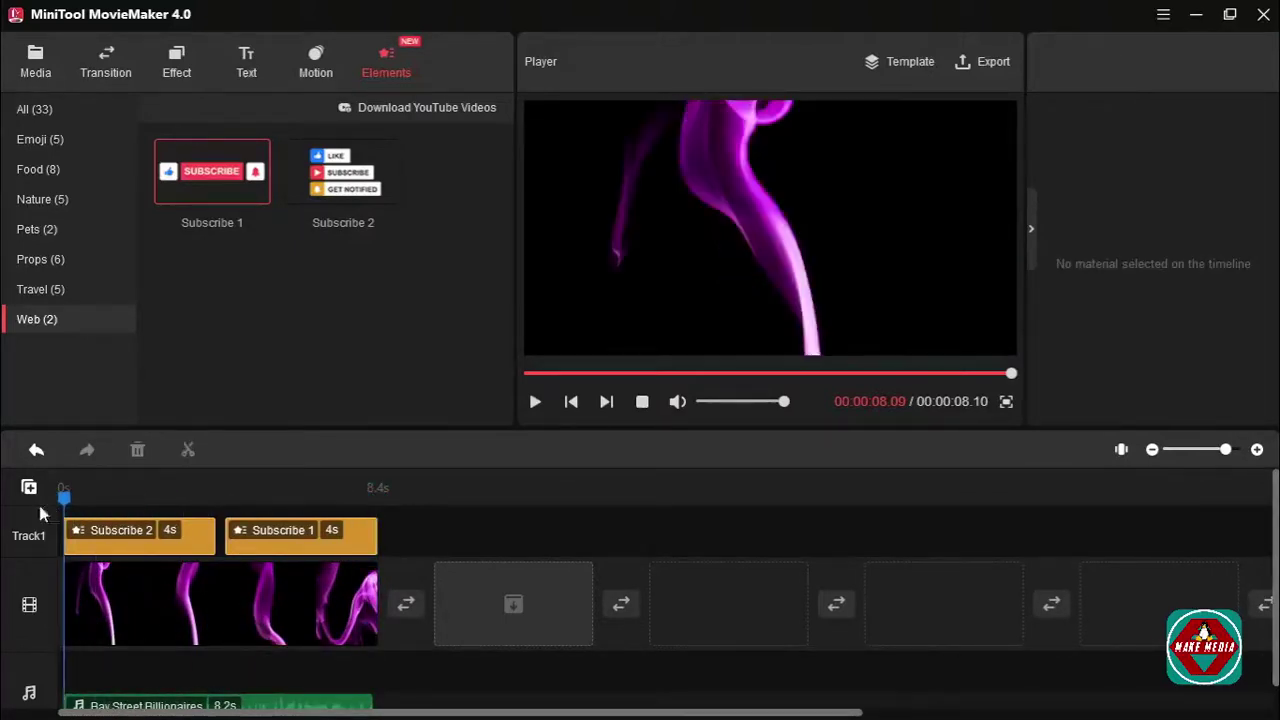
key(space)
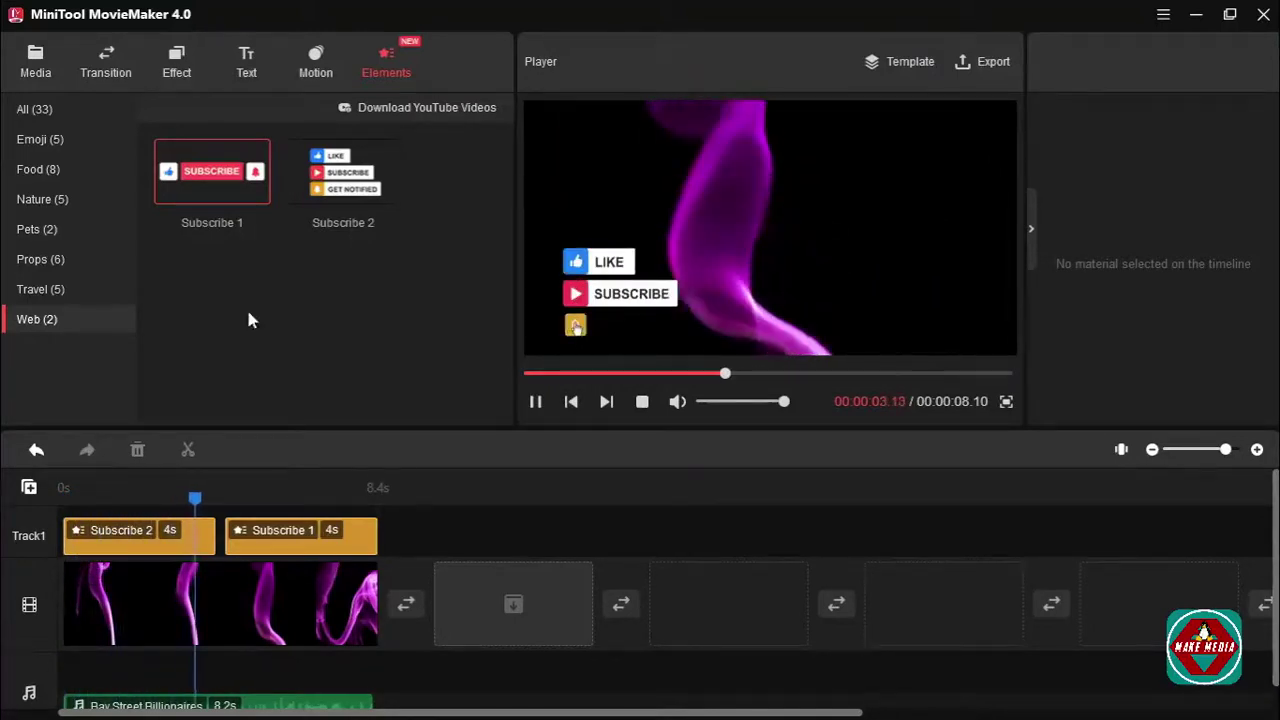
key(space)
Step: Add the Caption7 text template at the start of the timeline, above the Subscribe 2 clip
click(250, 62)
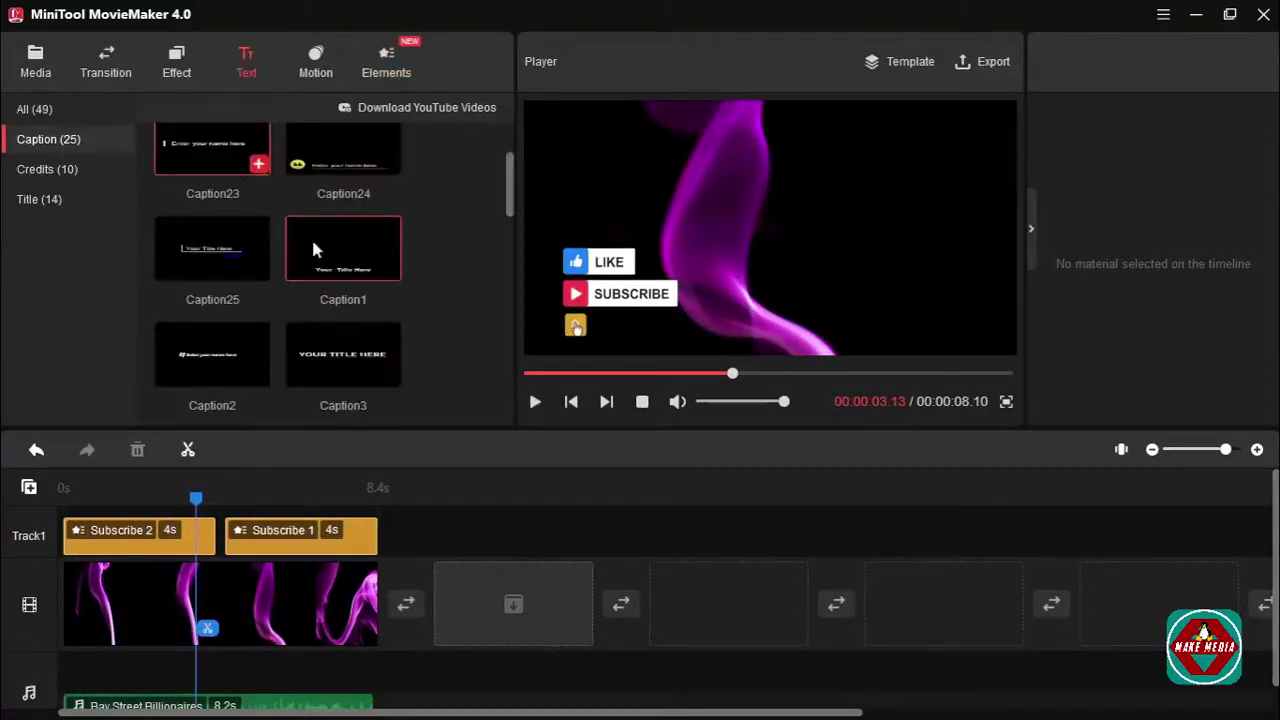
scroll(313, 250, down, 3)
key(ctrl+z)
scroll(400, 590, down, 1)
scroll(400, 590, up, 1)
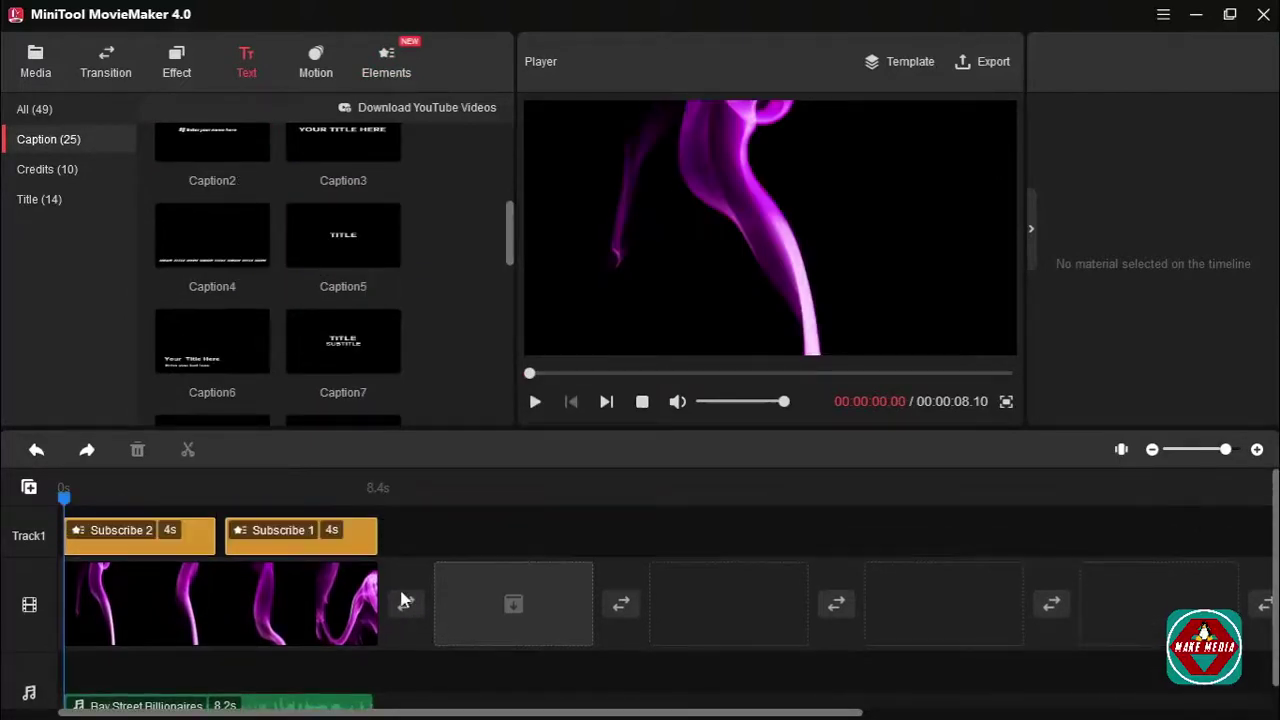
mouse_move(383, 350)
click(389, 364)
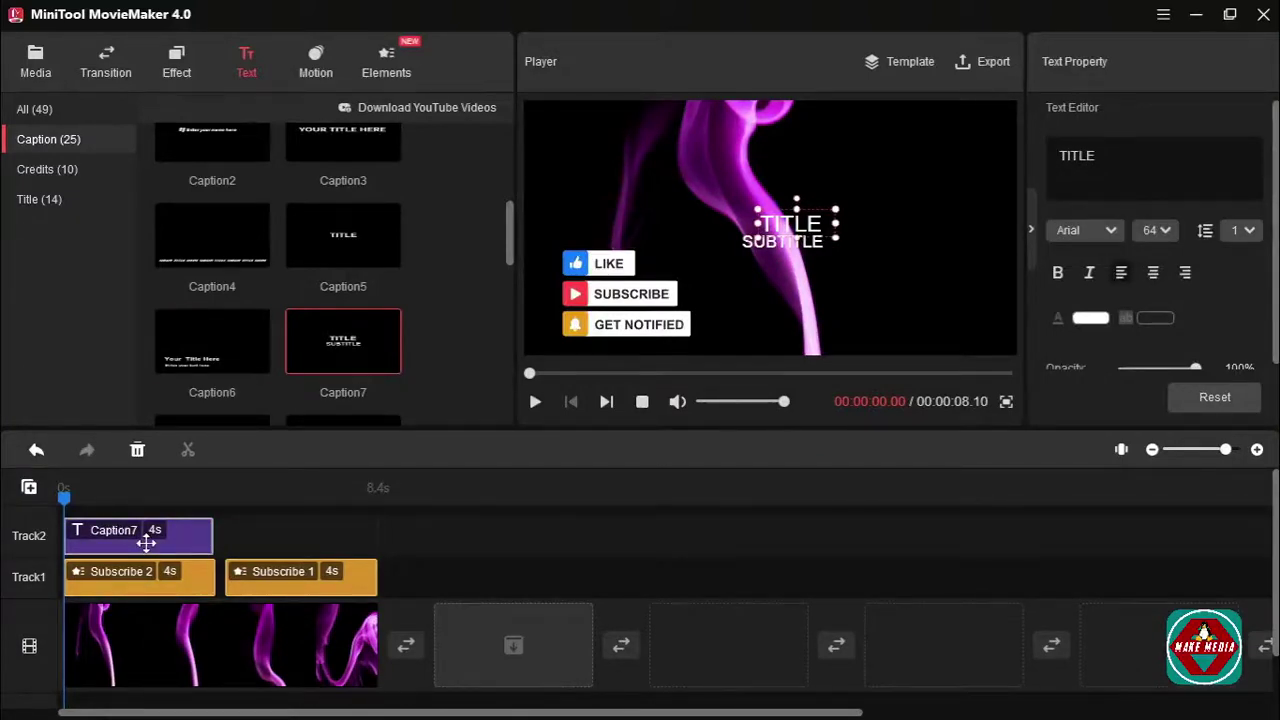
Step: Move the Caption7 clip to start at 00:00:02.04 and change its title text to "Make Media"
drag(173, 533, 251, 531)
right_click(252, 538)
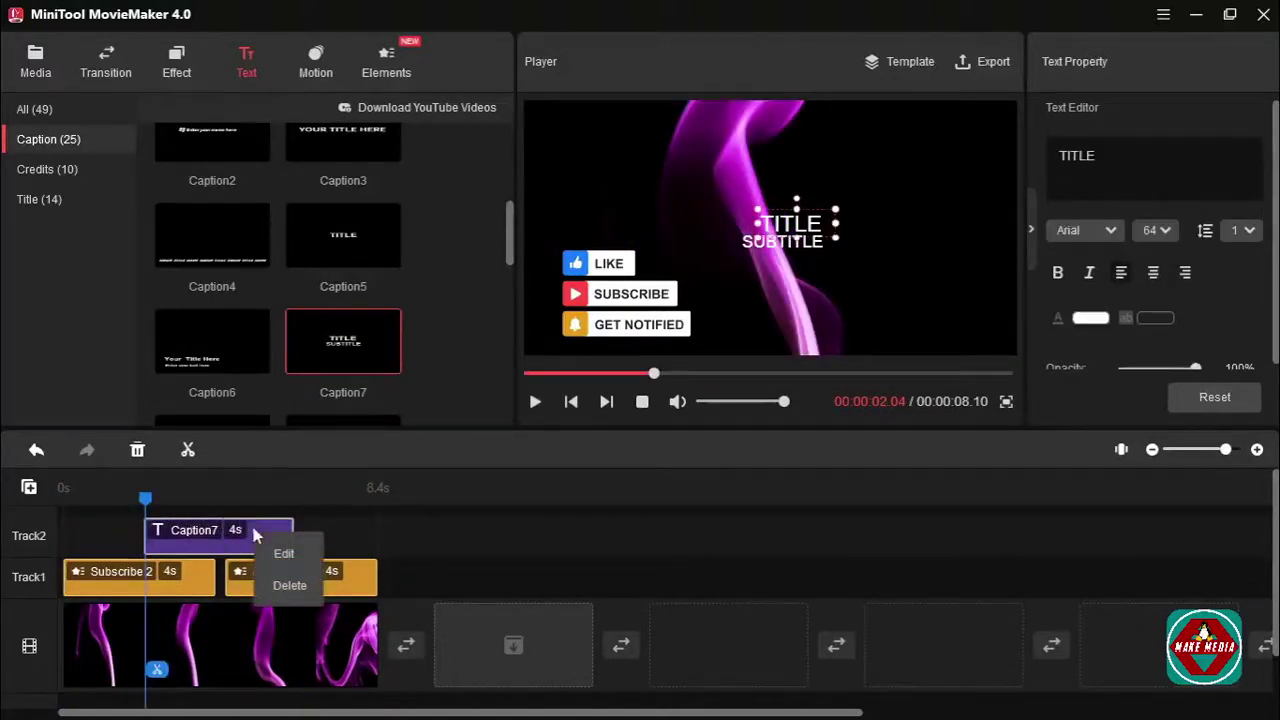
click(198, 533)
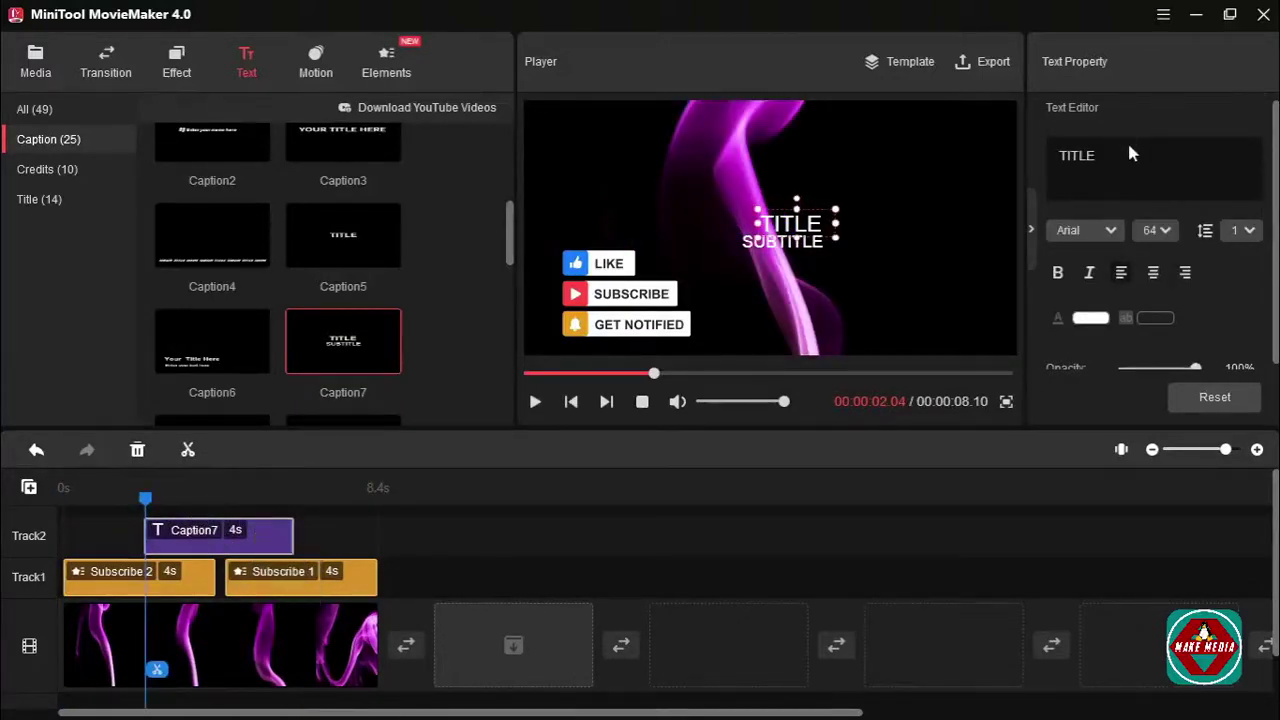
text(M)
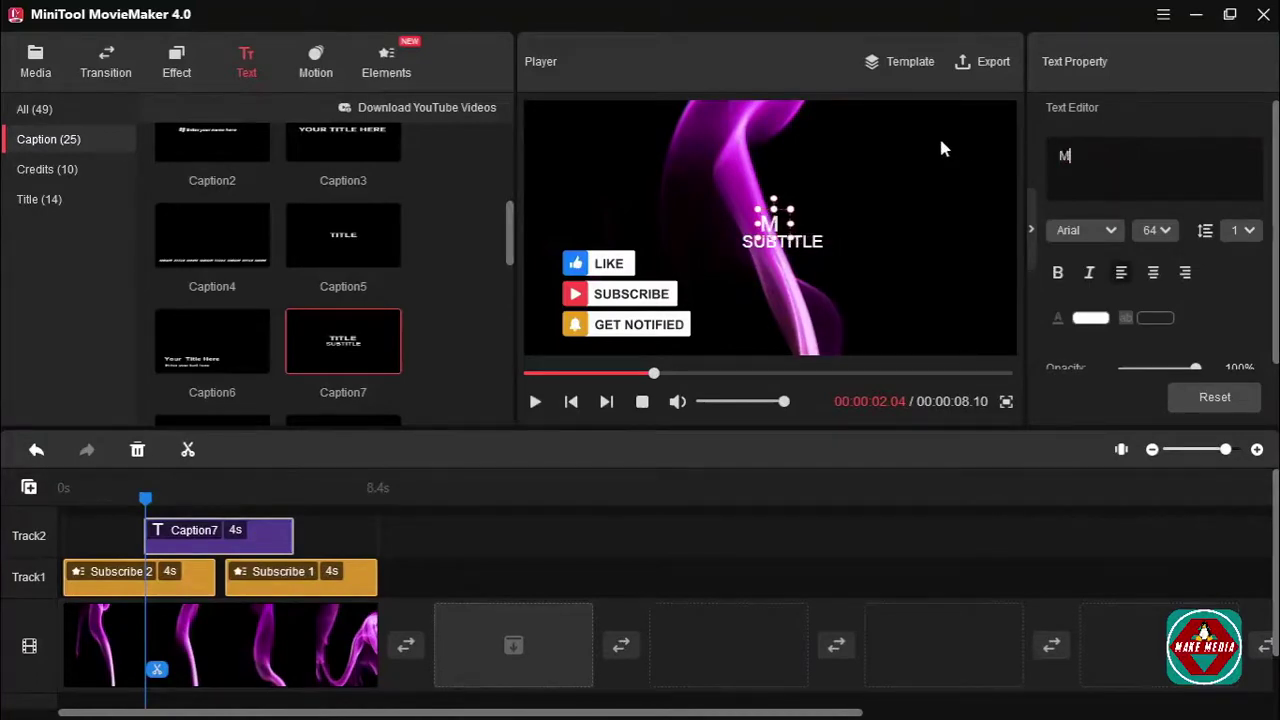
text(ake Media)
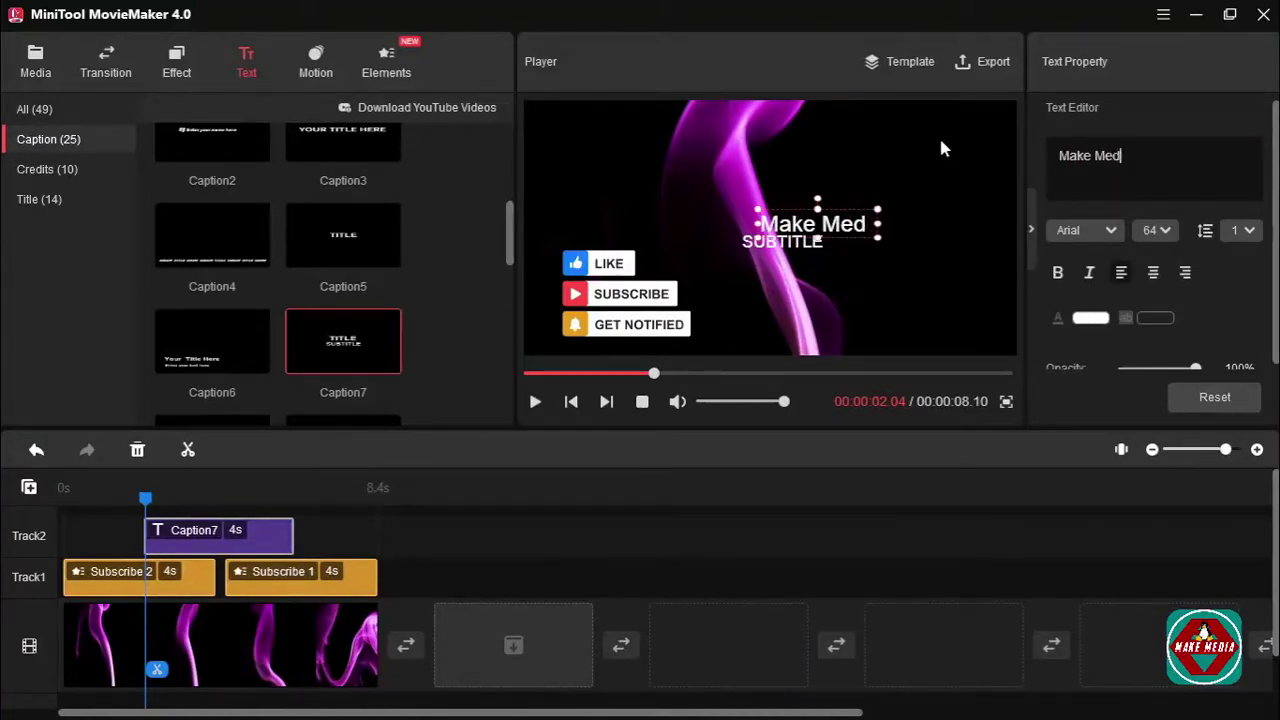
Step: Change the caption's subtitle to "Learning Free Softwares" and position it just beneath the Make Media title
click(787, 246)
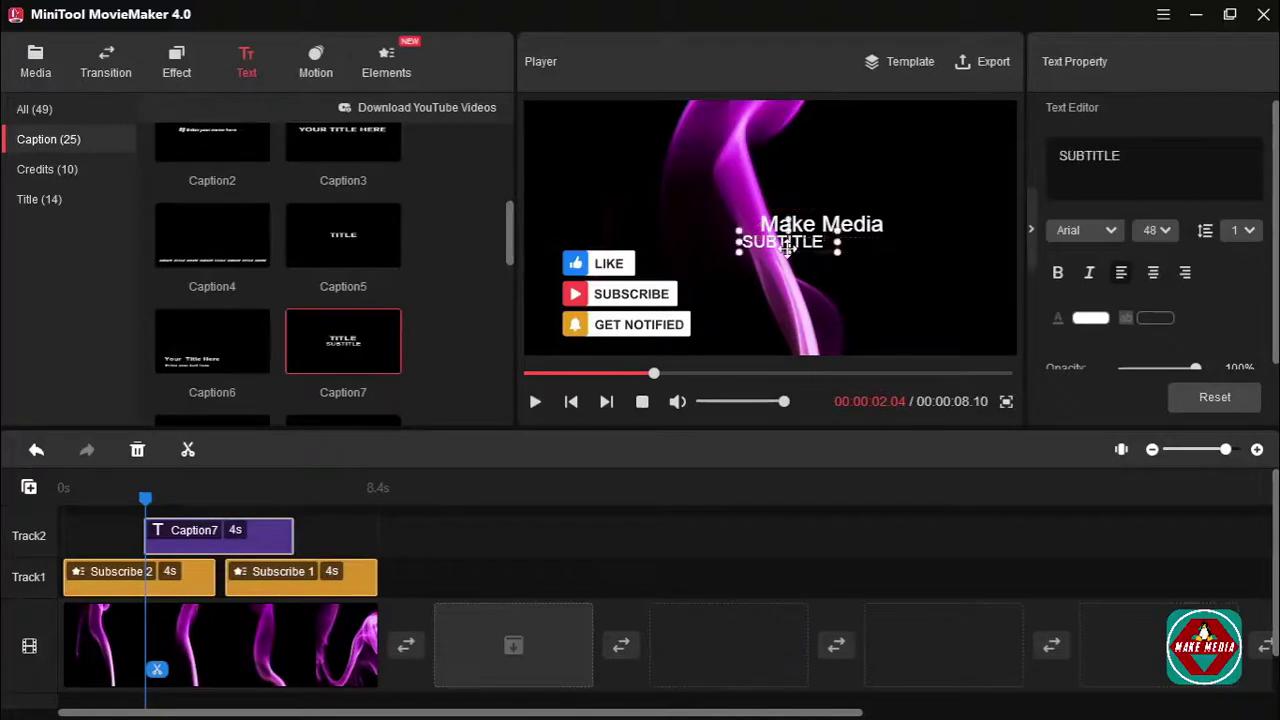
drag(787, 244, 821, 249)
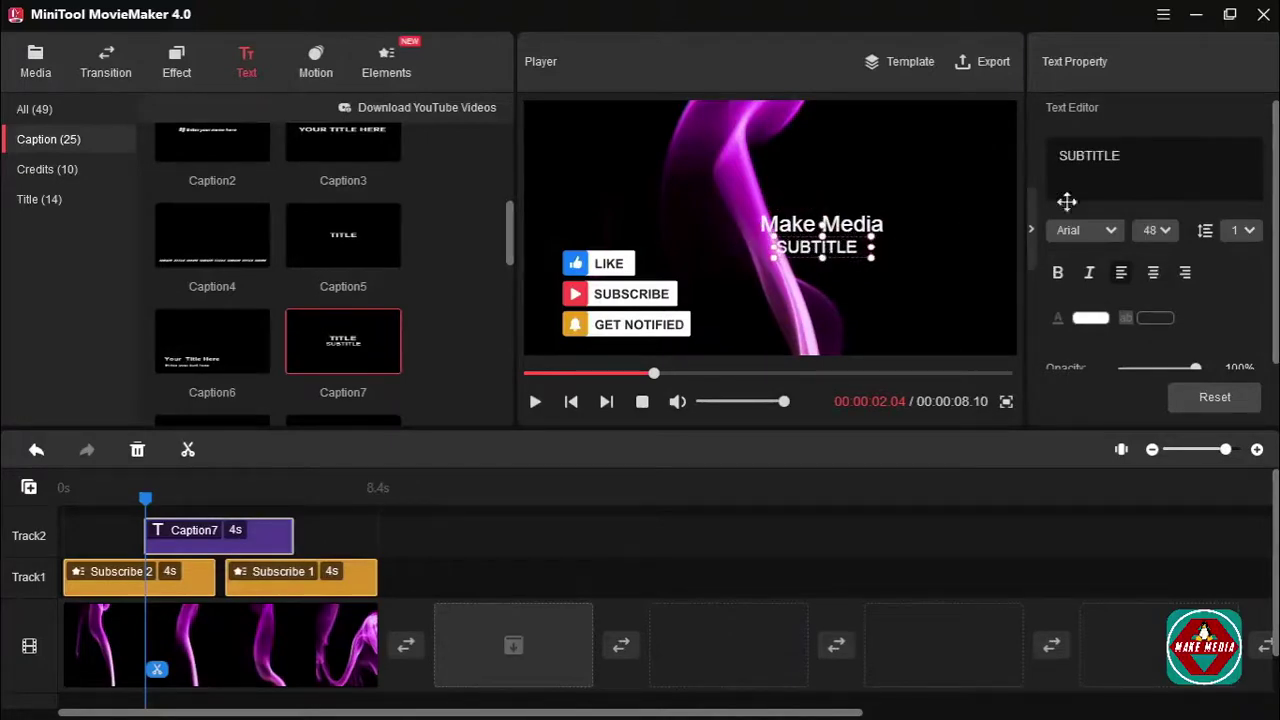
double_click(1119, 175)
text(Lea)
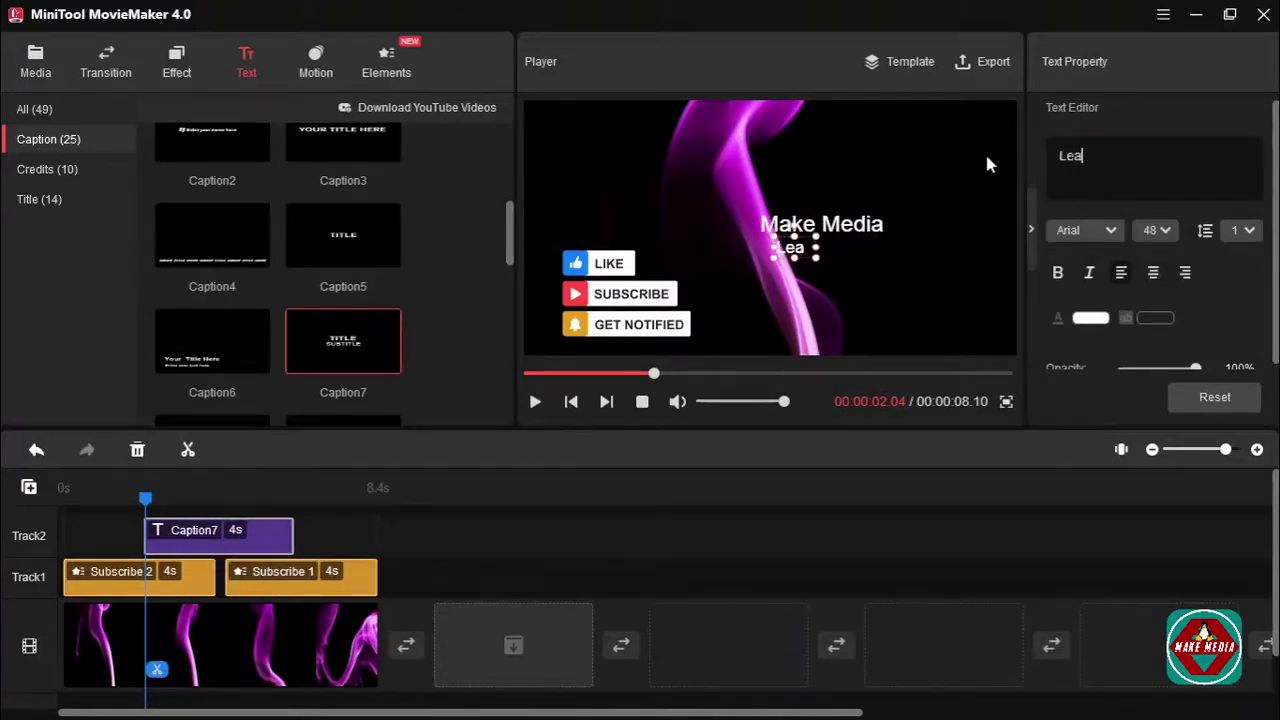
text(rning F)
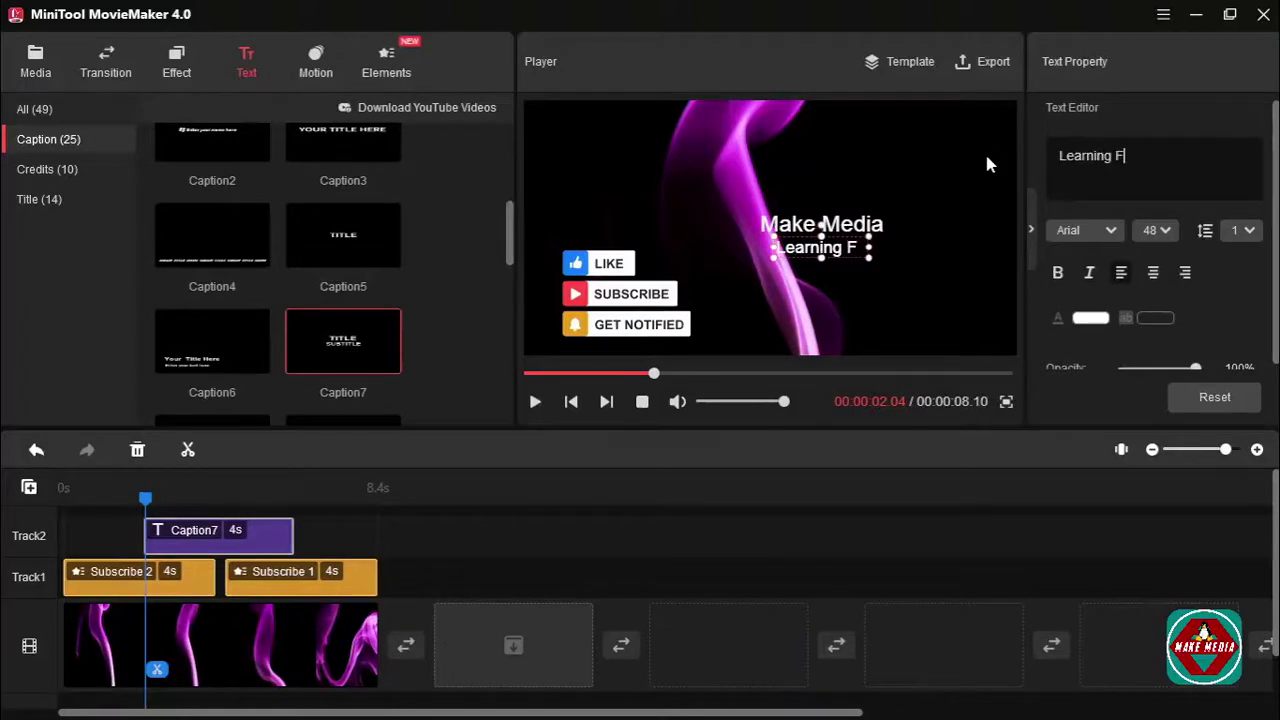
text(ree Softwares)
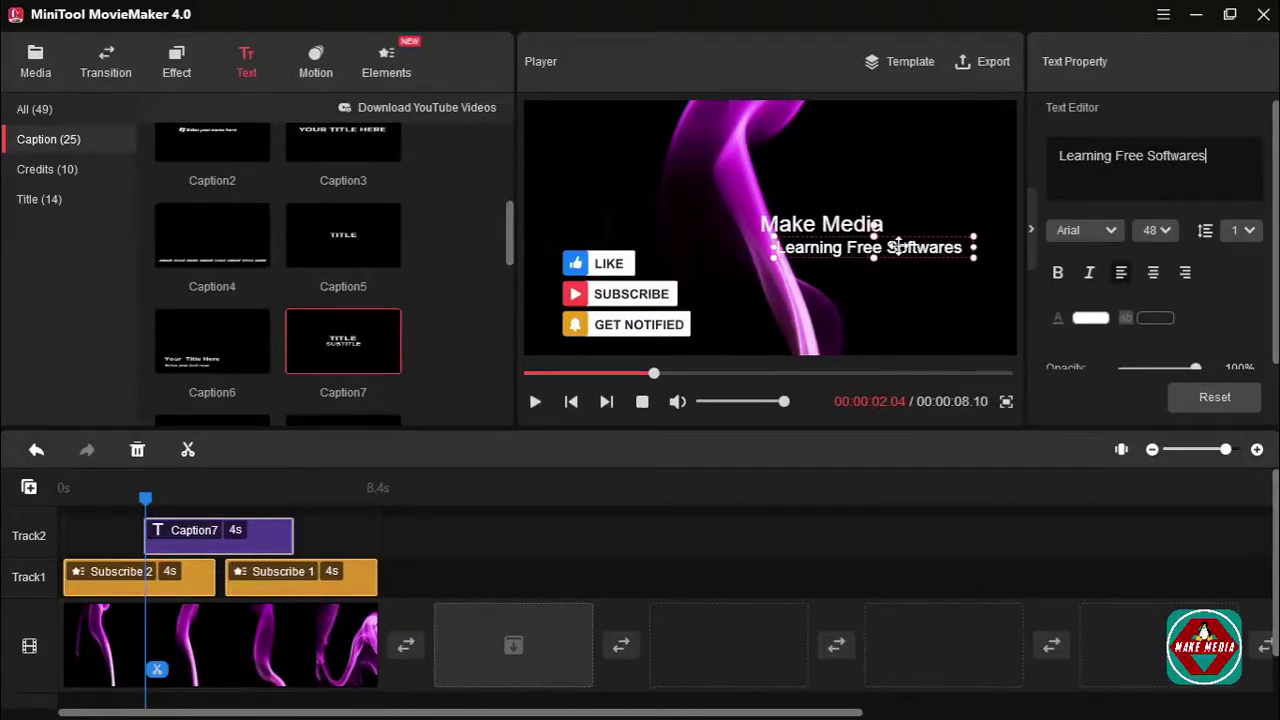
drag(896, 246, 826, 248)
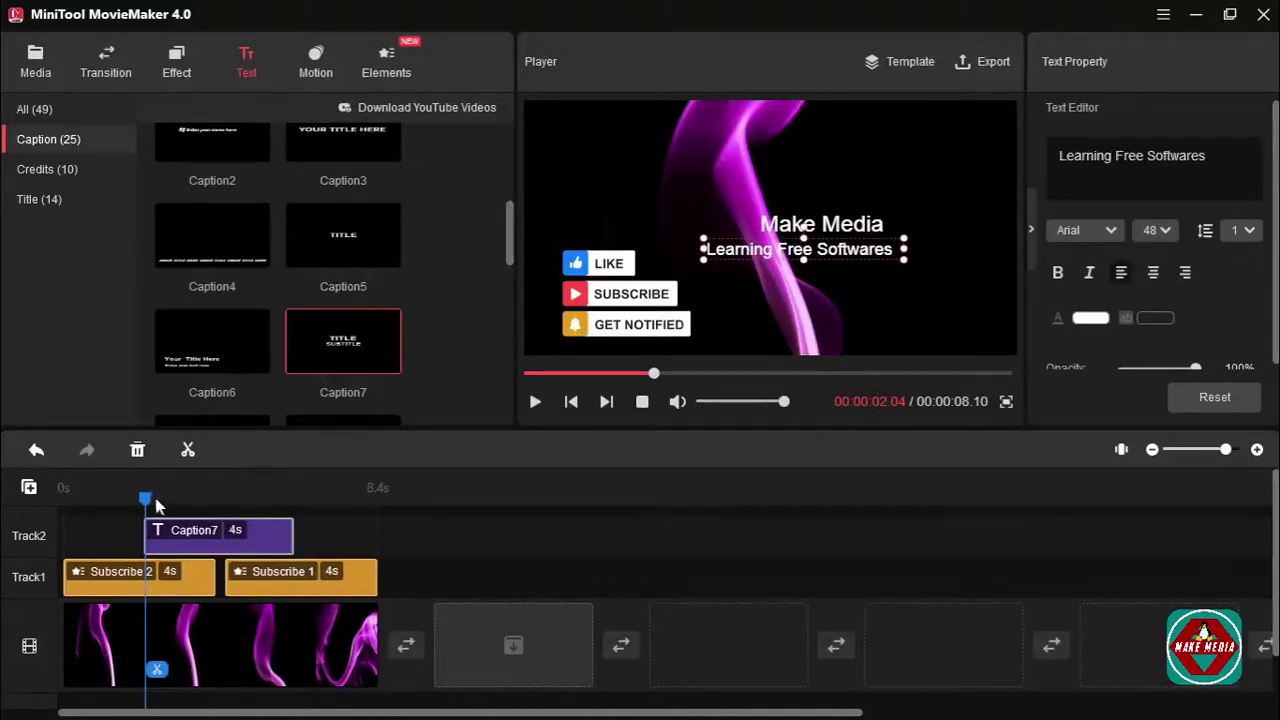
Step: Preview the caption, and move its title and subtitle to the upper-right corner of the video frame
drag(145, 505, 120, 503)
key(space)
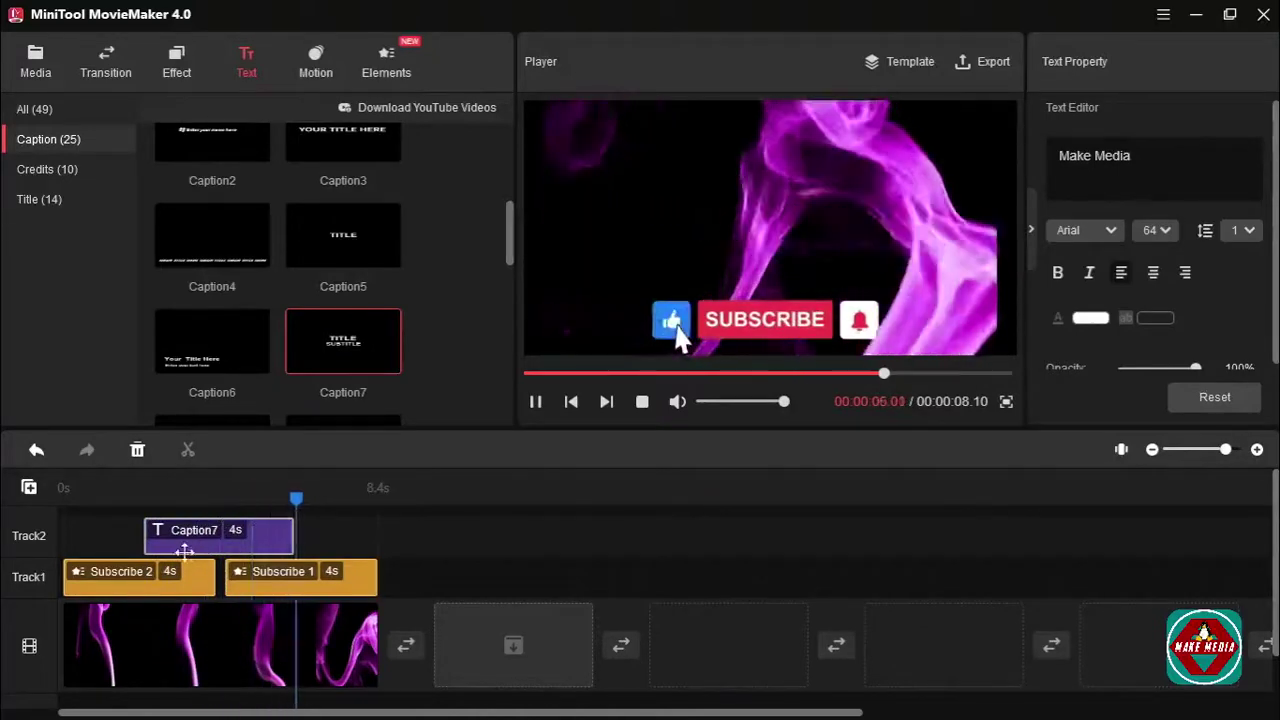
drag(326, 500, 158, 505)
drag(858, 230, 953, 138)
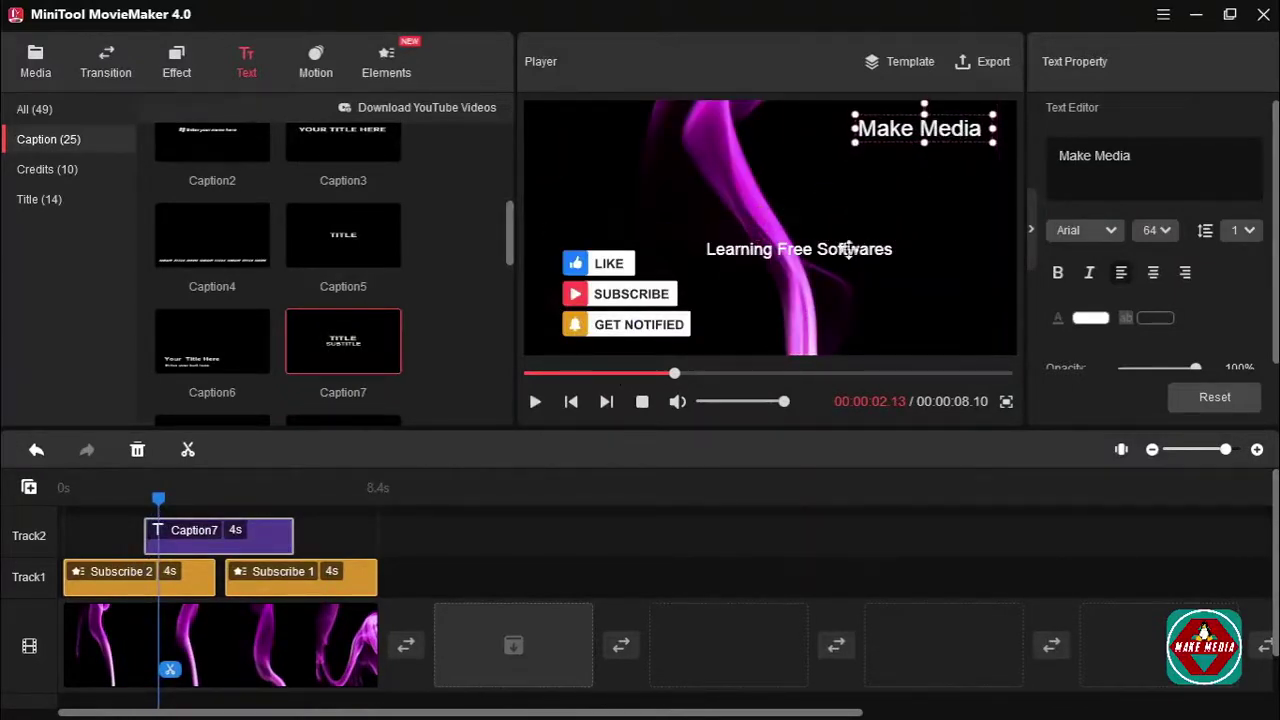
drag(846, 251, 929, 158)
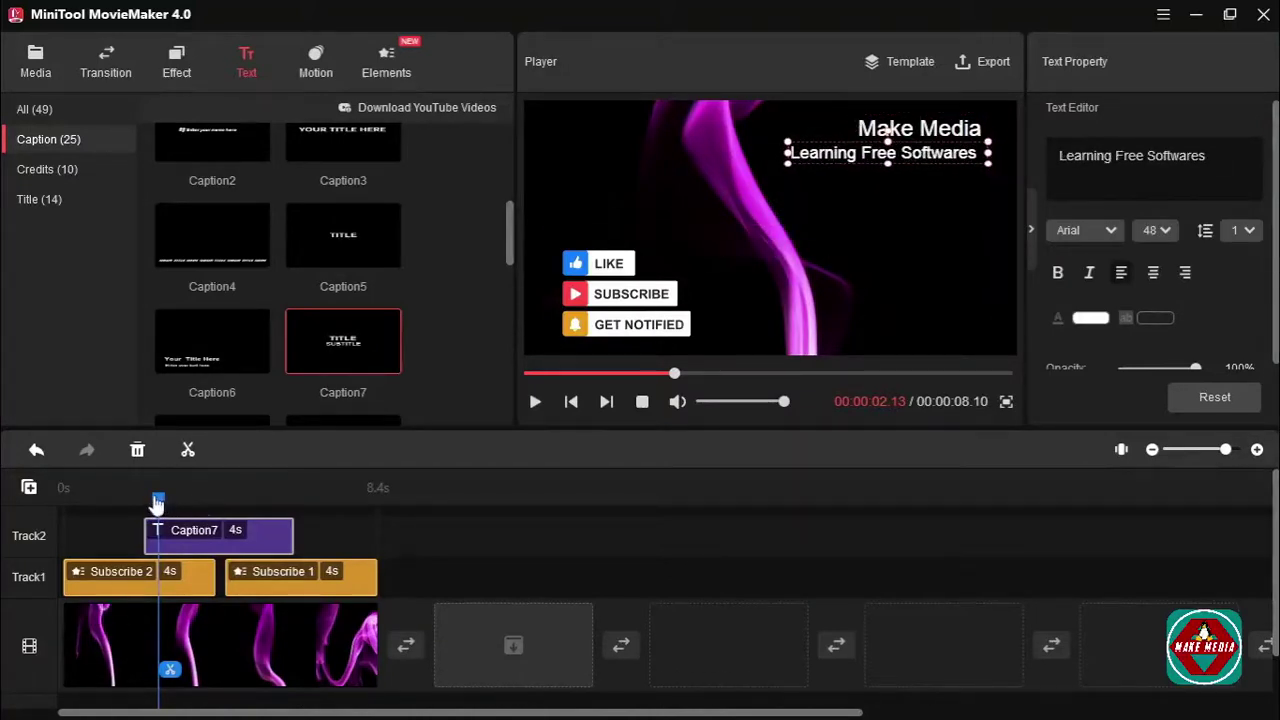
Step: Play the project from the beginning to check the caption, and look over the tracks down to the background music
drag(157, 503, 63, 497)
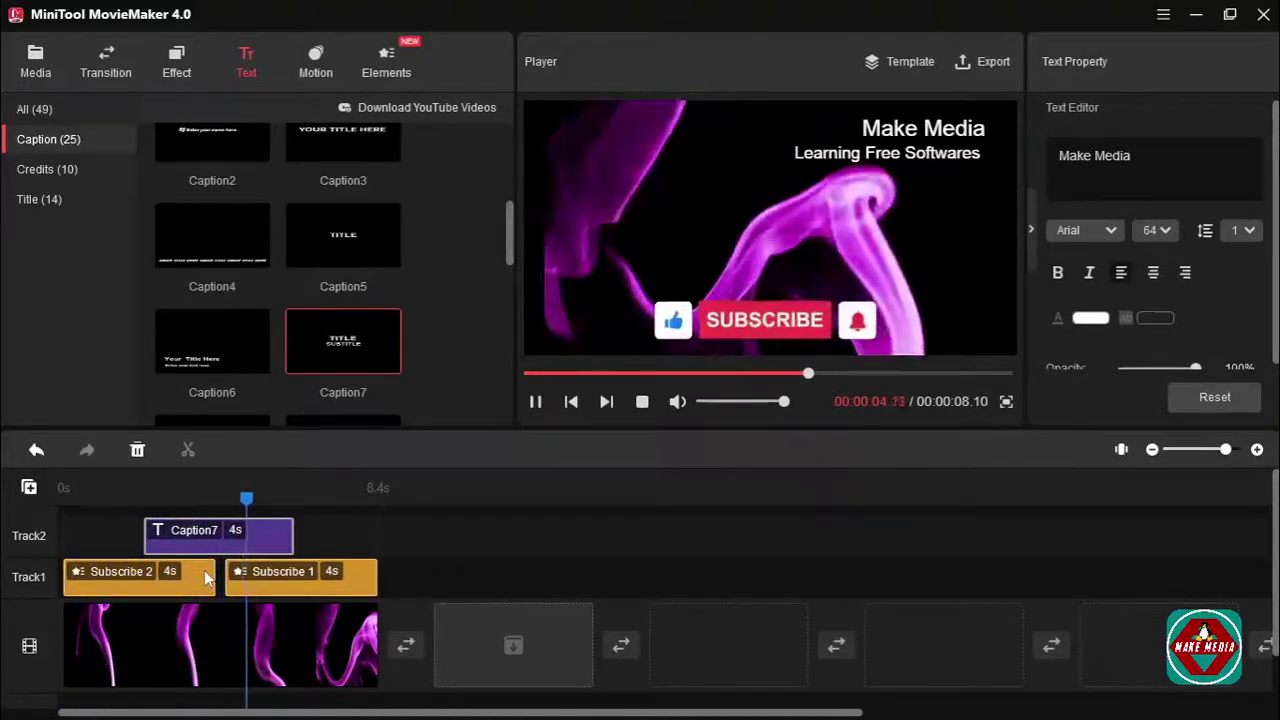
click(344, 503)
drag(344, 503, 219, 500)
scroll(334, 603, down, 1)
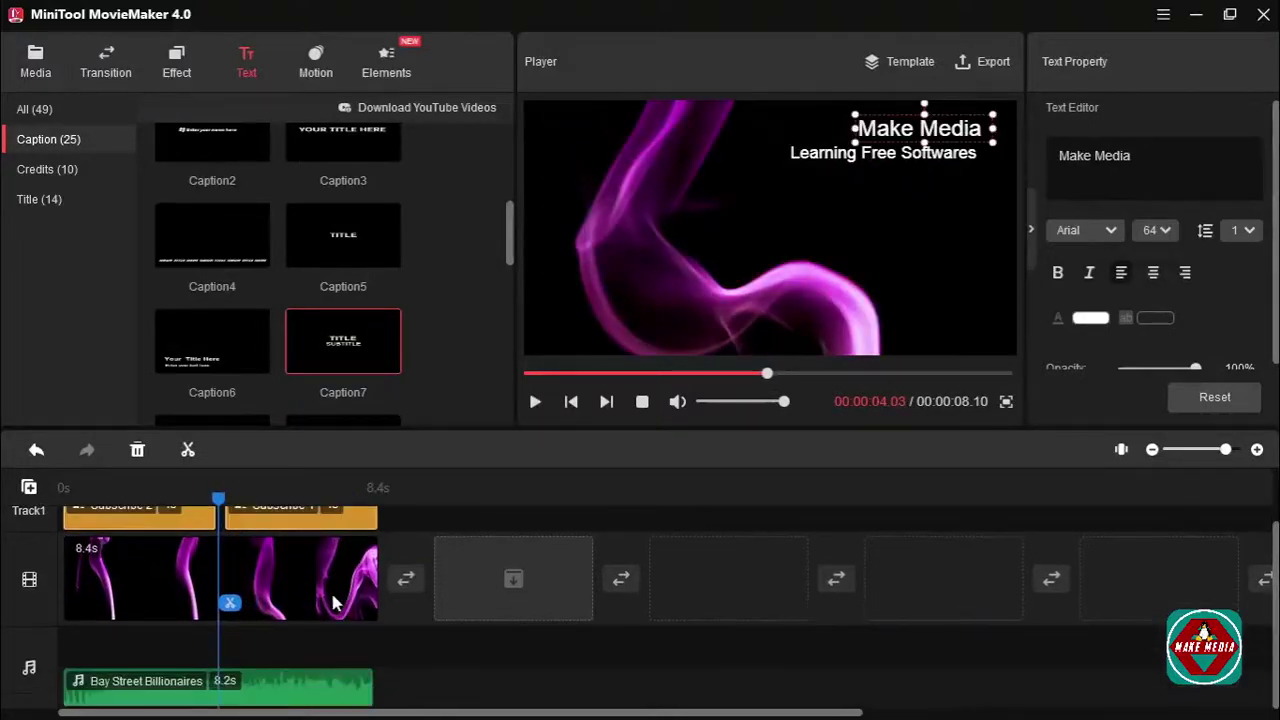
scroll(334, 603, up, 1)
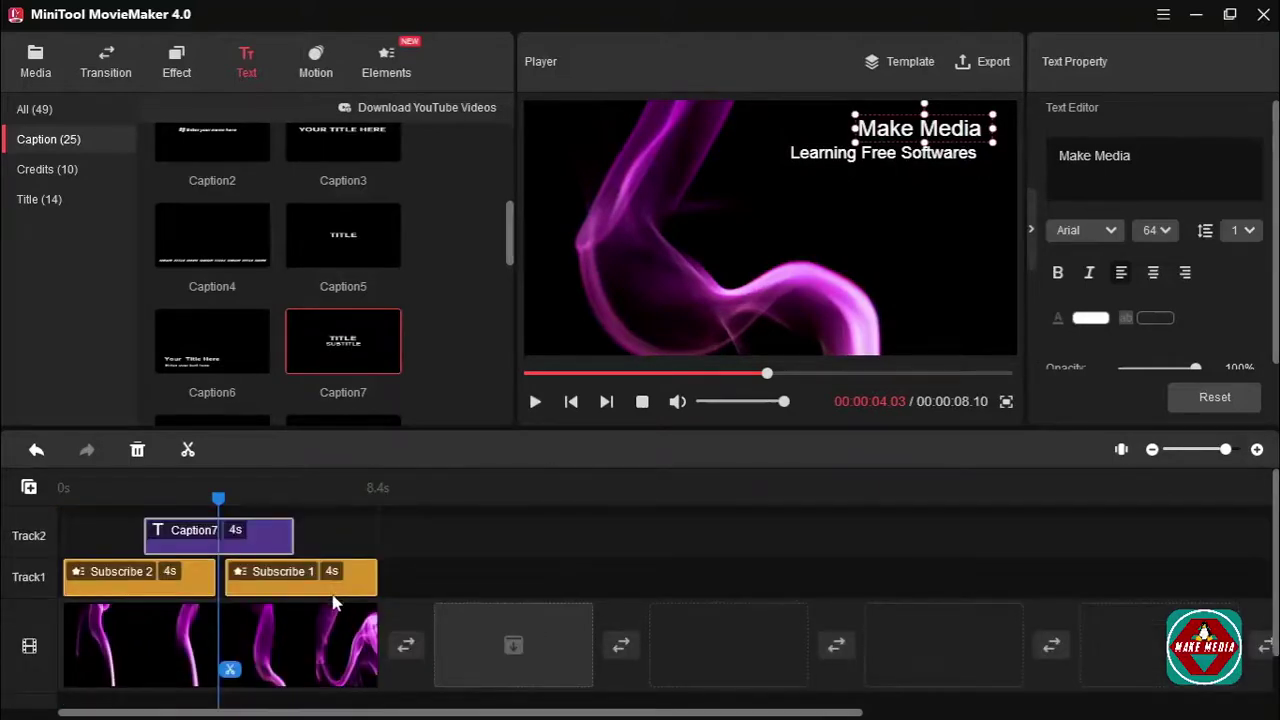
scroll(330, 598, down, 1)
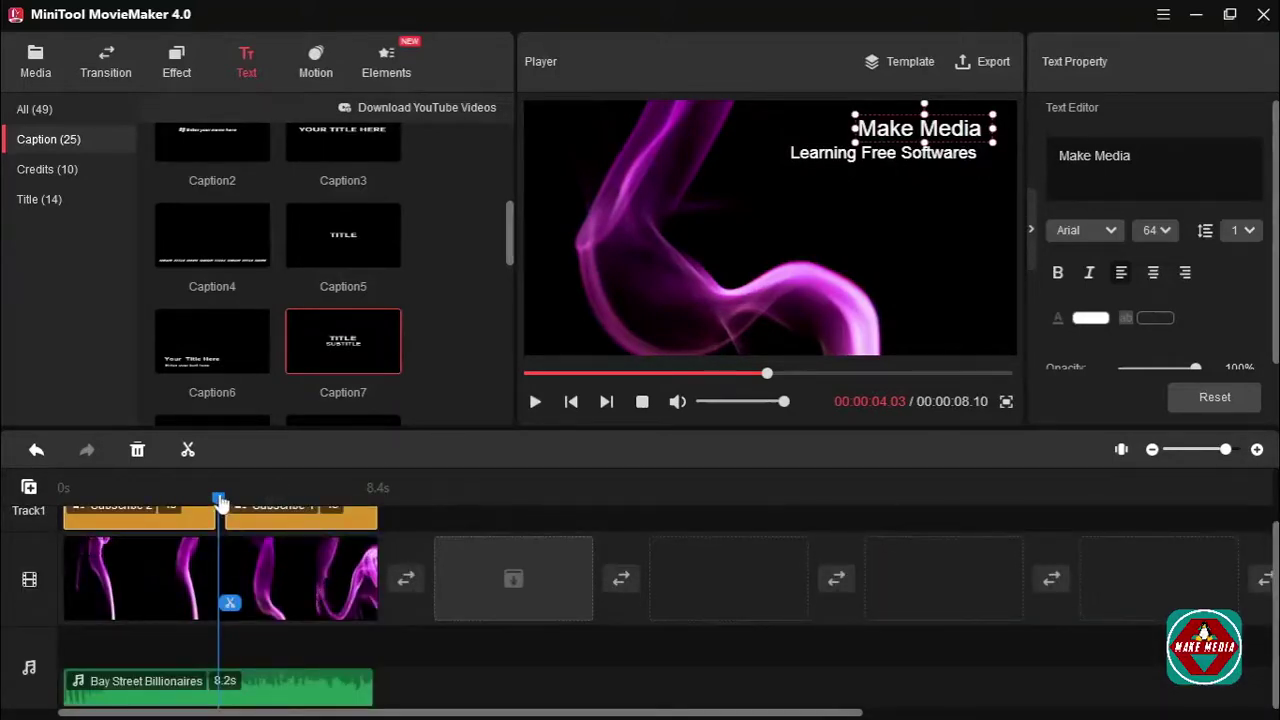
drag(222, 503, 63, 500)
scroll(153, 566, up, 1)
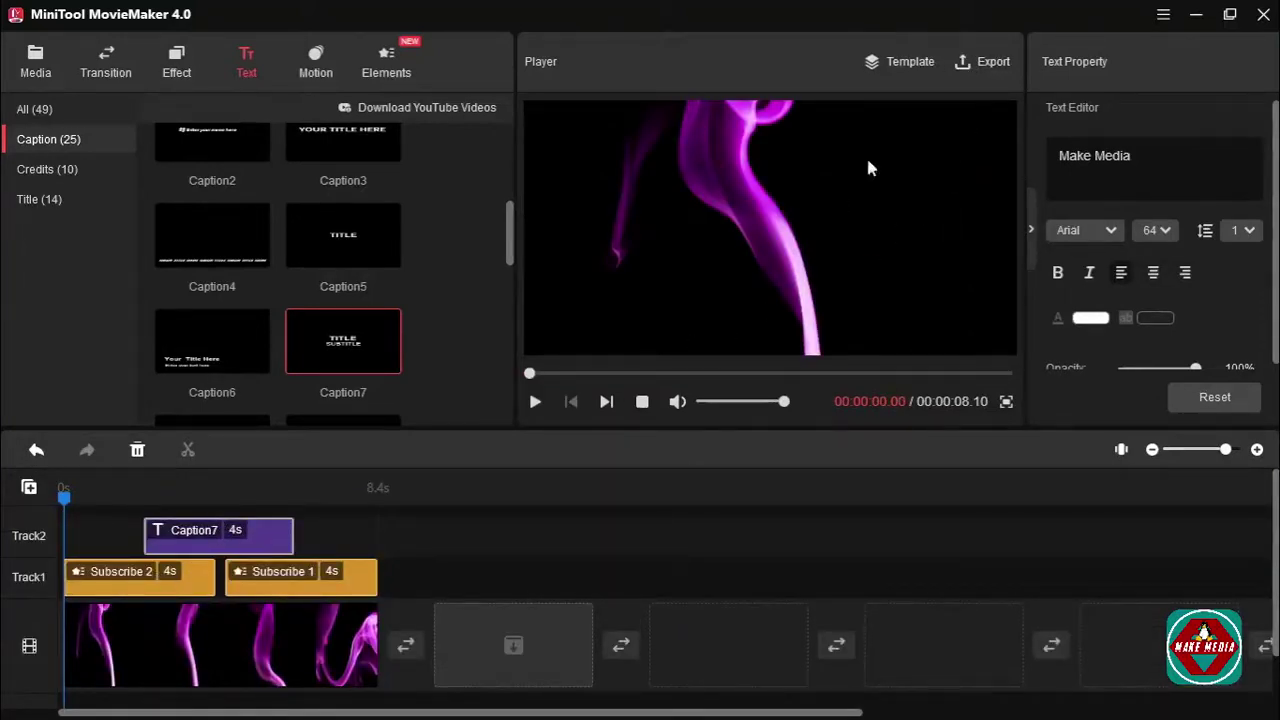
Step: Start exporting the movie and review the PC and Device targets, choosing PC output in MP4 format
click(990, 64)
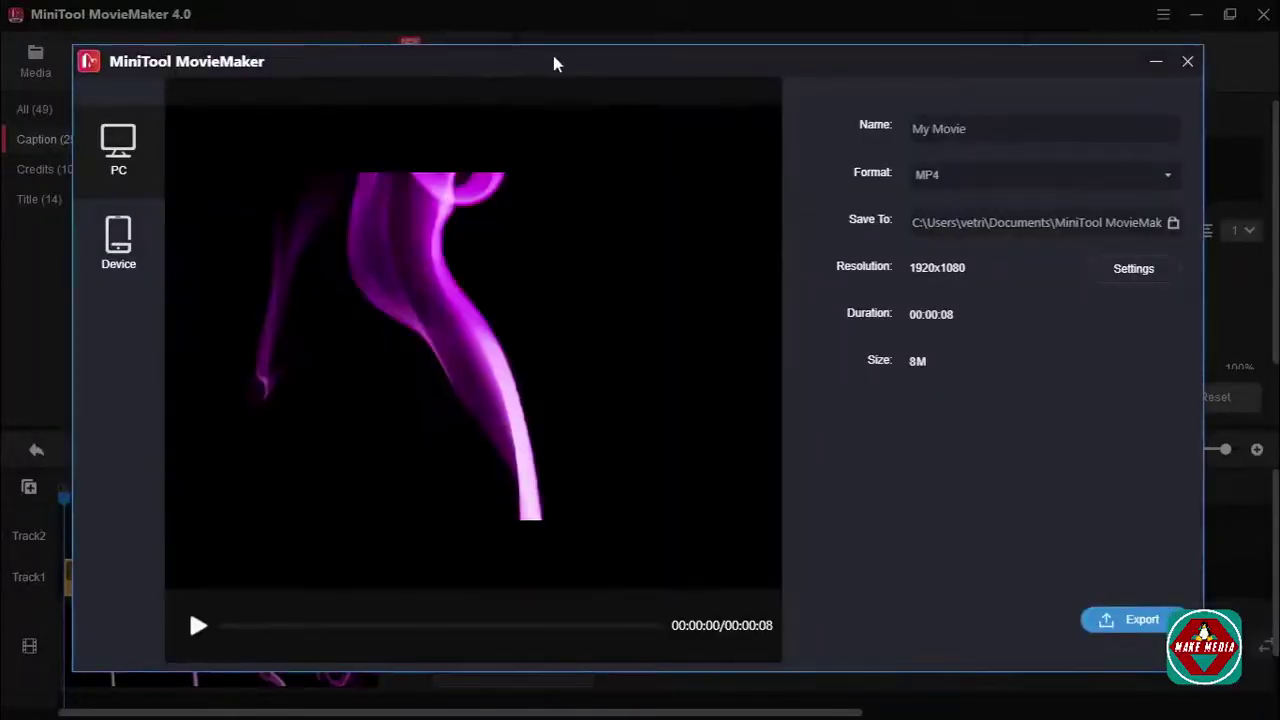
drag(555, 64, 543, 53)
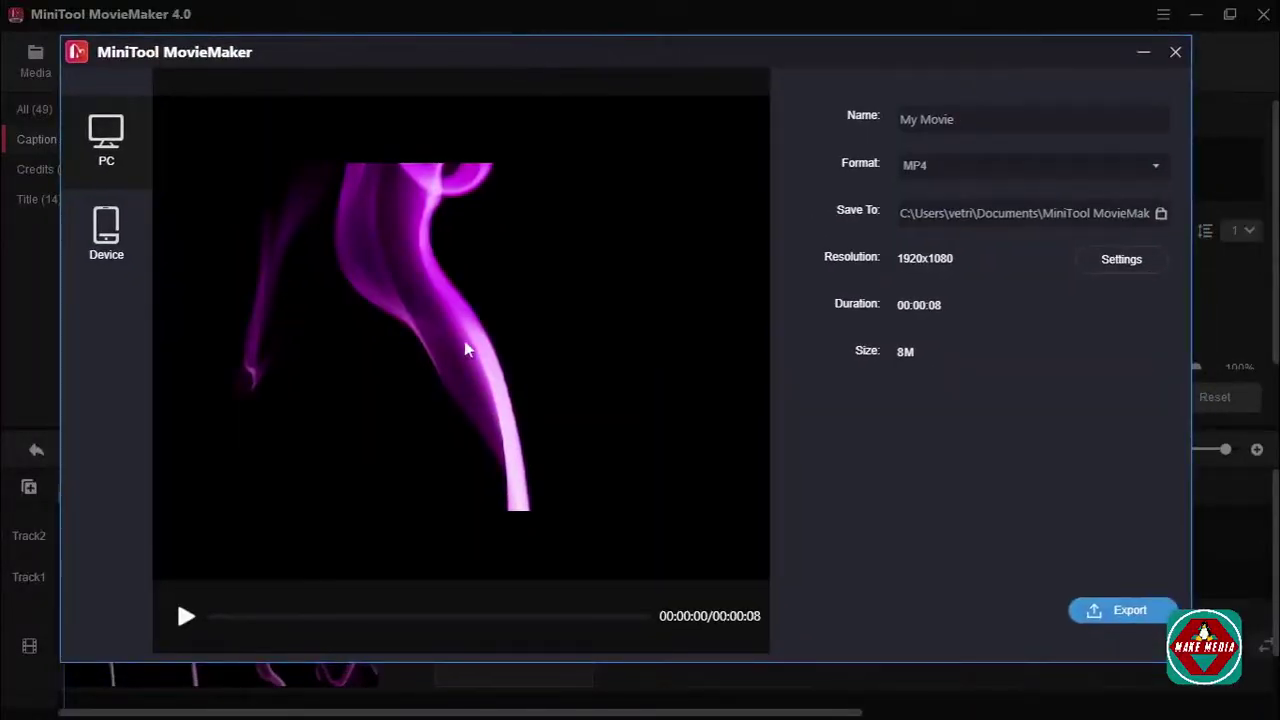
click(115, 244)
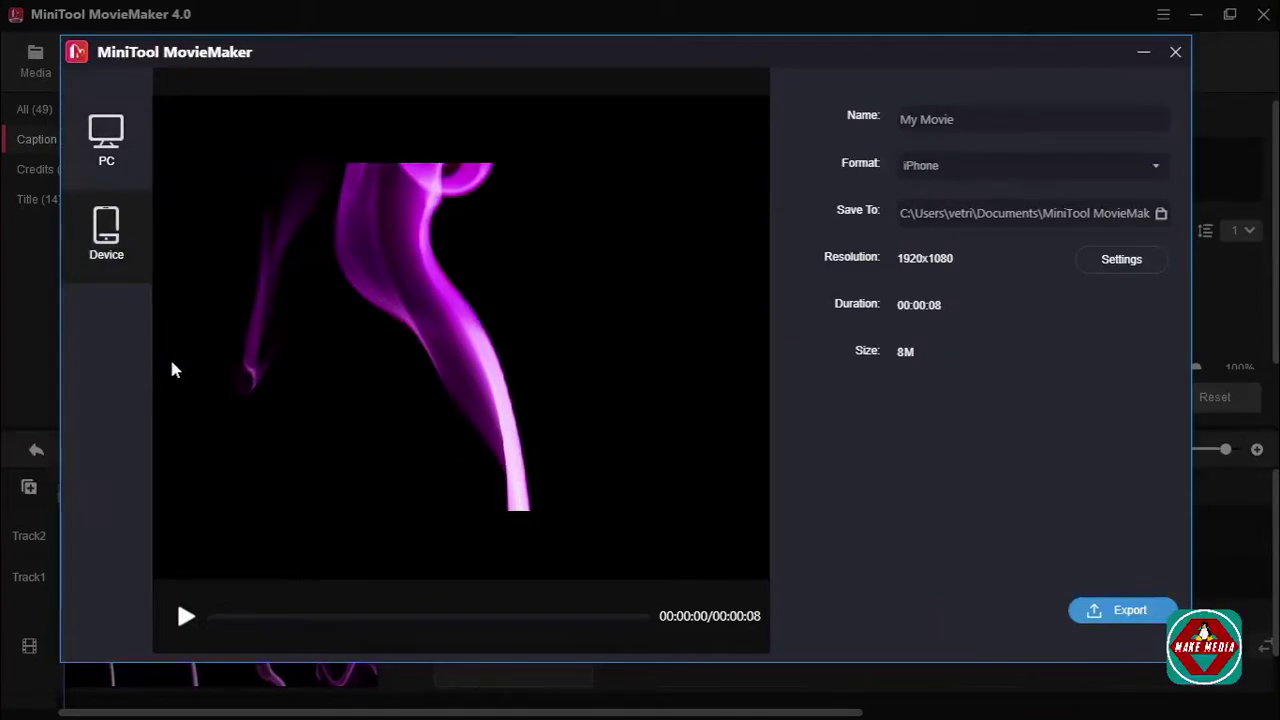
click(118, 183)
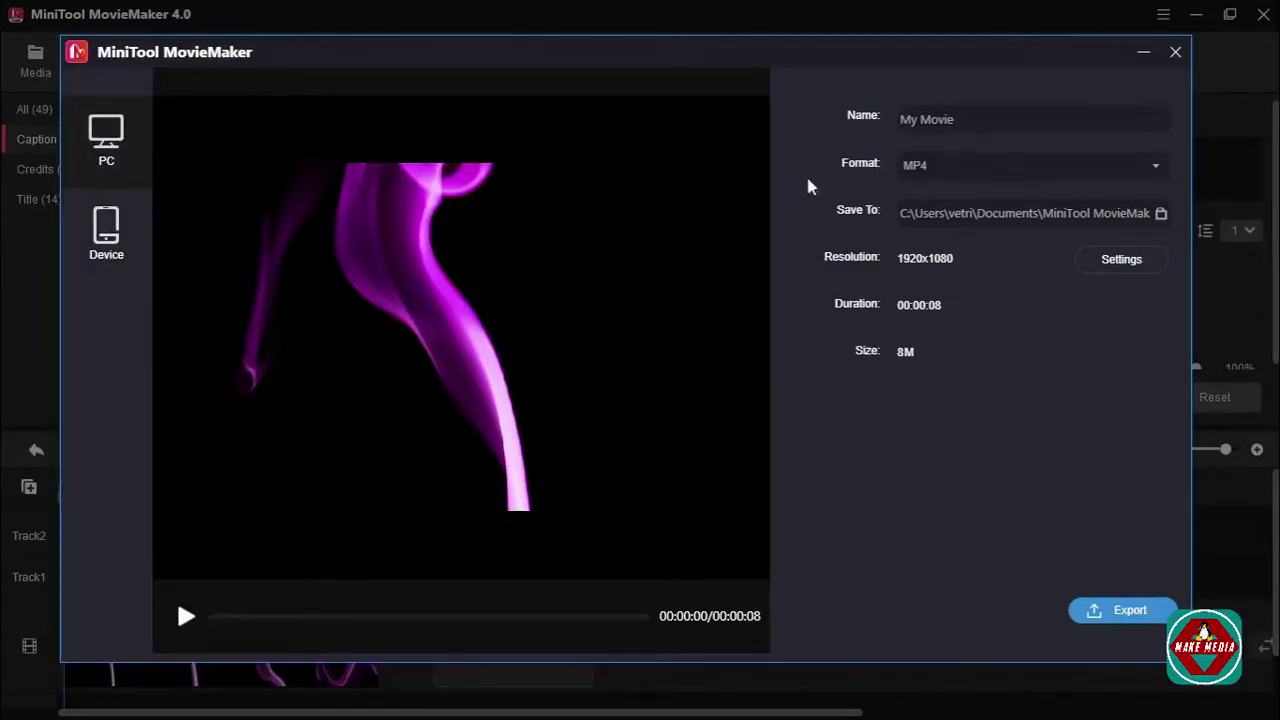
click(903, 124)
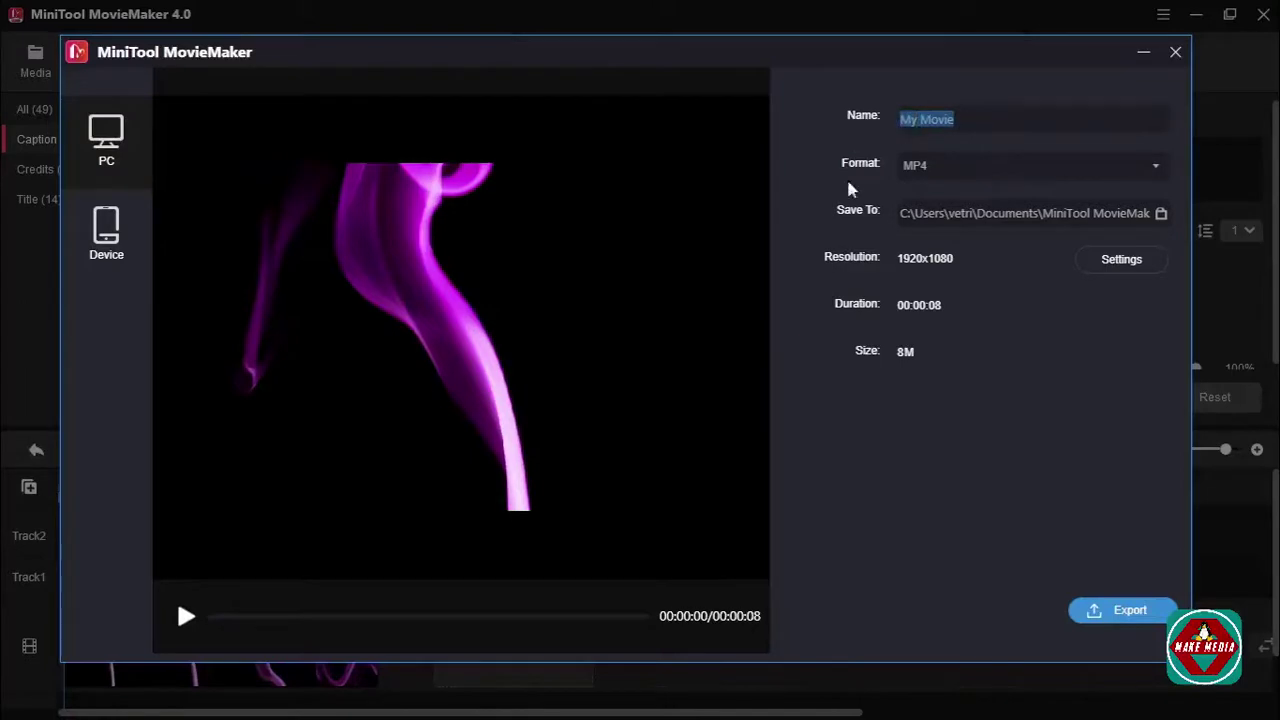
click(937, 174)
click(935, 170)
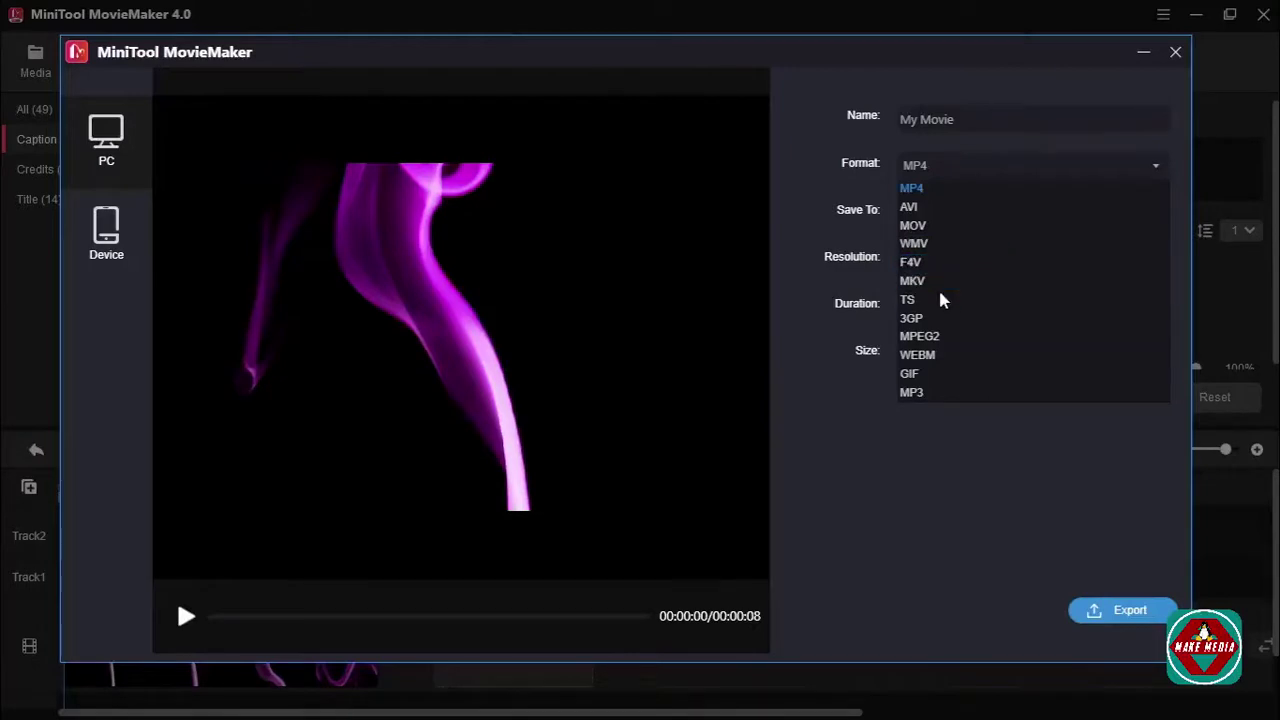
click(940, 190)
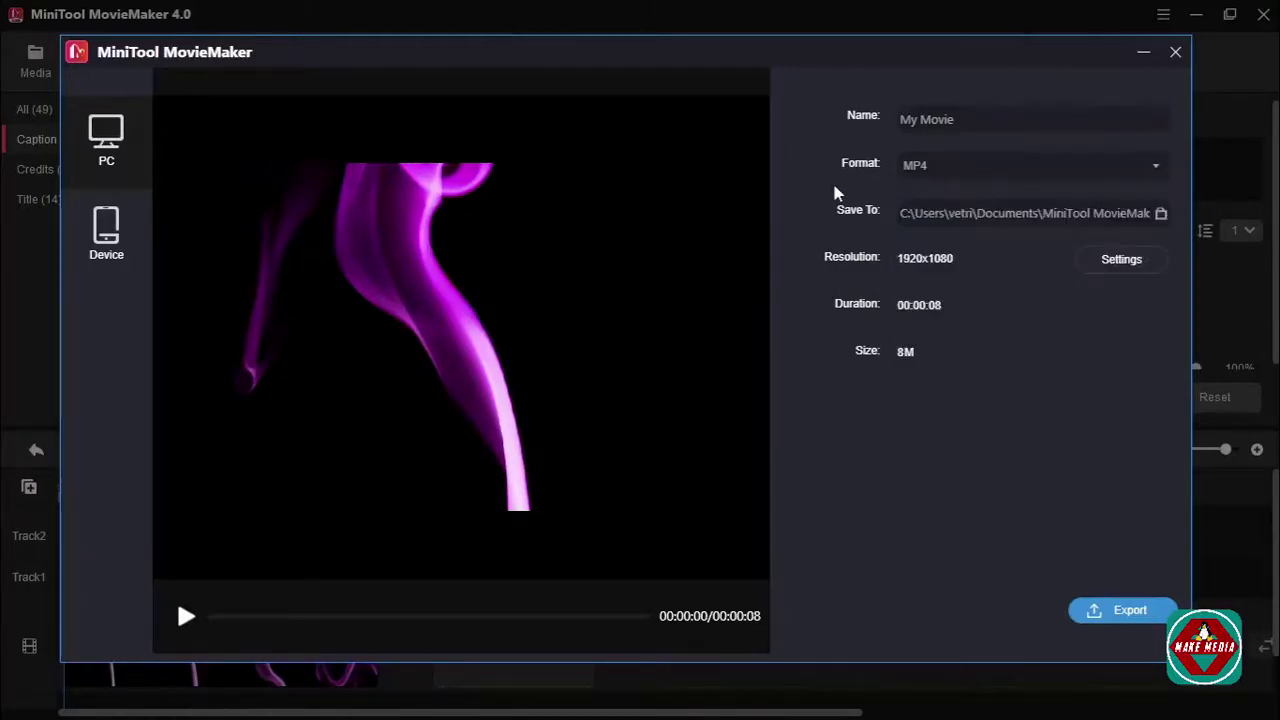
Step: Set the export to save on the Desktop under the file name "Sample Porject"
click(1160, 213)
click(120, 246)
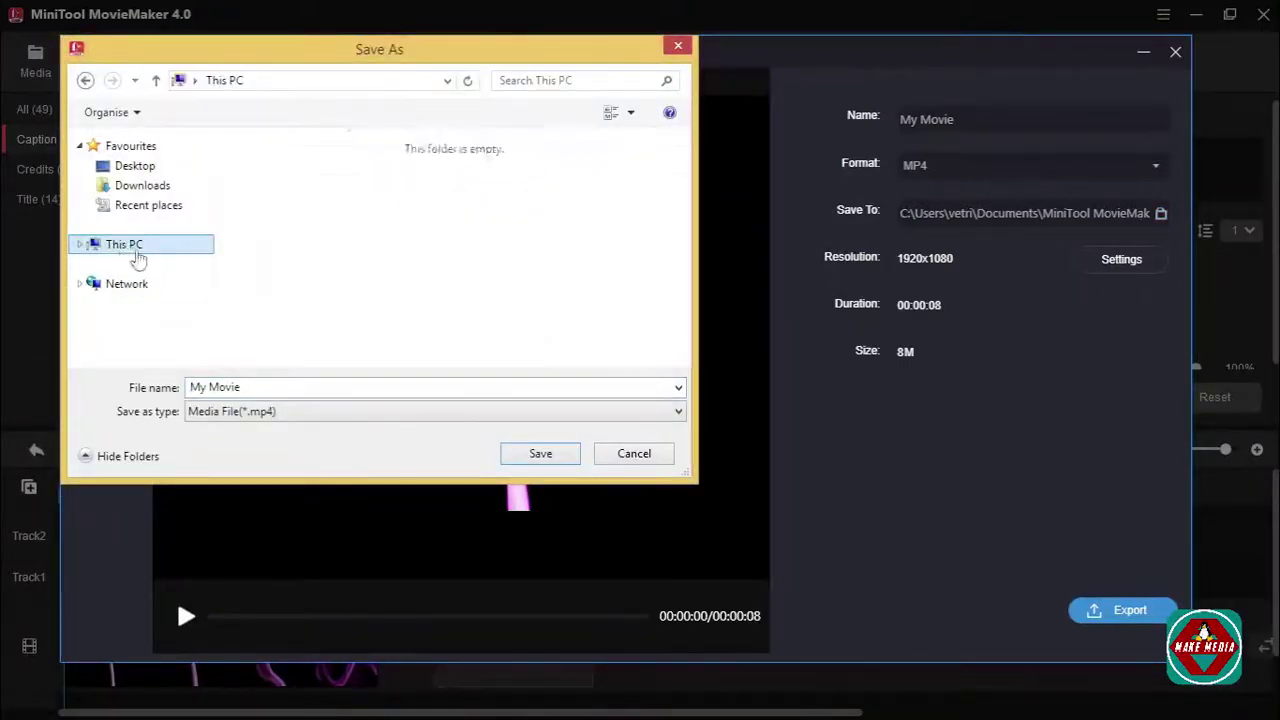
click(140, 167)
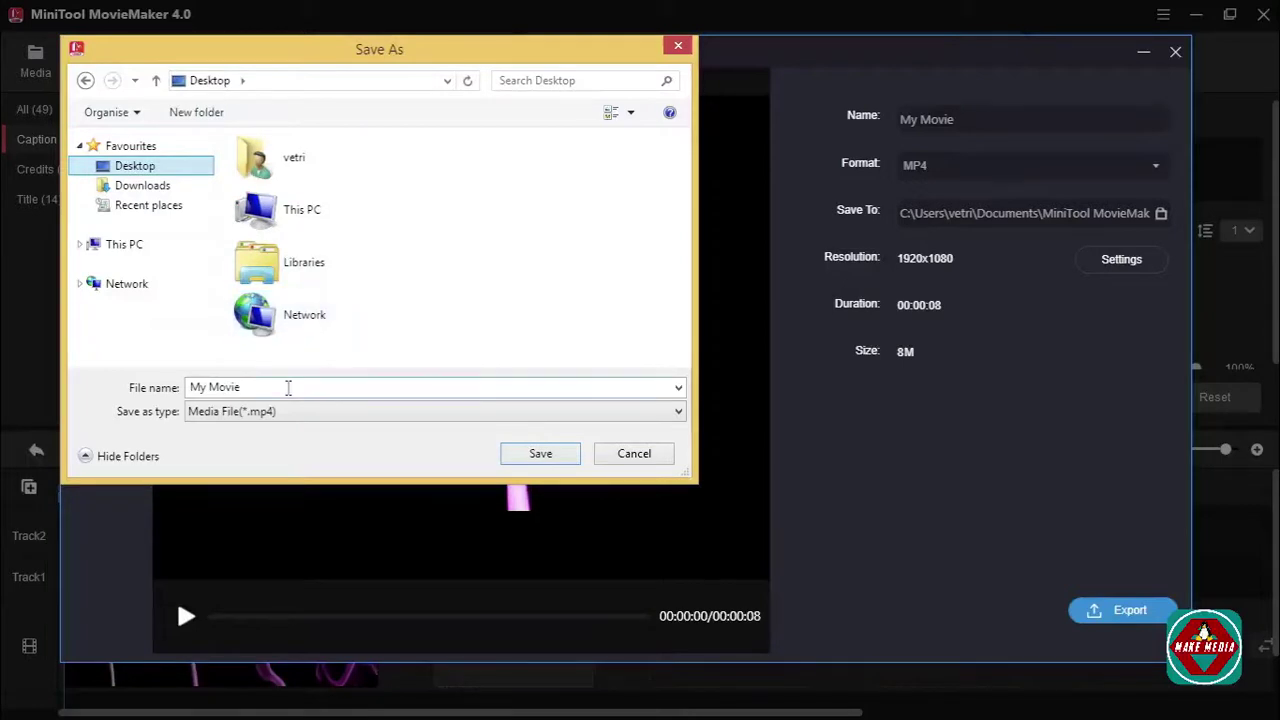
drag(288, 387, 200, 376)
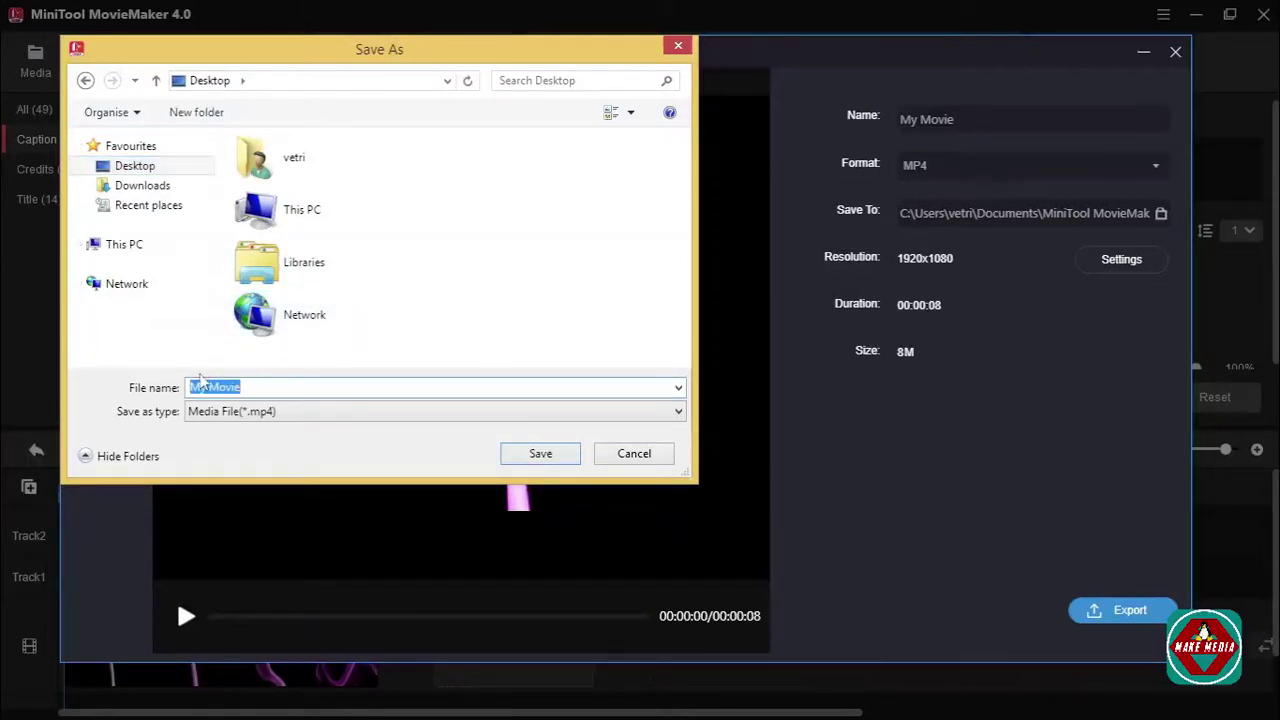
text(Sample Porject)
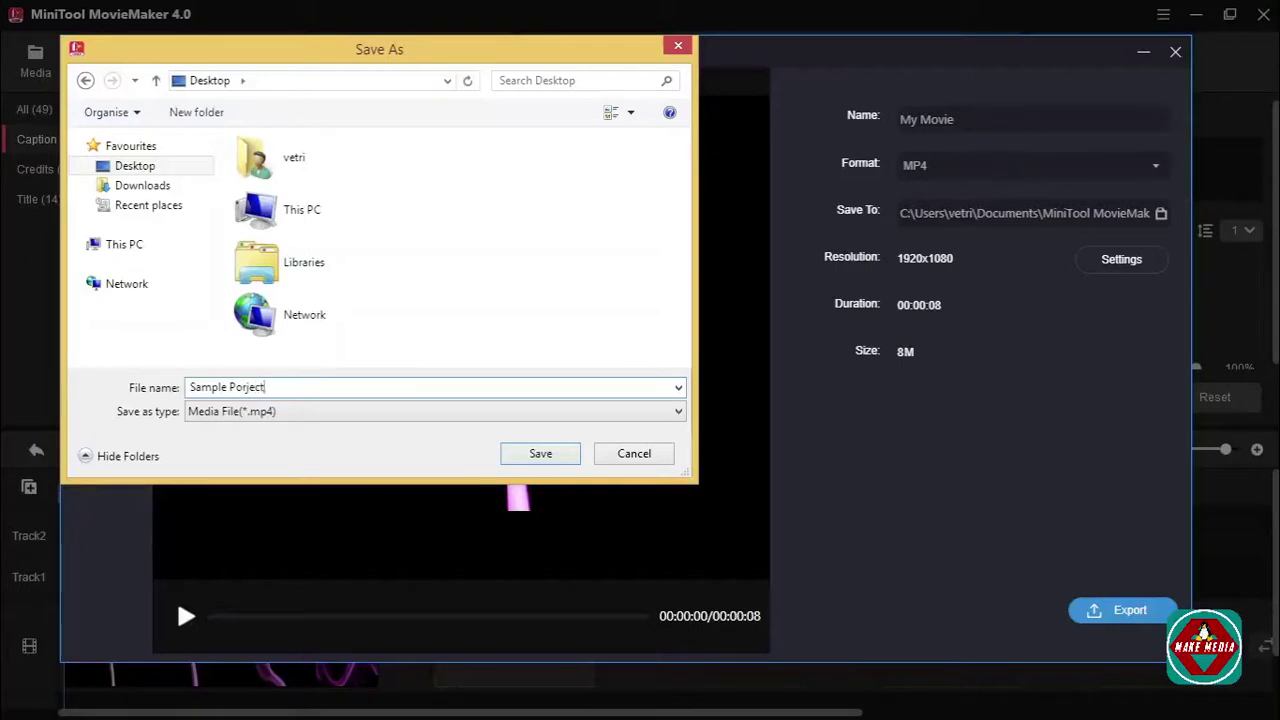
click(549, 457)
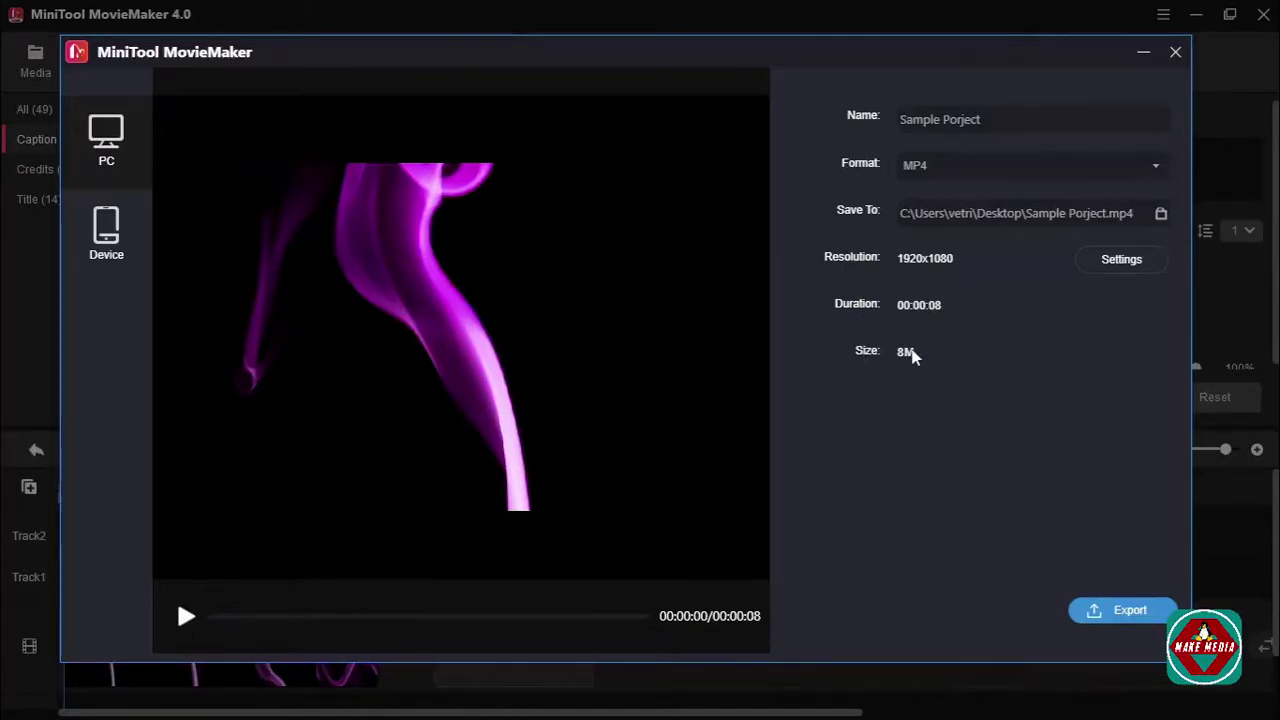
Step: Set the export quality to Good, keeping the h264_qsv encoder and 1920x1080 resolution
click(1108, 262)
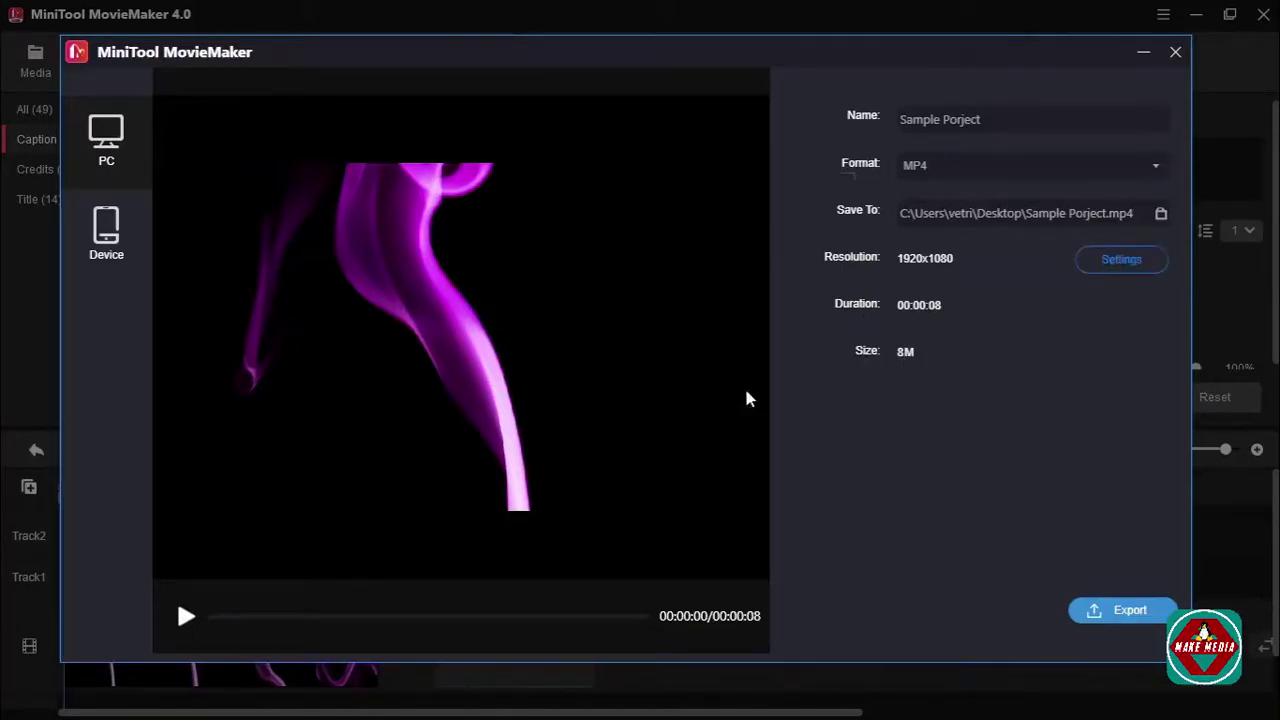
drag(660, 200, 508, 165)
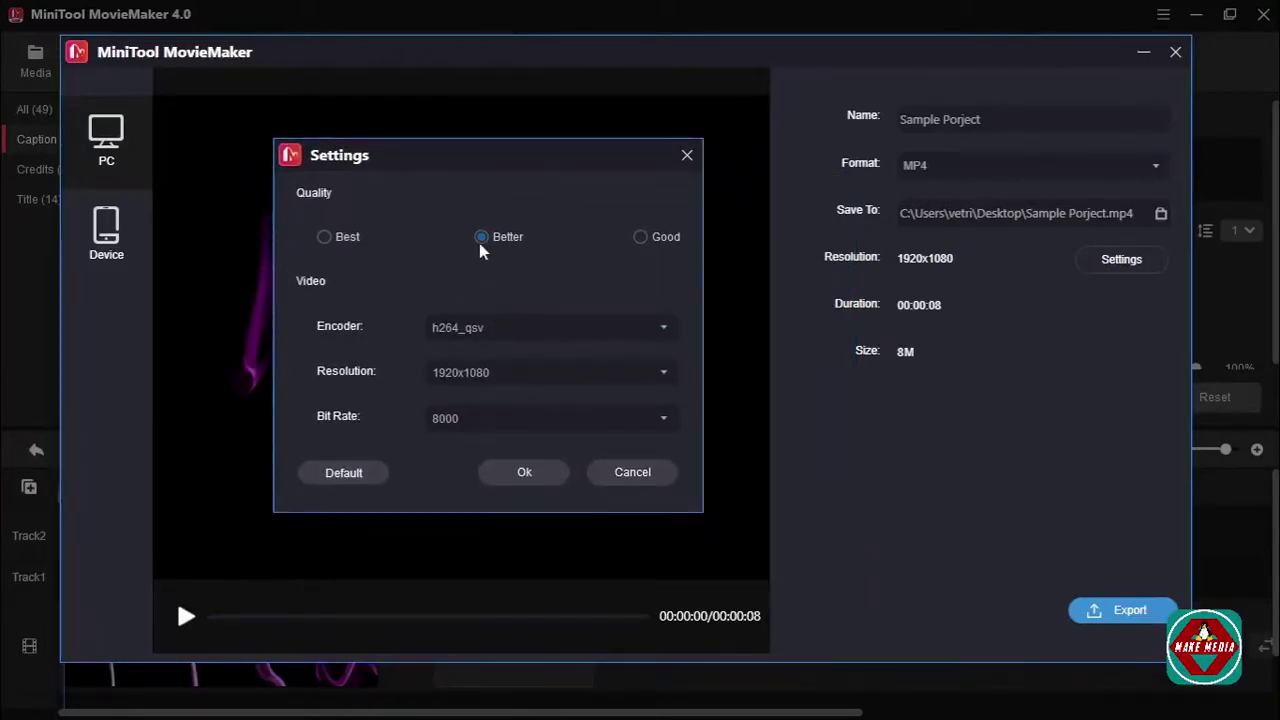
click(348, 240)
click(640, 237)
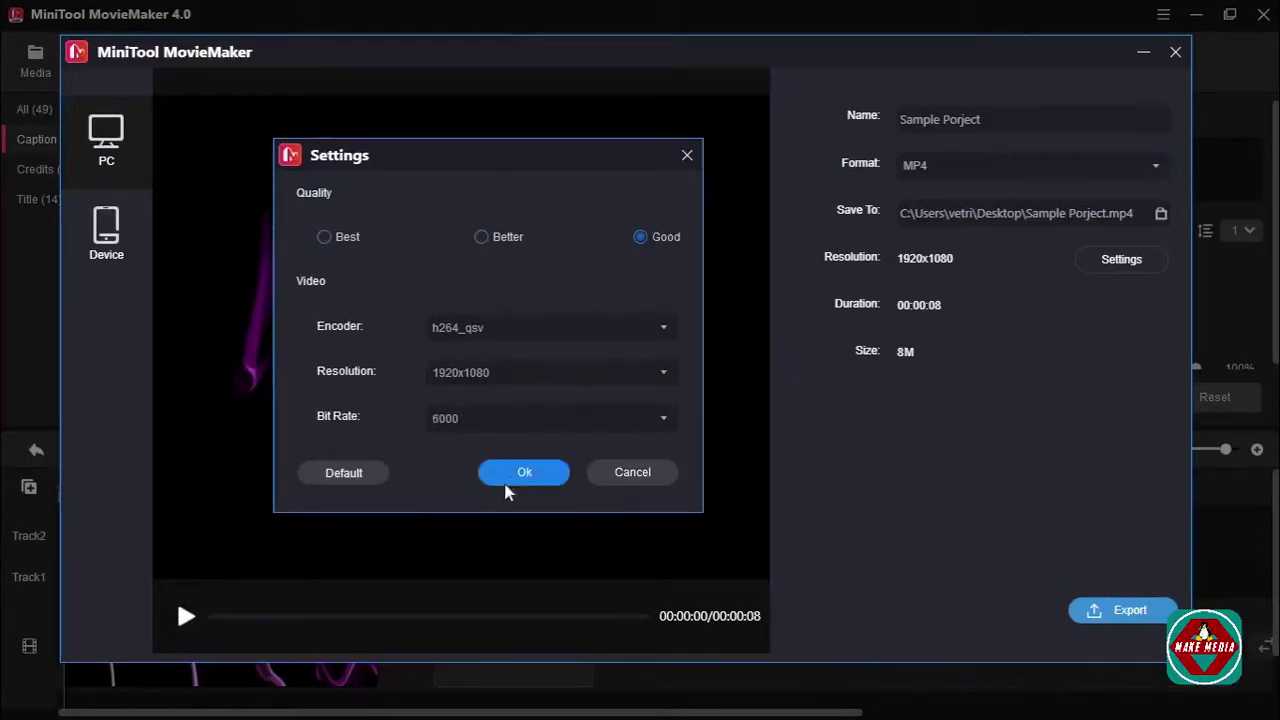
click(524, 474)
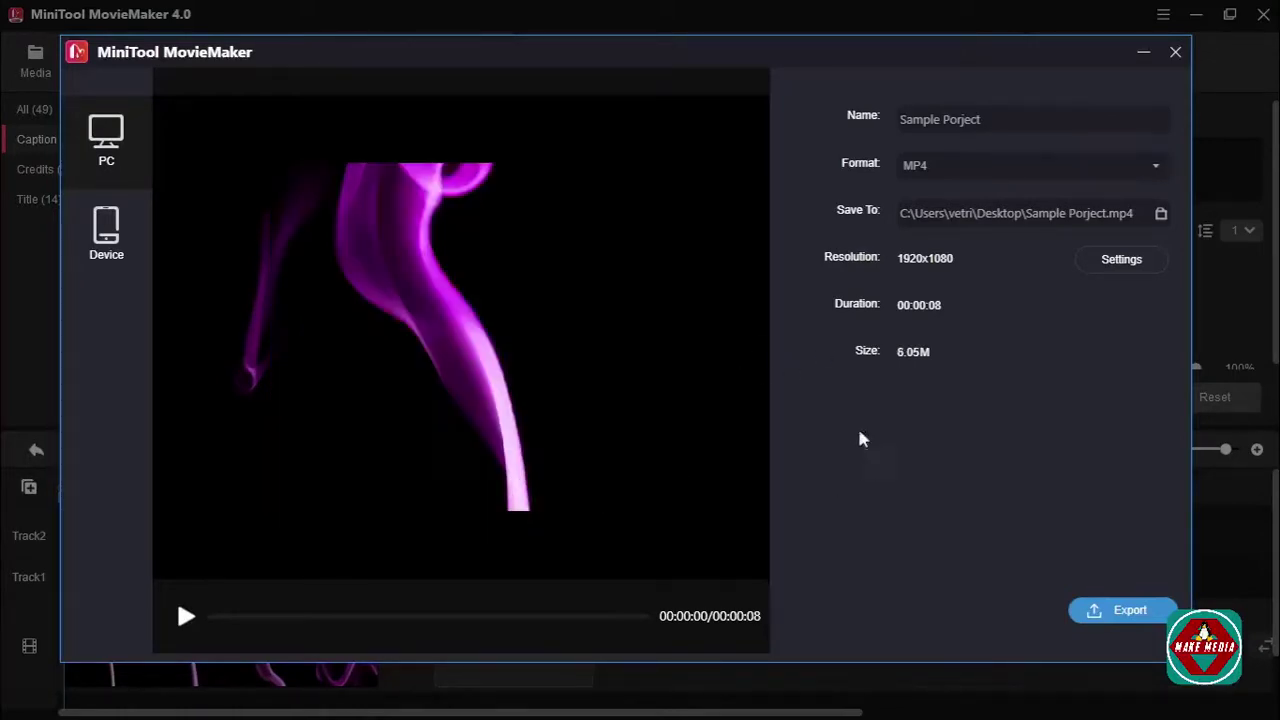
Step: Lower the video bit rate in the export settings, keeping Good quality, the h264_qsv encoder and 1920x1080 resolution
click(1108, 265)
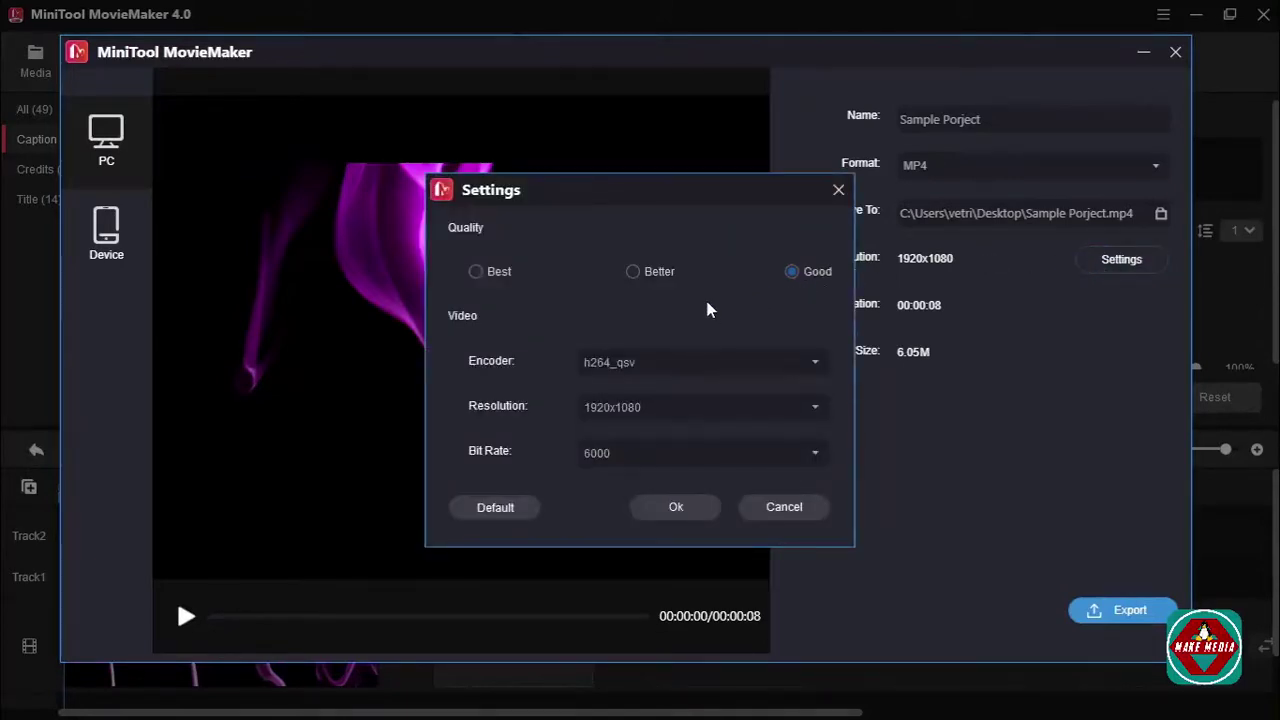
drag(650, 207, 568, 180)
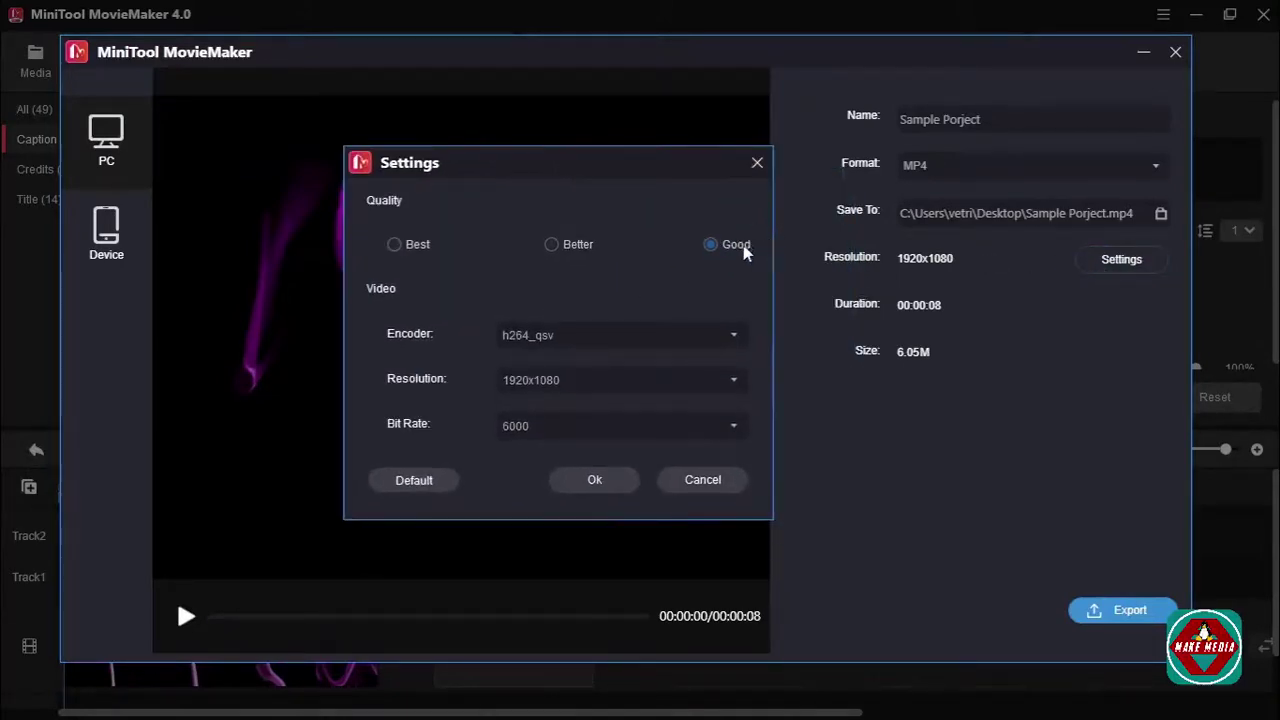
click(510, 428)
click(525, 452)
click(595, 484)
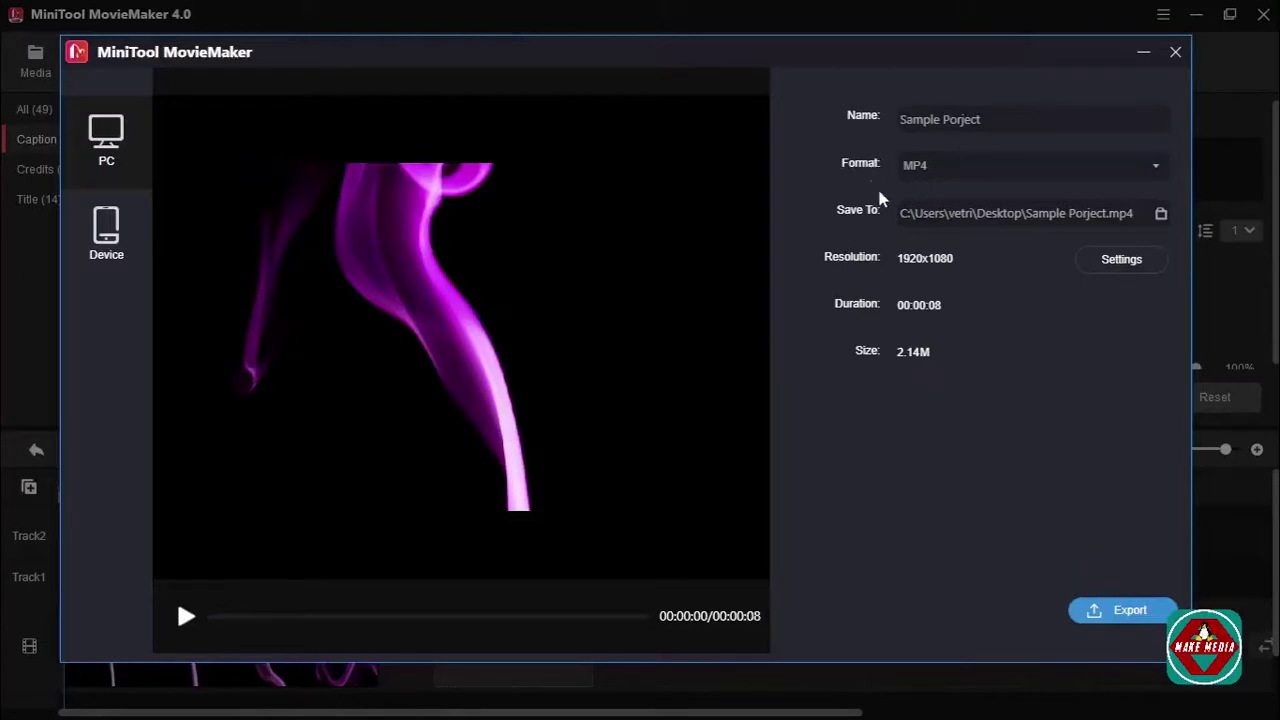
Step: Export the movie with these settings and dismiss the completion dialog
click(1090, 609)
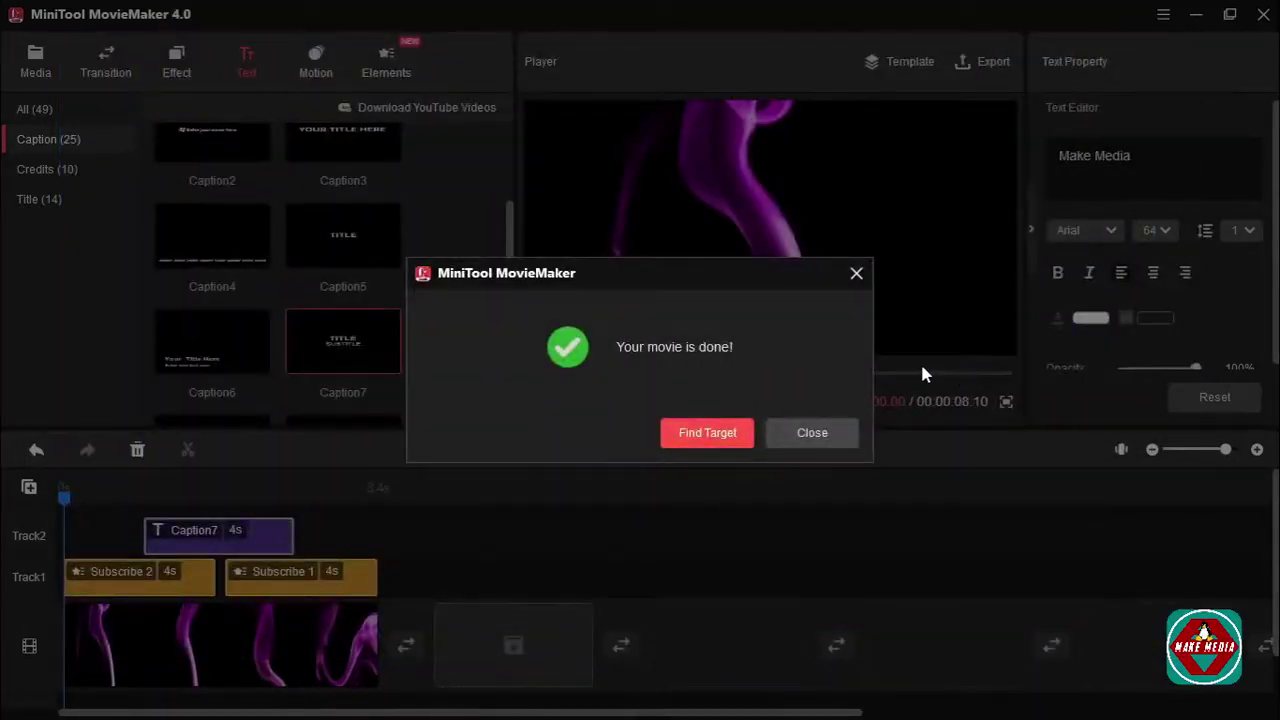
click(824, 440)
Step: Clear the open windows off the desktop and play the exported Sample Porject video full screen in VLC at 70% volume
click(1197, 14)
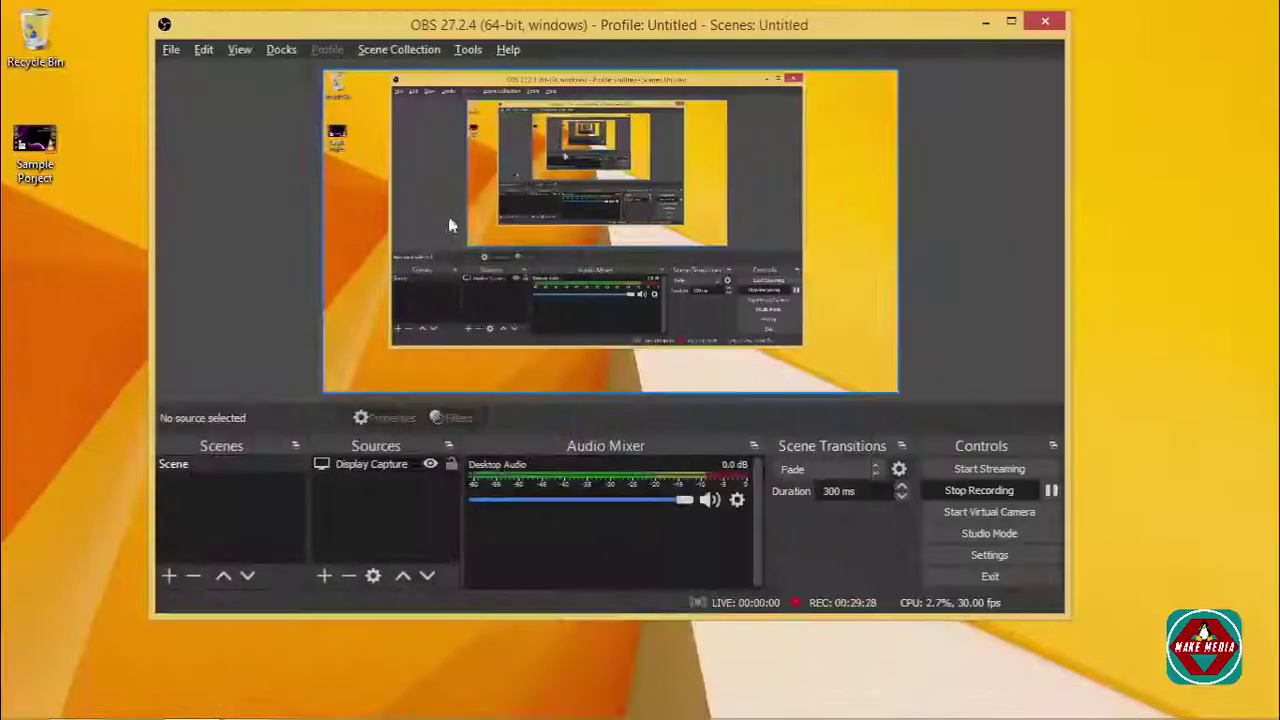
click(987, 14)
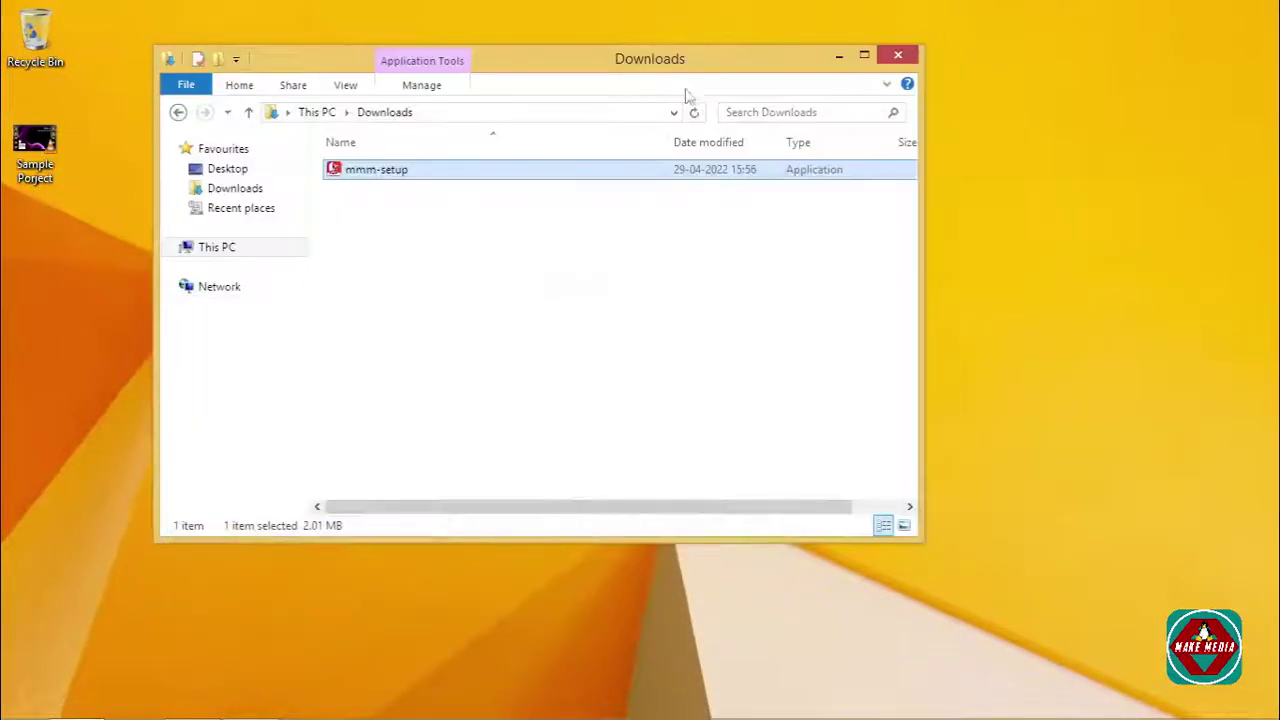
click(849, 51)
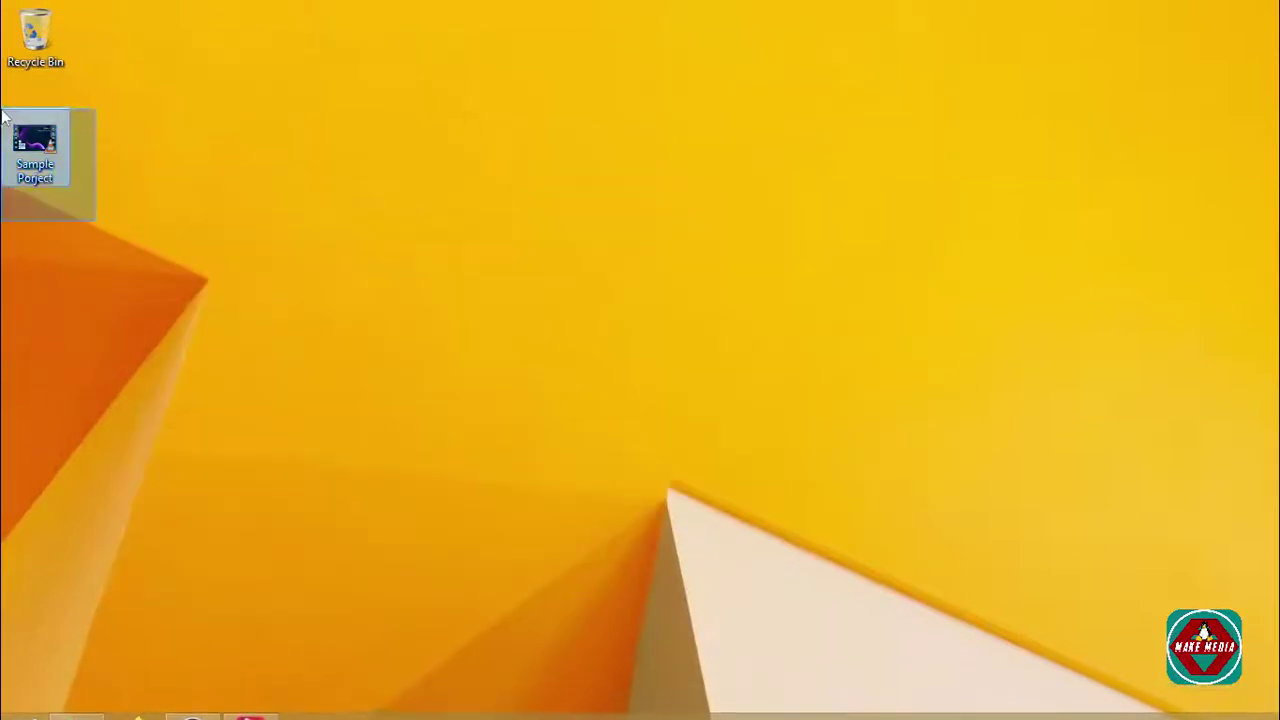
double_click(35, 148)
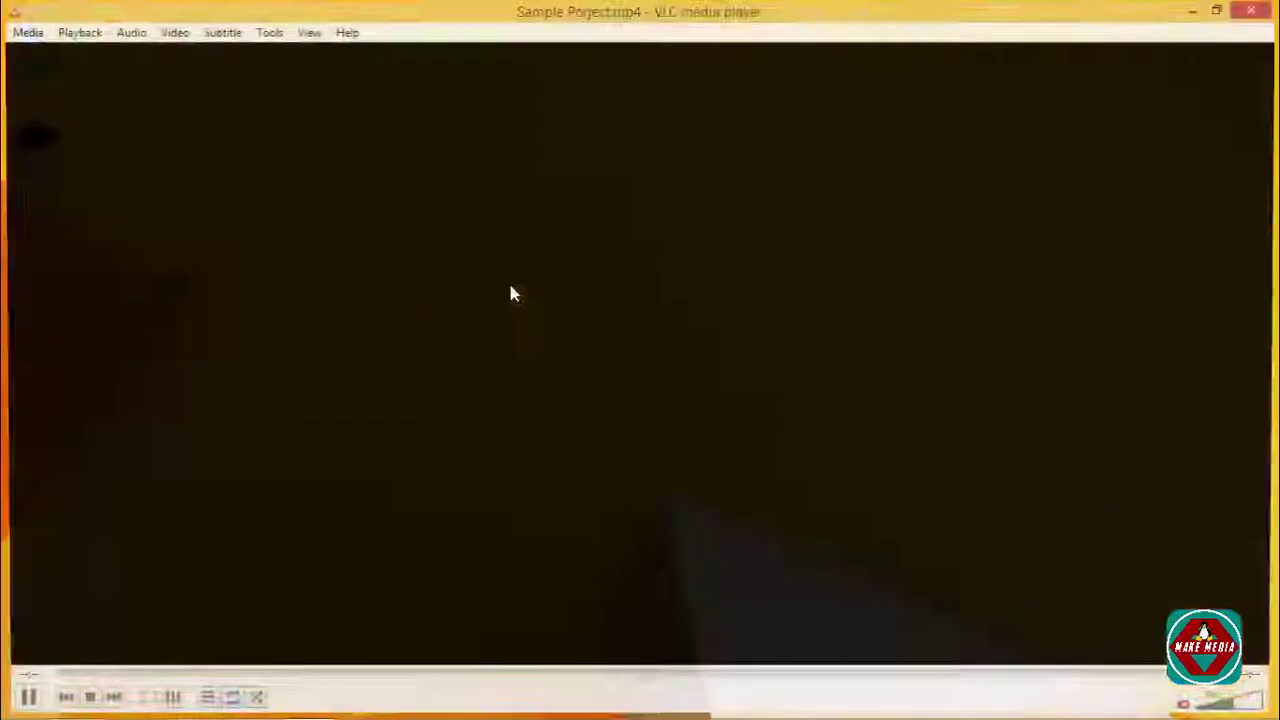
double_click(511, 285)
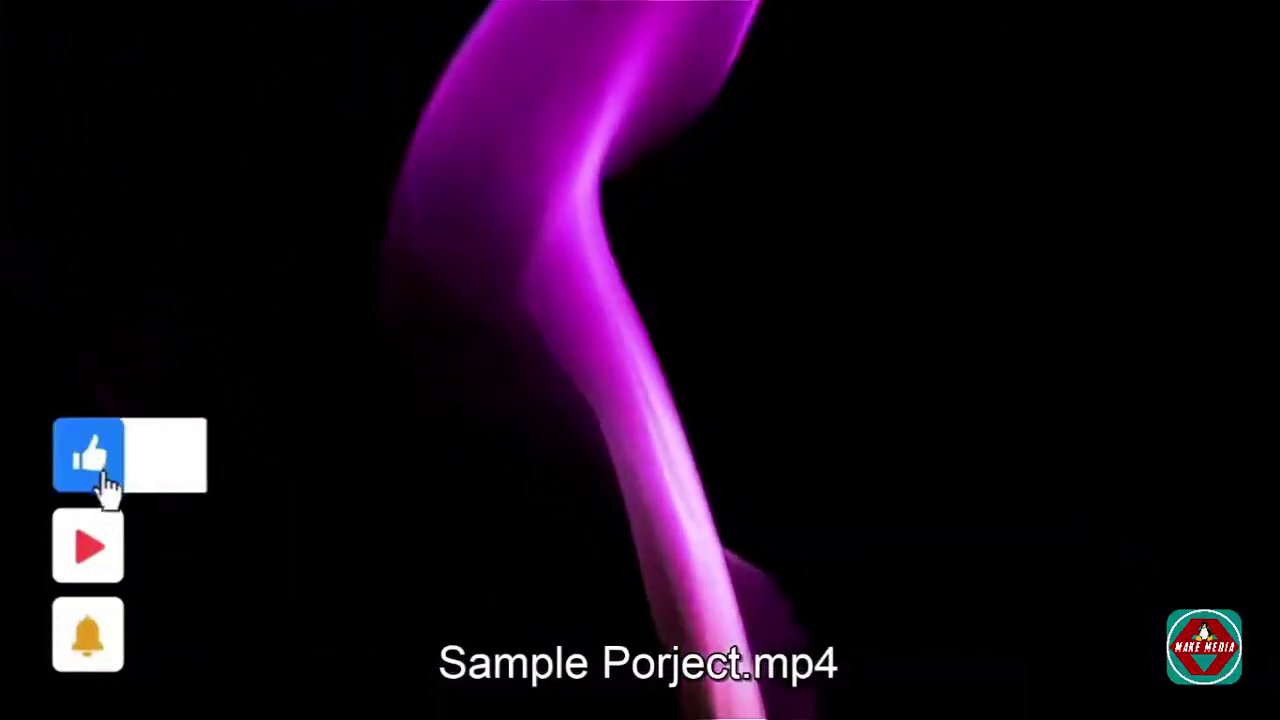
scroll(554, 399, down, 6)
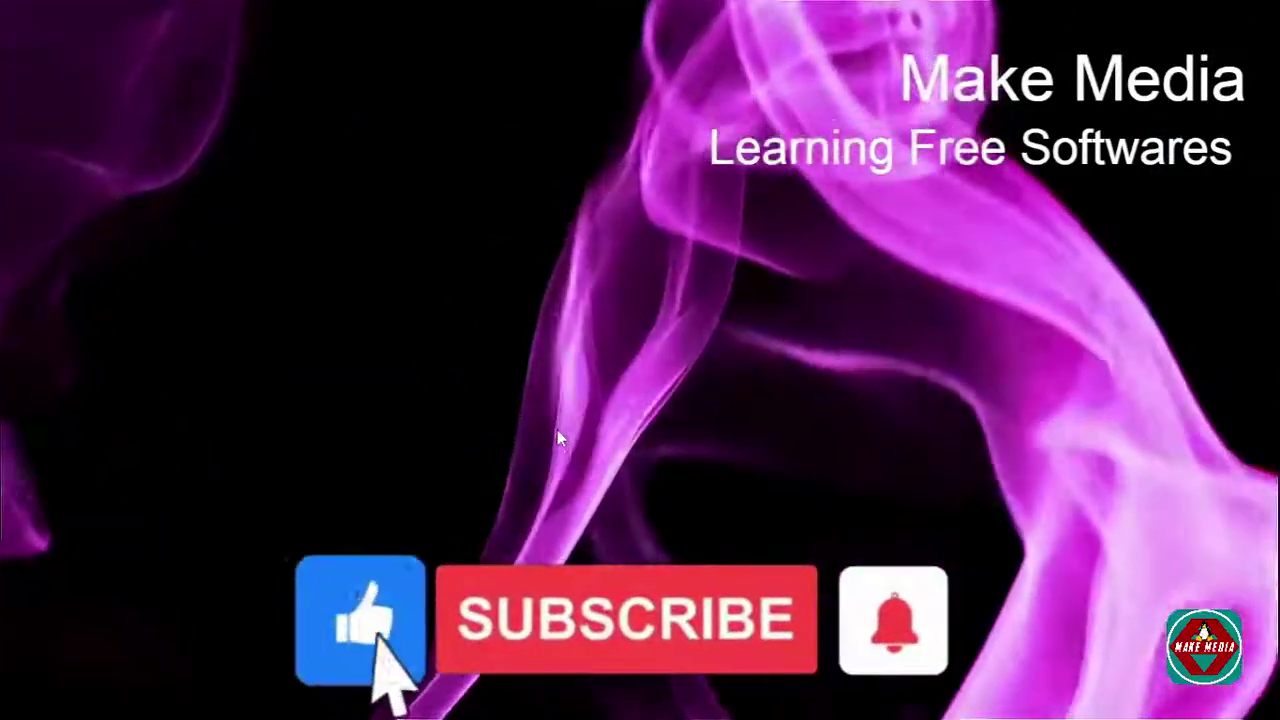
key(space)
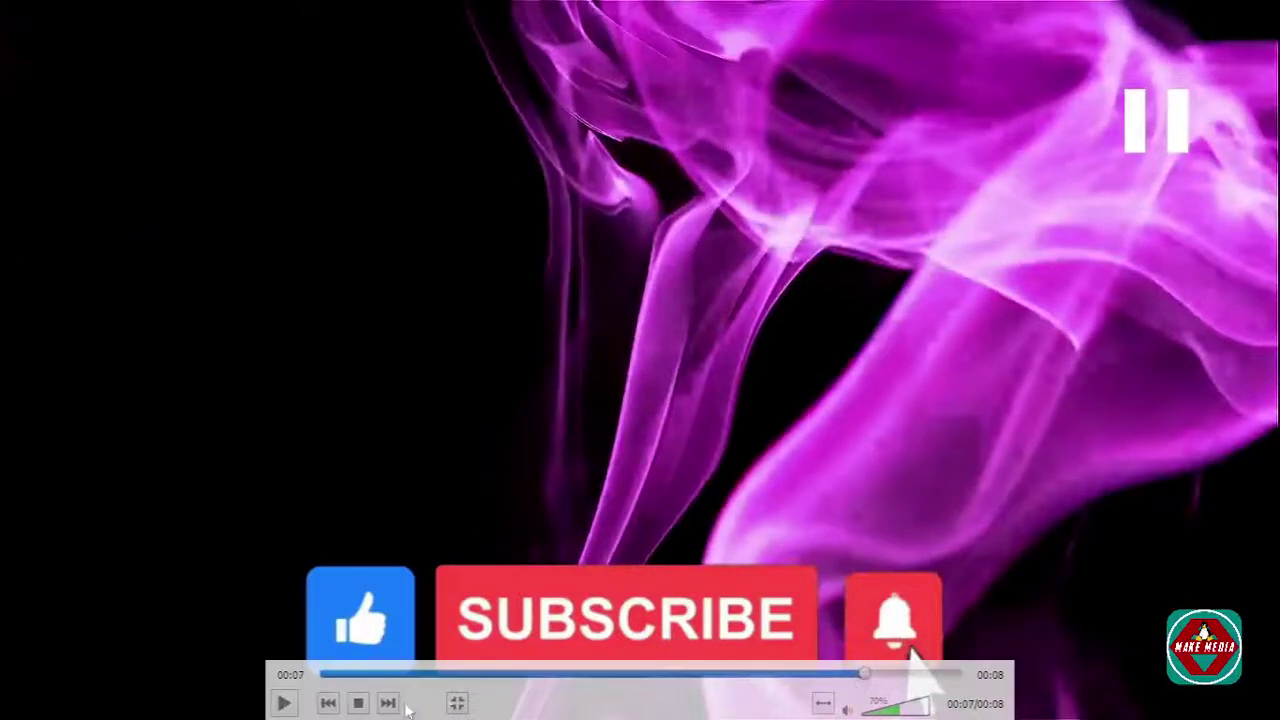
key(space)
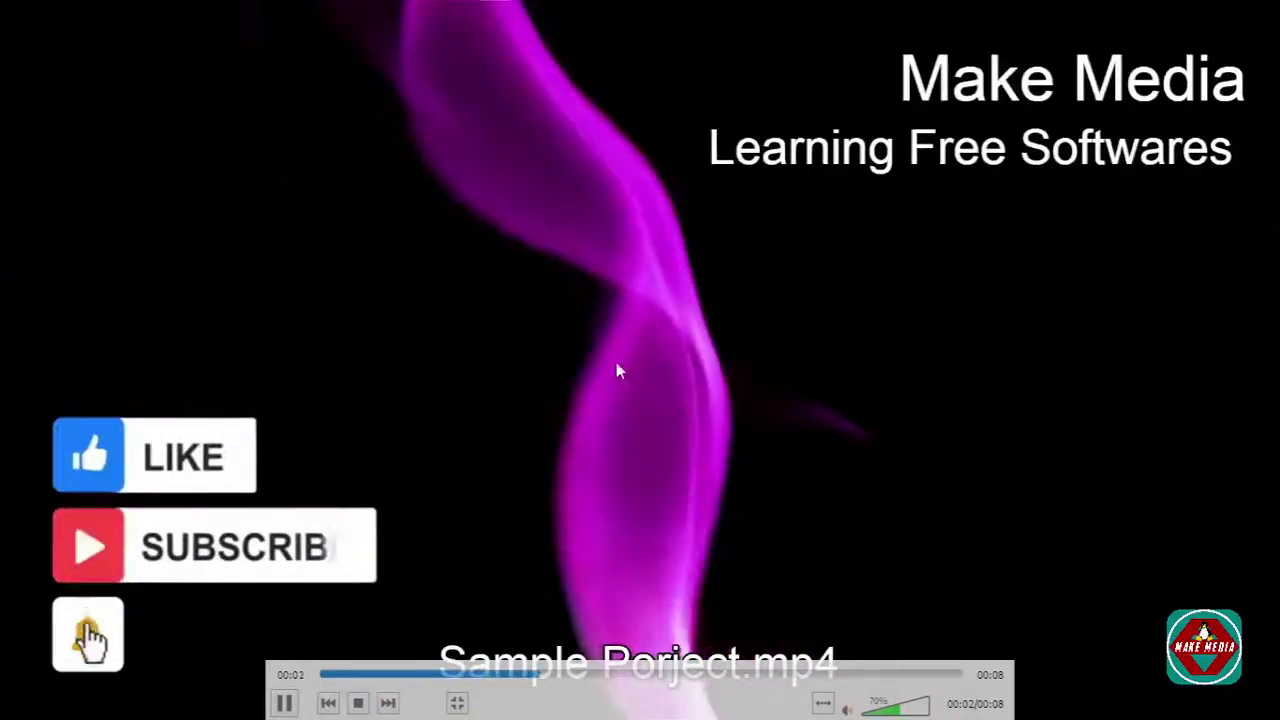
Step: Exit full screen, close the VLC player and return to the MiniTool MovieMaker project
double_click(606, 362)
click(1266, 9)
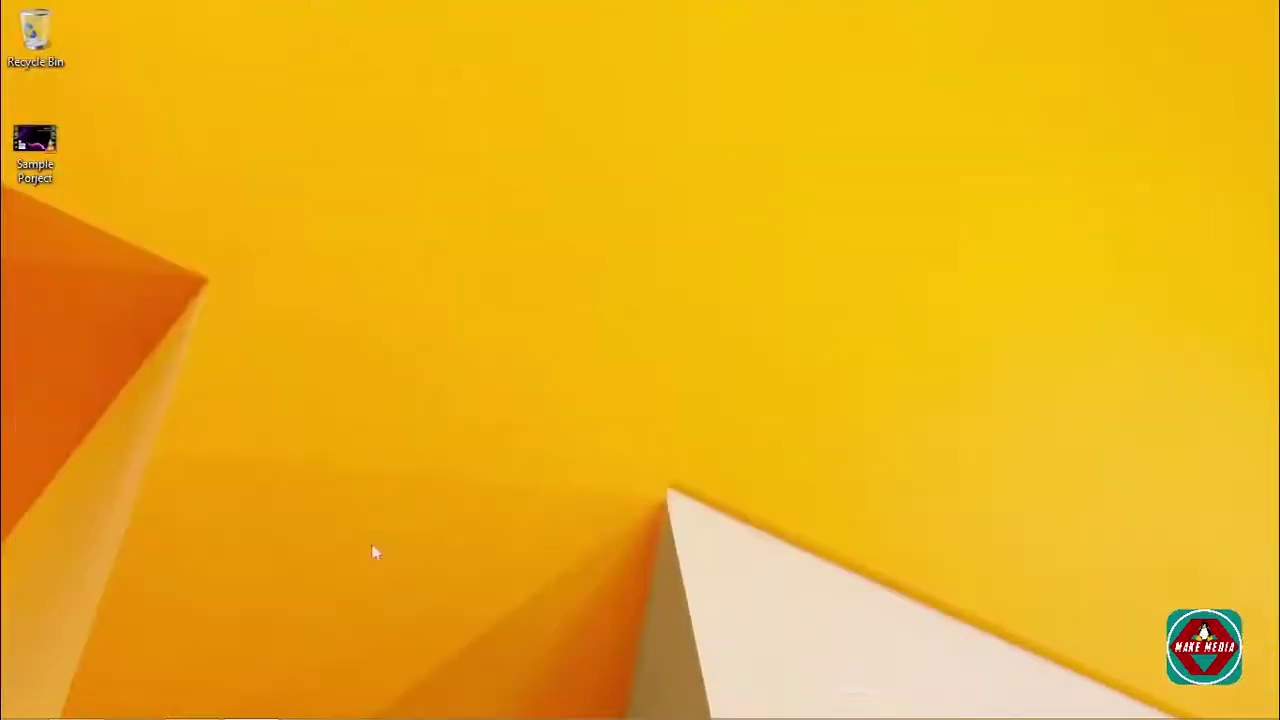
click(251, 700)
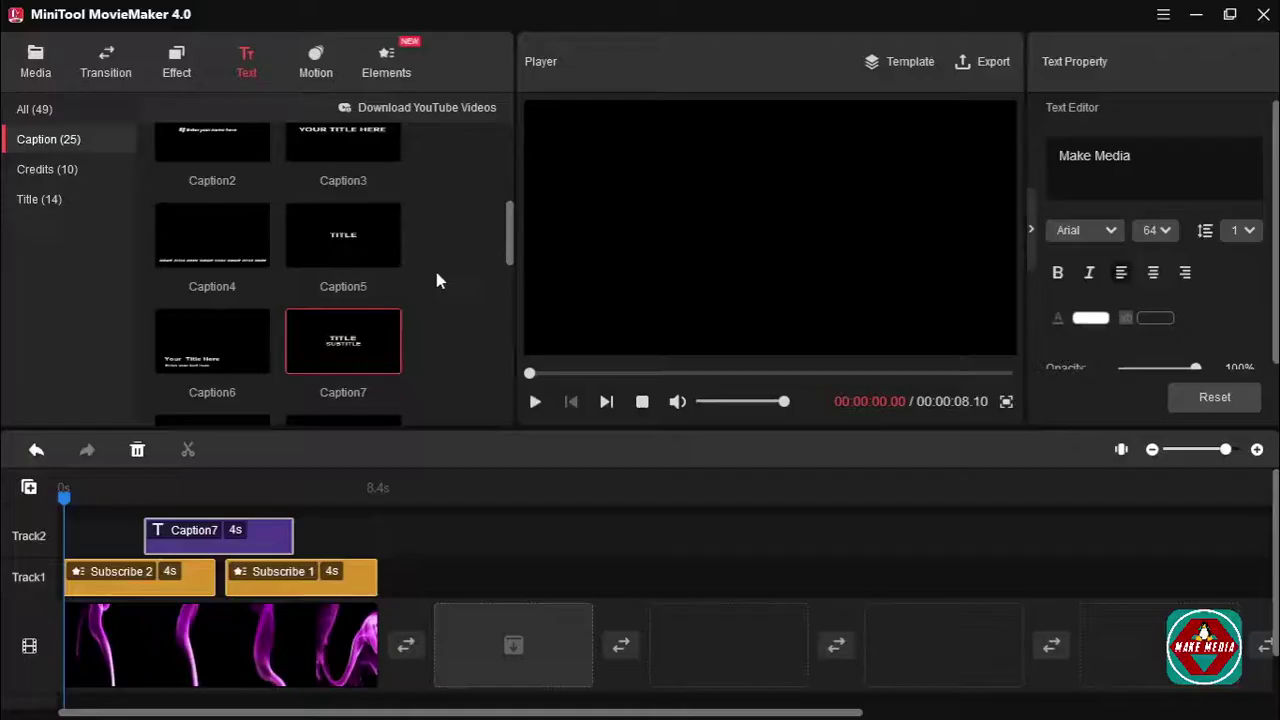